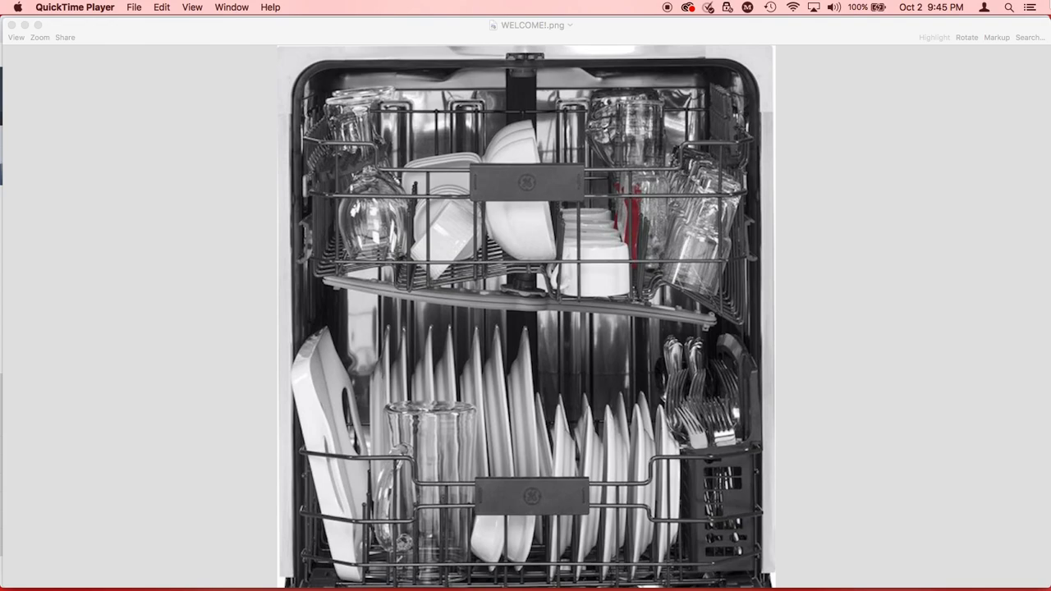
Switch to Pro Tools First and start creating a new project
key(super+Tab)
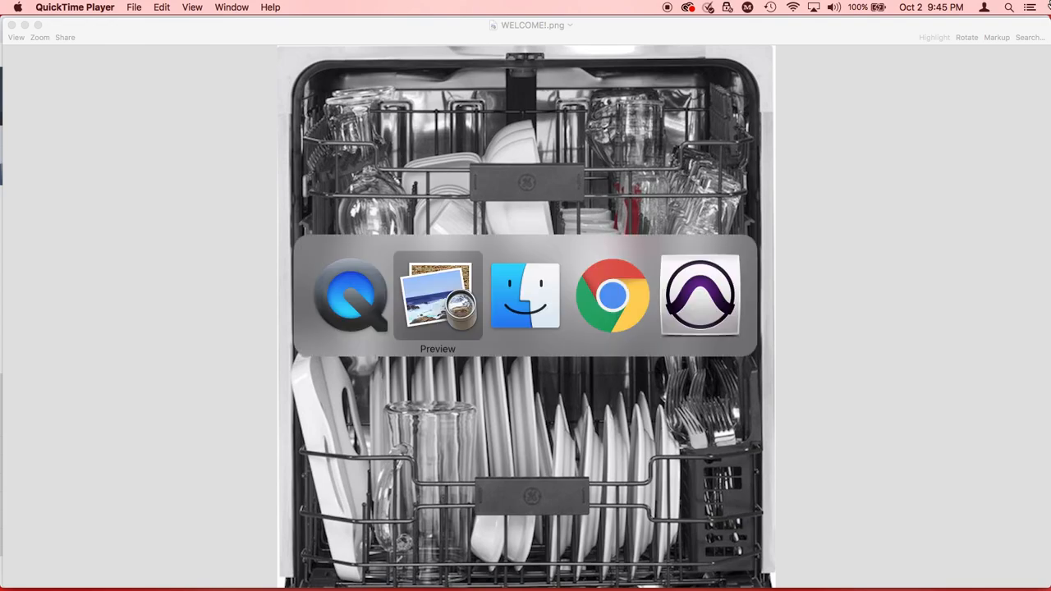
key(super+Tab)
key(super+Tab)
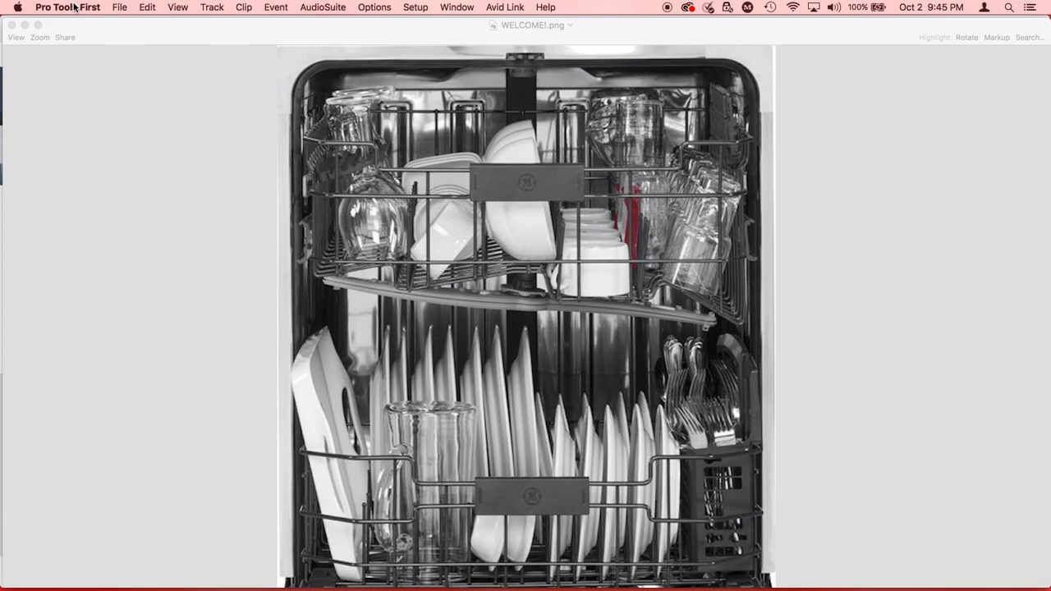
click(117, 8)
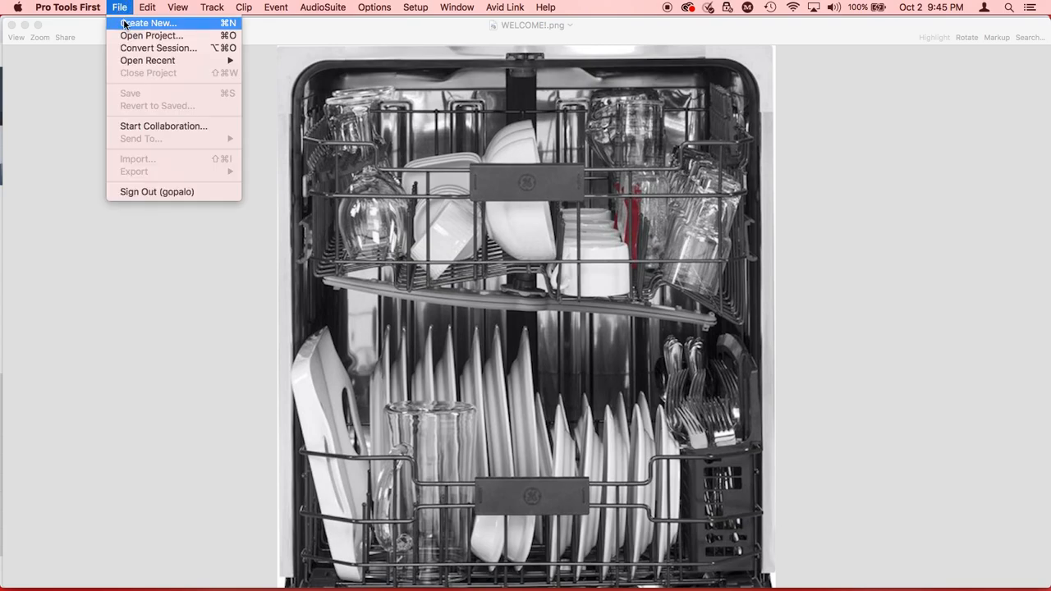
click(124, 24)
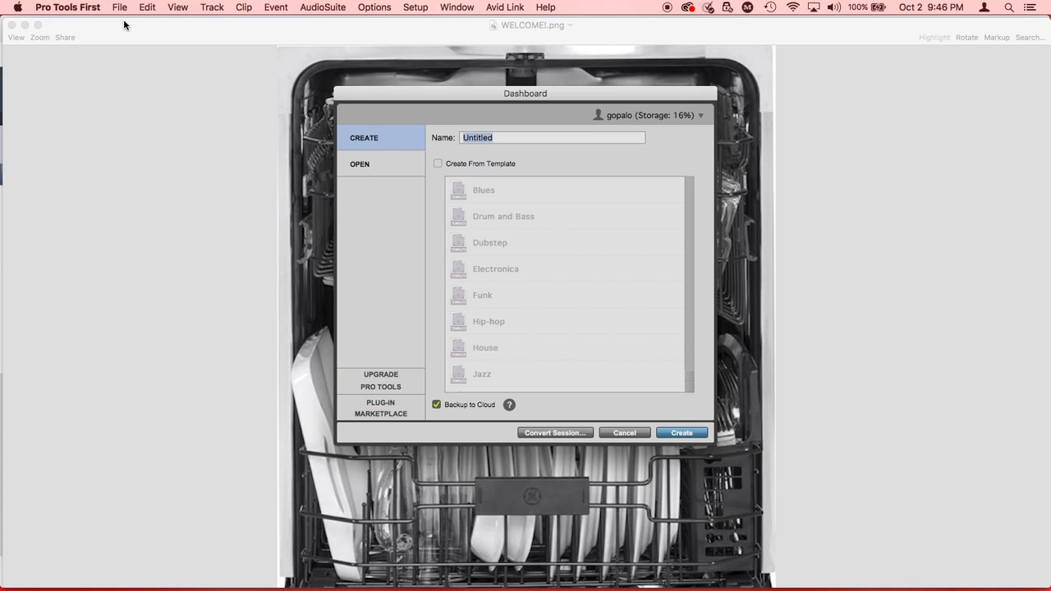
Name the project with the editor's first initial and surname followed by GE, turn off Backup to Cloud, and create it
text(SRoitstein)
text(GE)
click(436, 405)
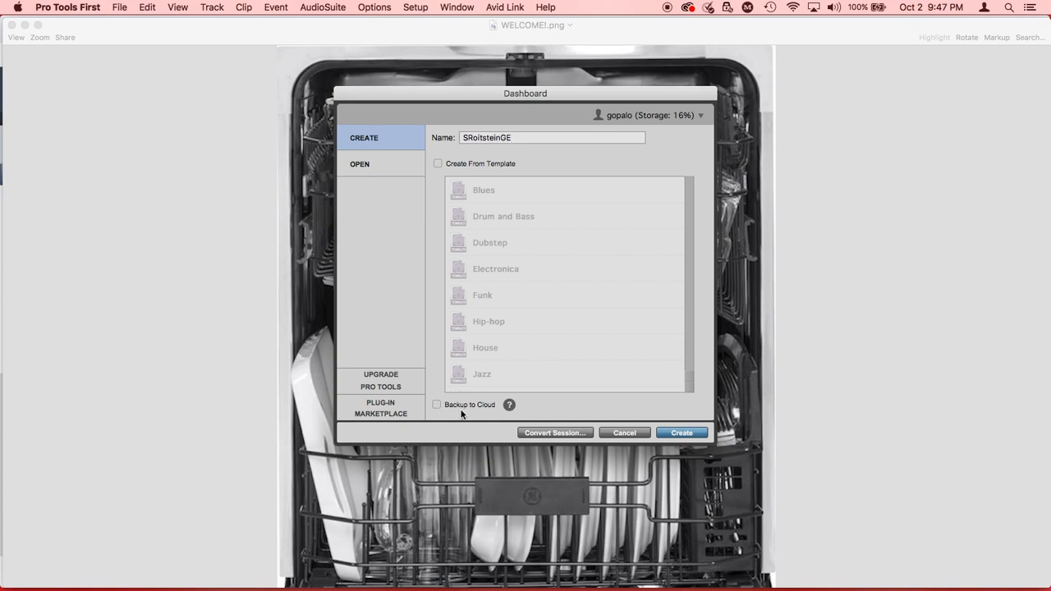
click(436, 404)
click(437, 405)
click(682, 432)
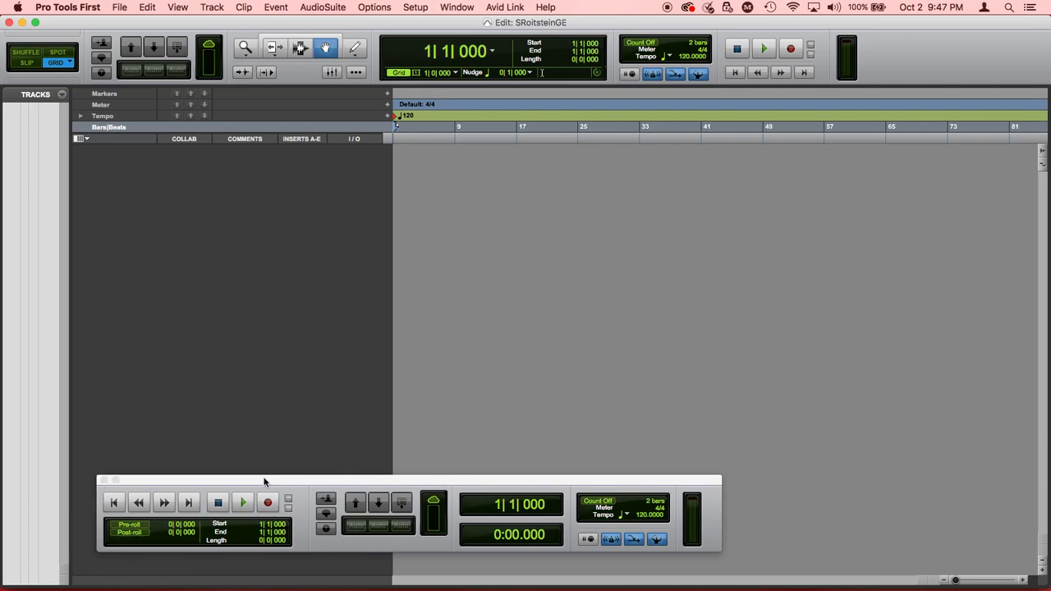
Shift the floating Transport window slightly, then close it and reopen it
mouse_move(411, 480)
mouse_down()
mouse_move(408, 416)
mouse_move(452, 284)
mouse_move(426, 477)
mouse_up()
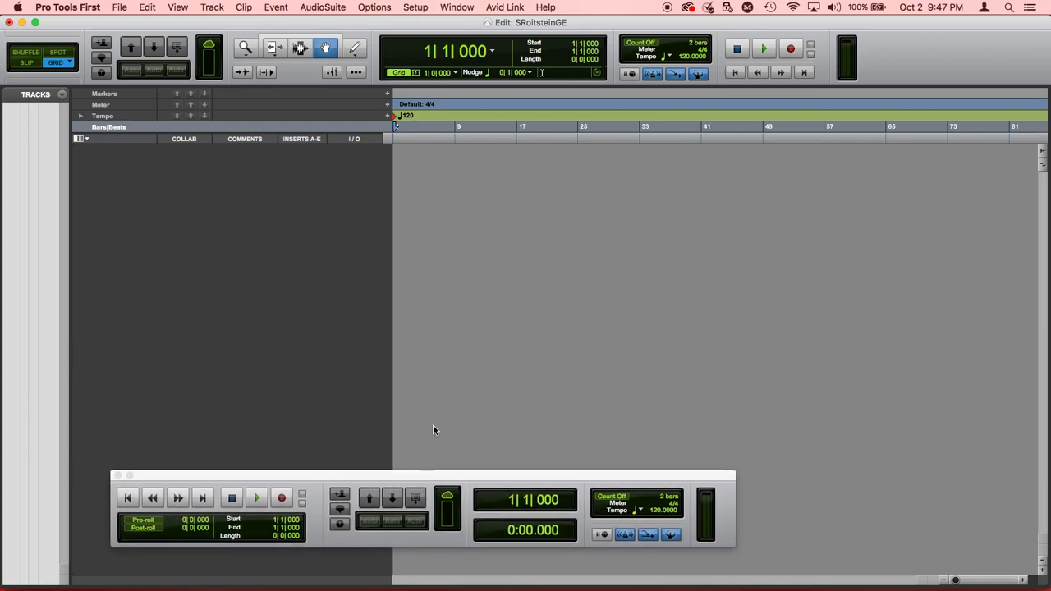
click(117, 477)
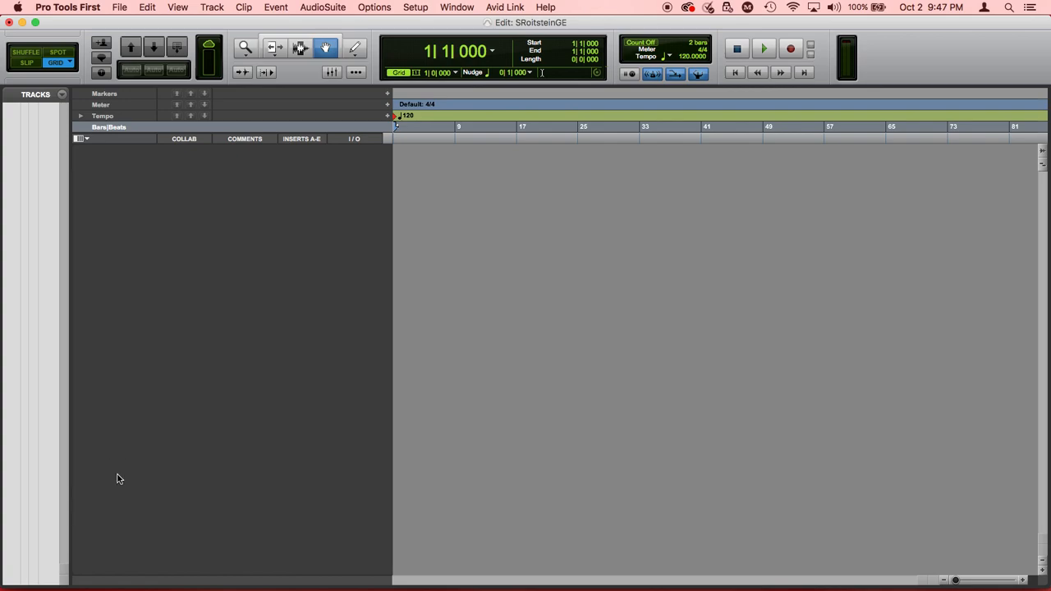
click(457, 7)
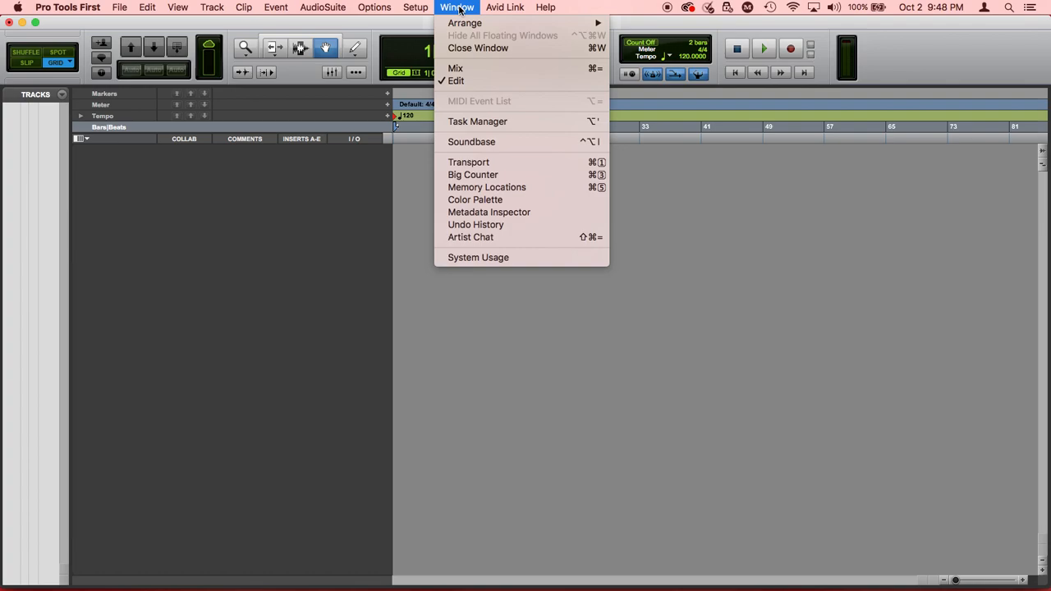
click(530, 163)
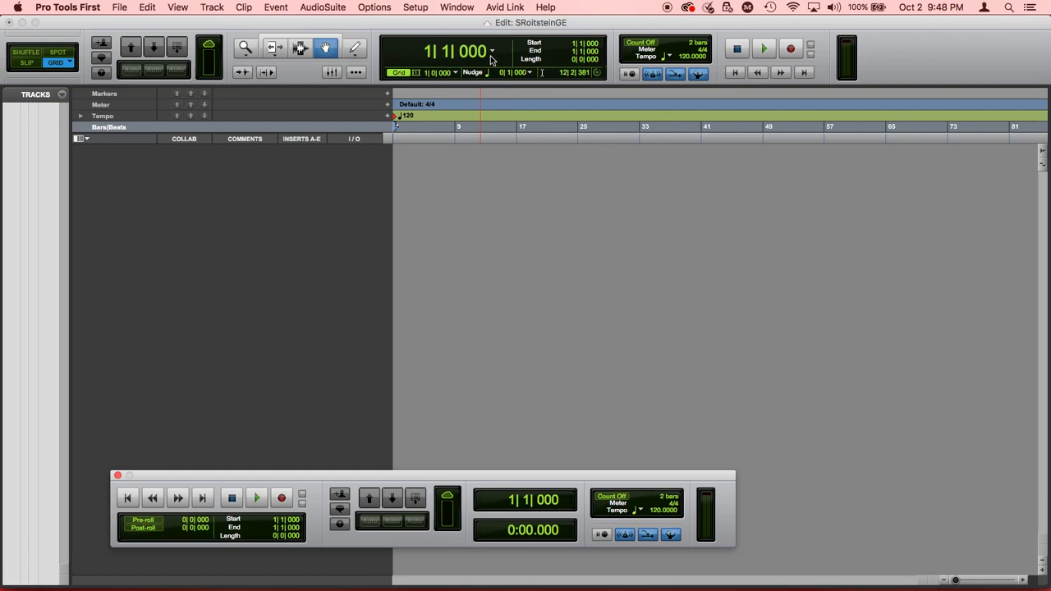
Set the main counter's time scale to Min:Secs and try starting playback of the empty project
click(493, 54)
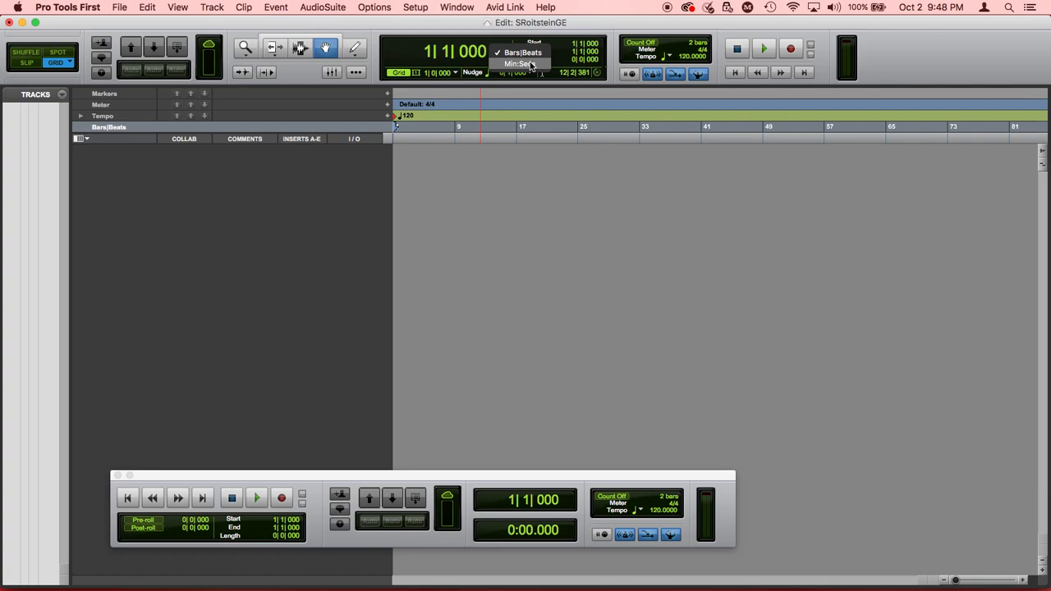
click(525, 64)
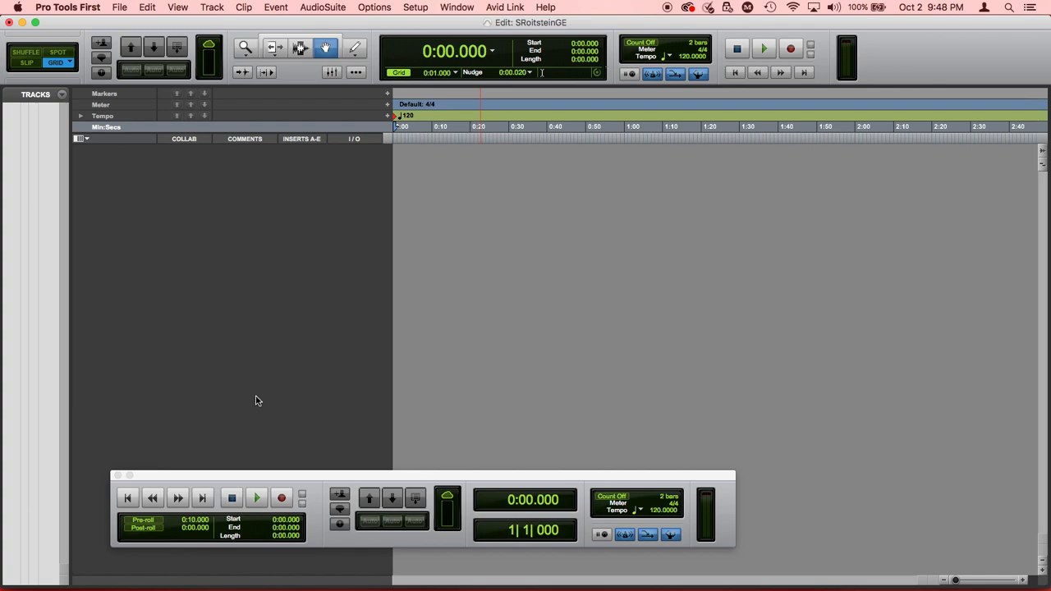
click(255, 497)
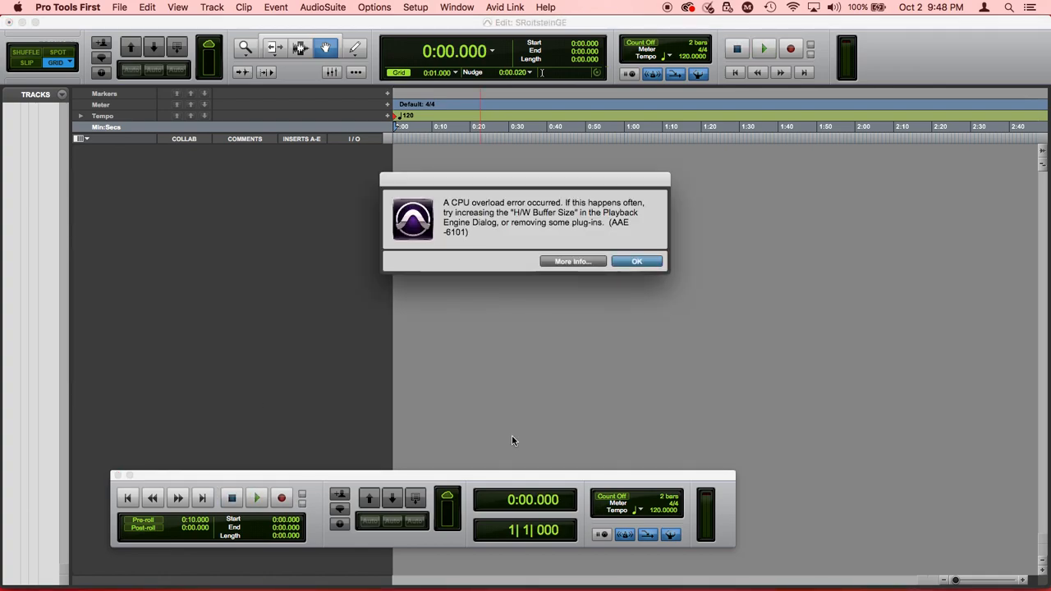
click(626, 261)
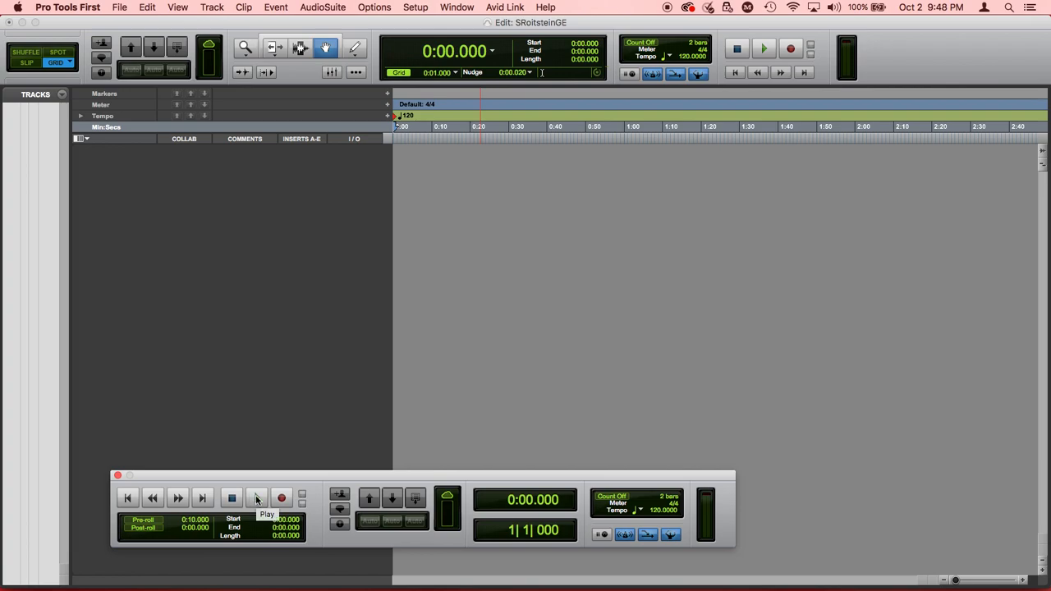
Switch to Chrome and read the GE assignment brief, examining the preferred line, the alternate lines and the recording details
key(super+Tab)
key(super+Tab)
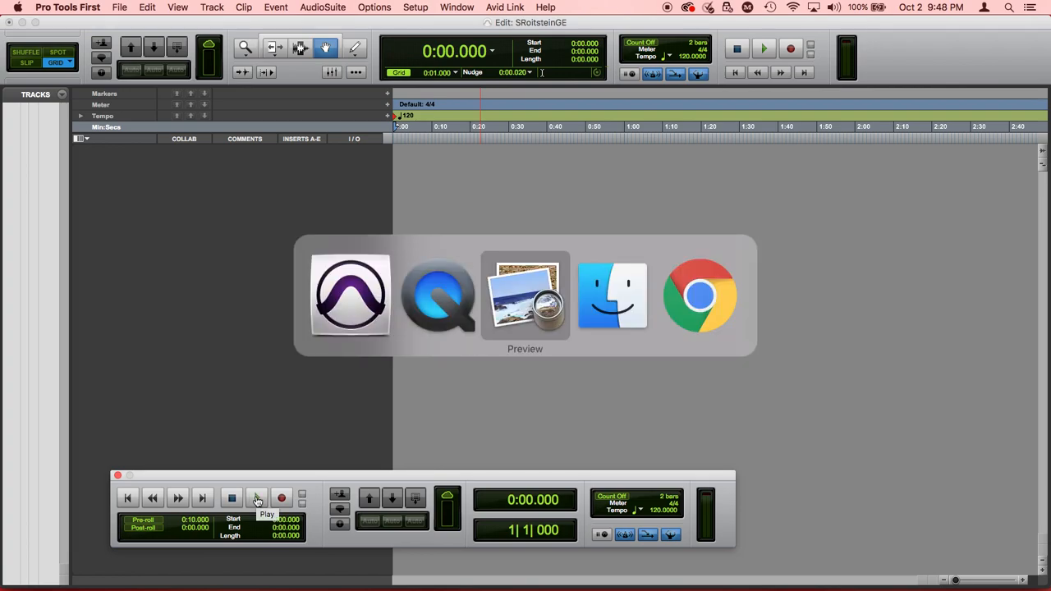
key(super+Tab)
key(super+Tab)
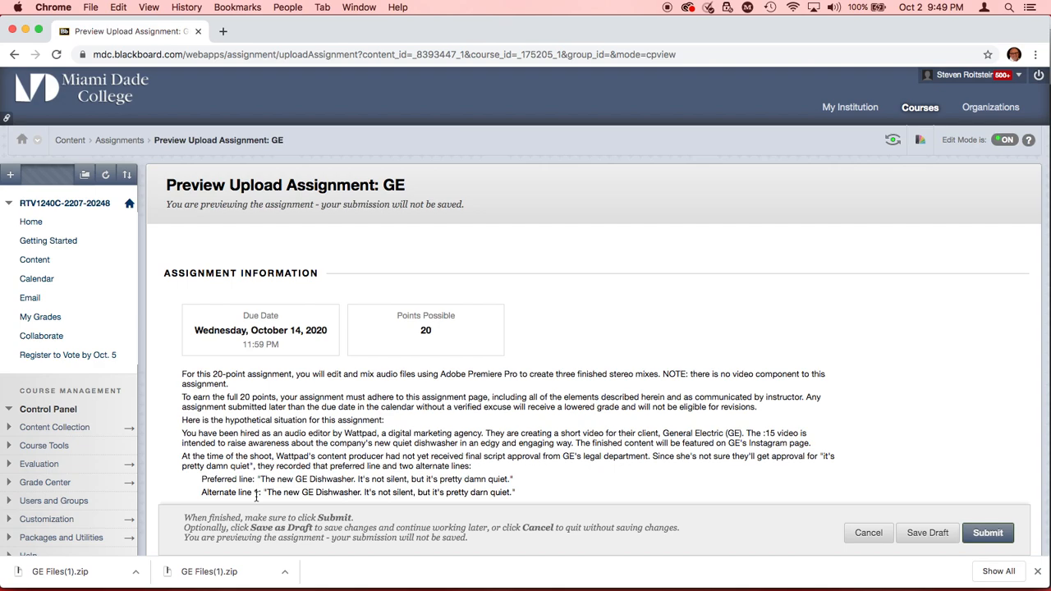
scroll(548, 398, down, 3)
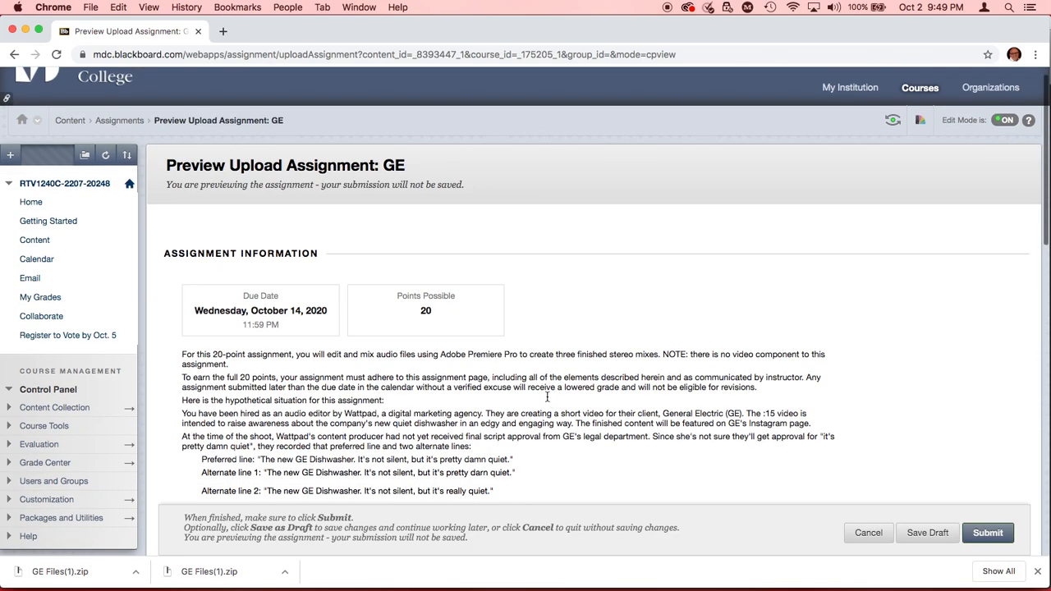
scroll(548, 397, down, 5)
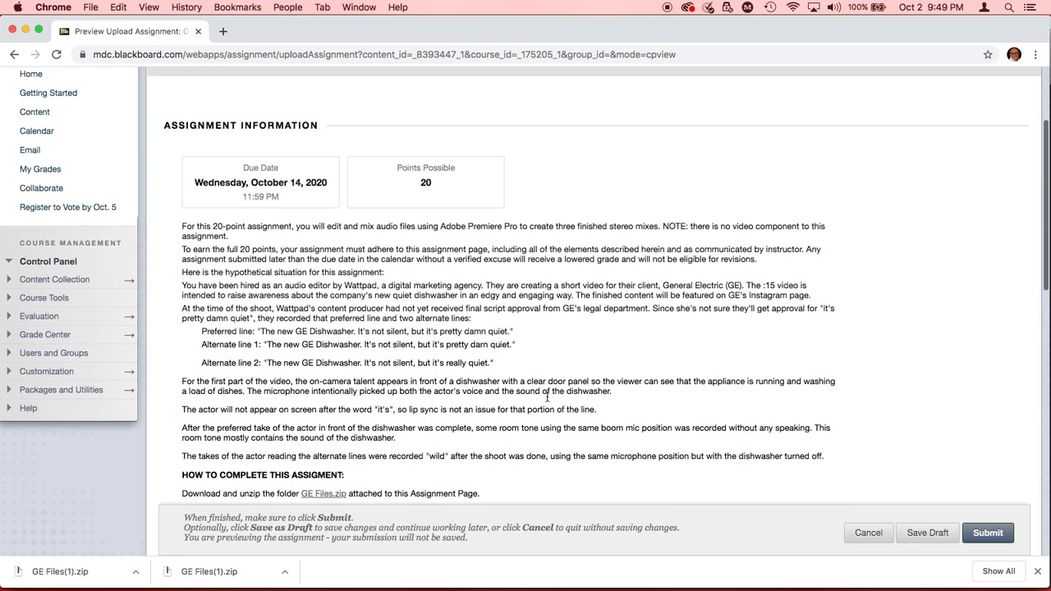
scroll(548, 397, down, 1)
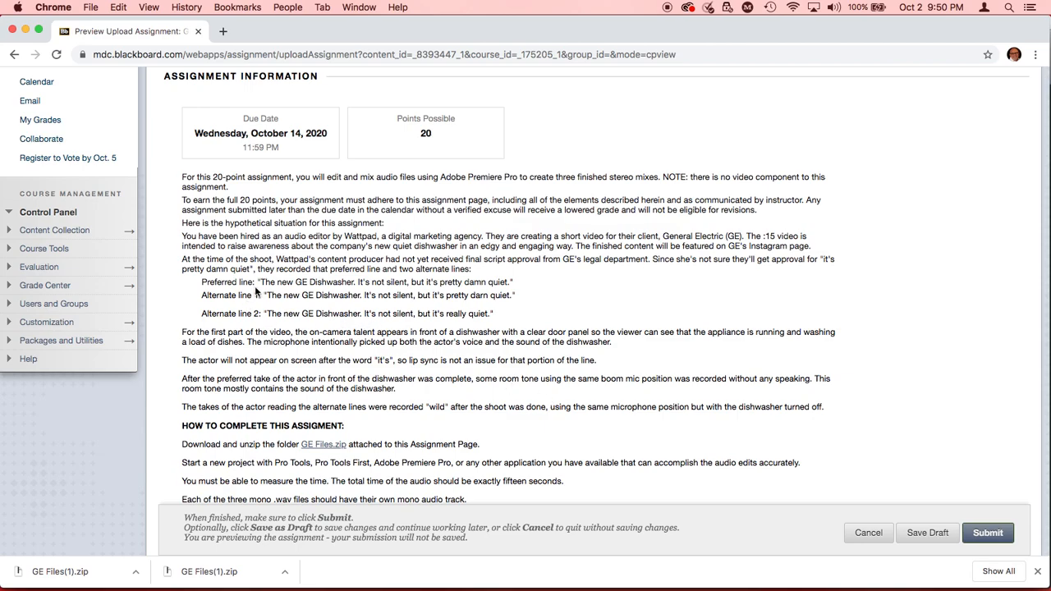
drag(261, 282, 411, 282)
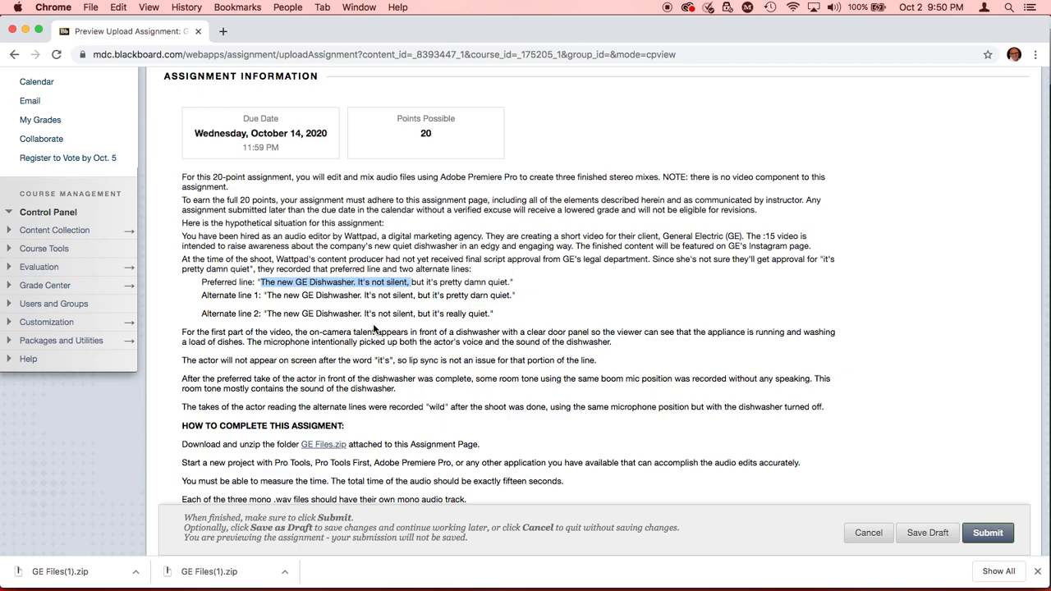
click(536, 352)
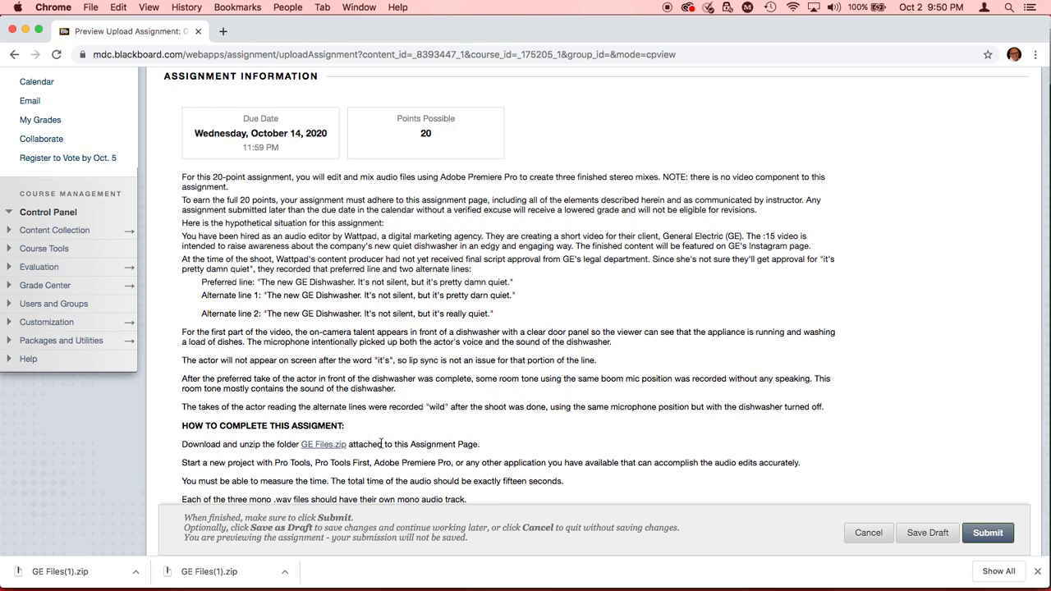
Download the GE Files.zip attachment listed below the assignment's submission instructions
scroll(485, 362, down, 5)
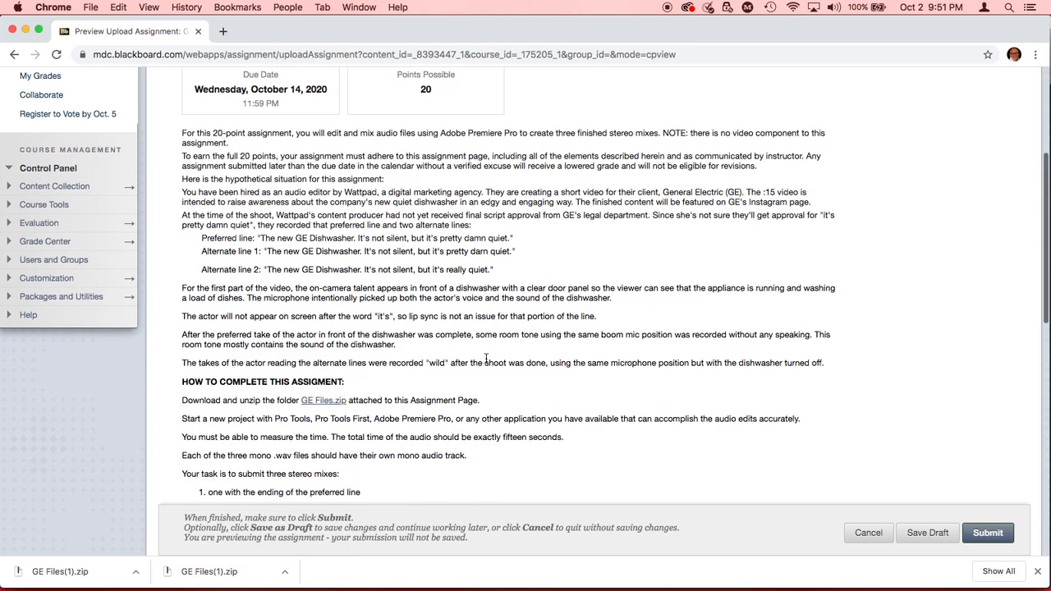
scroll(486, 362, down, 8)
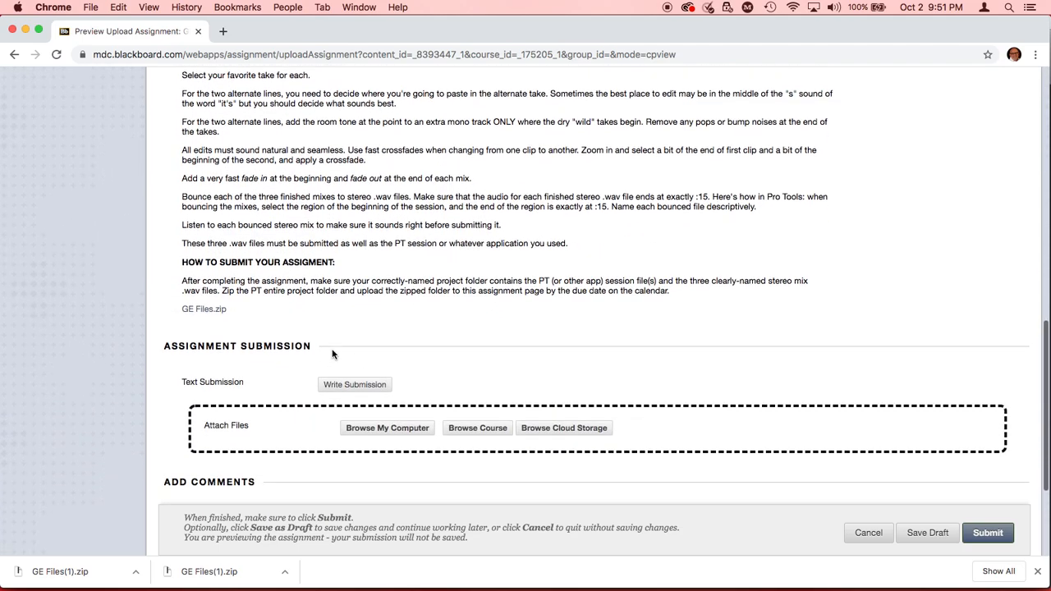
click(218, 315)
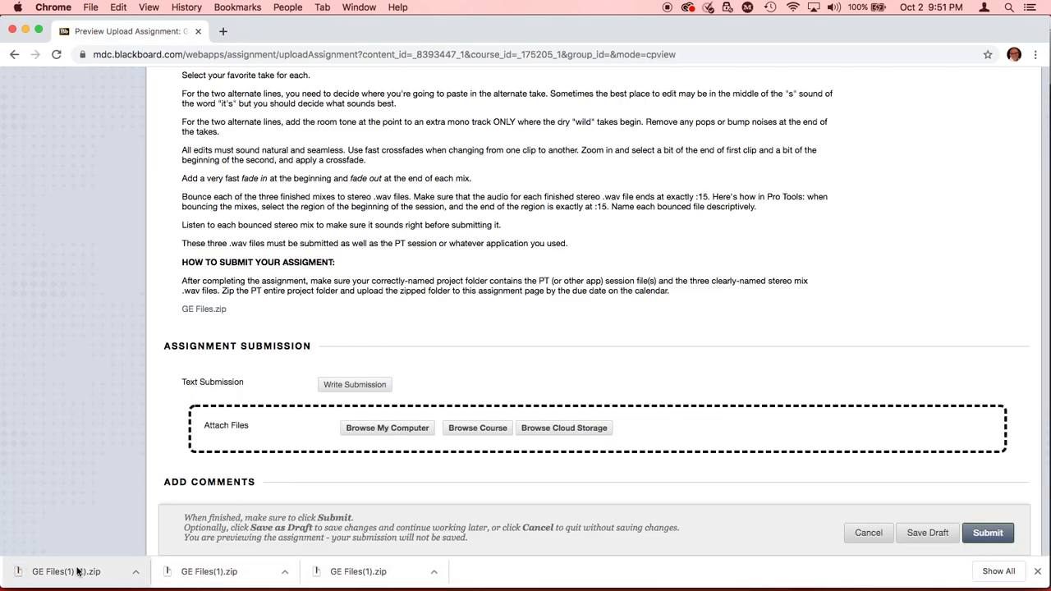
Switch to Finder and open a new window showing the Downloads folder
key(super+Tab)
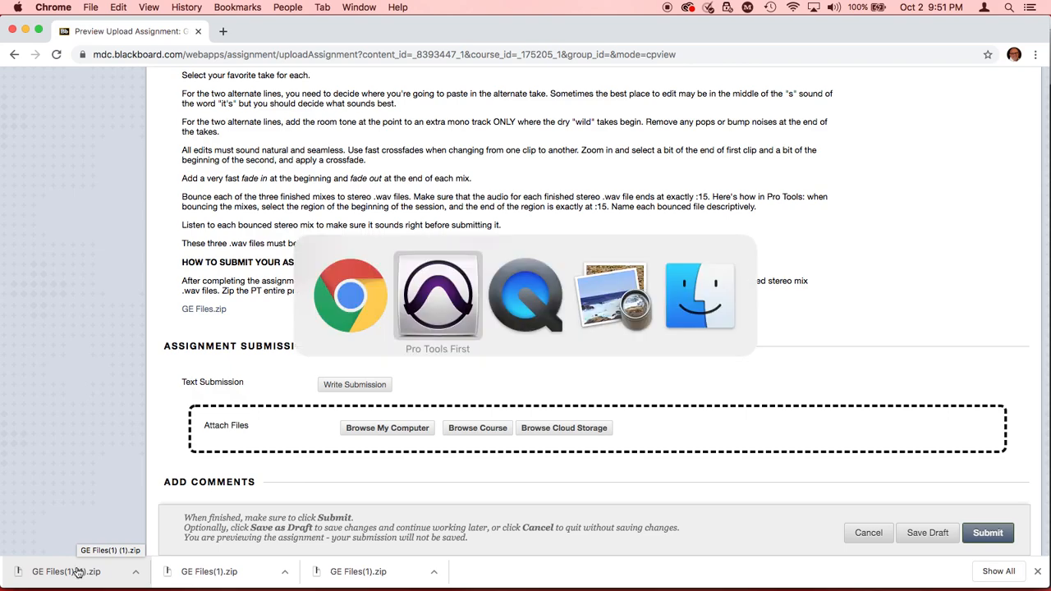
key(super+Tab)
key(super+Tab)
key(super+Tab)
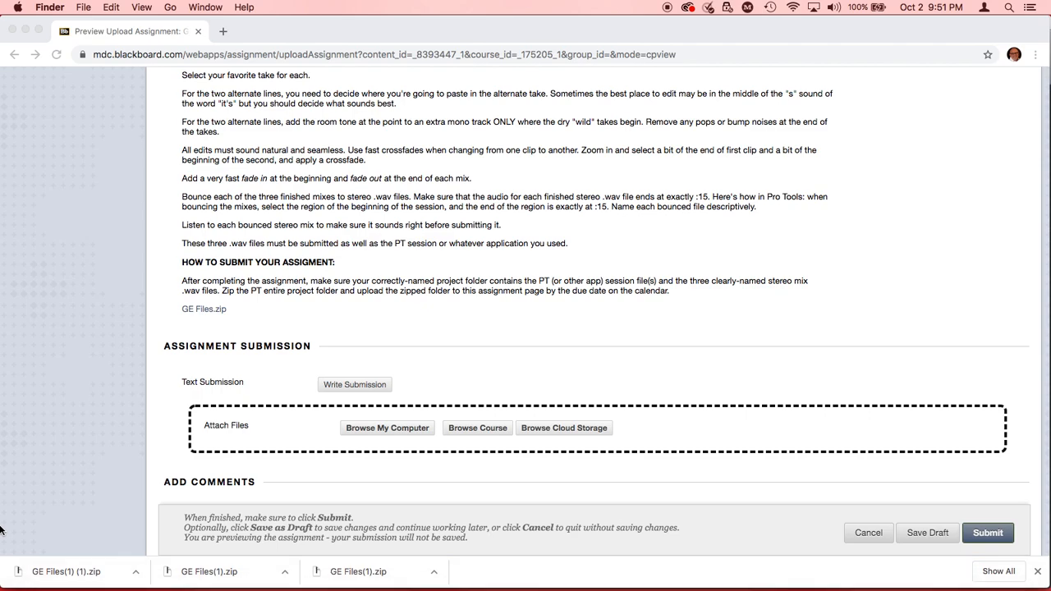
key(super+n)
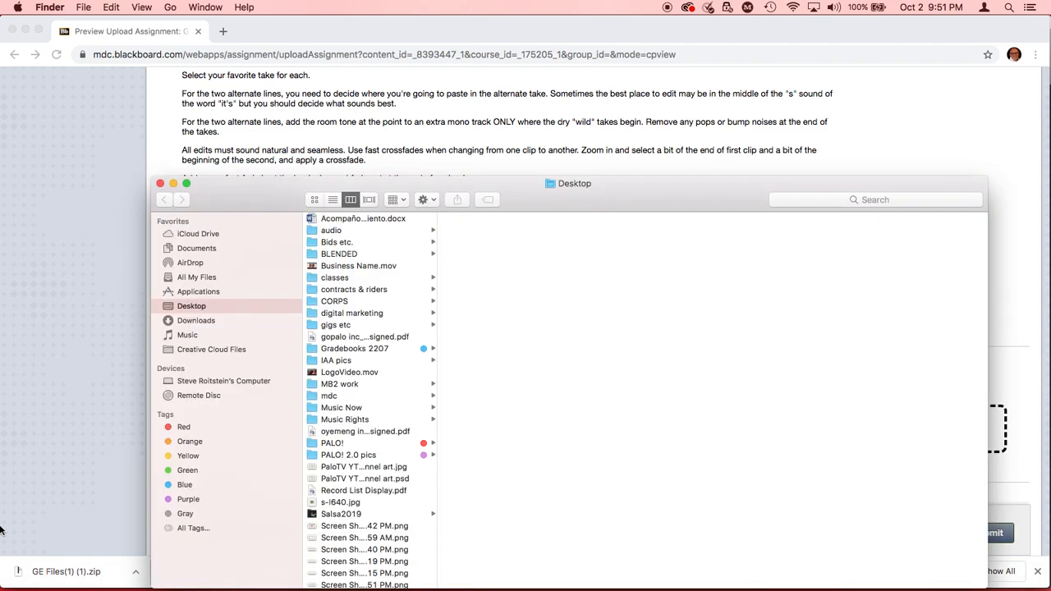
click(200, 321)
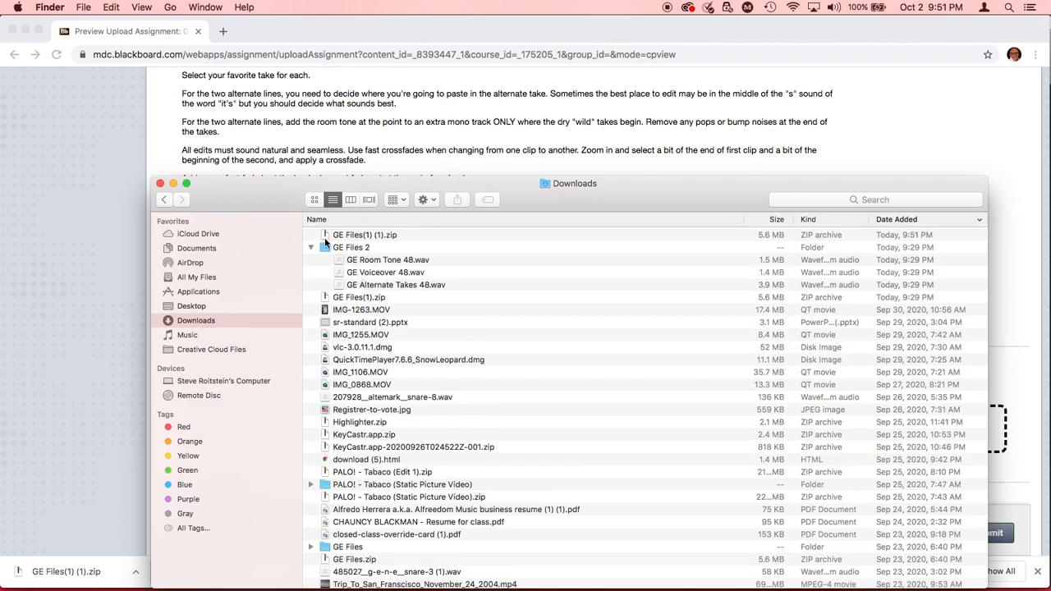
Collapse the GE Files 2 folder, unzip GE Files(1) (1).zip, and expand the extracted folder to show its .wav files
click(323, 247)
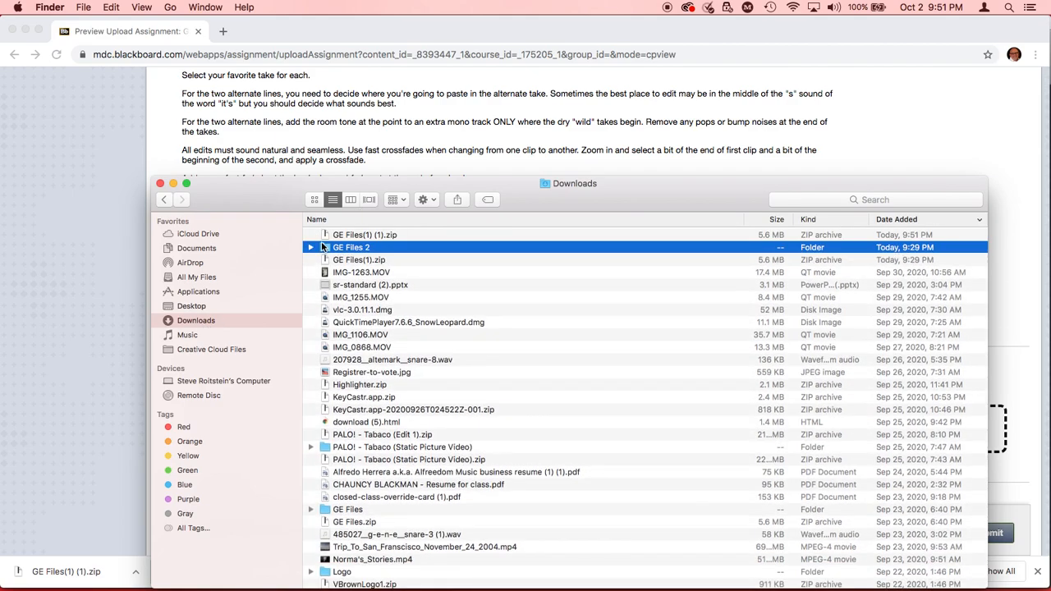
double_click(376, 234)
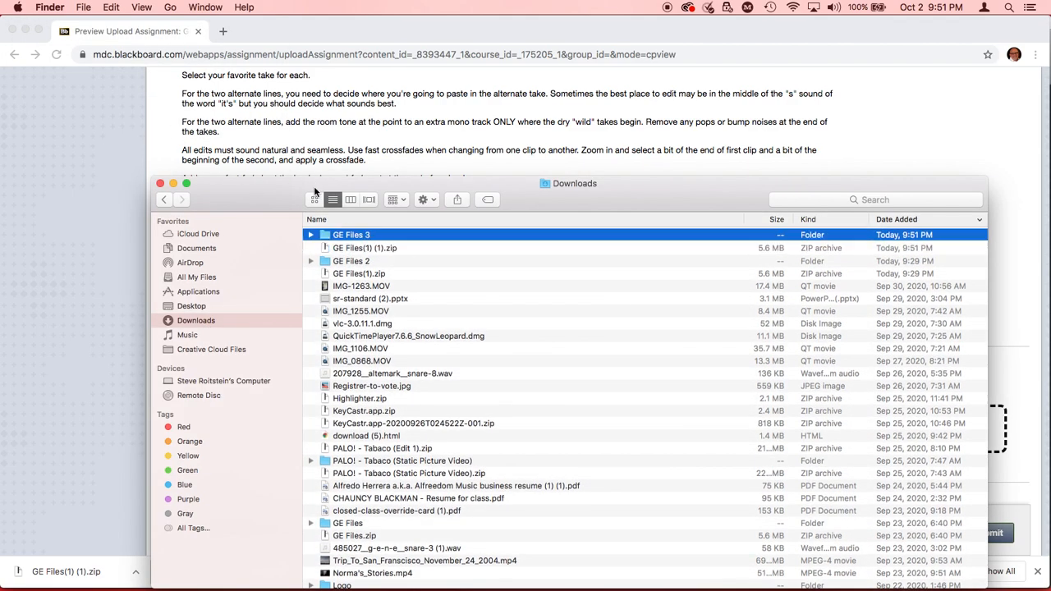
click(311, 236)
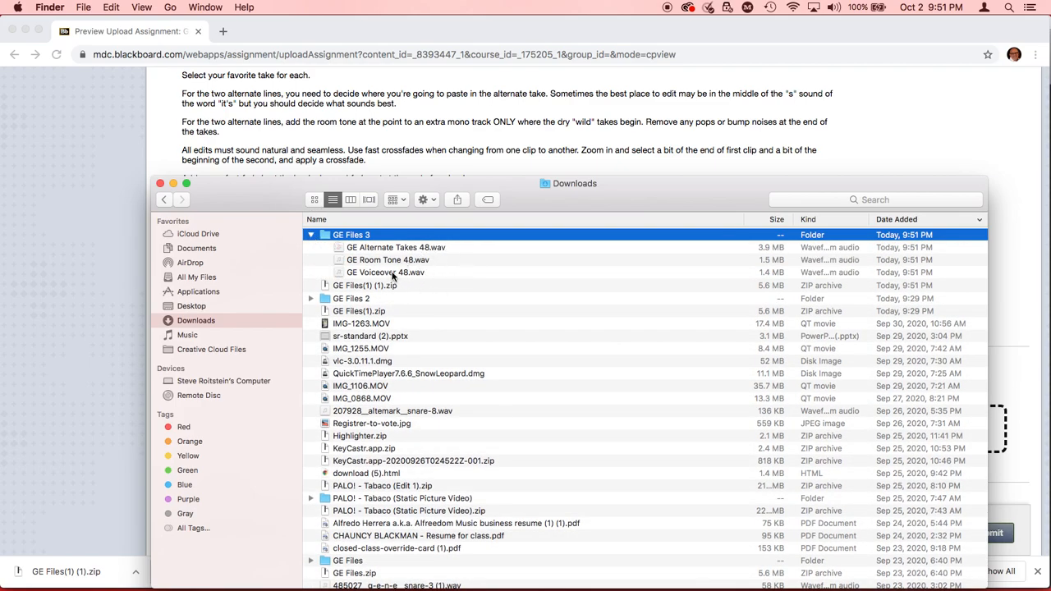
Bring Pro Tools First up behind the Finder window and move the Downloads window down to uncover the empty track area
drag(621, 197, 632, 190)
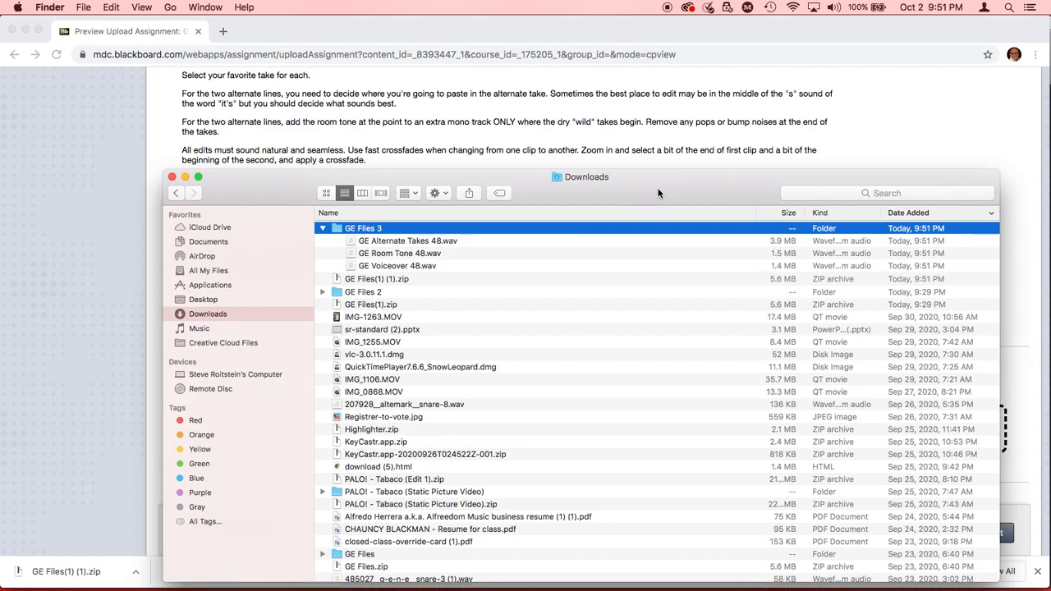
key(super+Tab)
key(super+Tab)
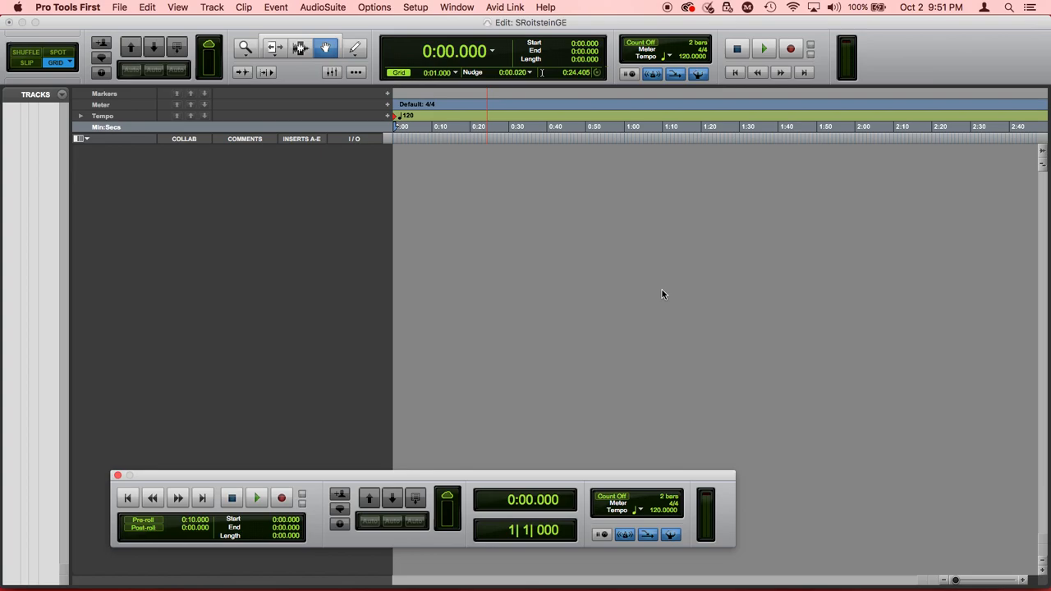
key(super+Tab)
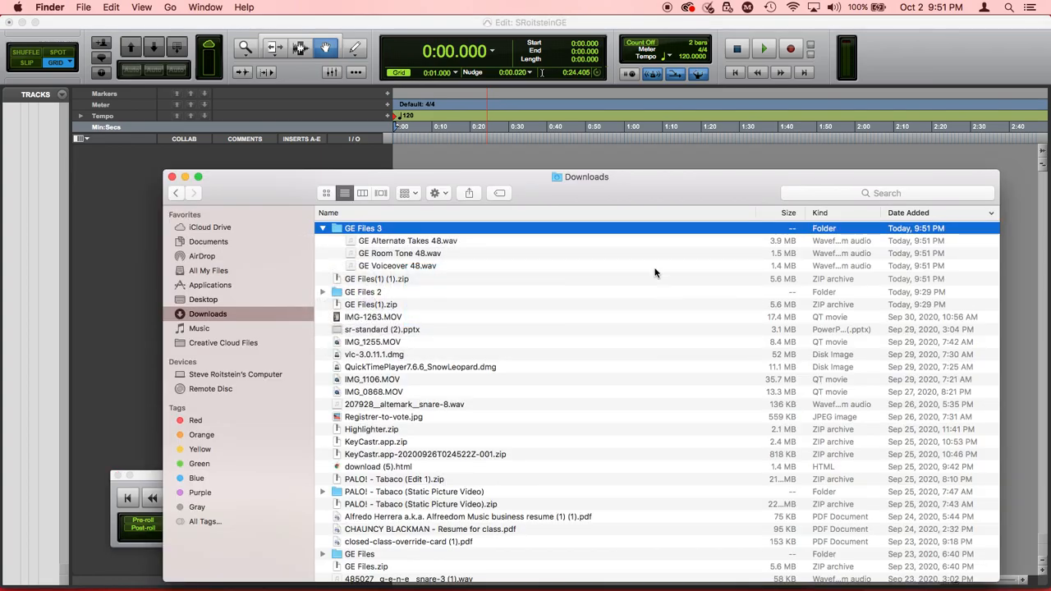
drag(666, 184, 689, 296)
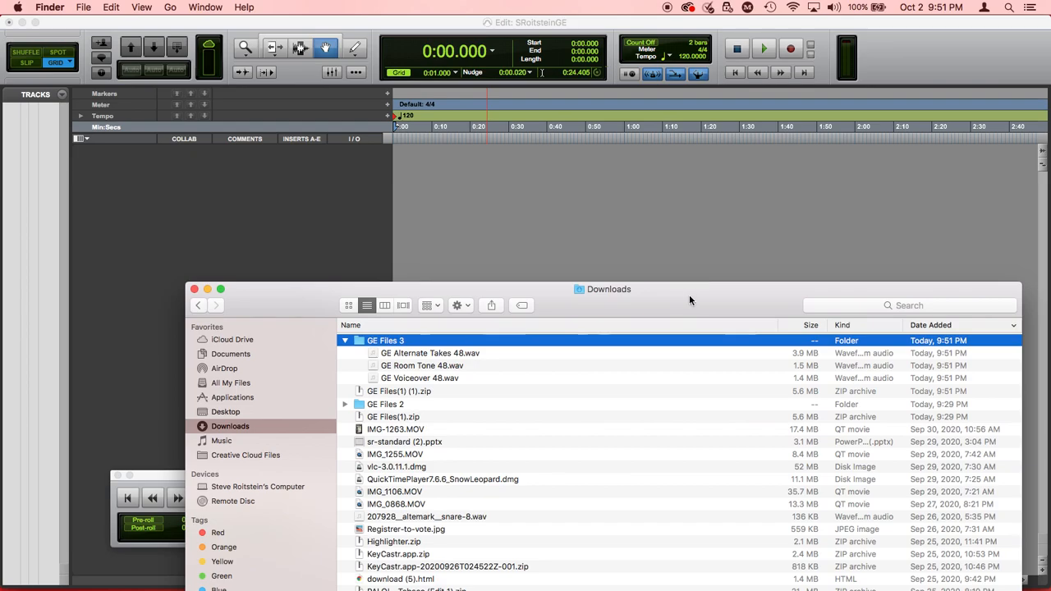
Import GE Alternate Takes 48.wav, GE Room Tone 48.wav and GE Voiceover 48.wav from Finder as new tracks in the Pro Tools First project
click(448, 354)
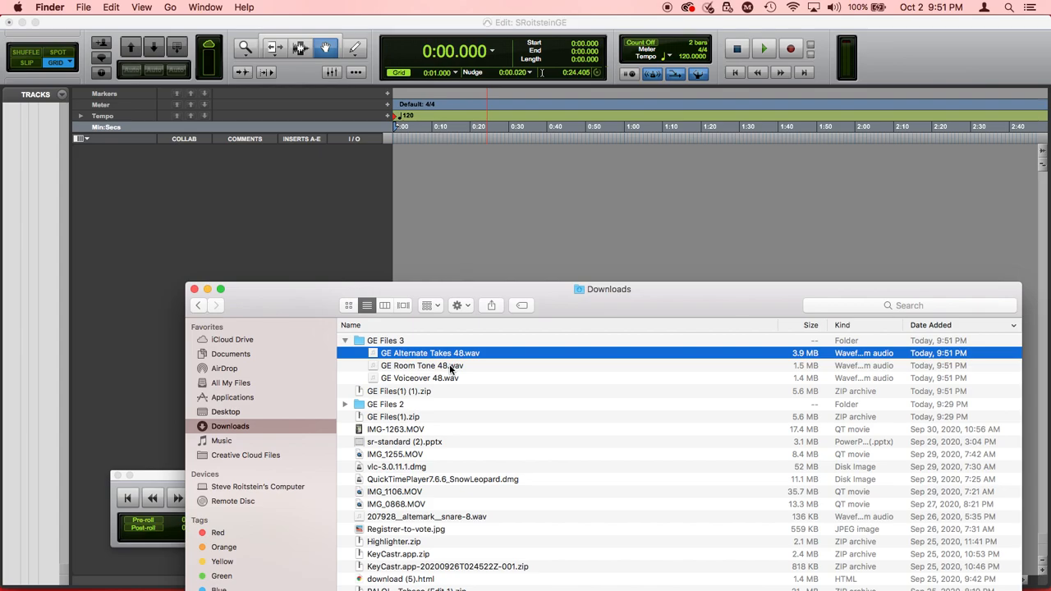
super+click(450, 367)
super+click(453, 378)
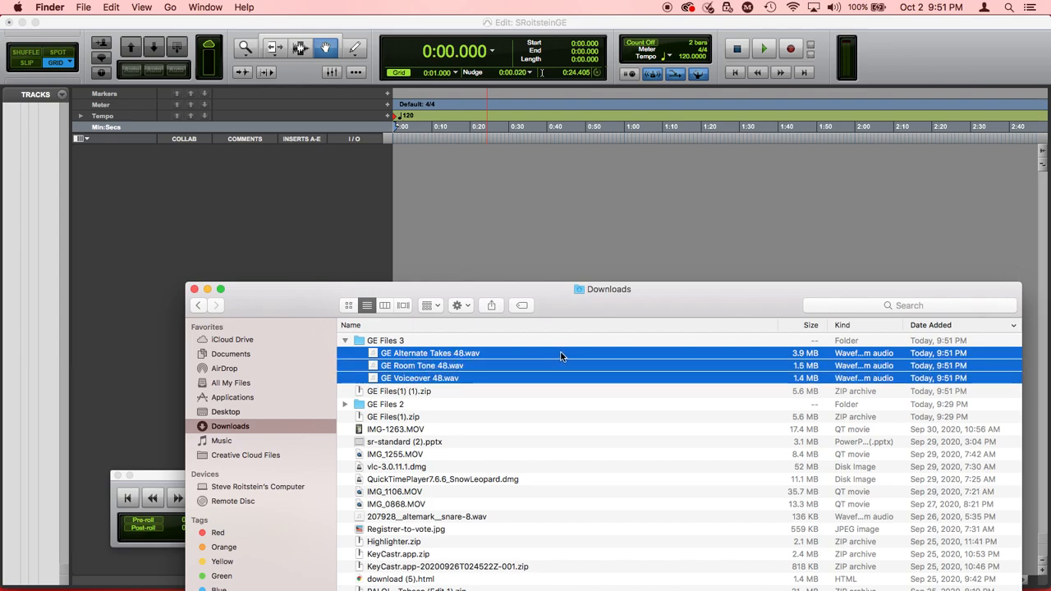
drag(560, 355, 602, 227)
shift+click(485, 377)
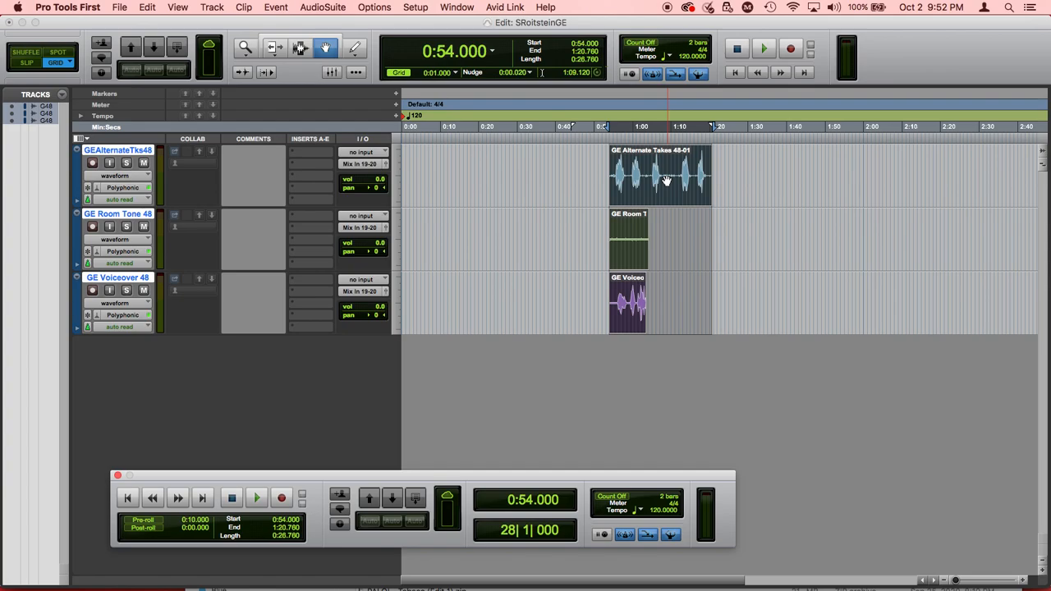
Select the alternate takes, room tone and voiceover clips together and move them to the timeline start at 0:00.000
click(798, 216)
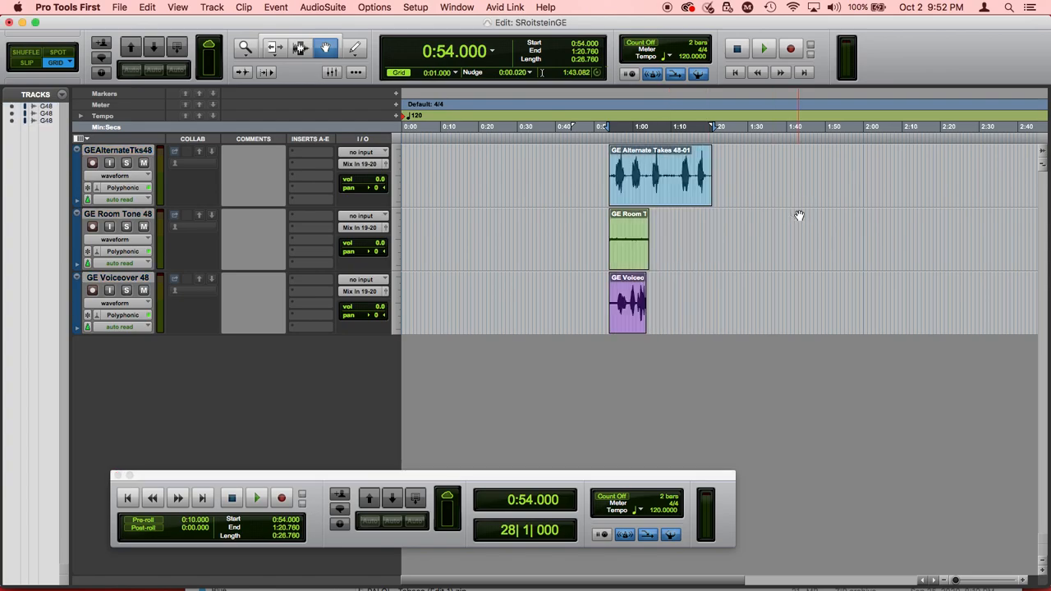
click(688, 176)
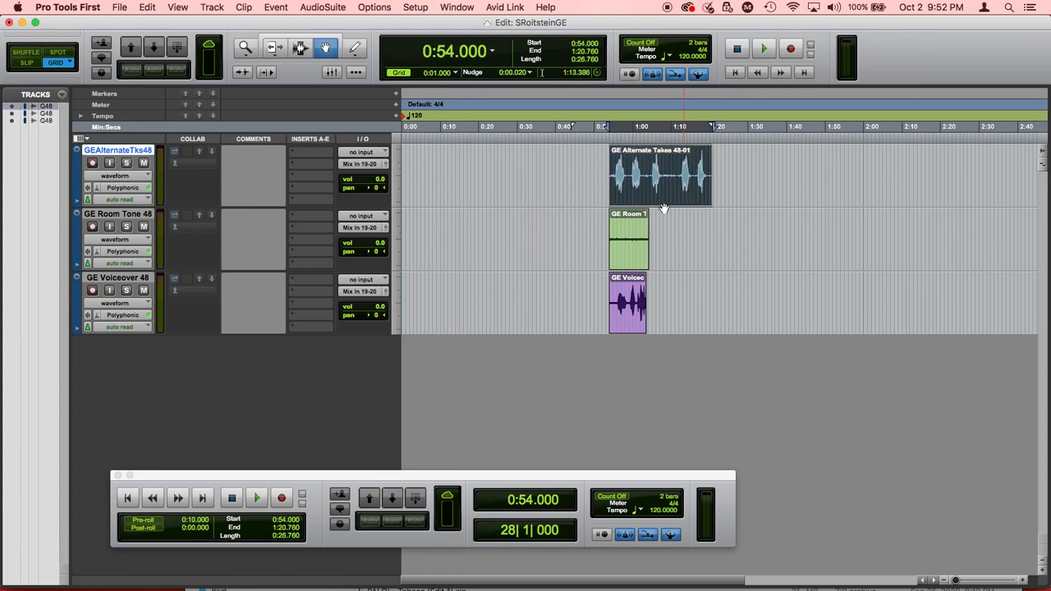
shift+click(633, 250)
shift+click(631, 292)
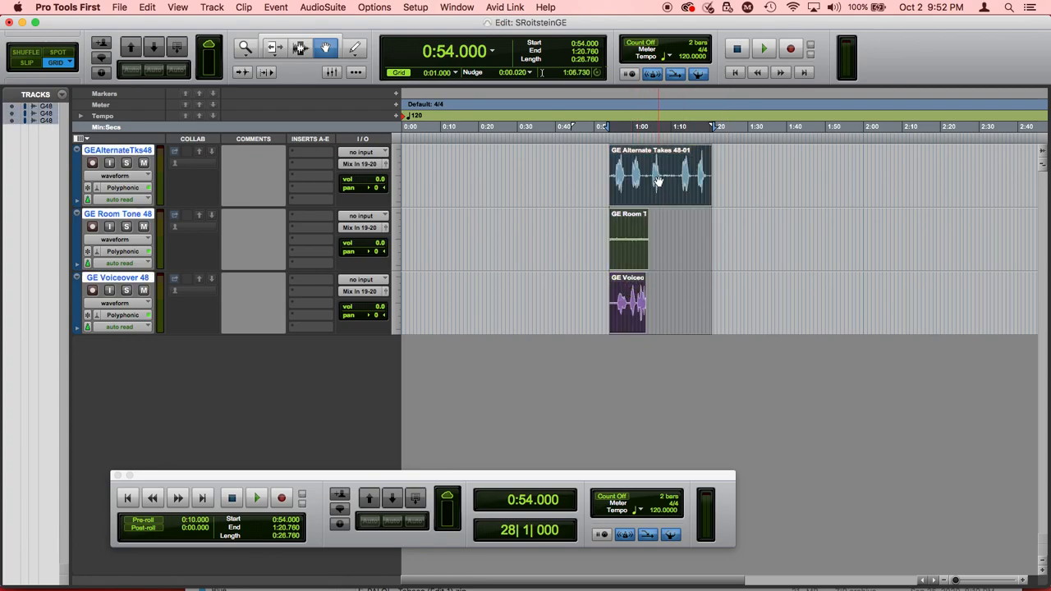
drag(658, 178, 448, 196)
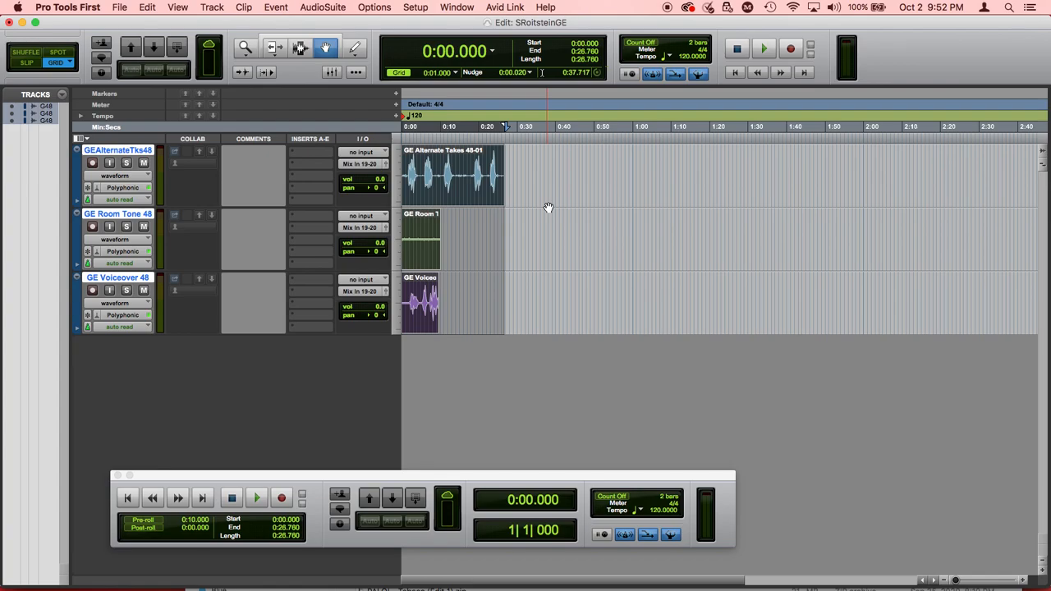
Mute the GEAlternateTks48 and GE Room Tone 48 tracks and play the voiceover alone, stopping once it has been heard
click(144, 163)
click(144, 227)
click(258, 497)
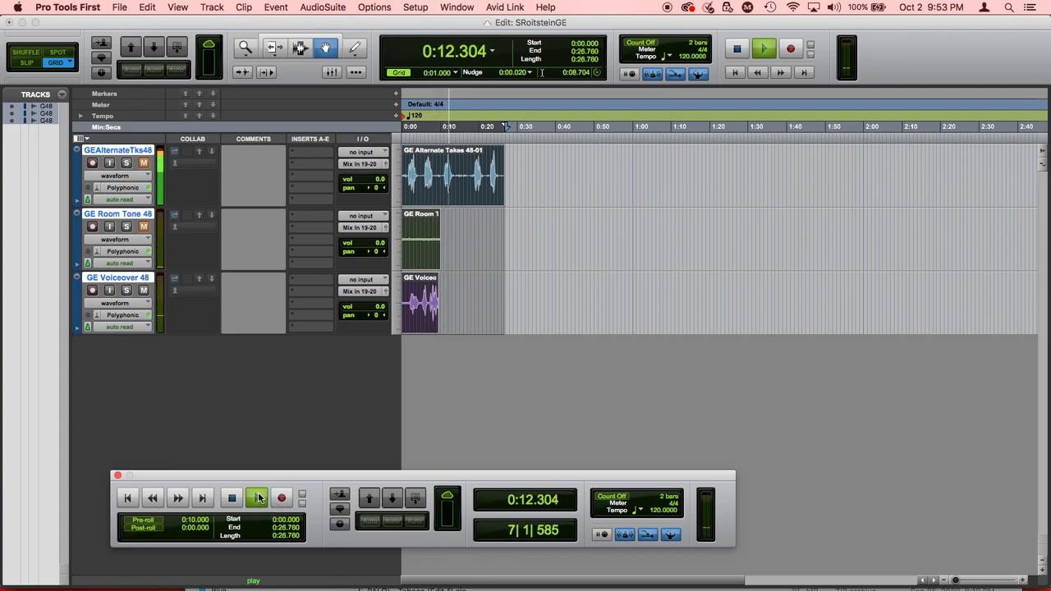
click(258, 498)
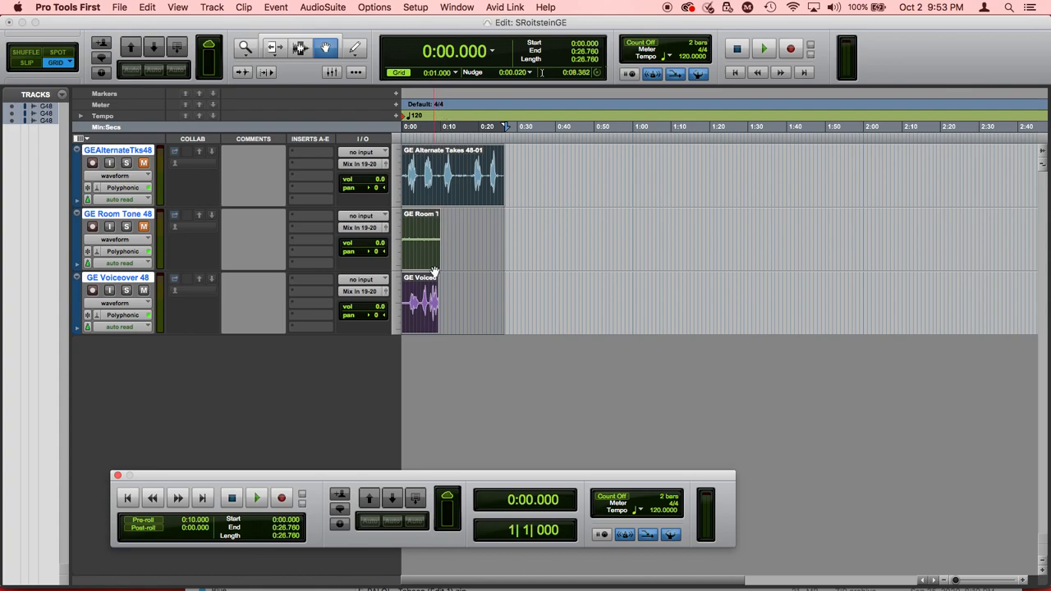
Rename the GE Voiceover 48 track as Preferred Take
click(419, 297)
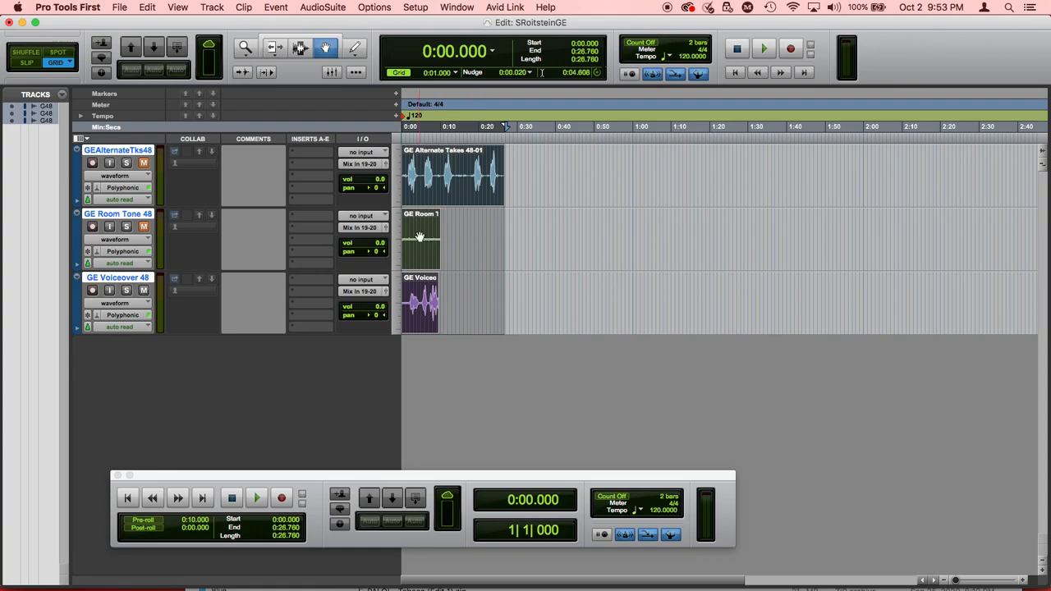
double_click(108, 281)
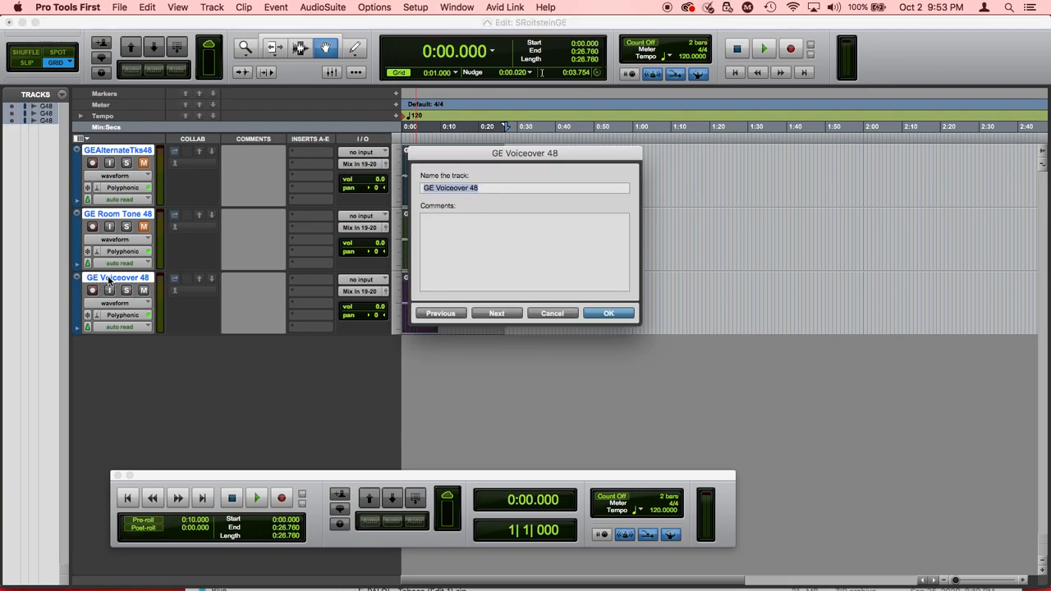
text(Preff)
key(BackSpace)
text(erred Take)
key(Return)
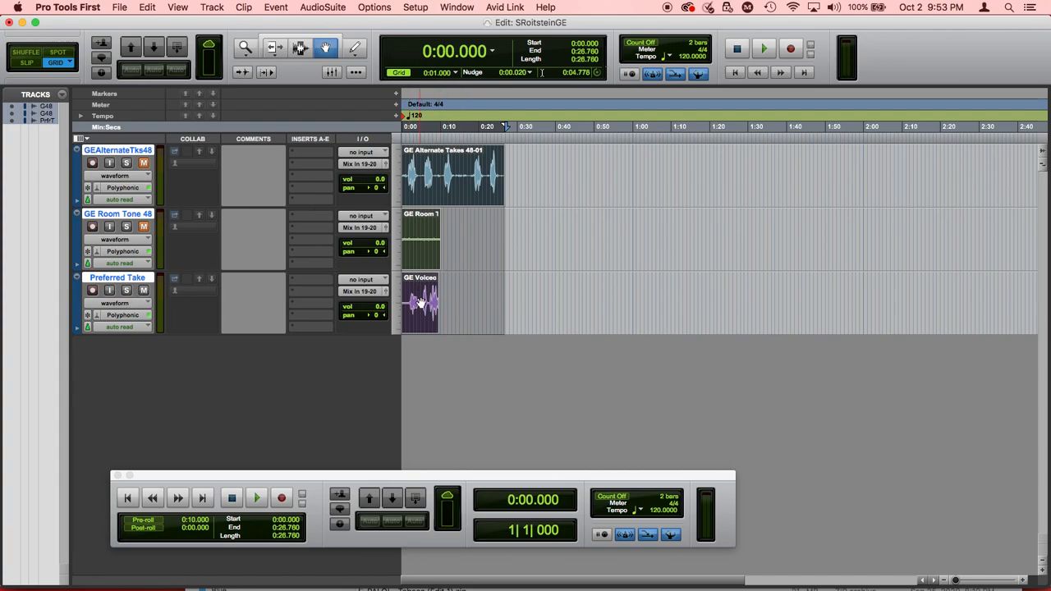
Mute the Preferred Take track and try playing the project from the start
click(145, 293)
key(space)
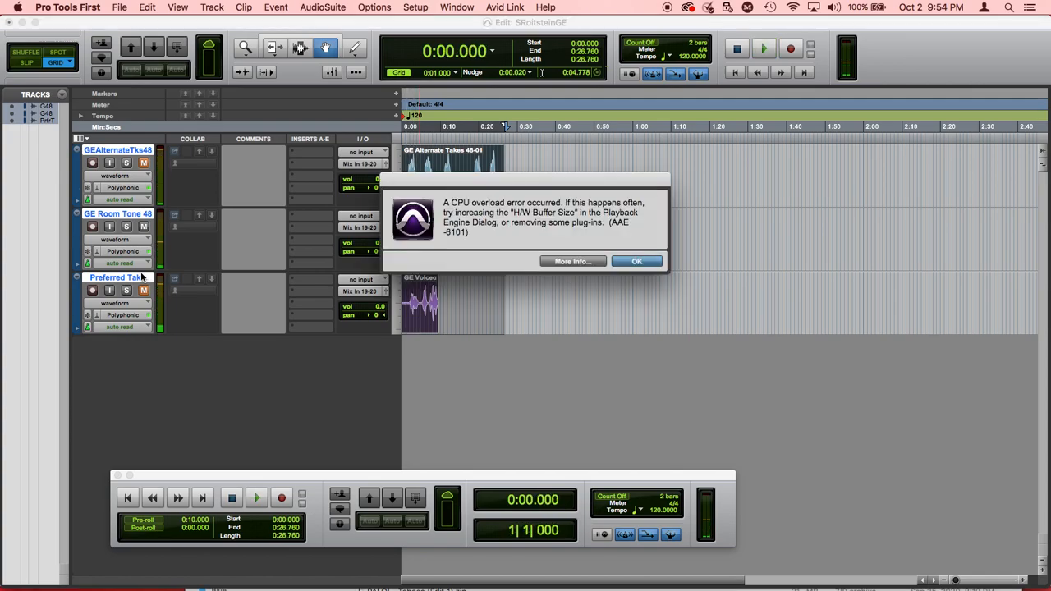
click(637, 262)
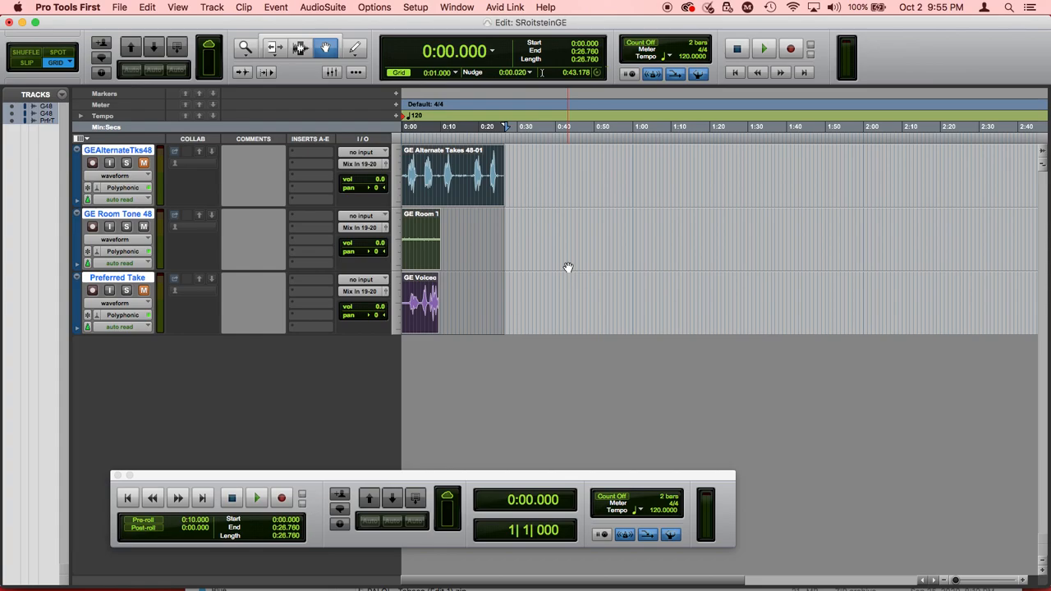
Copy the GE Room Tone clip onto the Preferred Take track after the voiceover, starting at 0:13.000
click(432, 236)
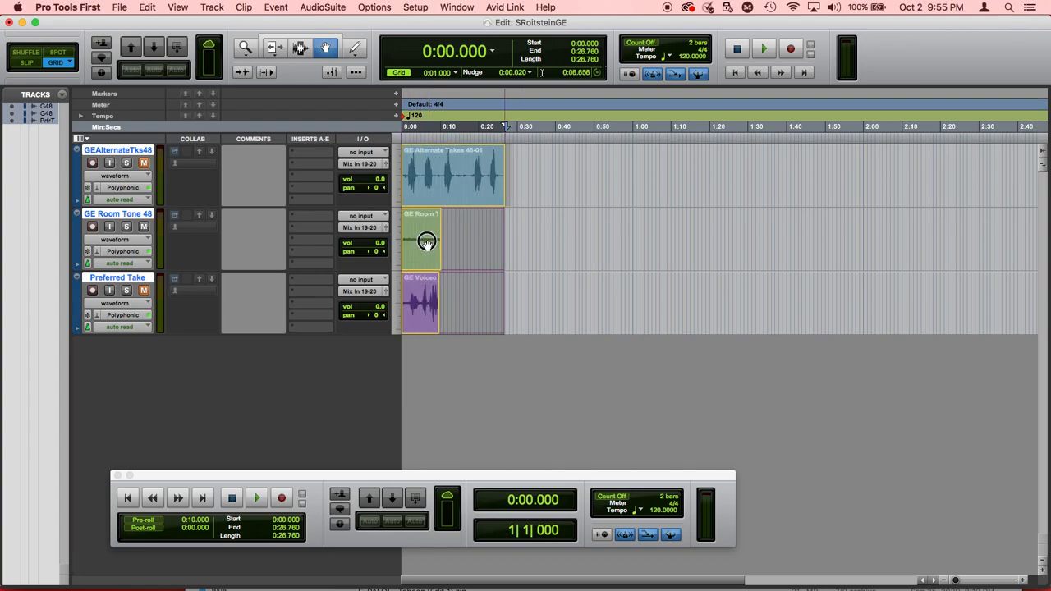
click(537, 236)
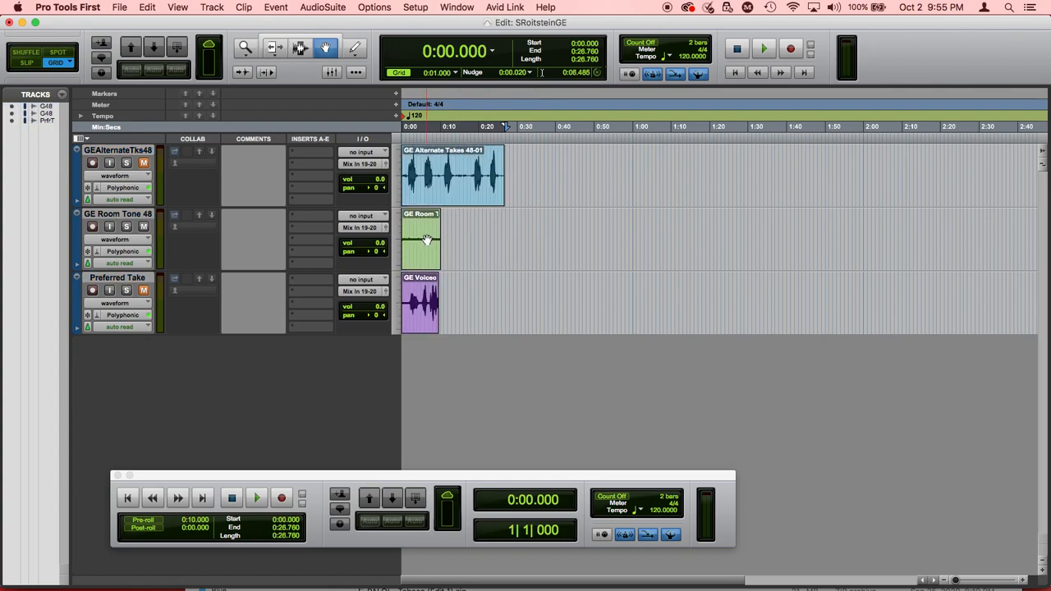
drag(426, 239, 476, 296)
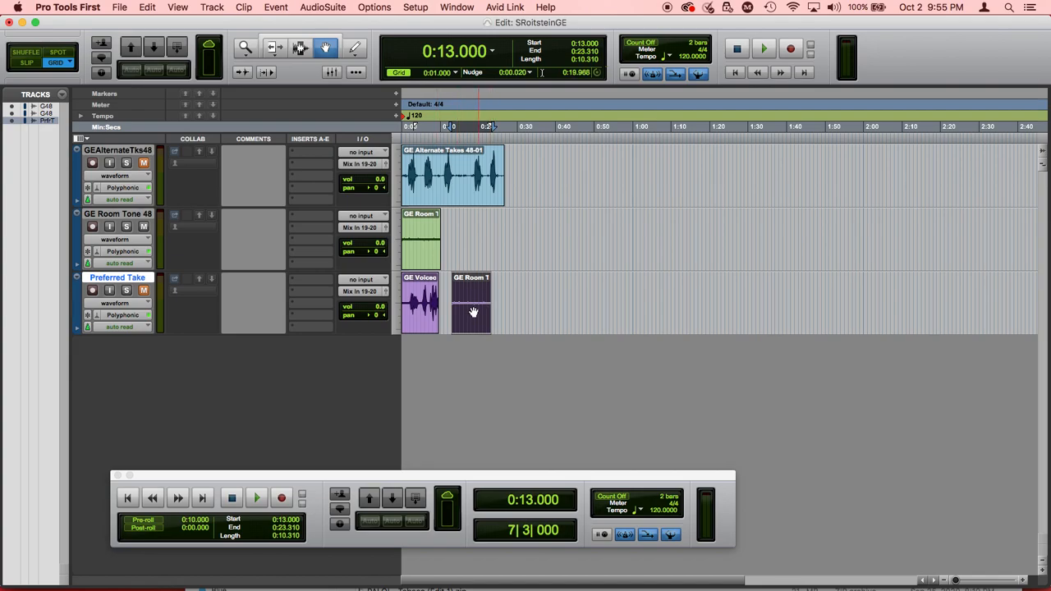
Examine the voiceover and copied room tone waveforms at several zoom levels, from the timeline start through the gap between the clips
click(1022, 581)
click(1021, 581)
click(1021, 582)
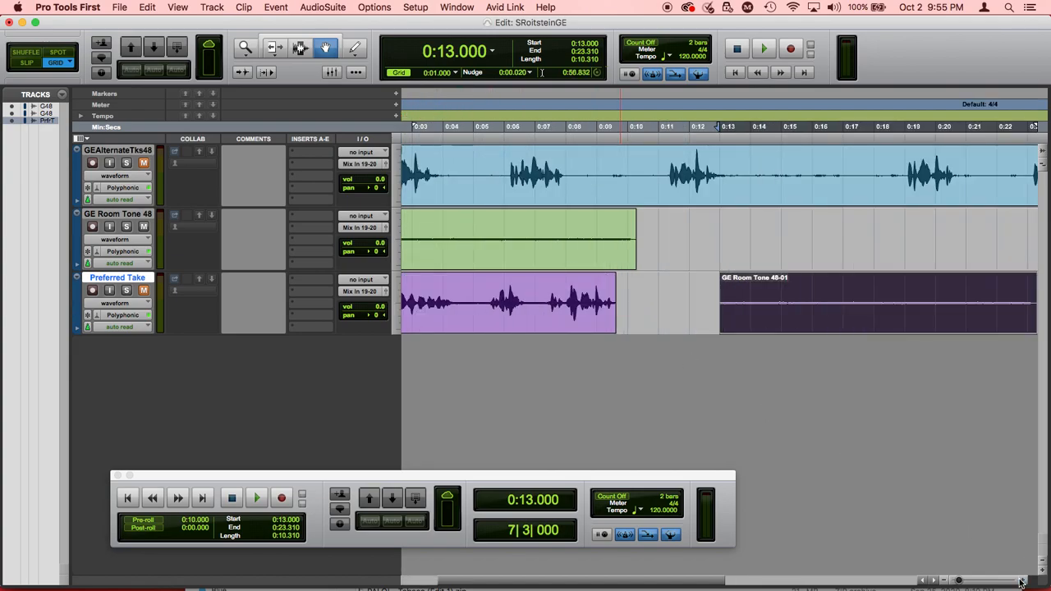
click(1021, 581)
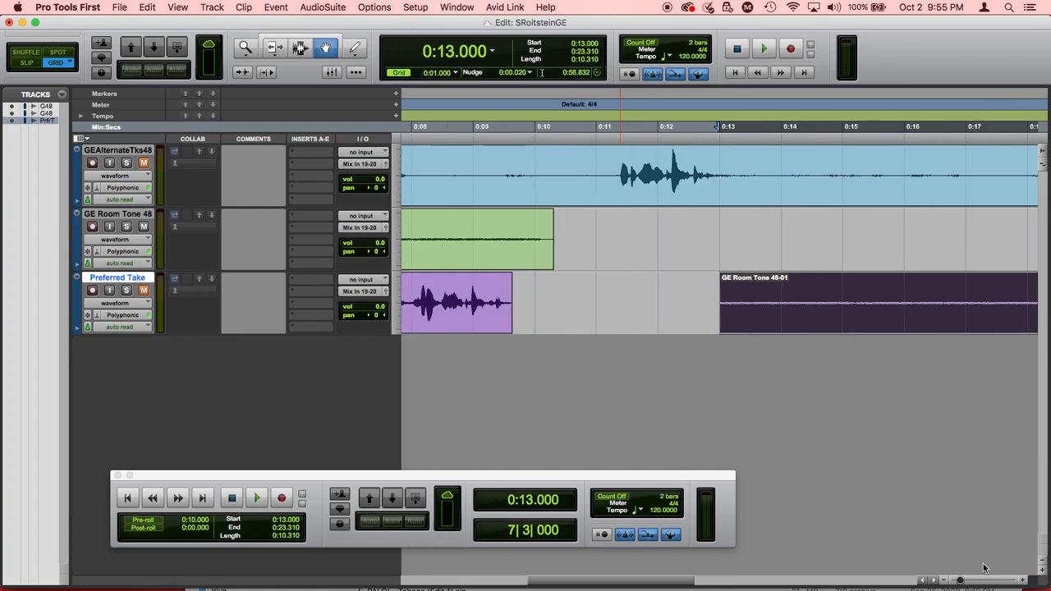
click(1021, 582)
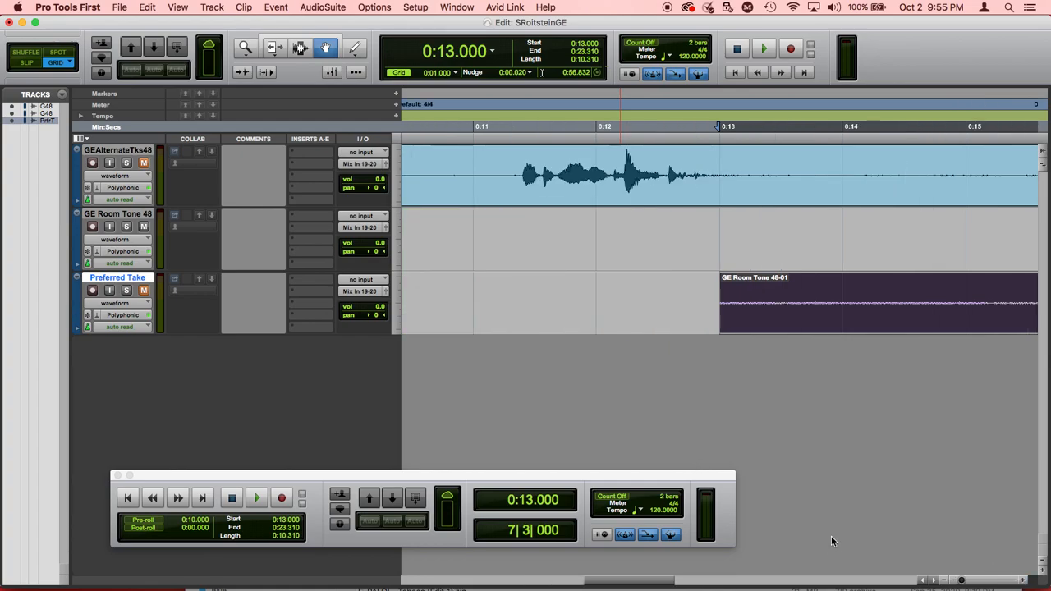
drag(962, 582, 942, 581)
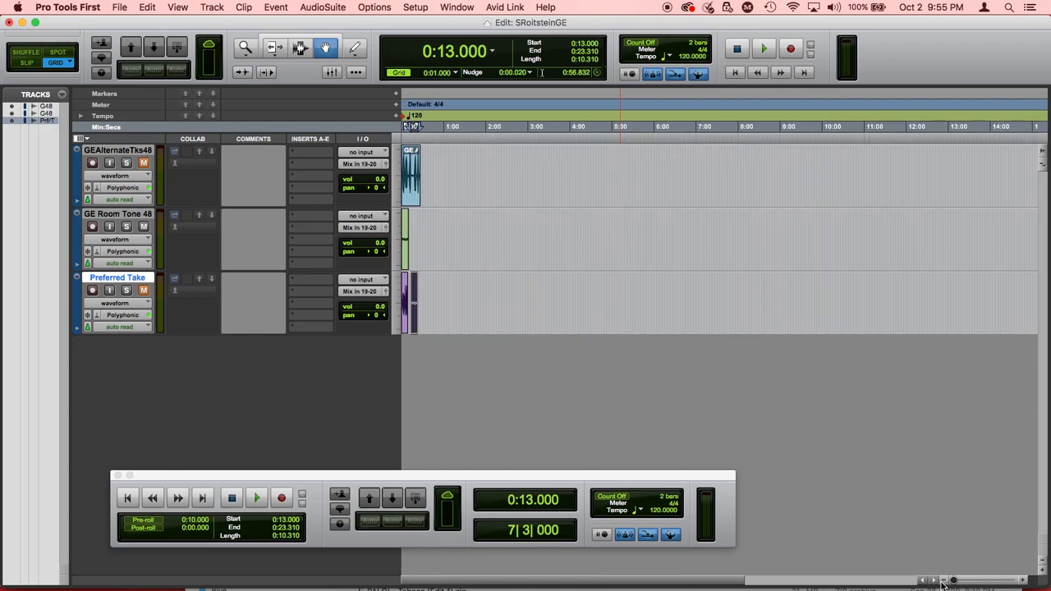
click(1023, 581)
click(1023, 581)
click(1023, 582)
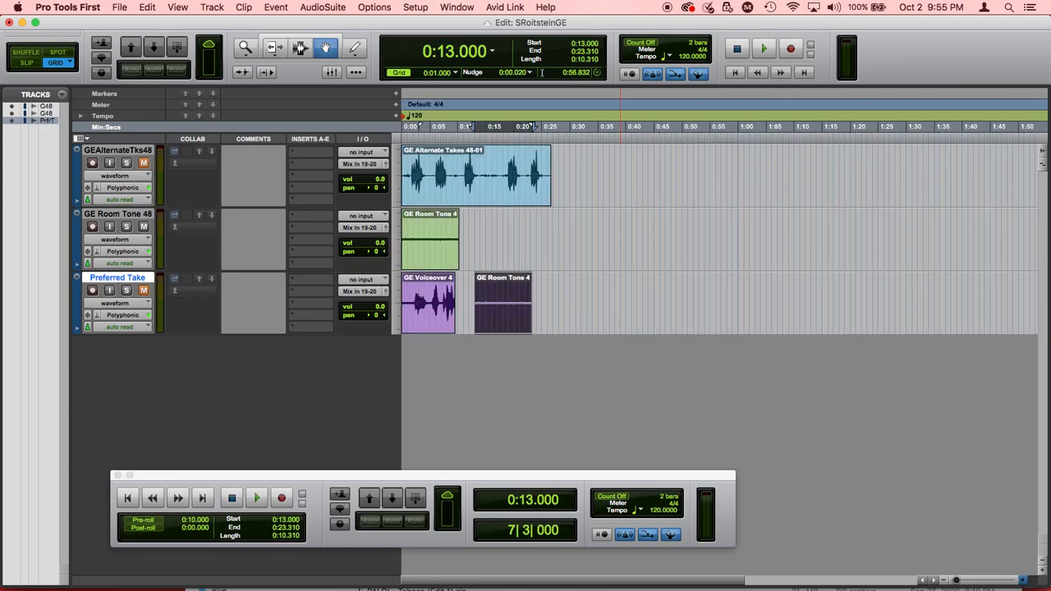
click(1023, 581)
click(1022, 582)
click(1023, 582)
click(1023, 581)
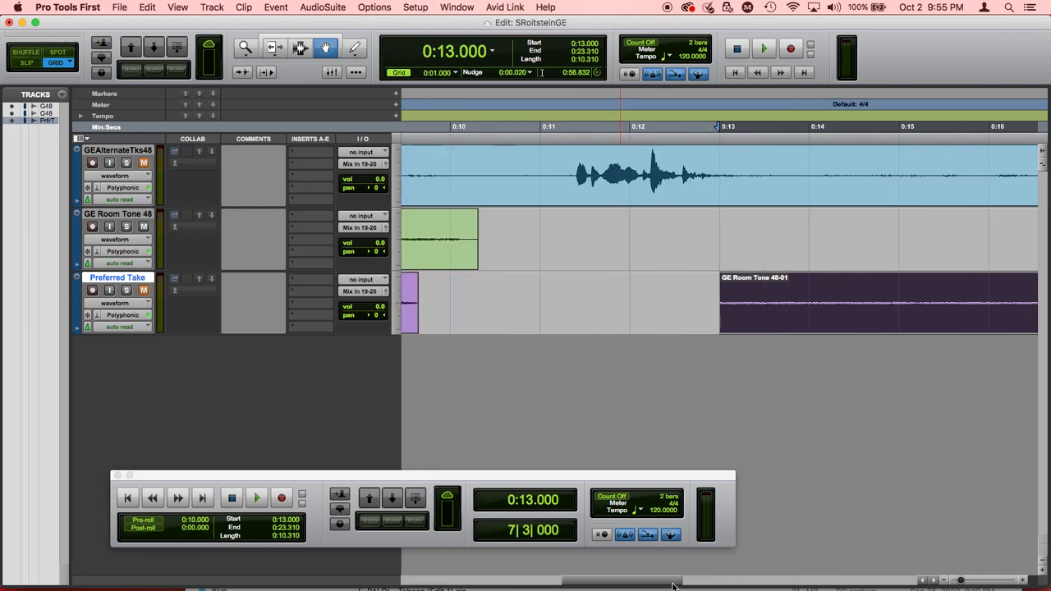
drag(671, 581, 615, 581)
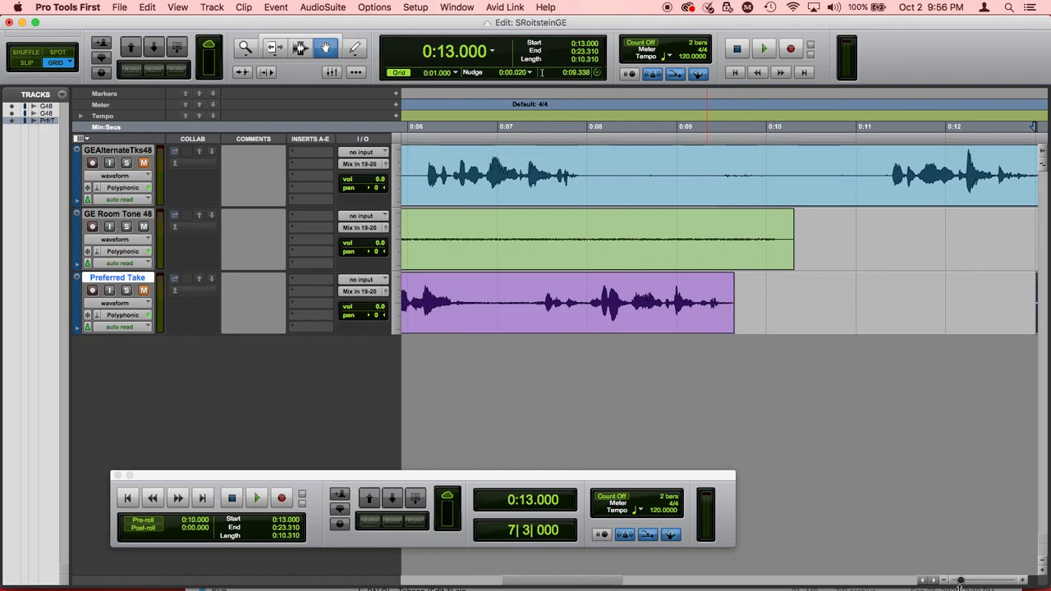
mouse_move(960, 580)
mouse_down()
mouse_move(950, 580)
mouse_move(961, 582)
mouse_up()
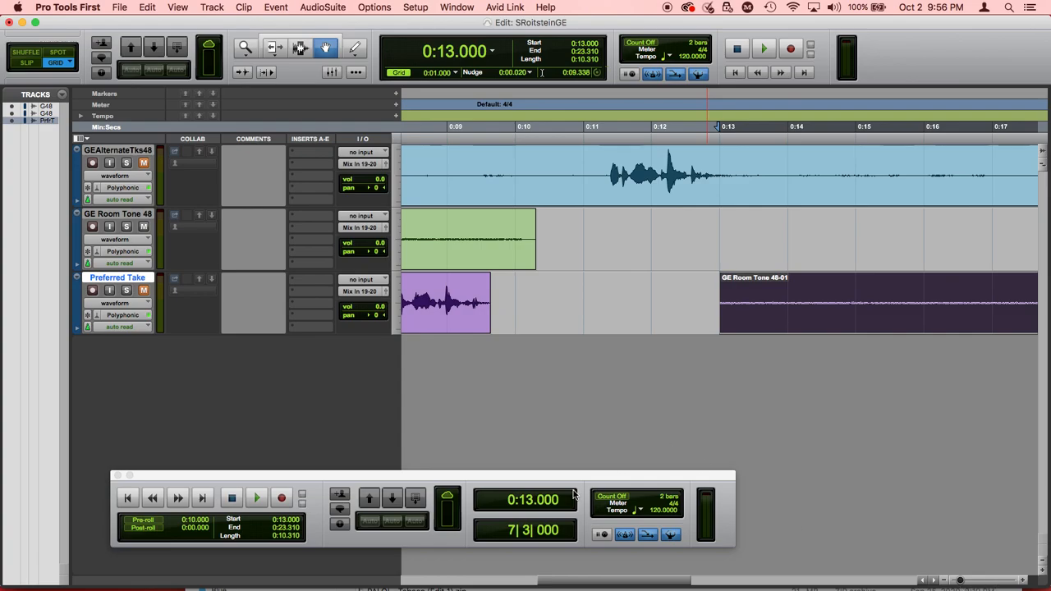
drag(568, 580, 413, 578)
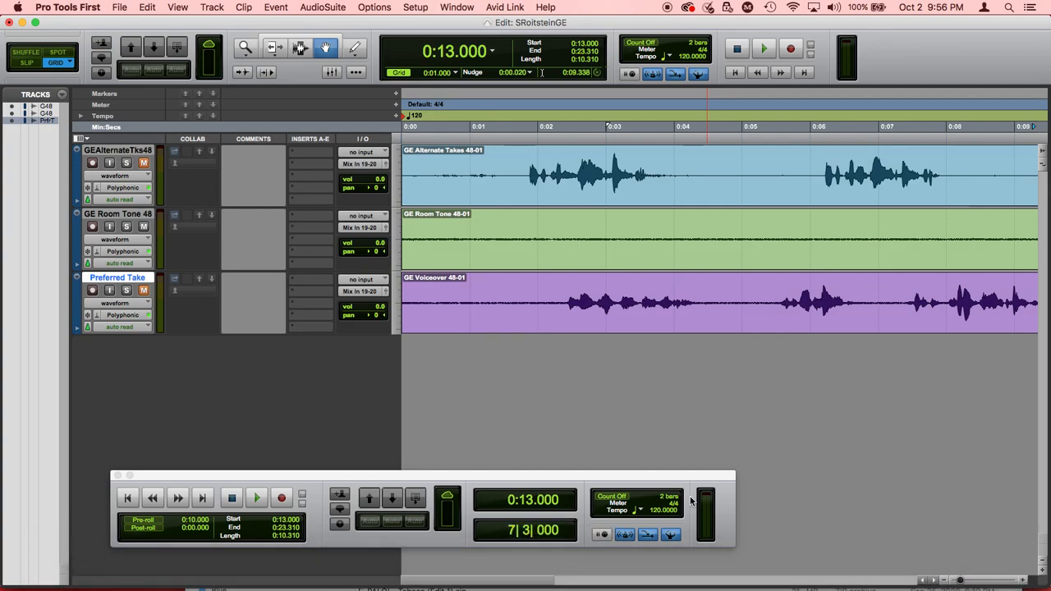
click(944, 581)
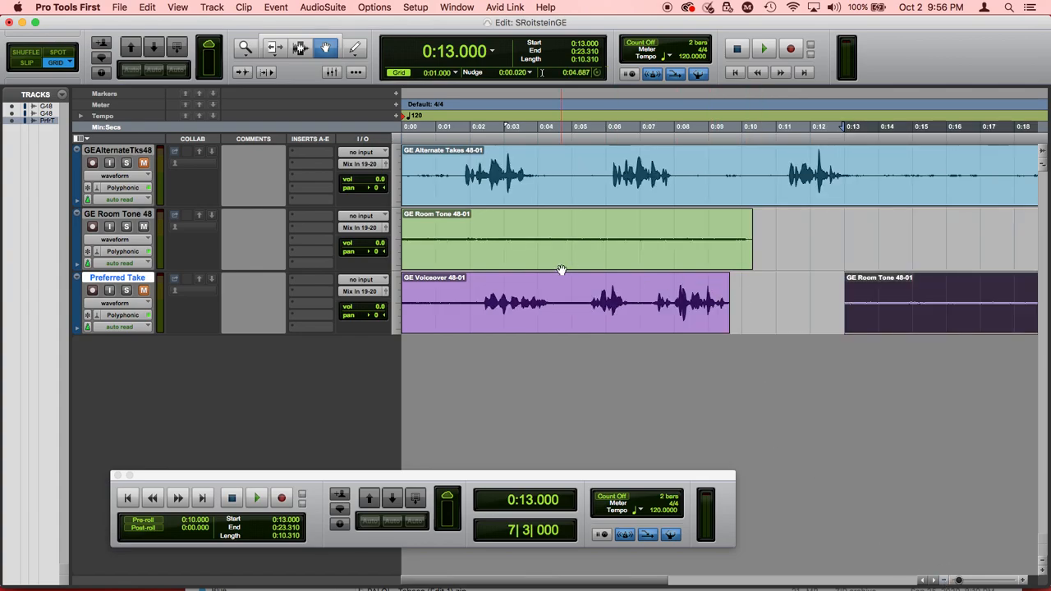
Unmute the Preferred Take track, play it from the start past the end of the voiceover, and return to the beginning
click(144, 291)
click(129, 498)
key(space)
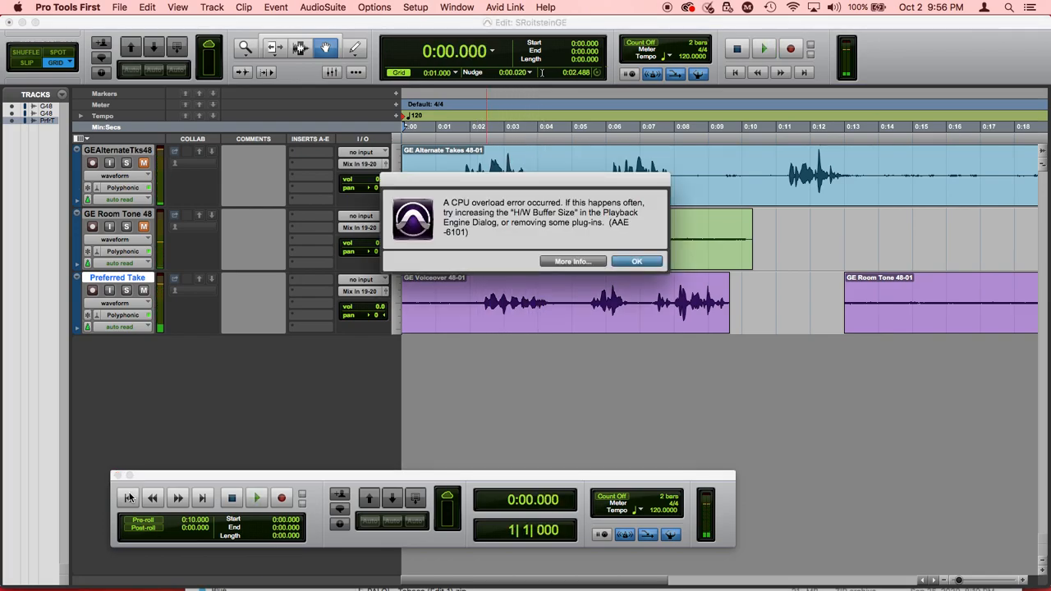
key(Return)
key(space)
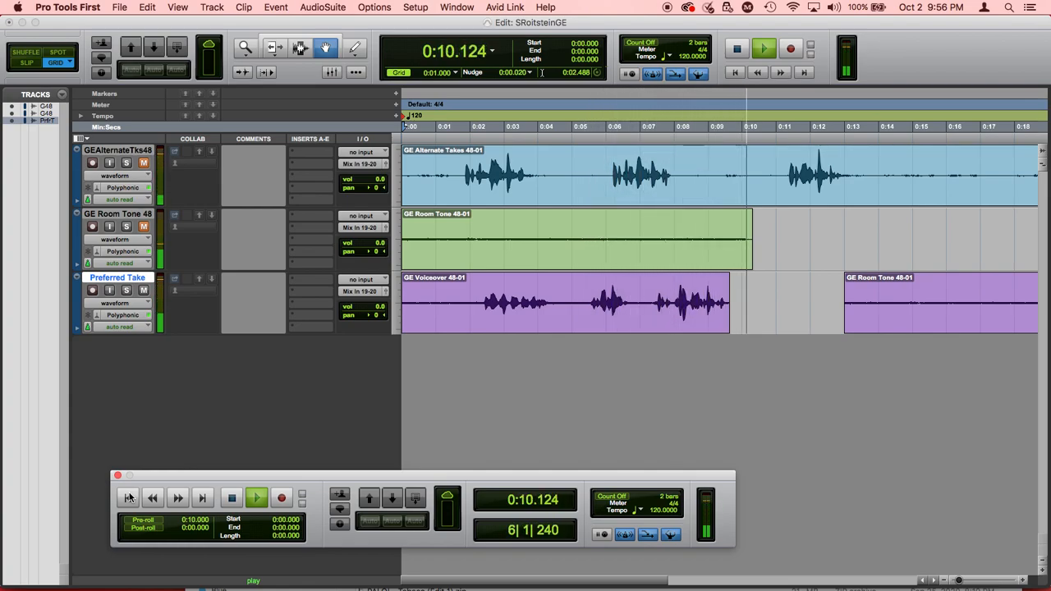
click(129, 498)
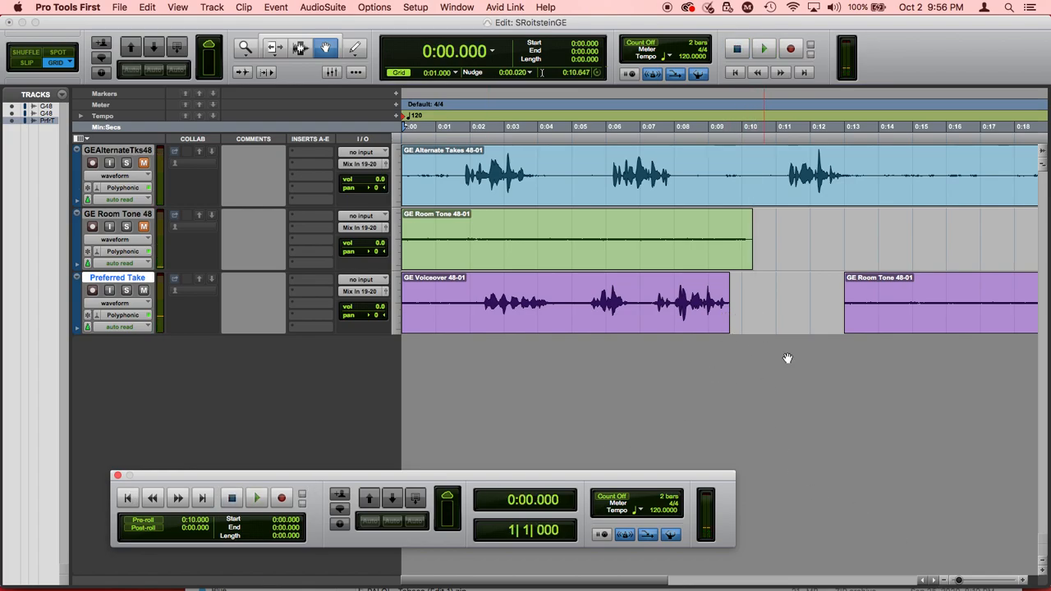
Place the playback position at 0:09.000 near the end of the voiceover clip and play its ending
click(1023, 580)
click(1024, 580)
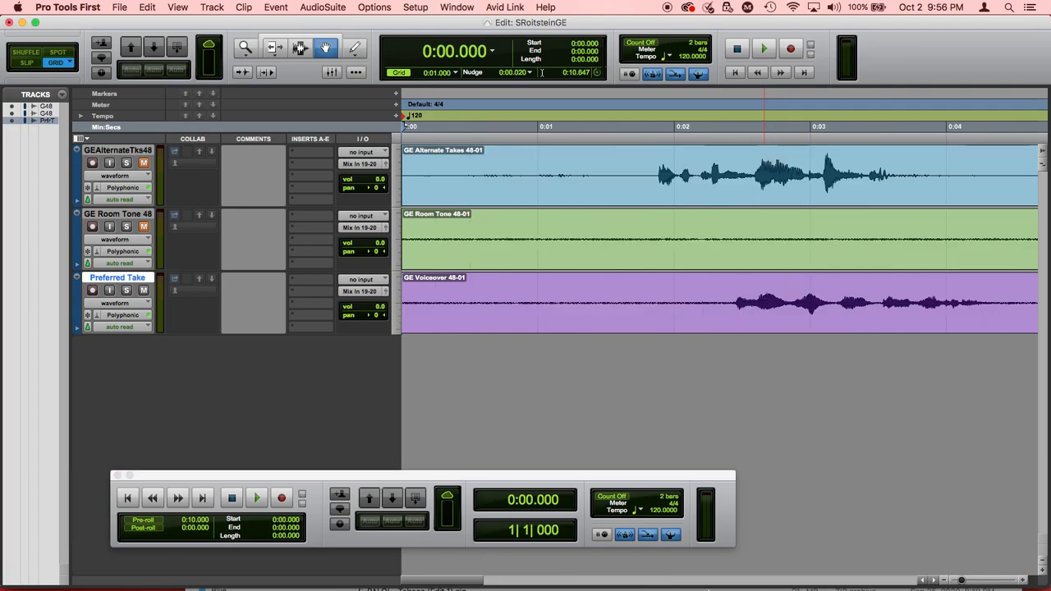
drag(465, 581, 566, 580)
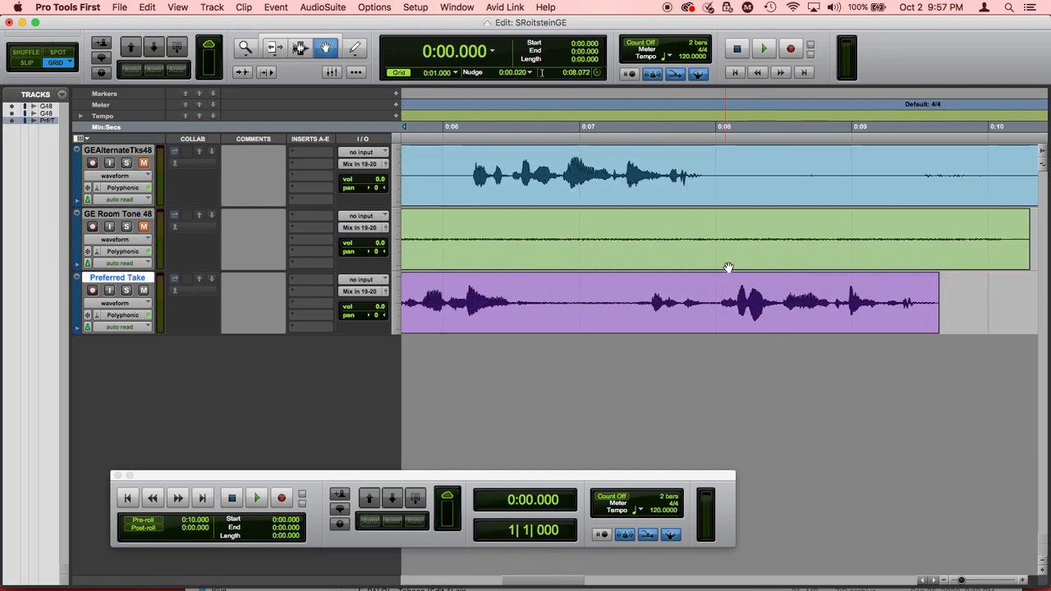
click(831, 117)
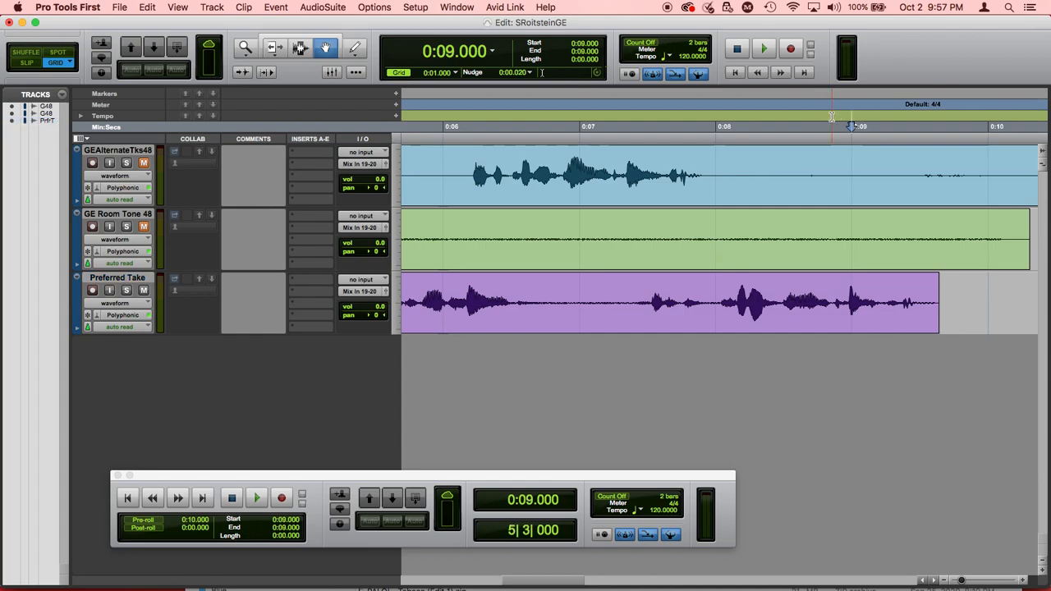
key(space)
key(space)
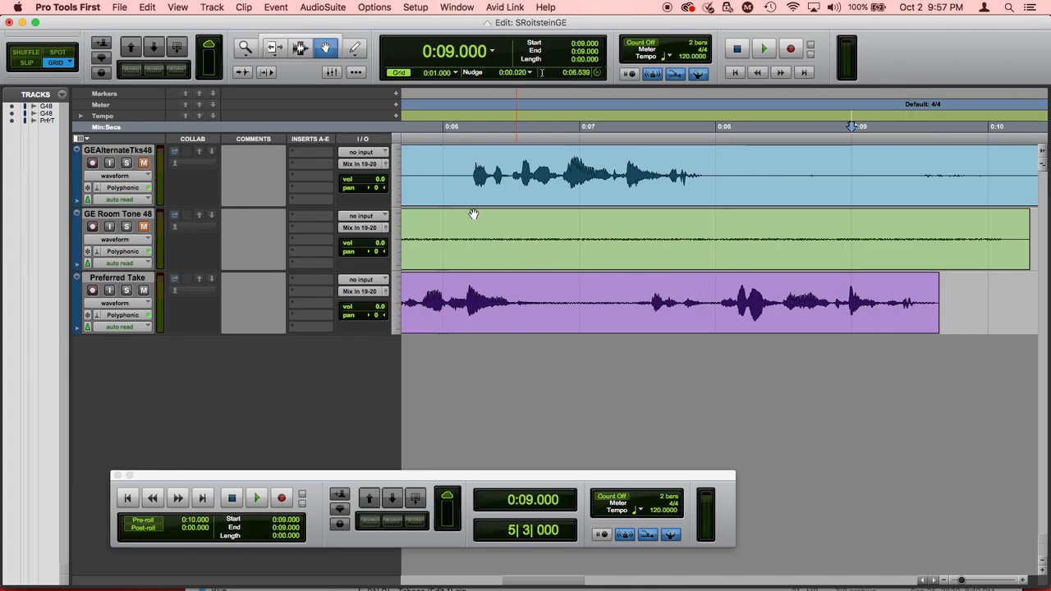
Switch to Slip mode and trim the end of the voiceover clip on the Preferred Take track to about 0:09.374
click(26, 63)
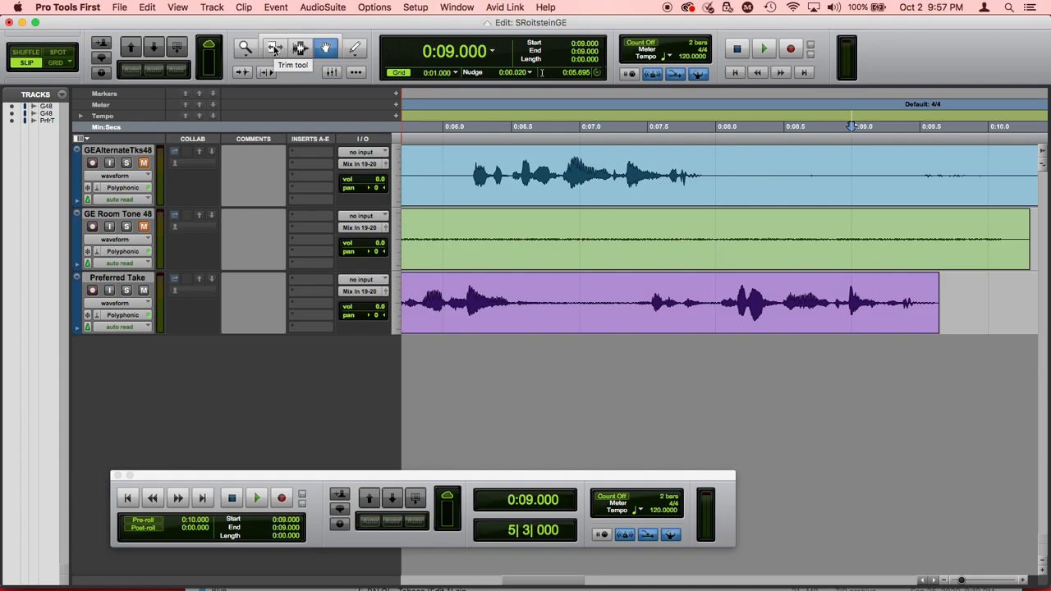
click(275, 51)
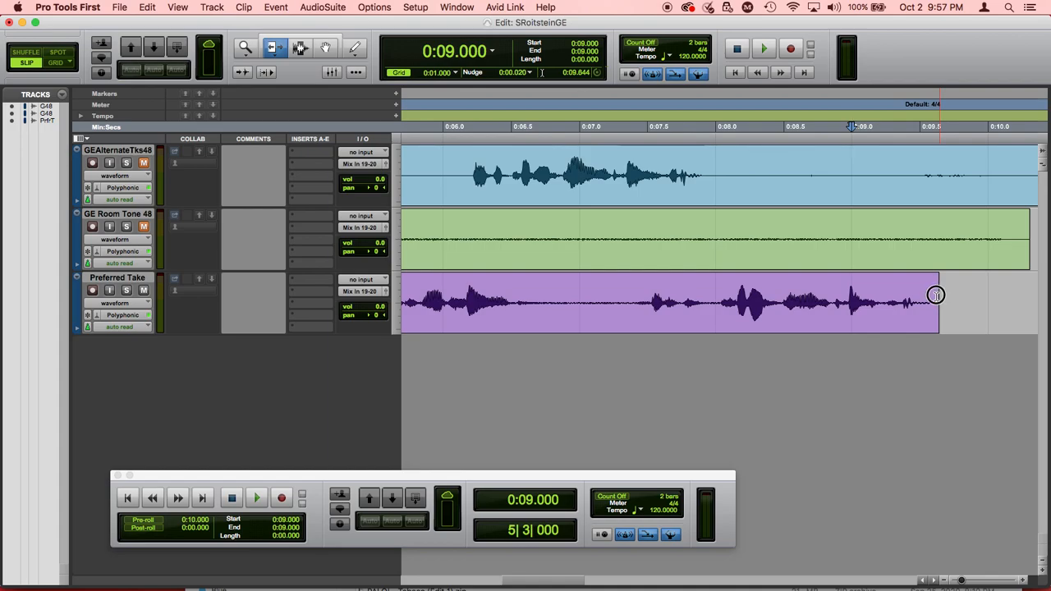
drag(923, 297, 903, 302)
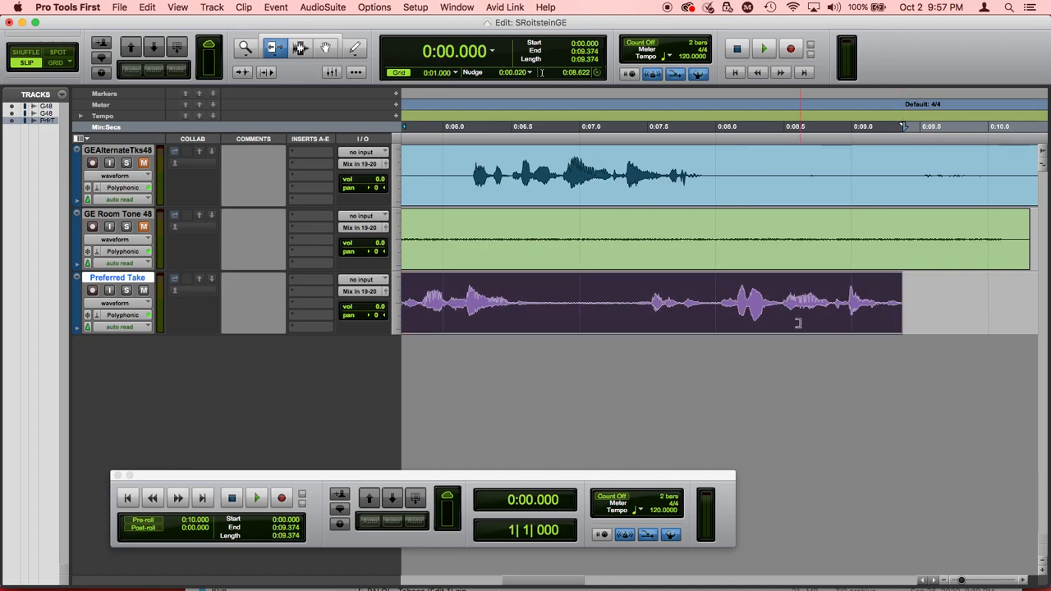
Play the voiceover's ending from about 0:07.074 and readjust the clip's end to about 0:09.384
click(590, 118)
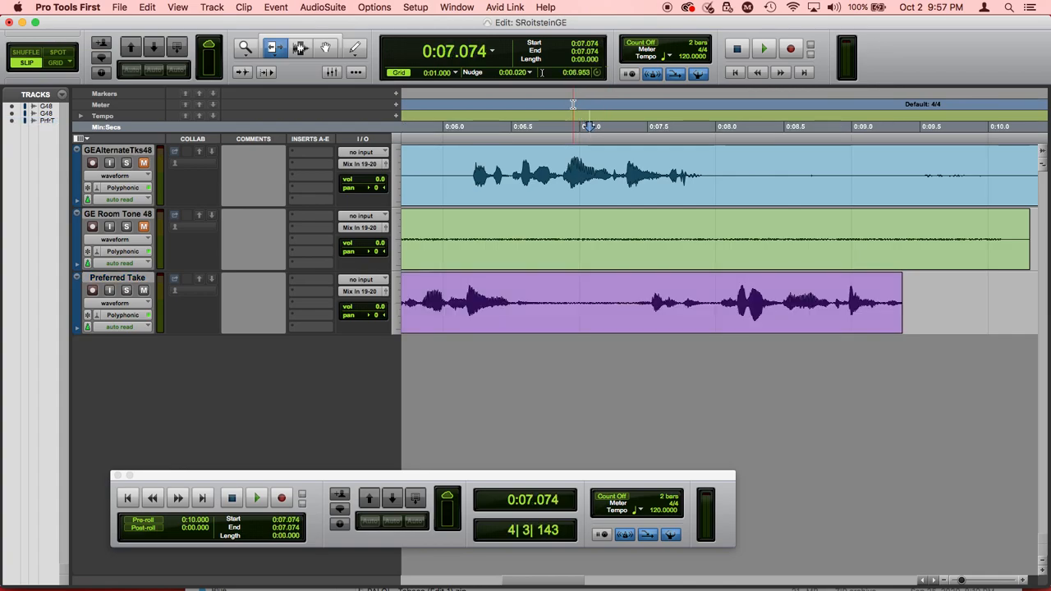
key(space)
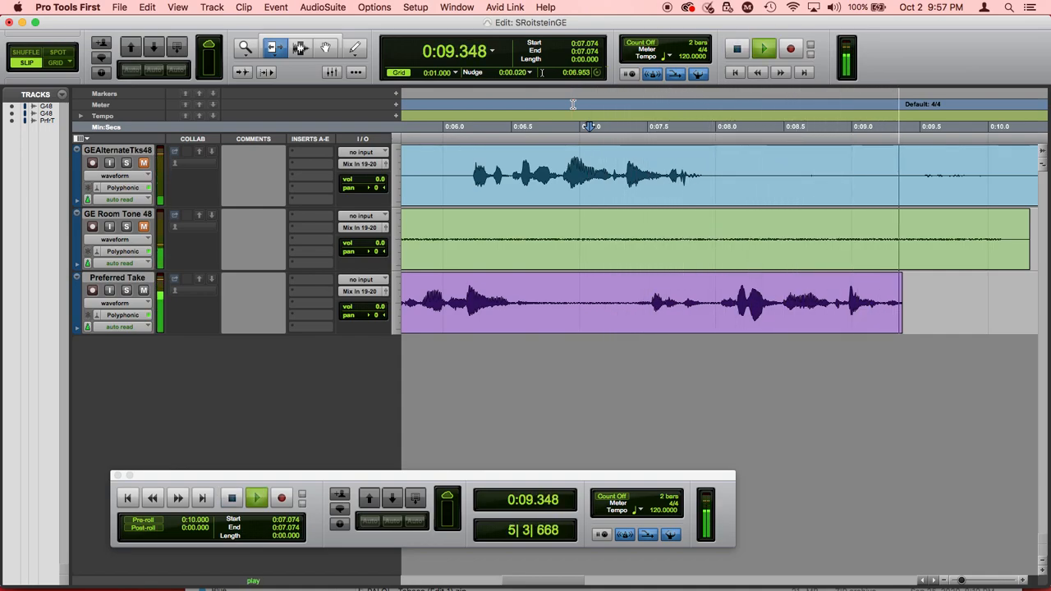
key(space)
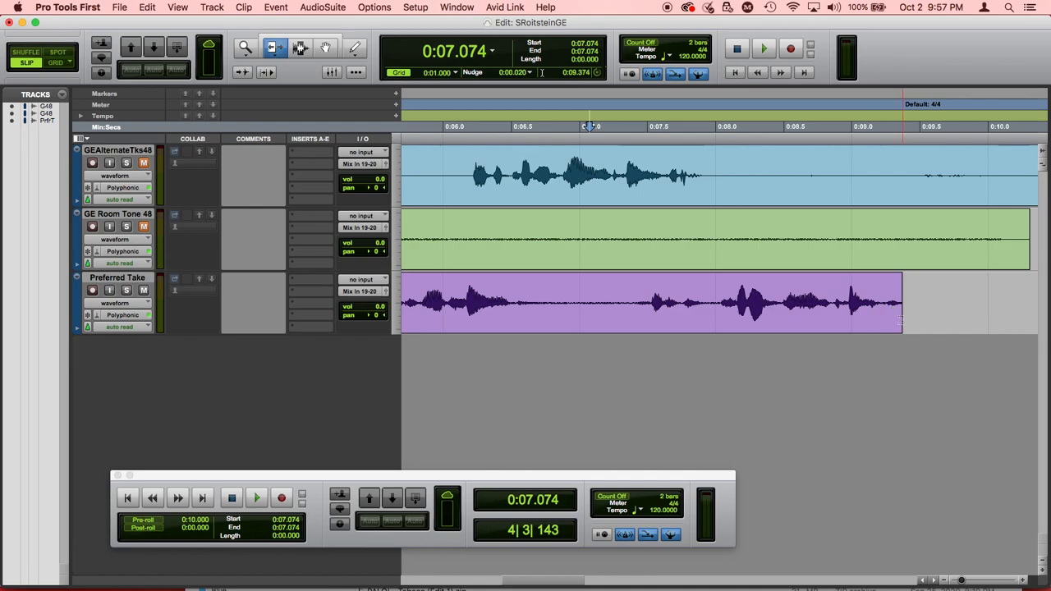
drag(901, 318, 903, 320)
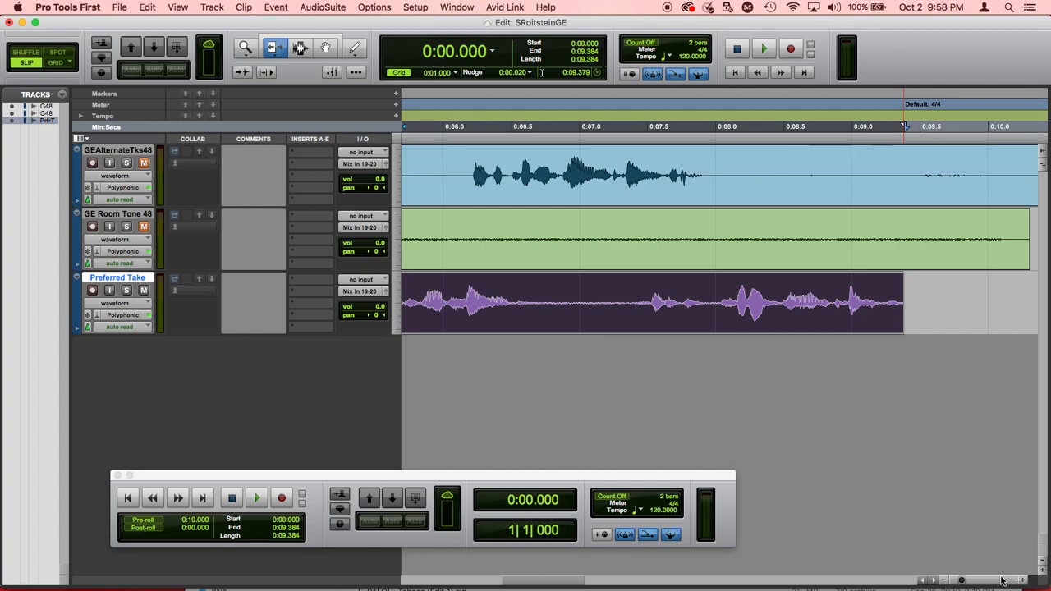
Move the room tone clip on the Preferred Take track against the voiceover's end, starting at about 0:09.373
click(944, 581)
click(944, 580)
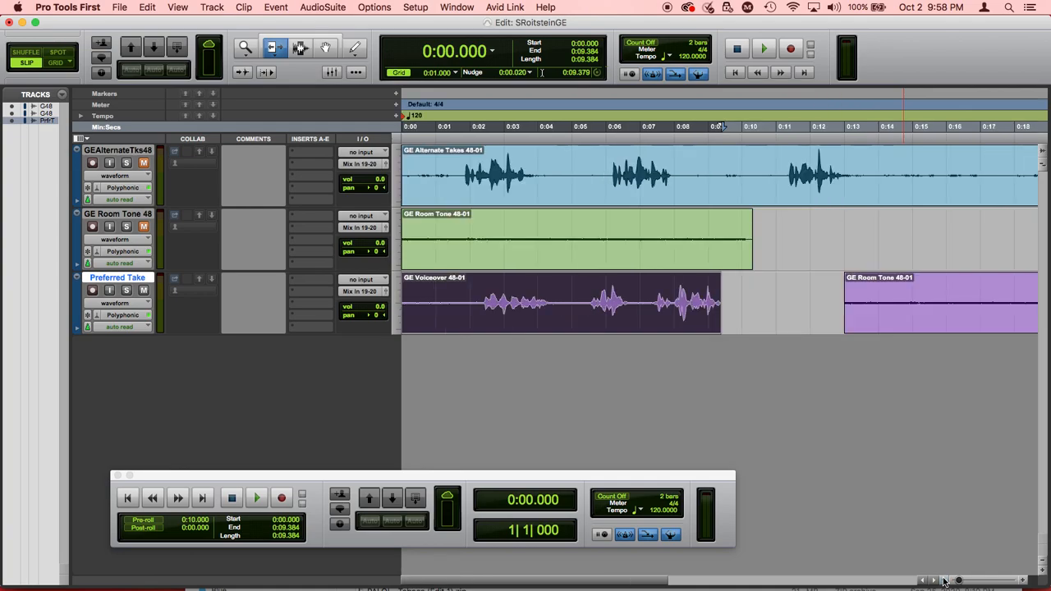
click(325, 45)
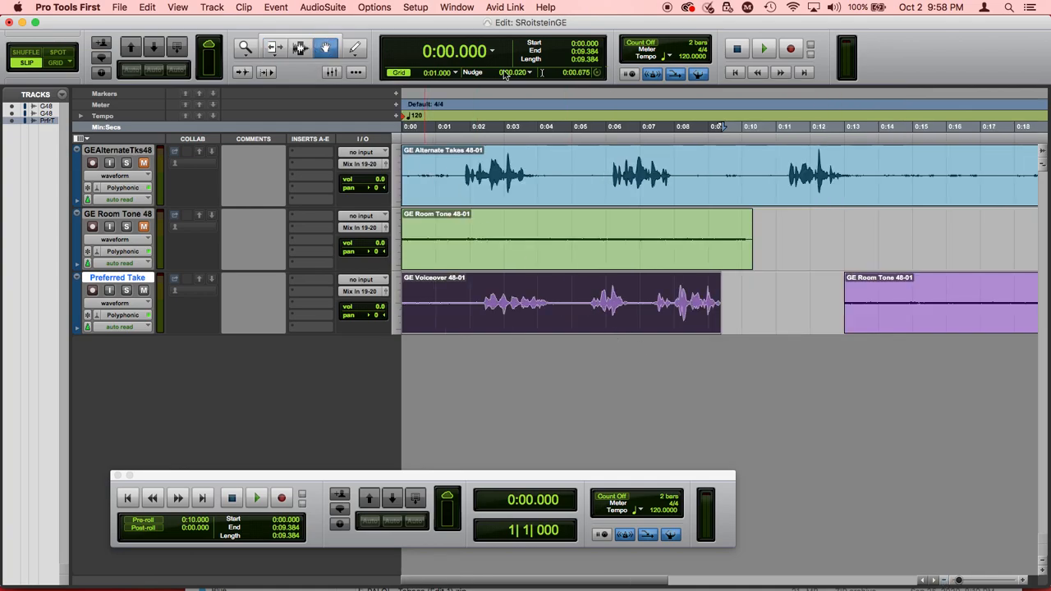
drag(910, 294, 786, 317)
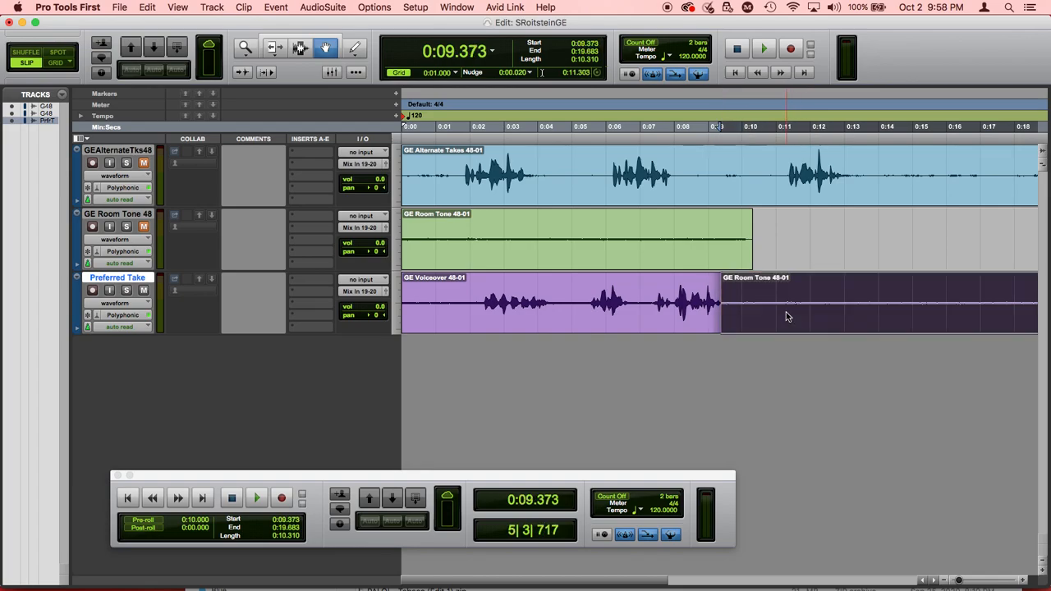
Shift the room tone clip on the Preferred Take track slightly so it starts at about 0:09.381
click(1024, 581)
click(1023, 581)
click(1023, 581)
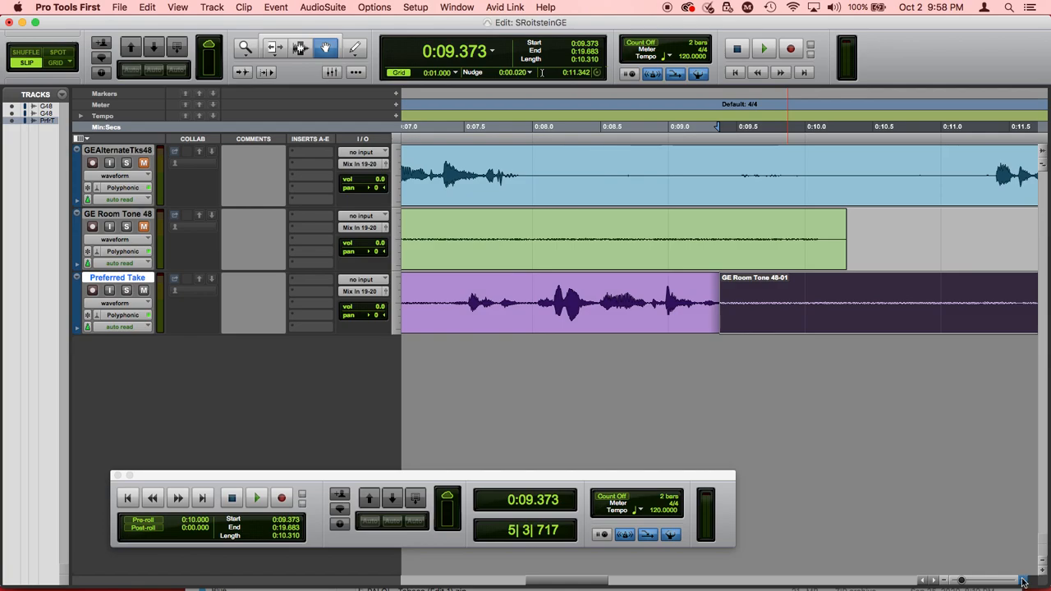
click(1024, 581)
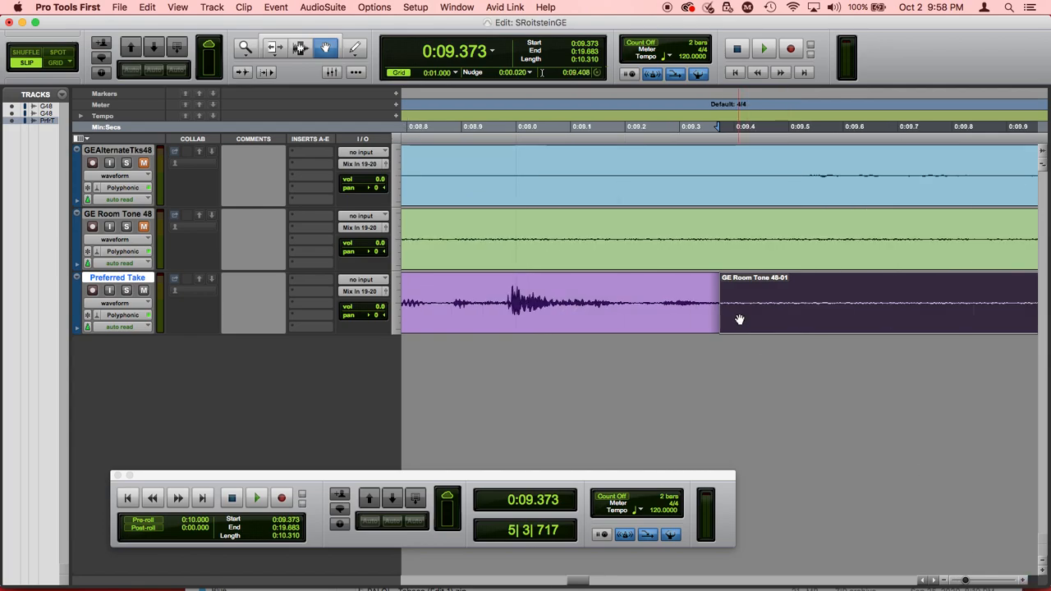
mouse_move(737, 317)
mouse_down()
mouse_move(751, 315)
mouse_move(742, 313)
mouse_up()
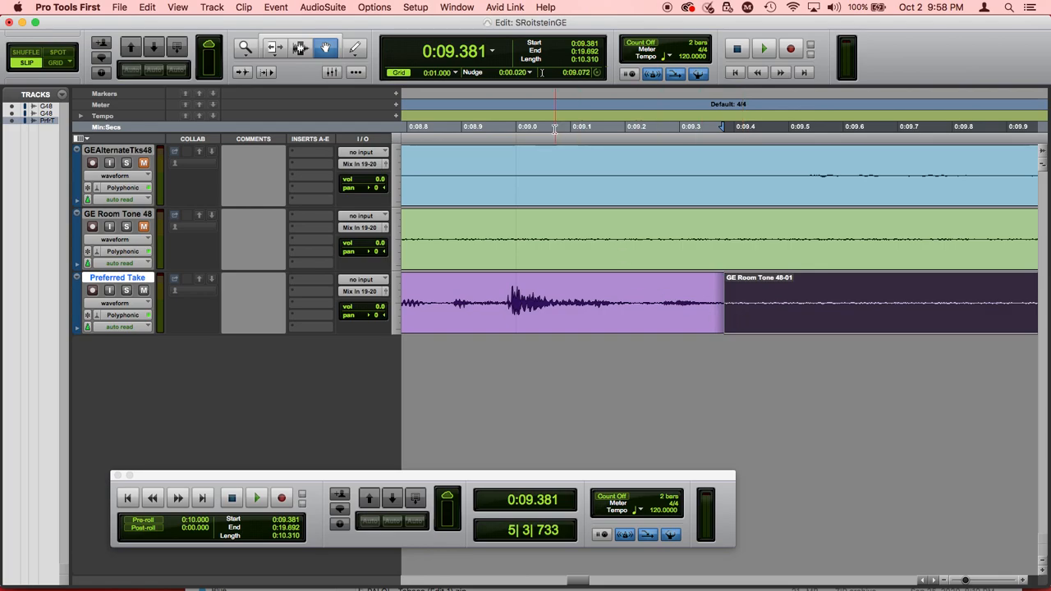
Play the join between the voiceover and the room tone from about 0:08.882, dismissing the CPU overload error
click(453, 100)
key(space)
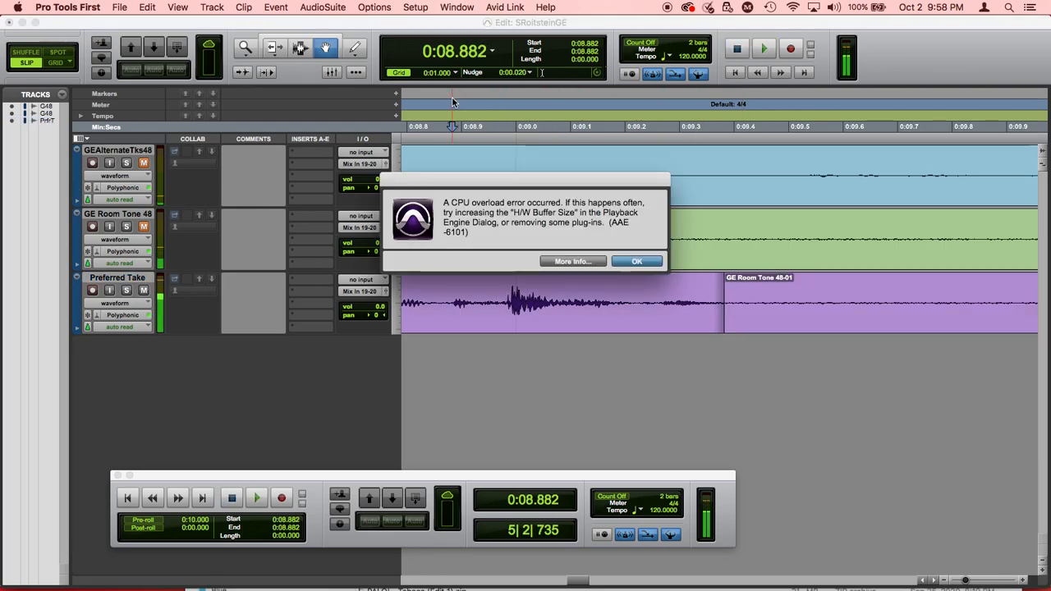
key(Return)
key(space)
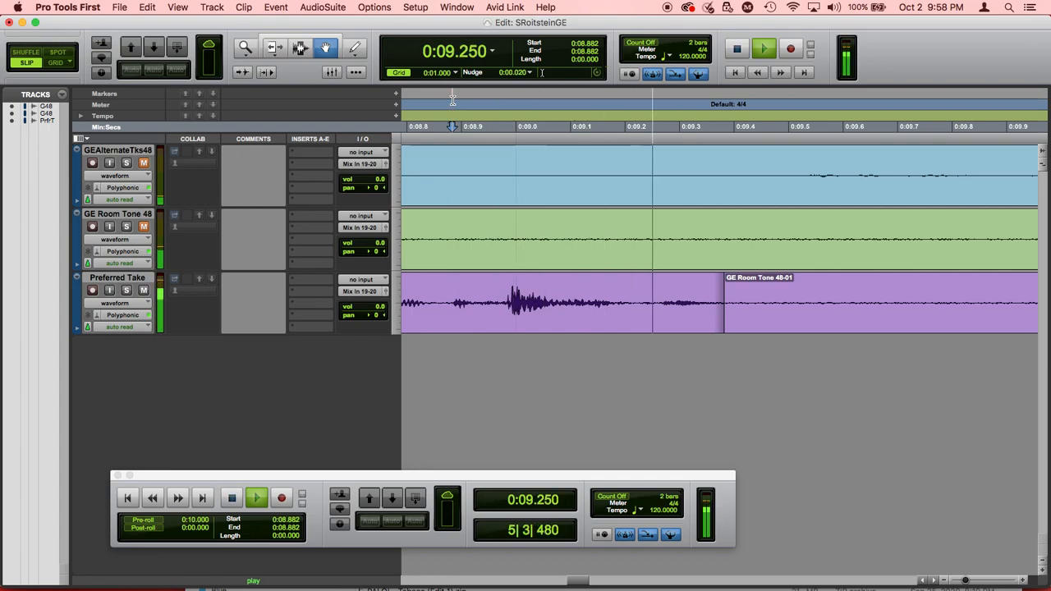
key(space)
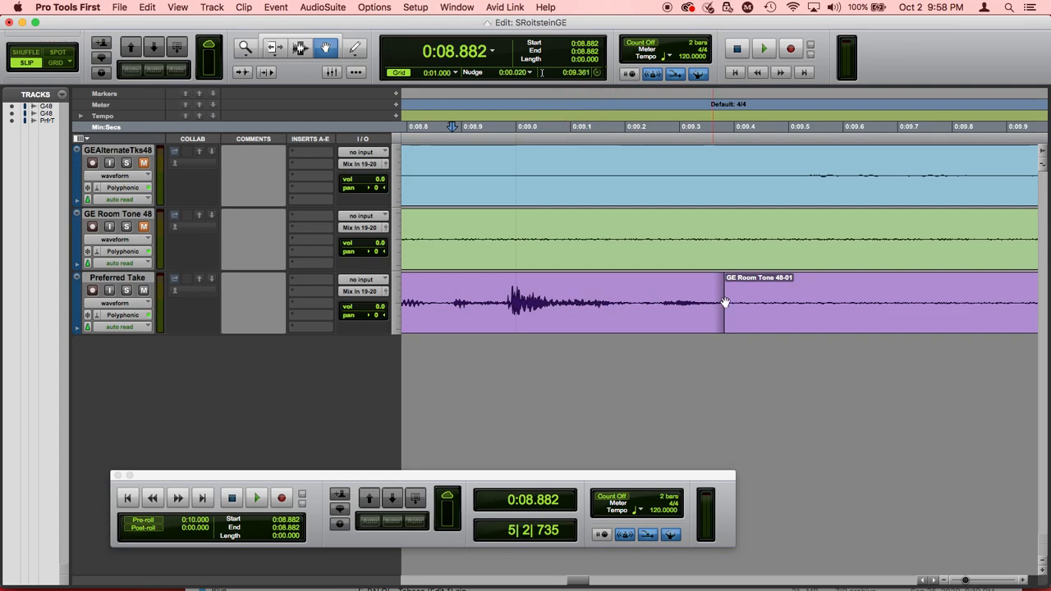
Play the transition from the voiceover into the room tone, starting at about 0:08.053
click(945, 581)
click(945, 581)
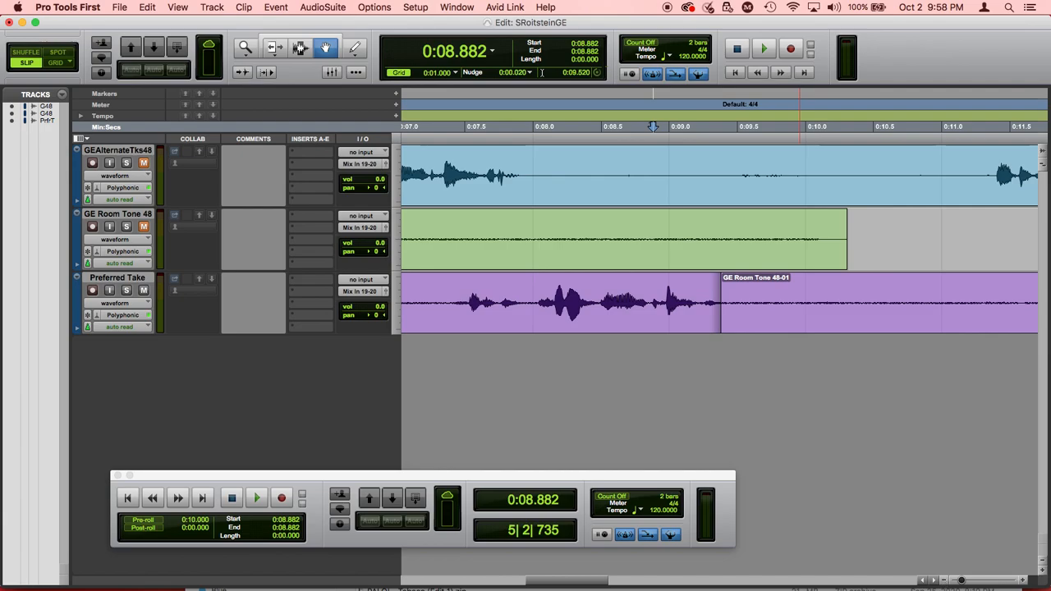
click(945, 581)
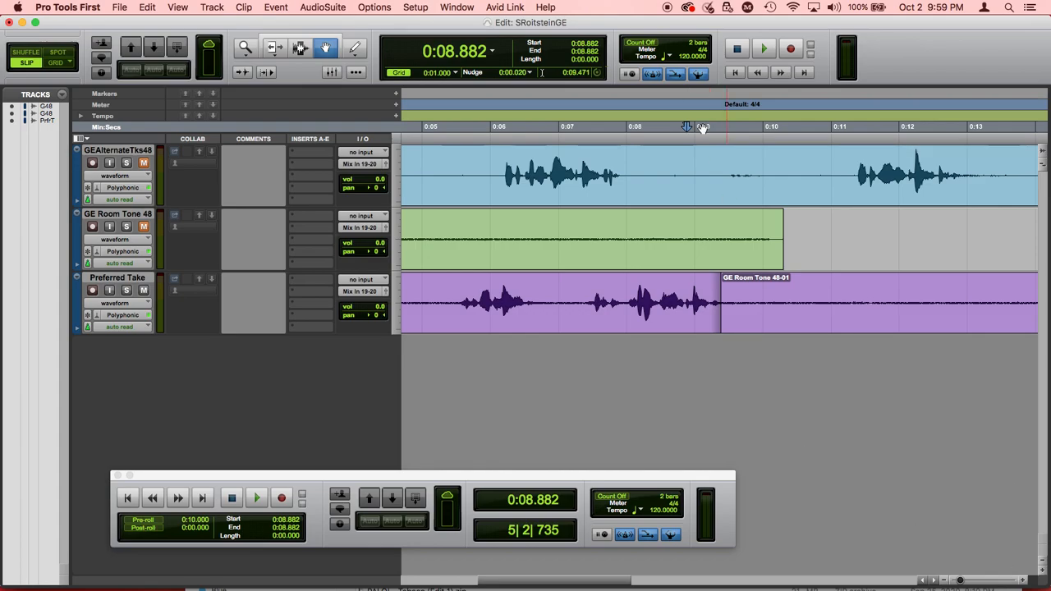
click(629, 104)
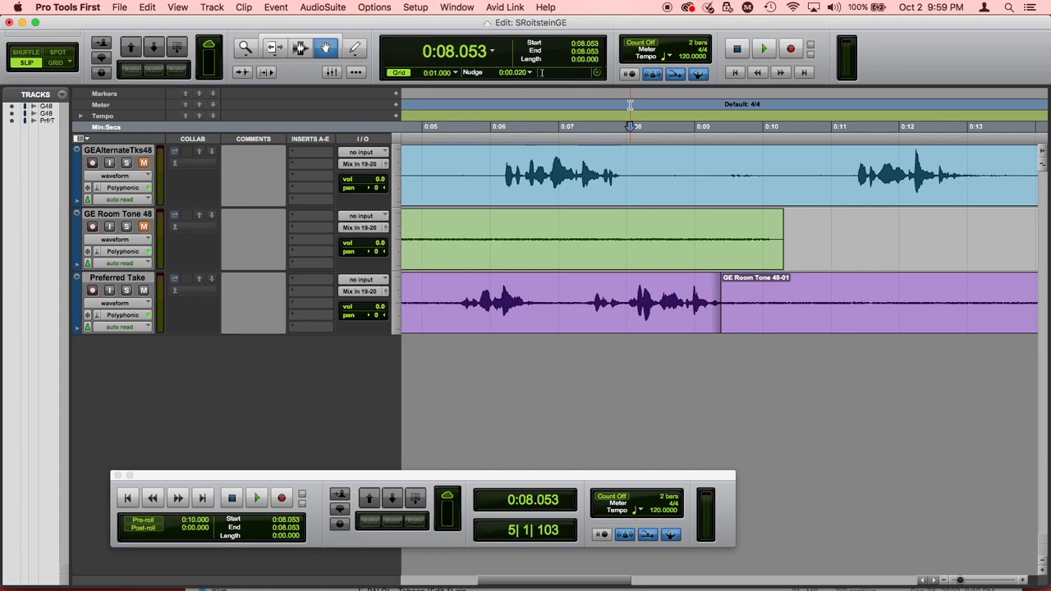
key(space)
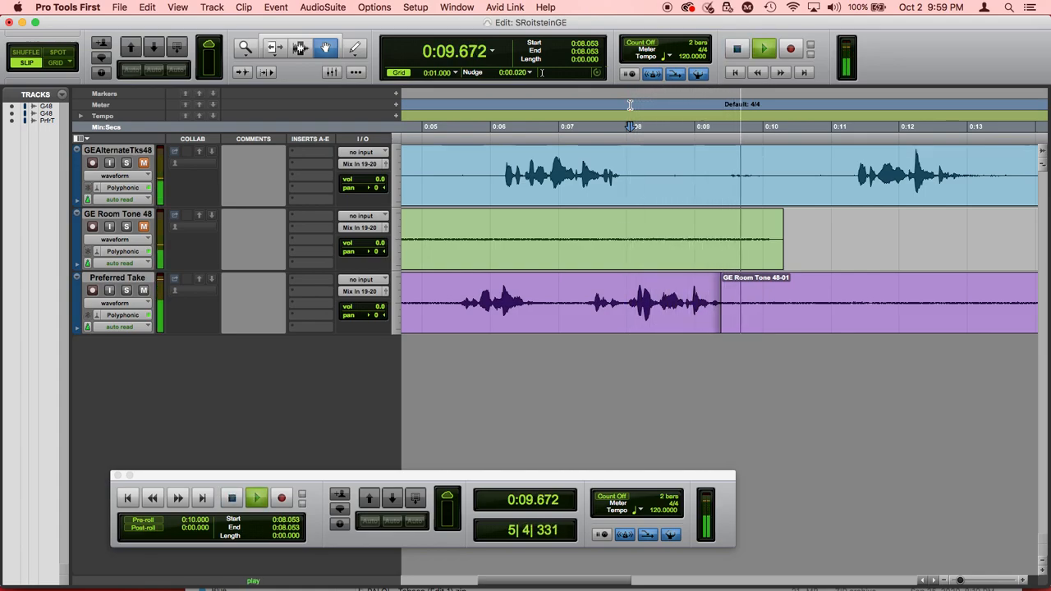
key(space)
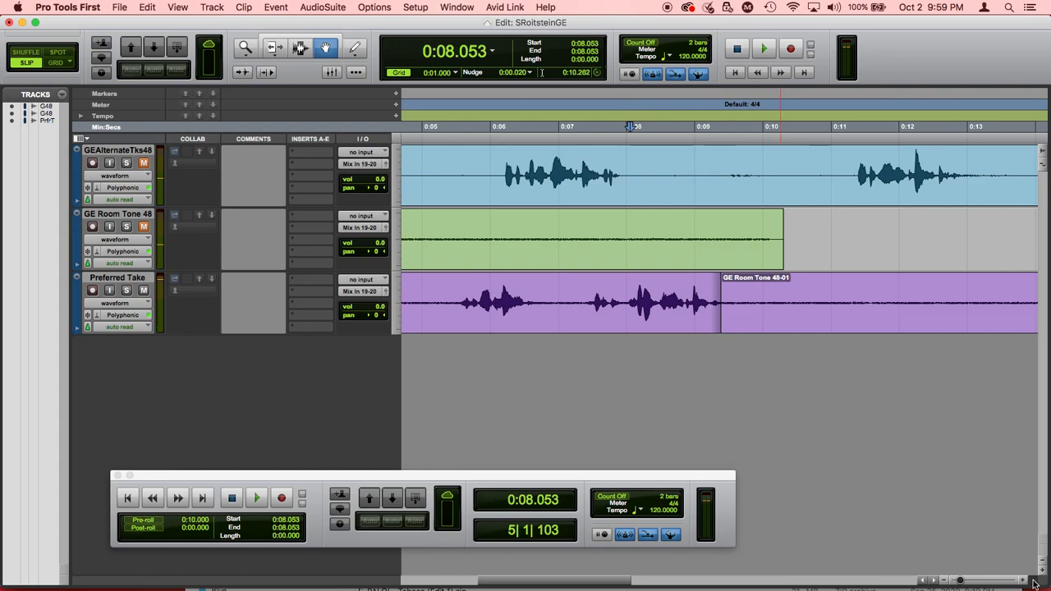
Select a very short range across the join of the voiceover and room tone clips, about 0:09.381 to 0:09.382
click(1023, 581)
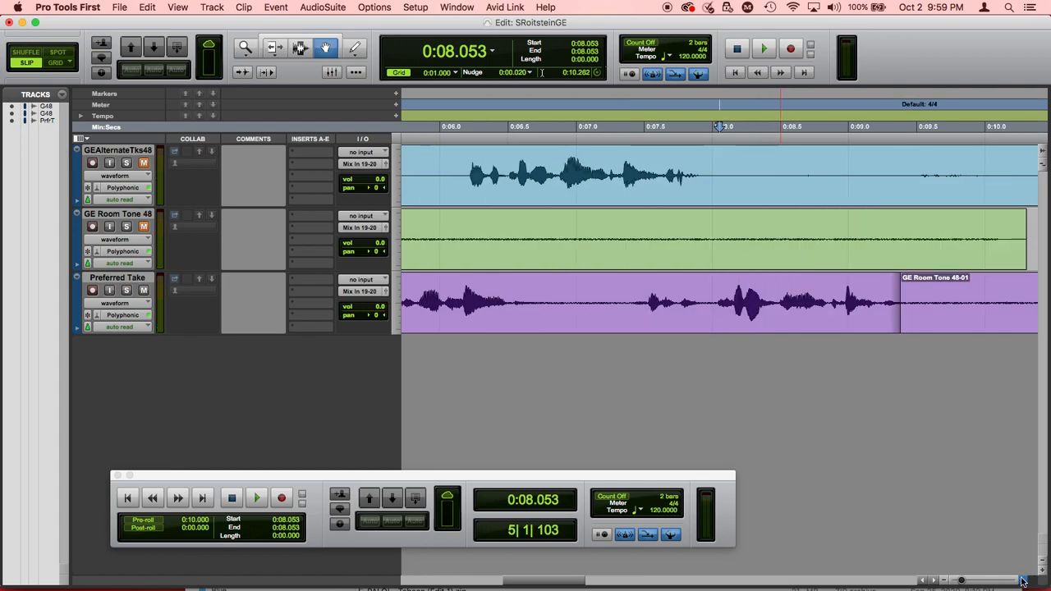
click(1023, 581)
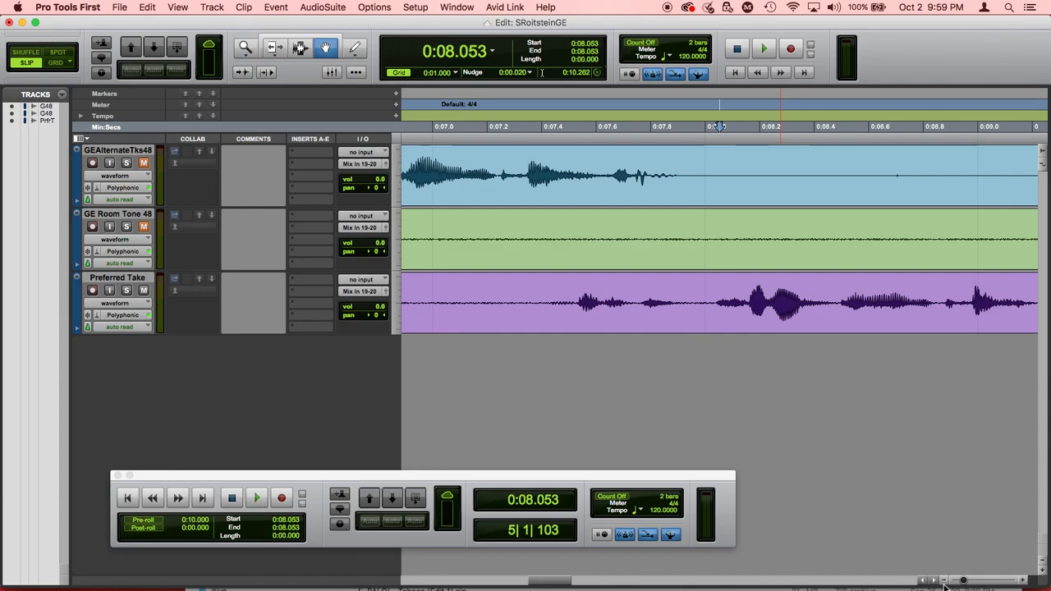
click(931, 579)
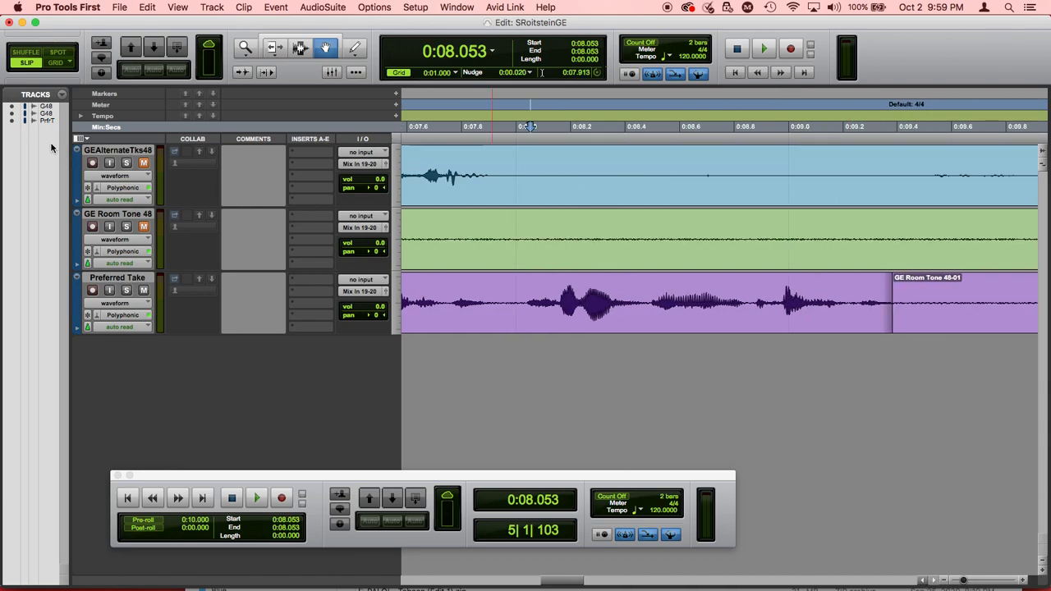
click(300, 49)
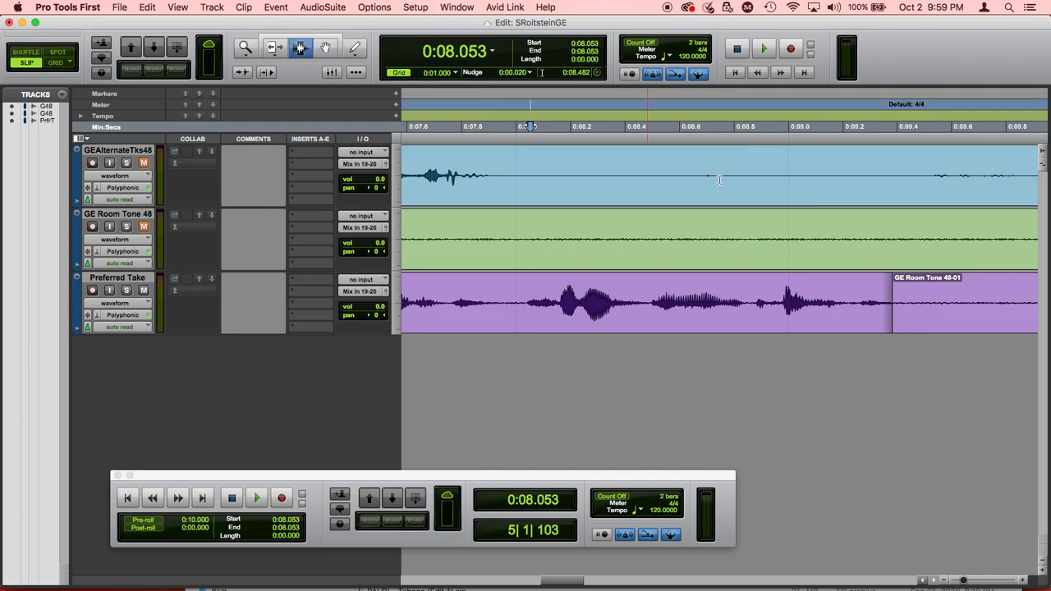
click(887, 308)
drag(887, 308, 894, 308)
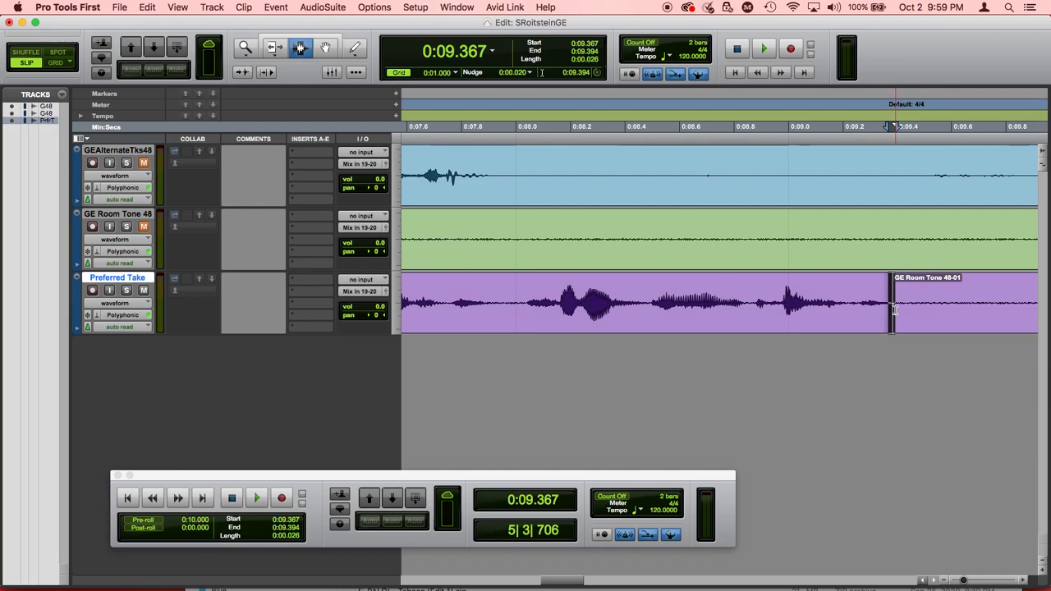
key(alt+f)
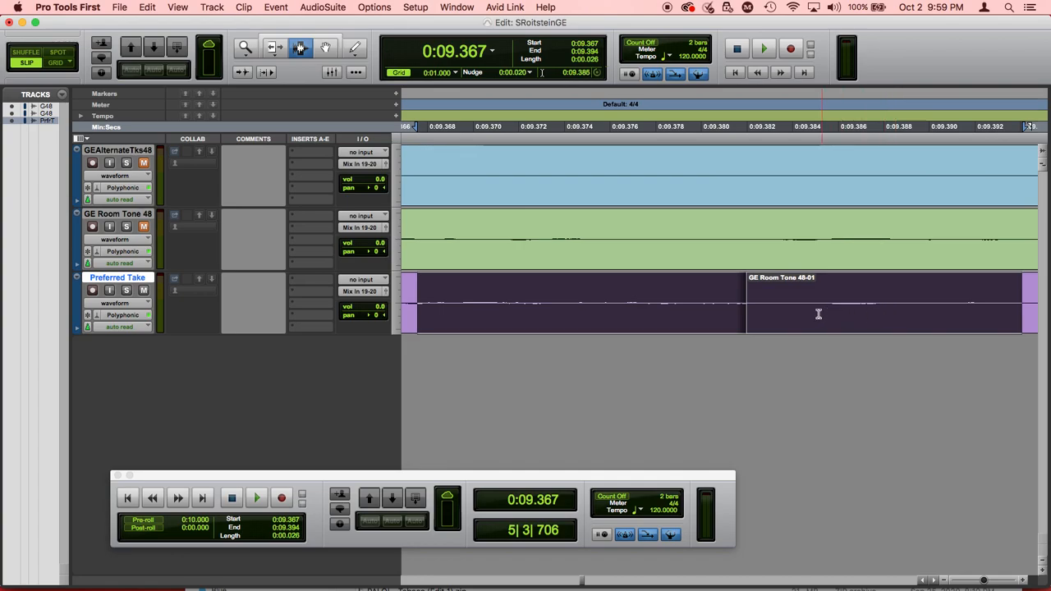
click(738, 296)
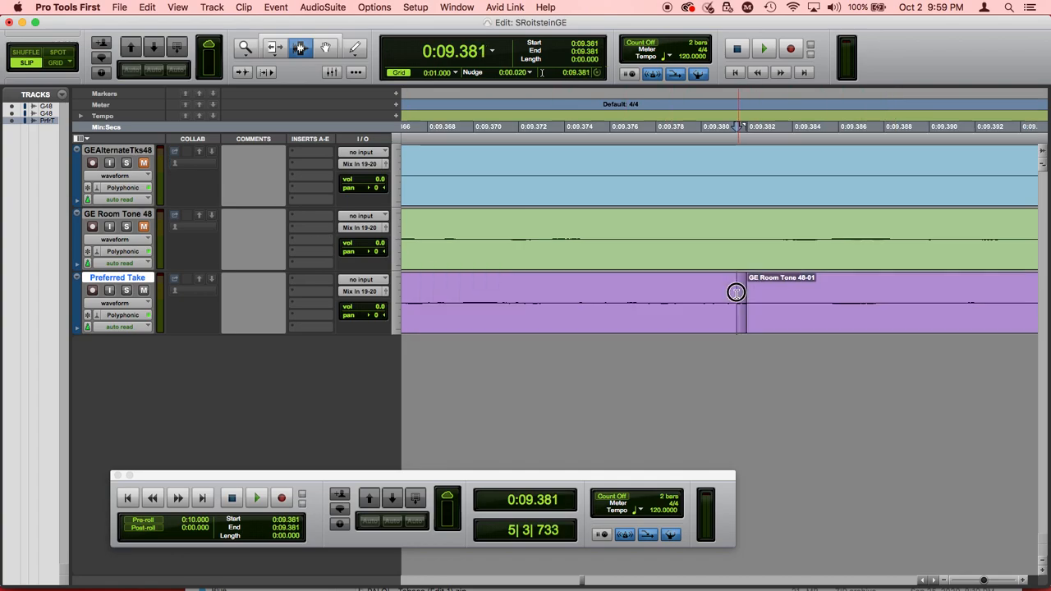
drag(740, 294, 751, 295)
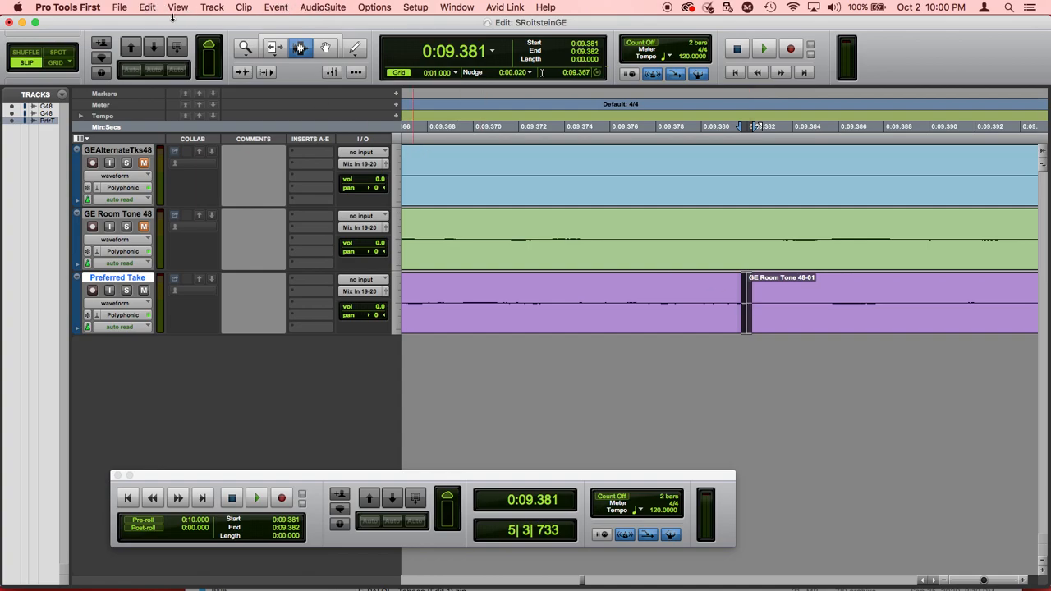
click(148, 8)
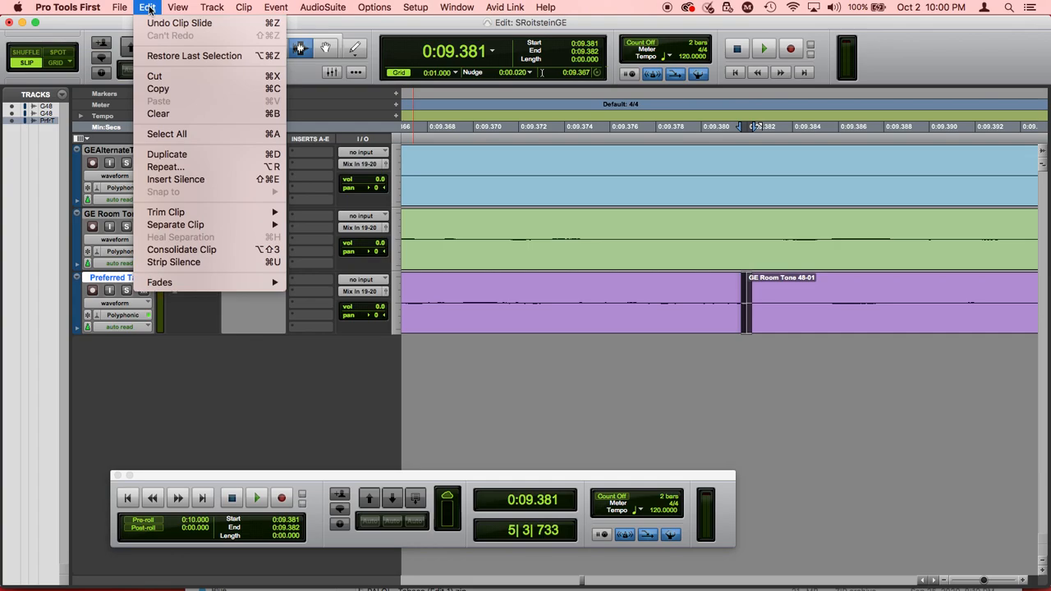
mouse_move(172, 8)
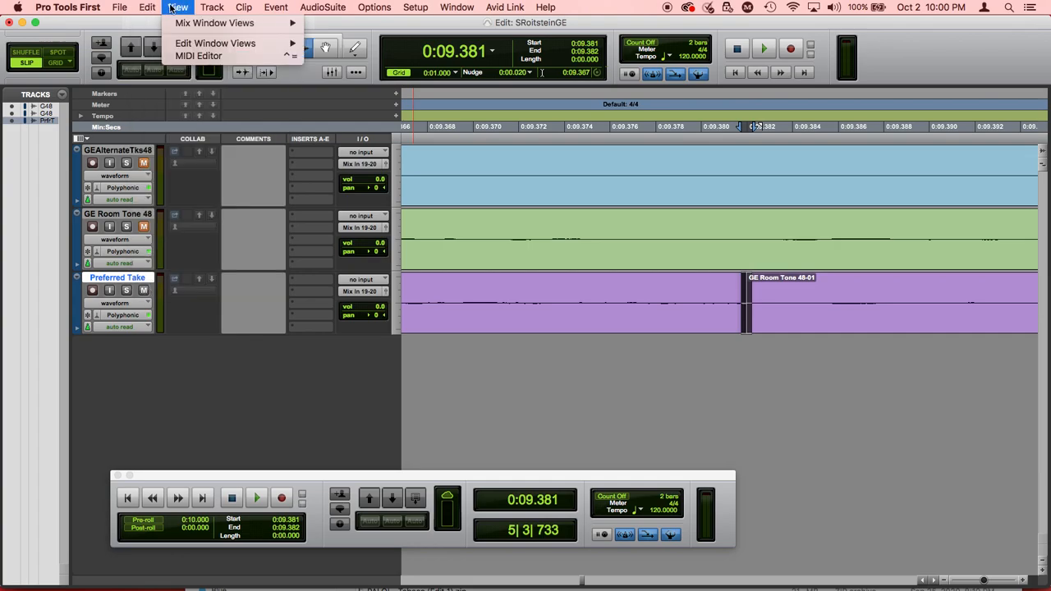
mouse_move(209, 8)
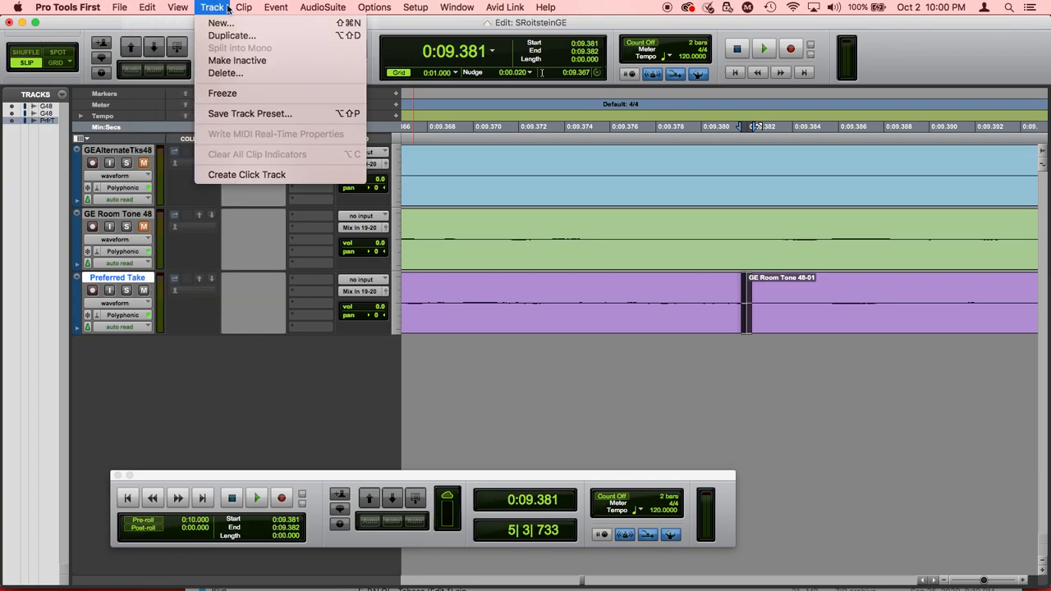
mouse_move(244, 8)
mouse_move(282, 7)
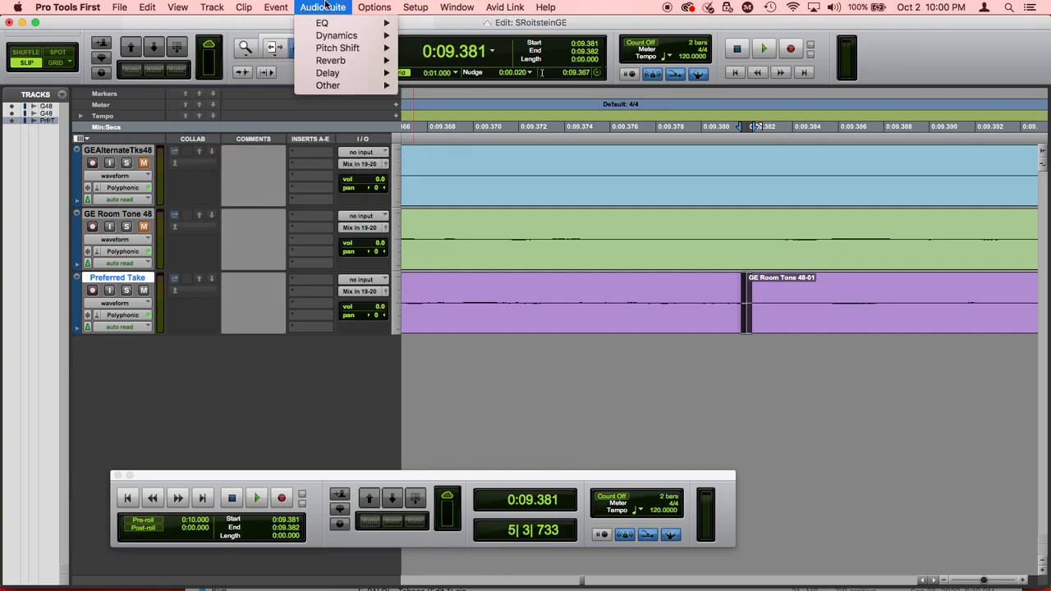
mouse_move(359, 5)
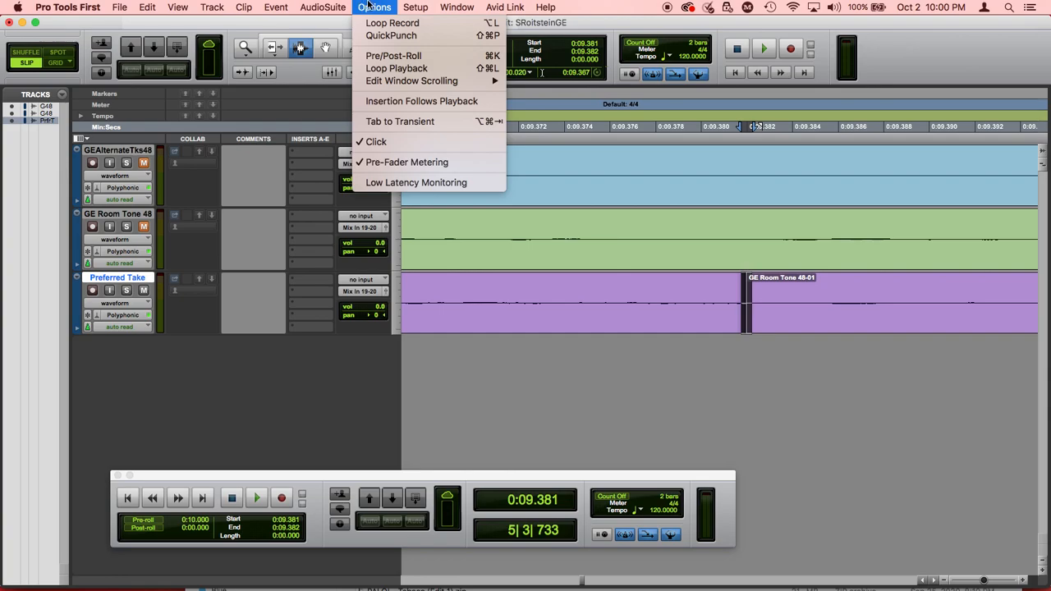
mouse_move(121, 8)
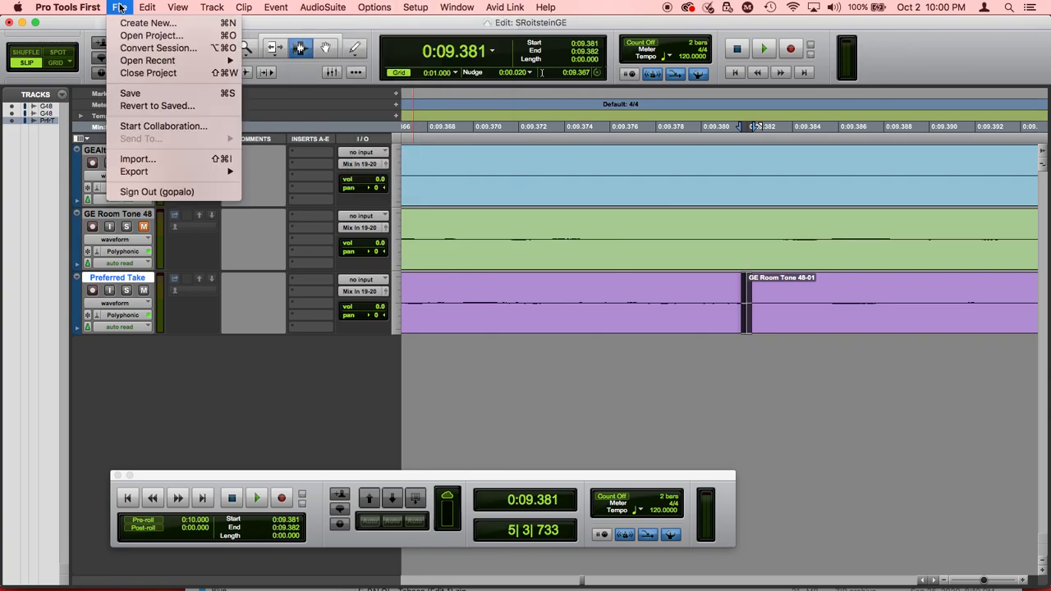
Apply an Equal Gain crossfade with standard in and out shapes across the voiceover and room tone join, adjusting the fade bounds
click(120, 7)
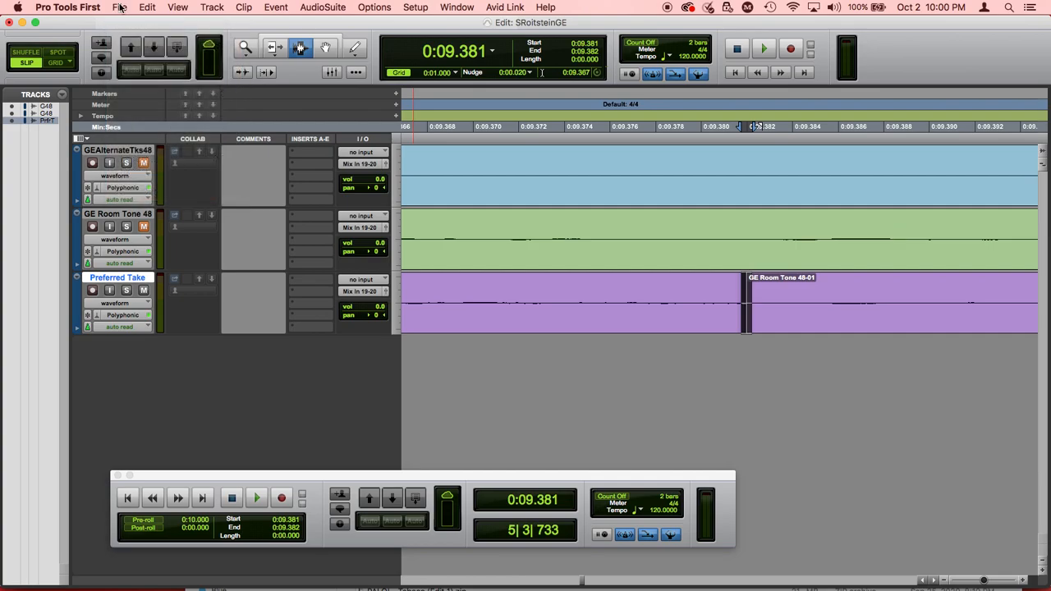
key(super+f)
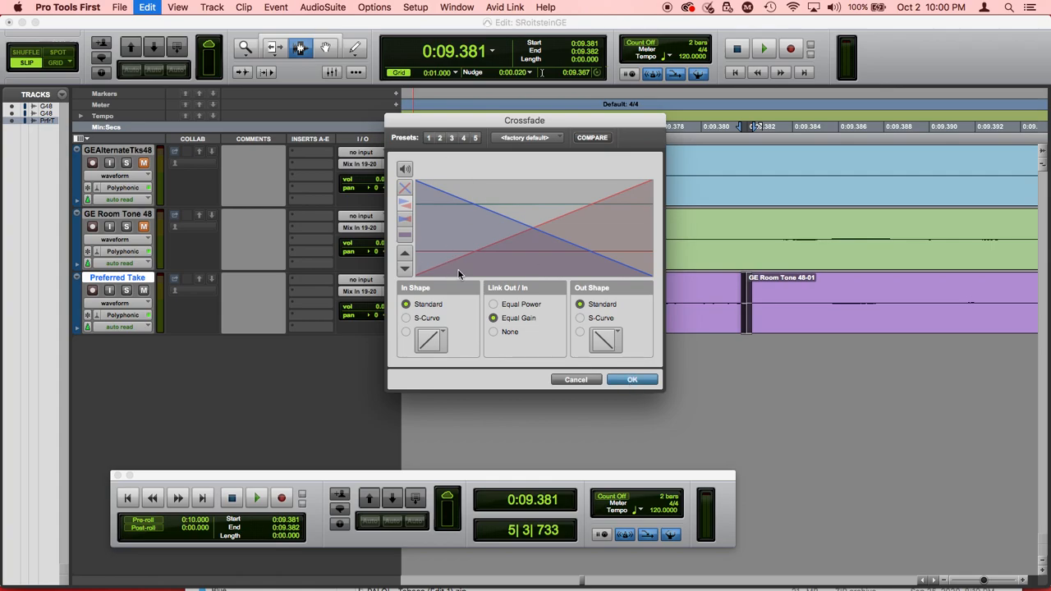
click(631, 380)
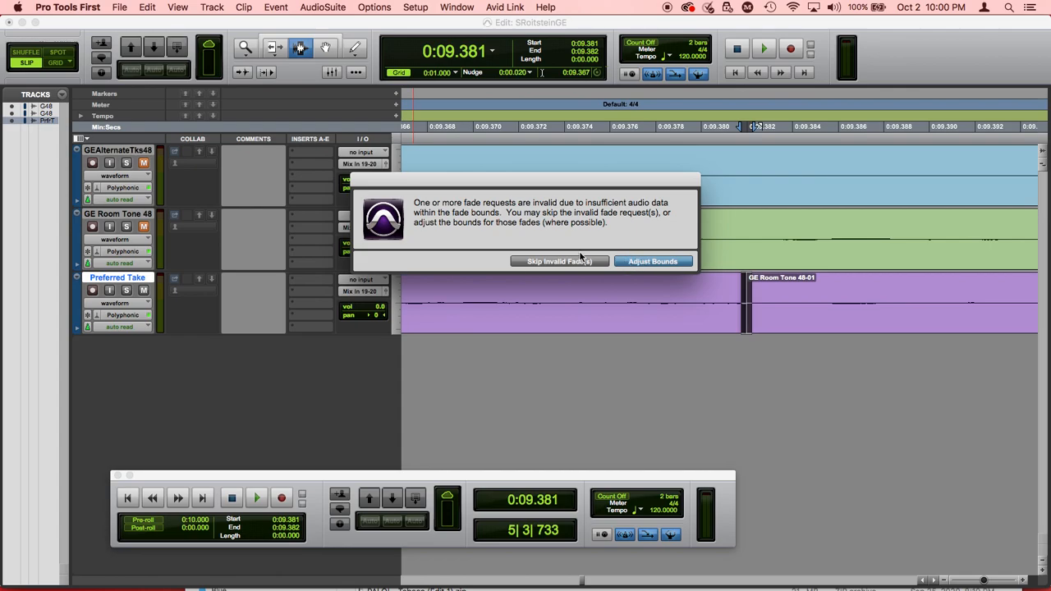
click(646, 261)
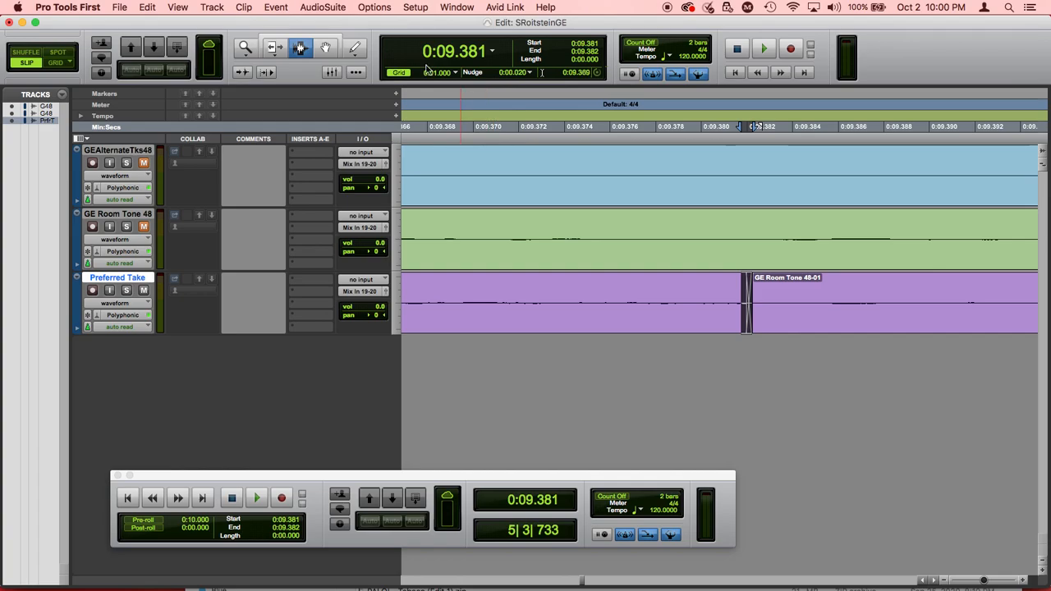
Play the edited Preferred Take track from the beginning, dismissing the CPU overload error
click(128, 498)
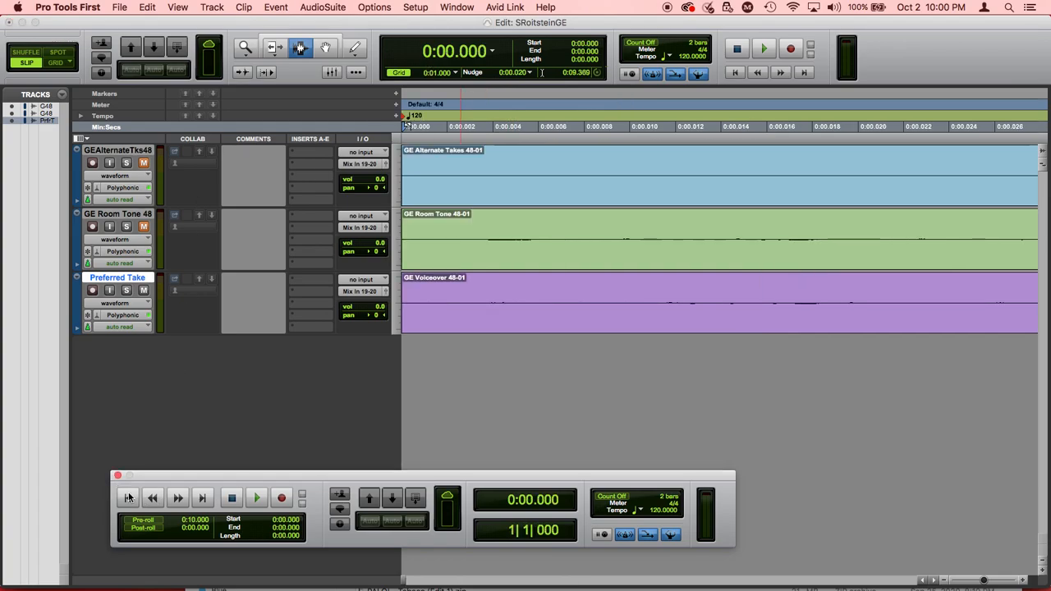
key(space)
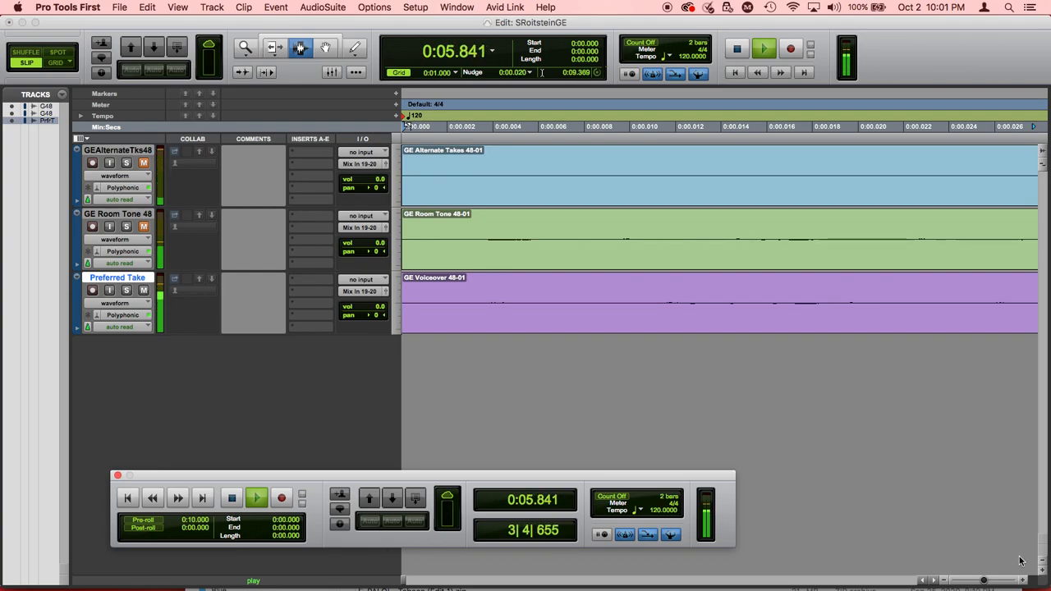
click(942, 581)
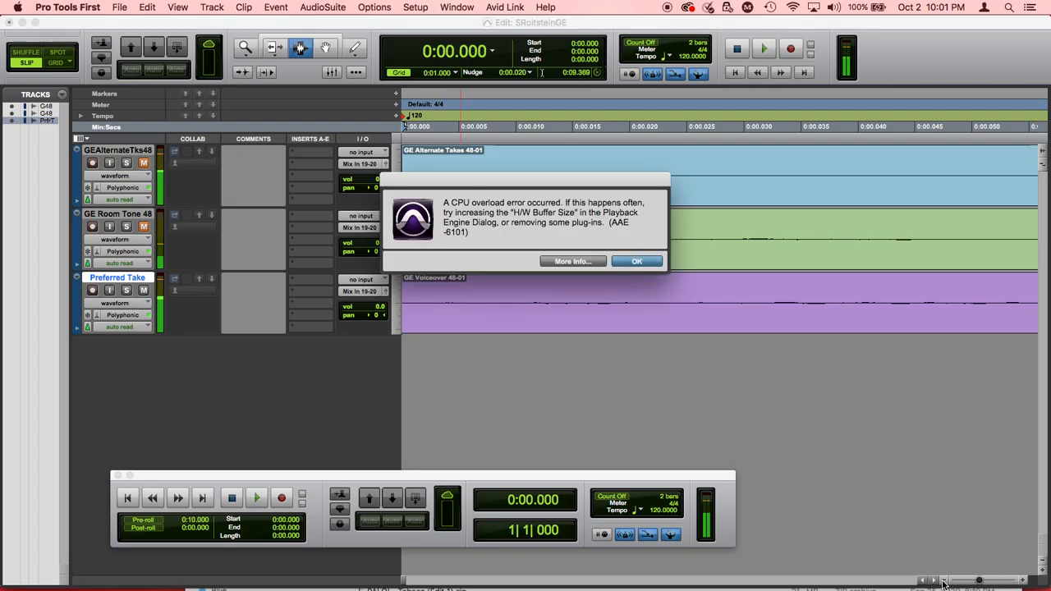
click(943, 582)
click(942, 582)
click(943, 582)
click(943, 582)
click(942, 582)
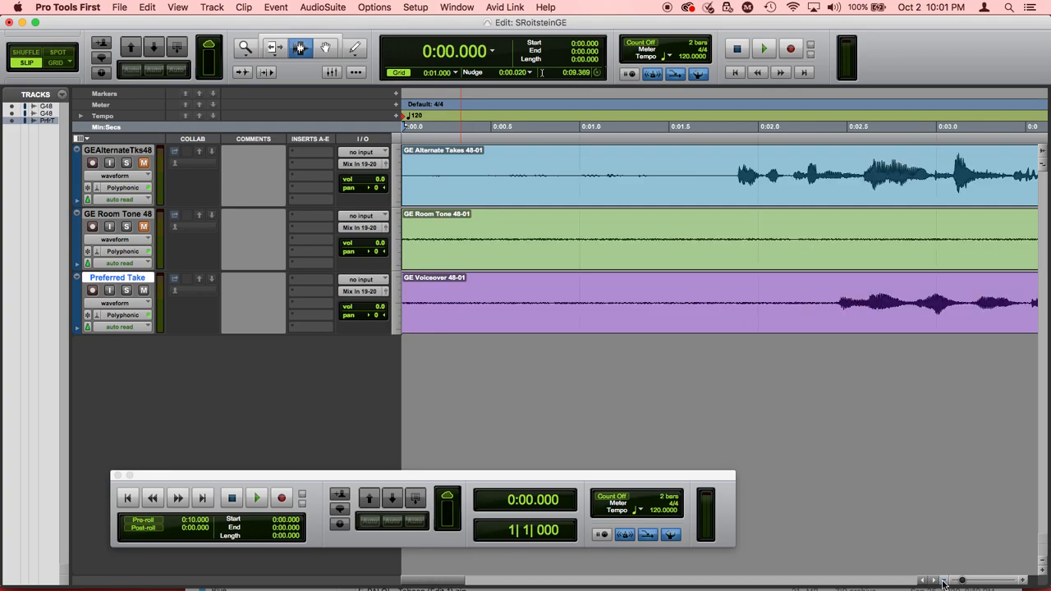
Retry playback from the session start with all clips in view, dismissing each CPU overload error
click(942, 583)
key(space)
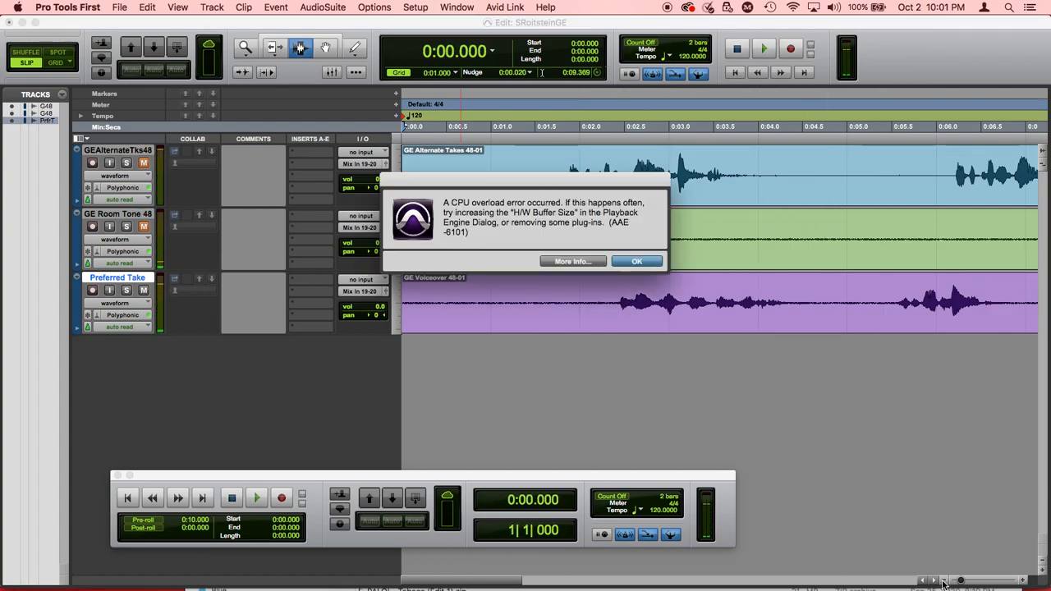
key(Return)
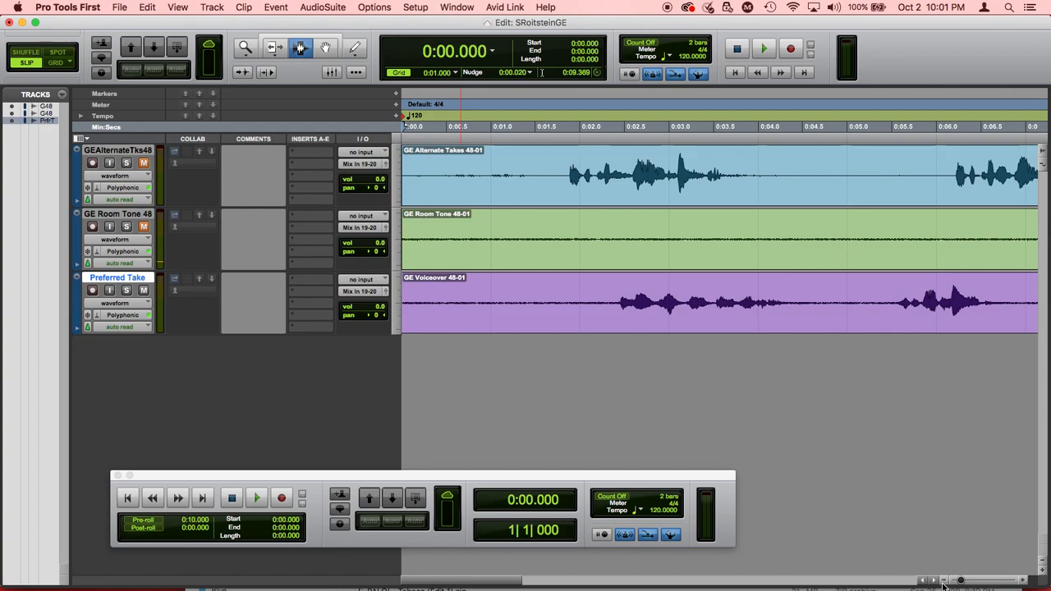
click(942, 581)
click(943, 582)
key(space)
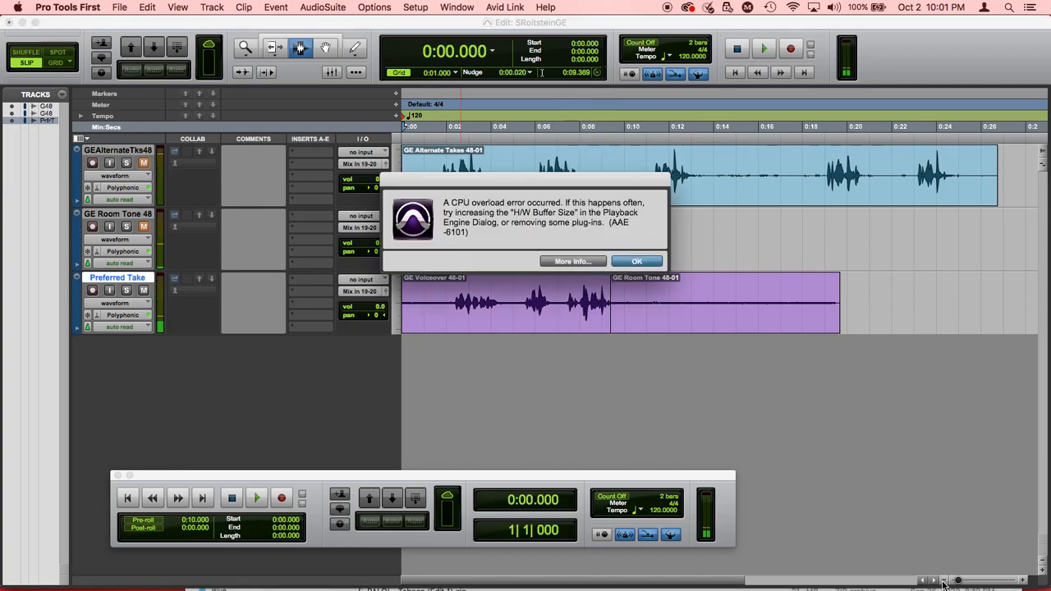
key(Return)
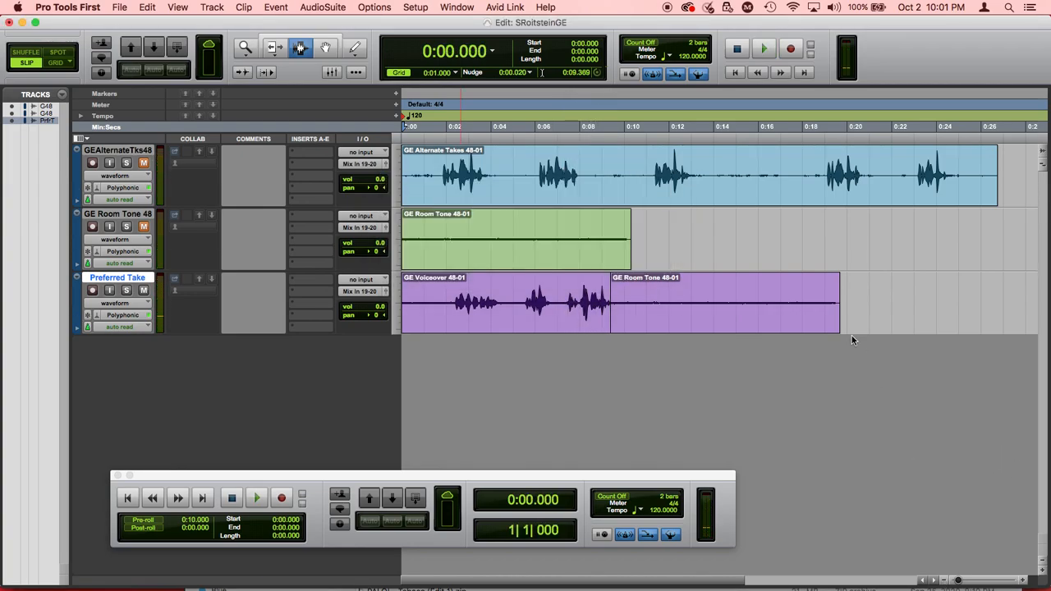
Play the crossfaded join between the voiceover and room tone, starting at about 0:08.285
click(586, 104)
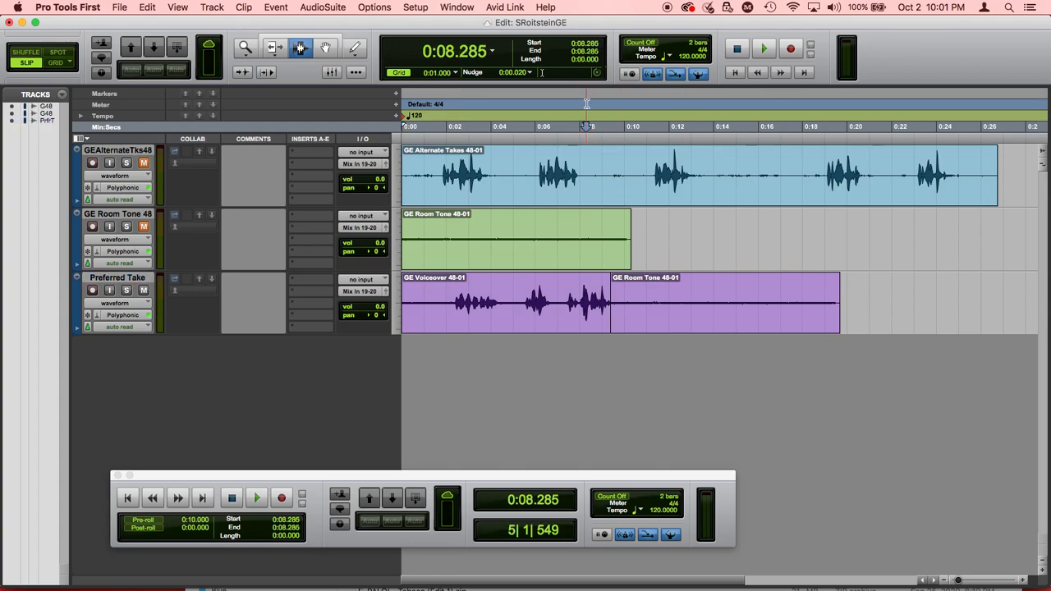
key(space)
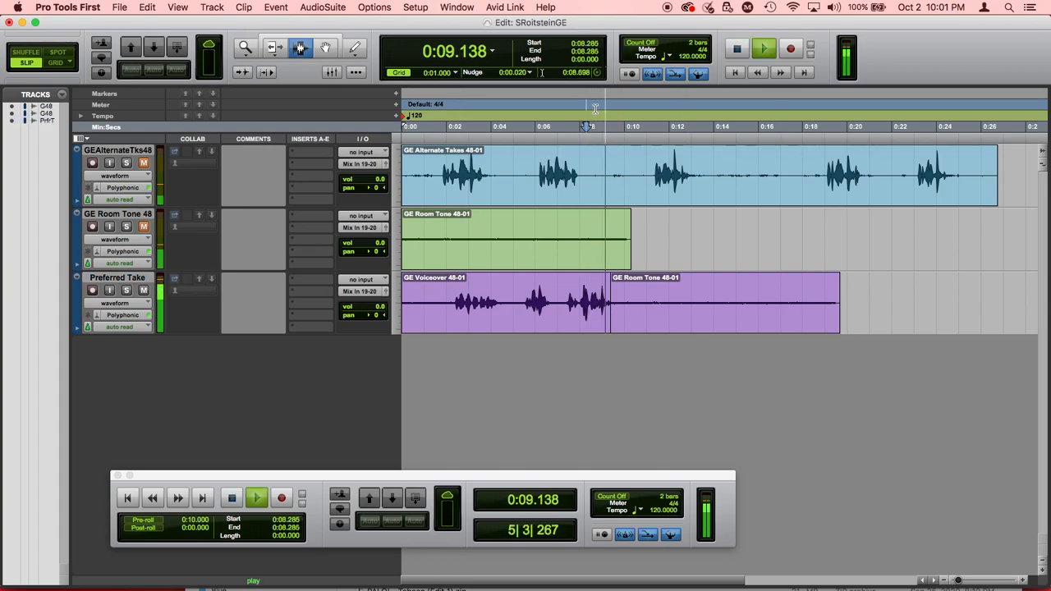
key(space)
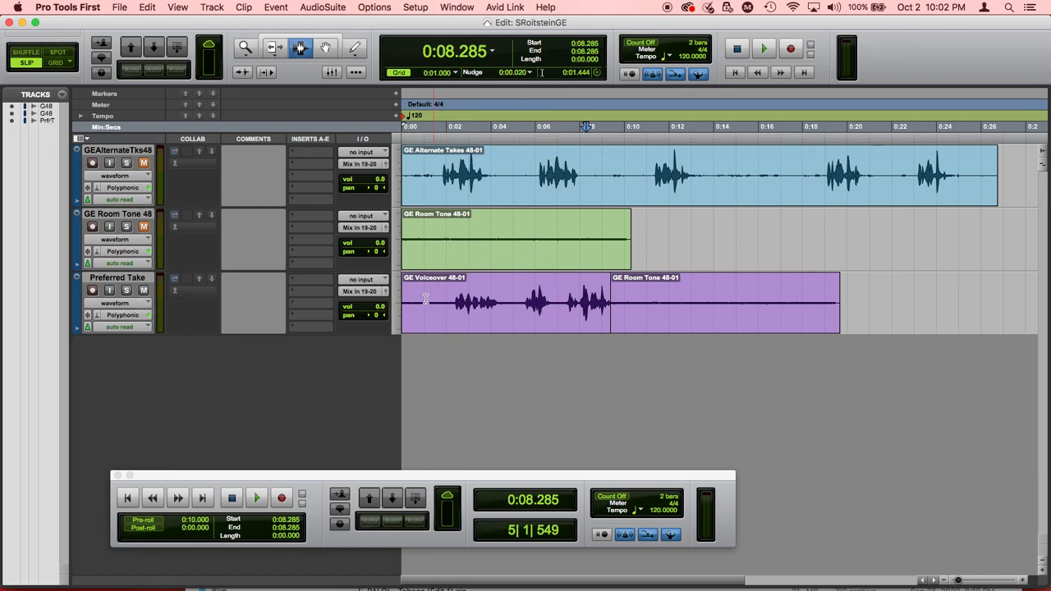
Switch to the Blackboard assignment page in Chrome to check the crossfade, fade and bounce instructions, and return to Pro Tools First
key(super+Tab)
key(super+Tab)
key(super+Tab)
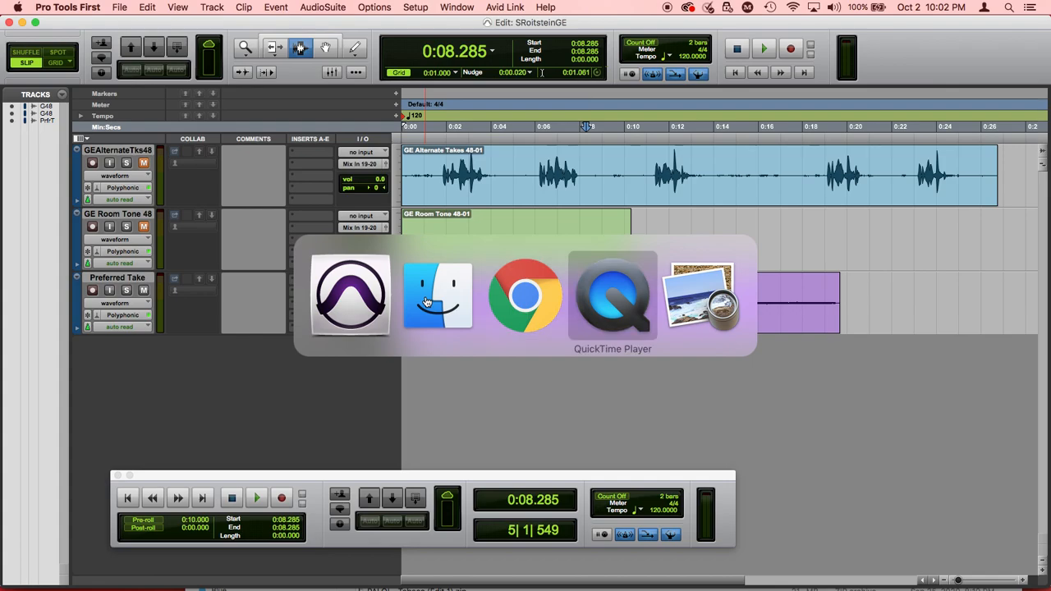
key(super+Tab)
key(super+Tab)
key(super+Tab)
key(super+Tab)
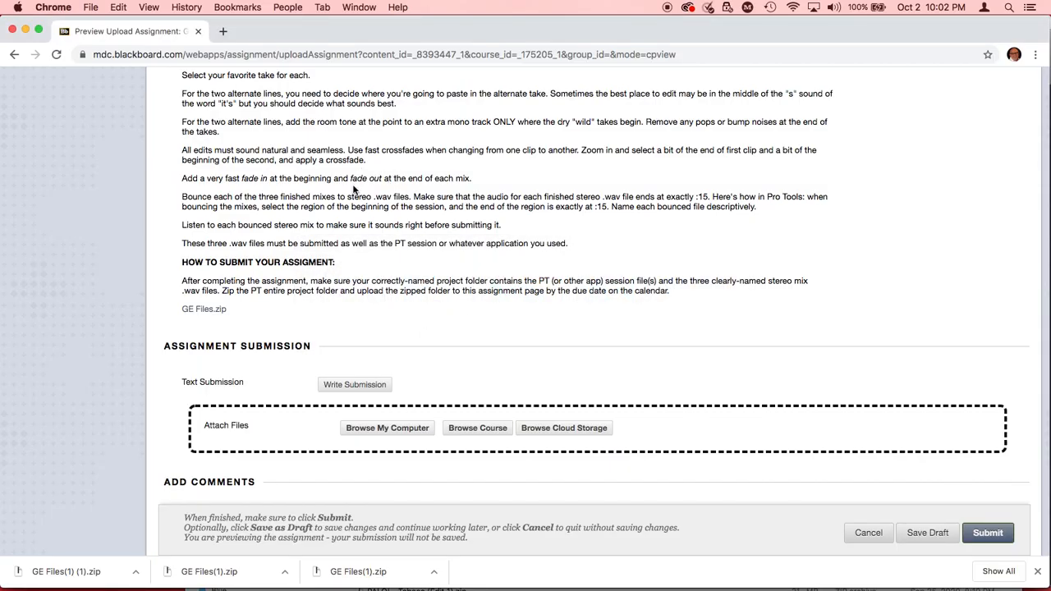
key(super+Tab)
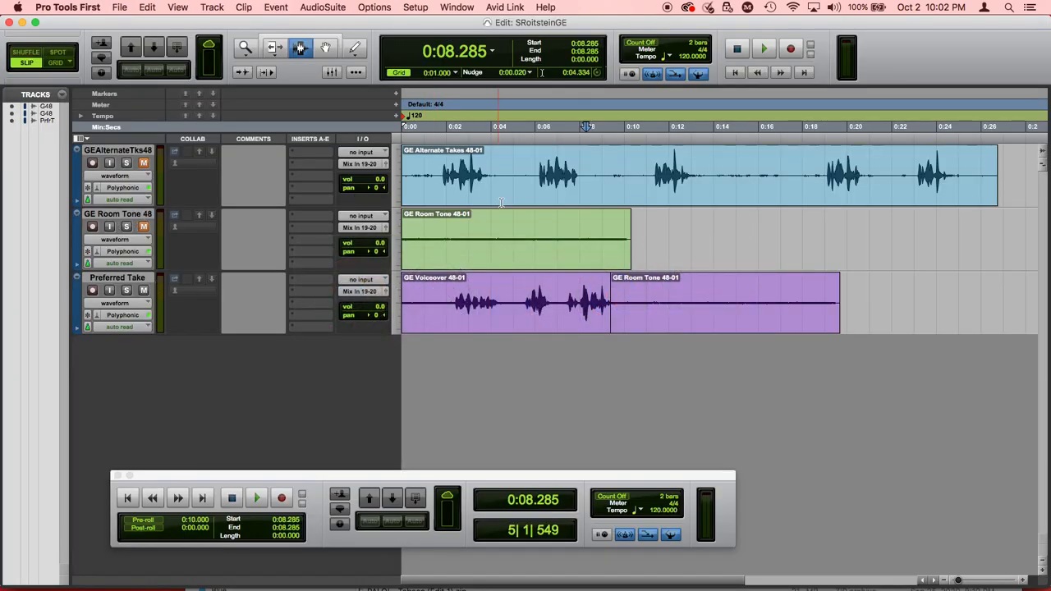
Unmute the alternate takes track, mute the Preferred Take track, and play the alternate takes from the beginning
click(144, 166)
click(143, 290)
click(129, 498)
key(space)
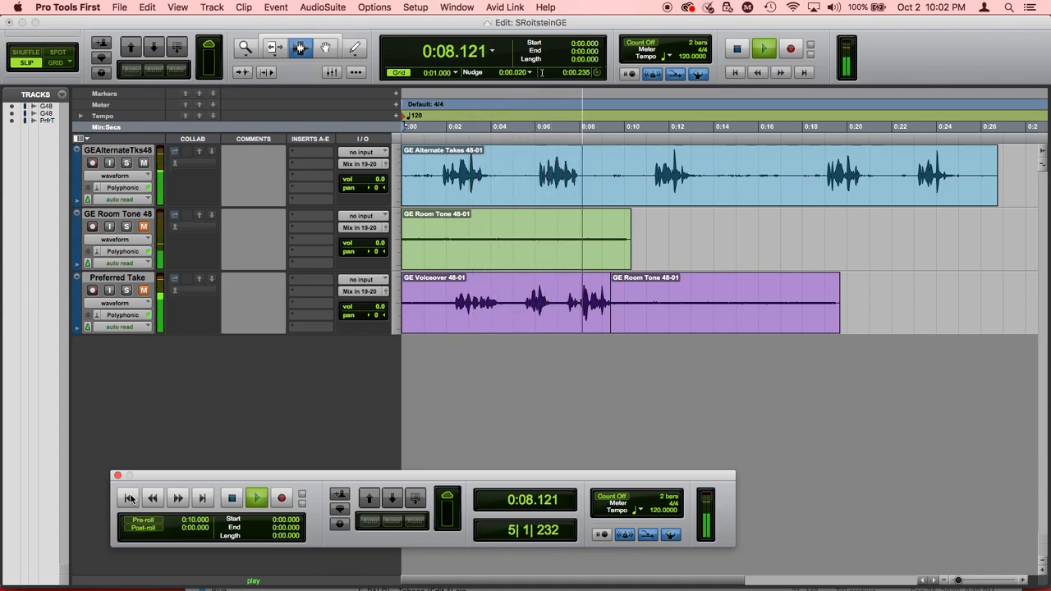
key(Return)
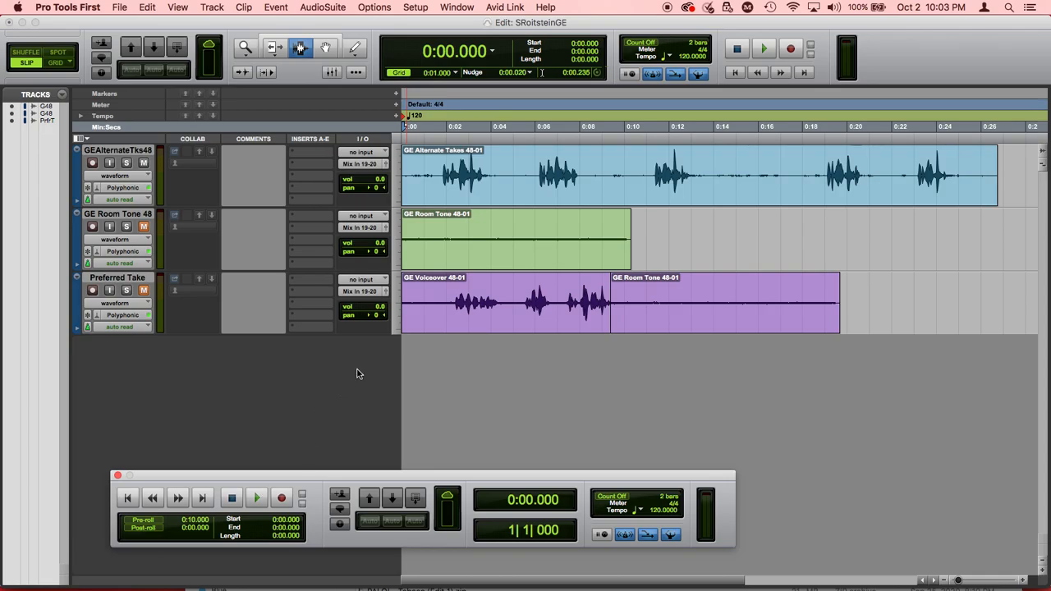
Review the wording of the alternate lines and the required mixes on the assignment page in Chrome, and return to Pro Tools First
key(super+Tab)
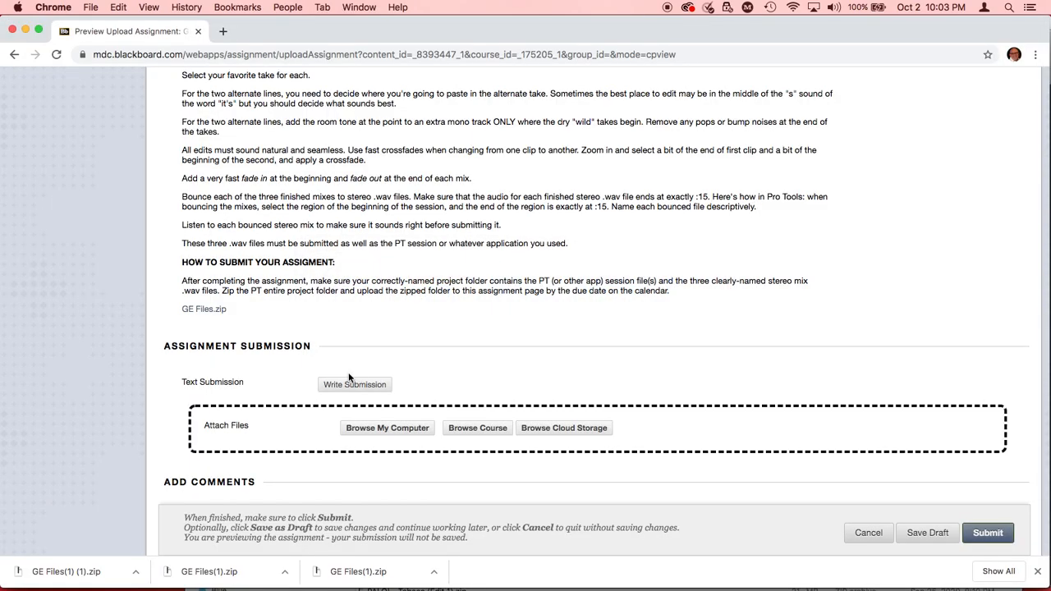
scroll(373, 321, up, 12)
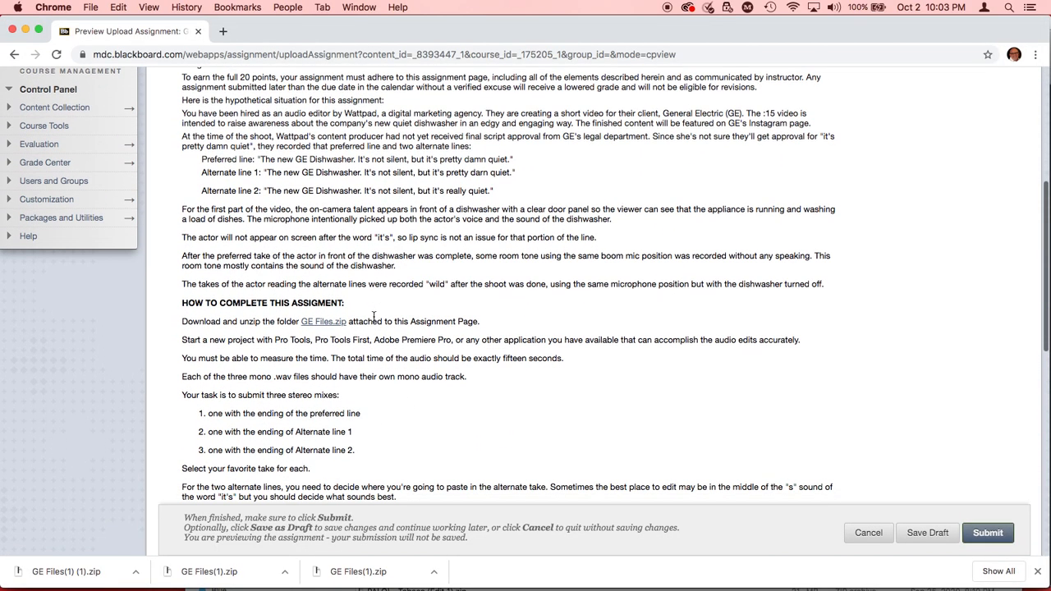
scroll(373, 317, down, 5)
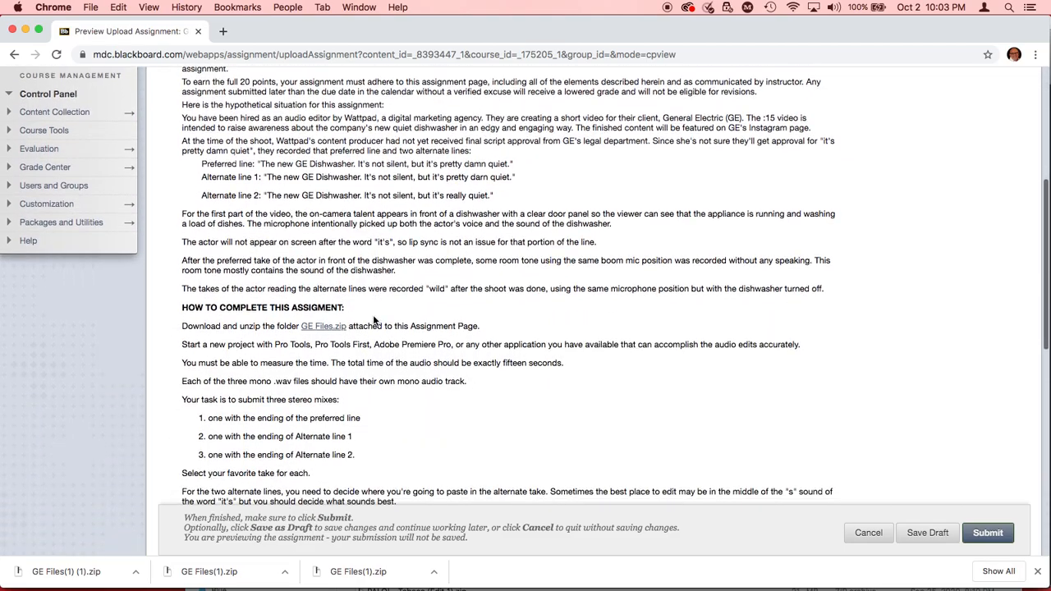
key(super+Tab)
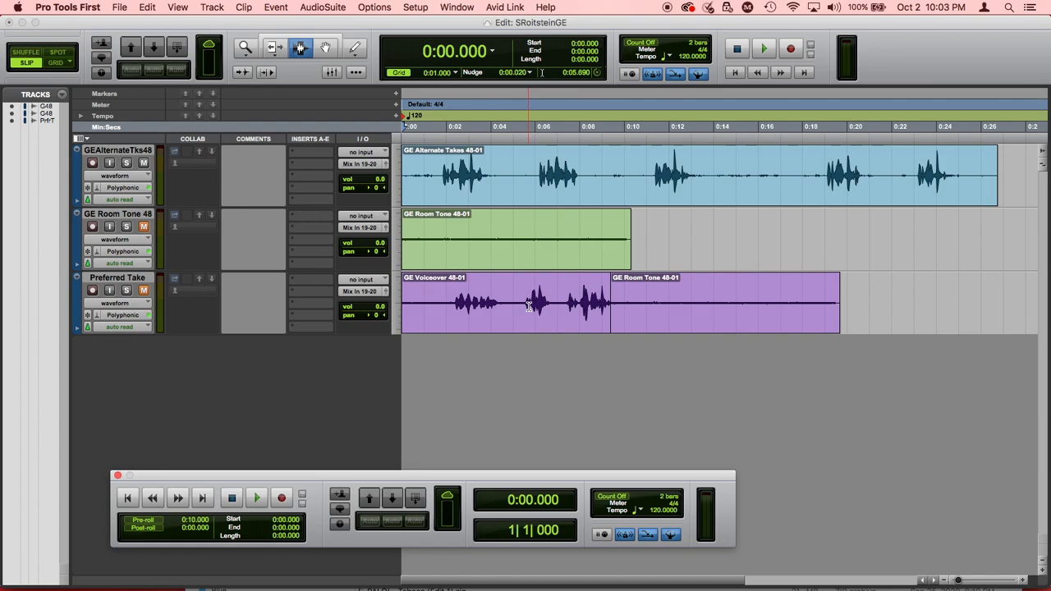
key(super+Tab)
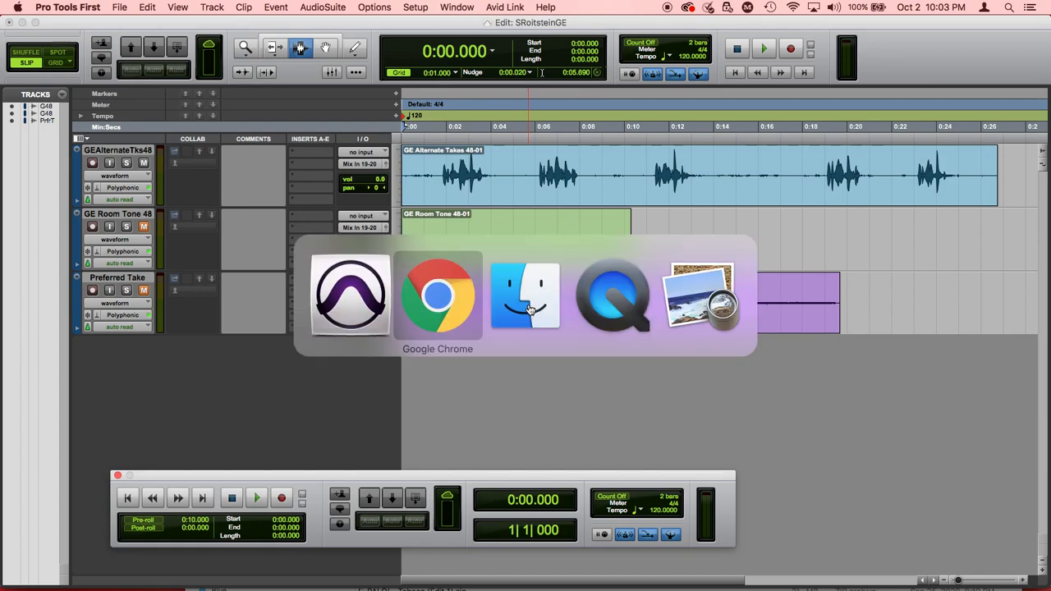
key(super+Tab)
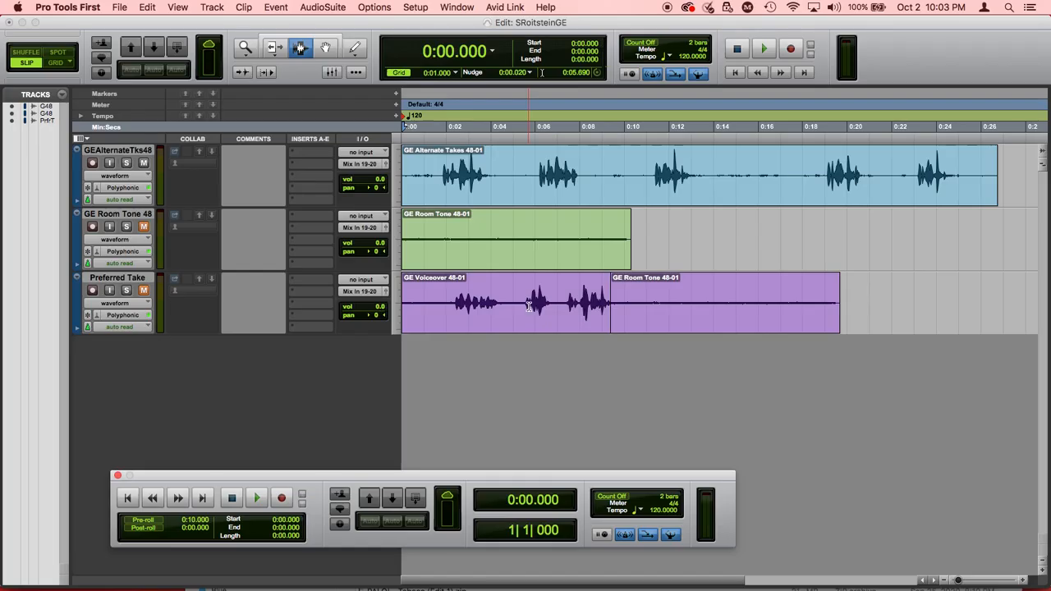
Duplicate the Preferred Take track once, including its active playlist, automation, inserts and sends, placed after the selected track
click(123, 278)
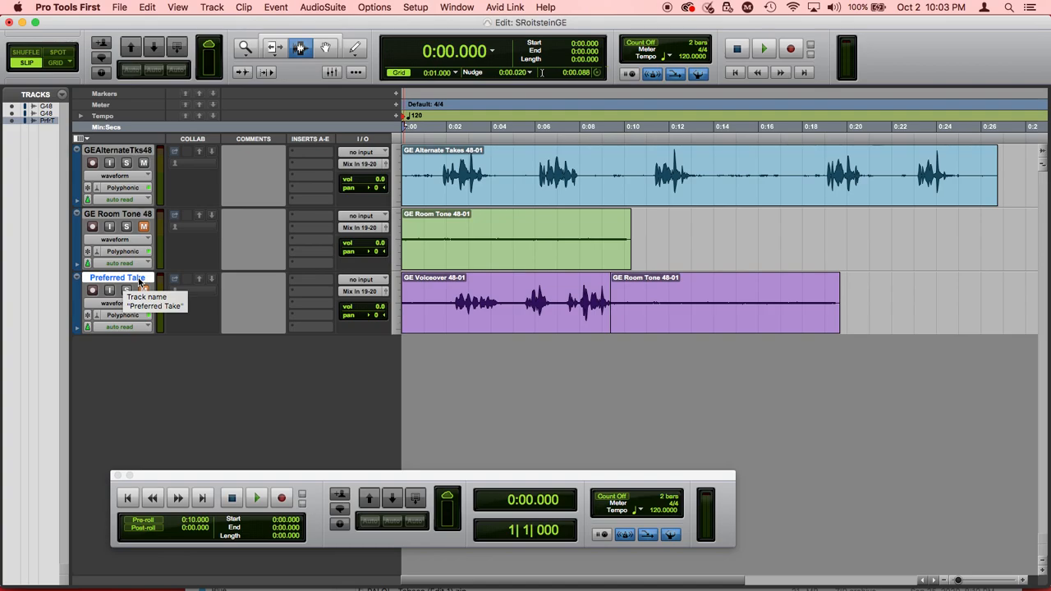
click(211, 7)
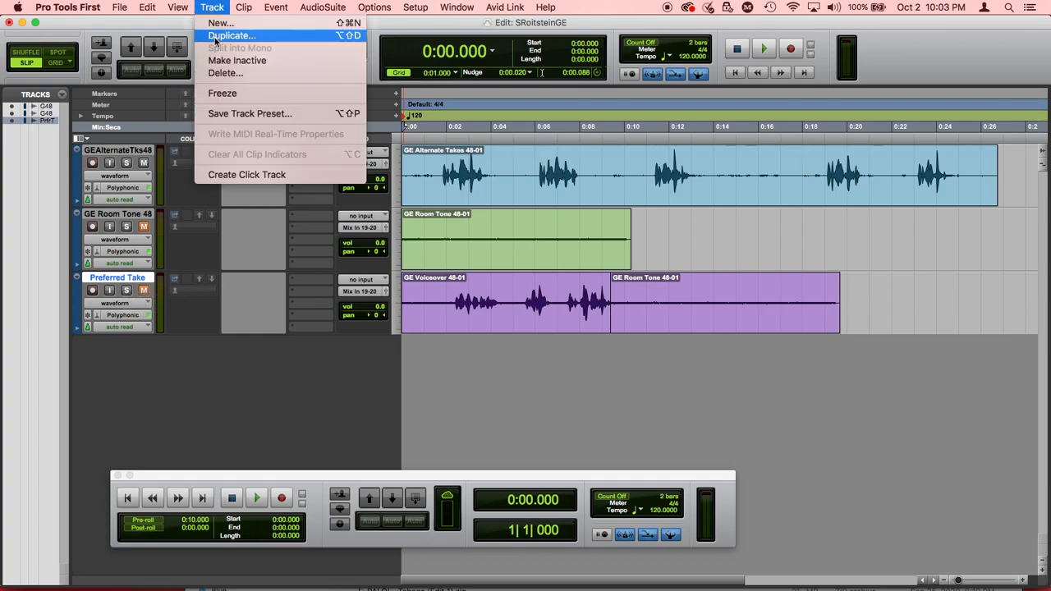
click(220, 36)
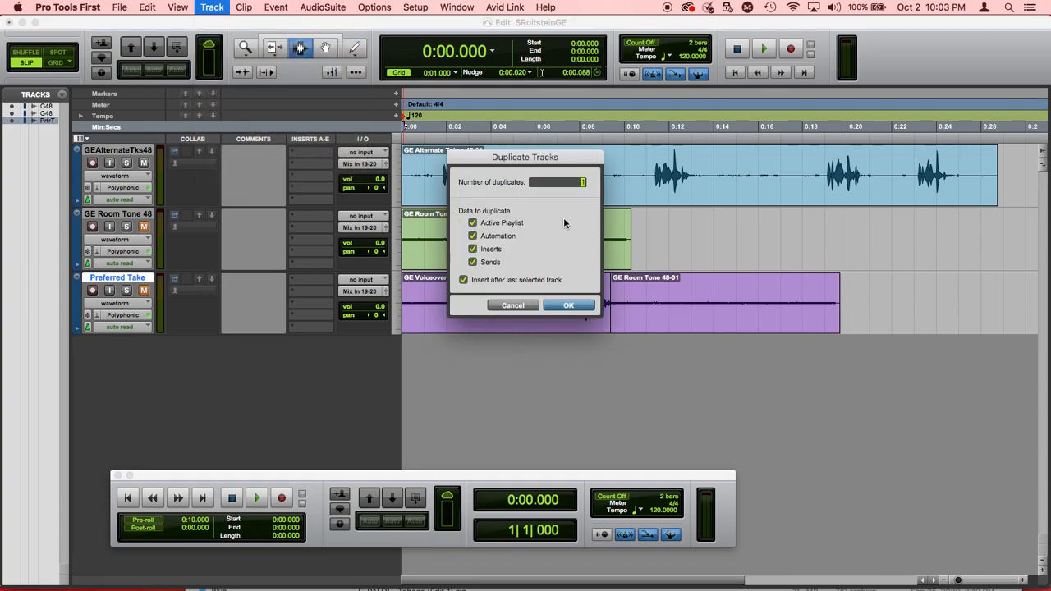
click(568, 307)
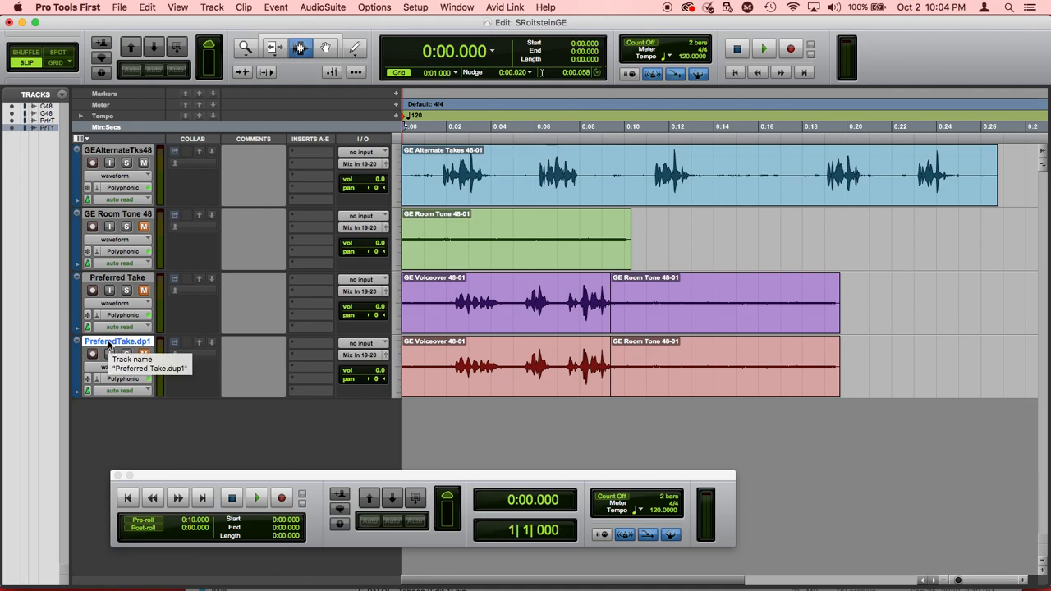
Check the alternate line naming on the assignment page and rename the duplicated track "Alternate Line 1"
key(super+Tab)
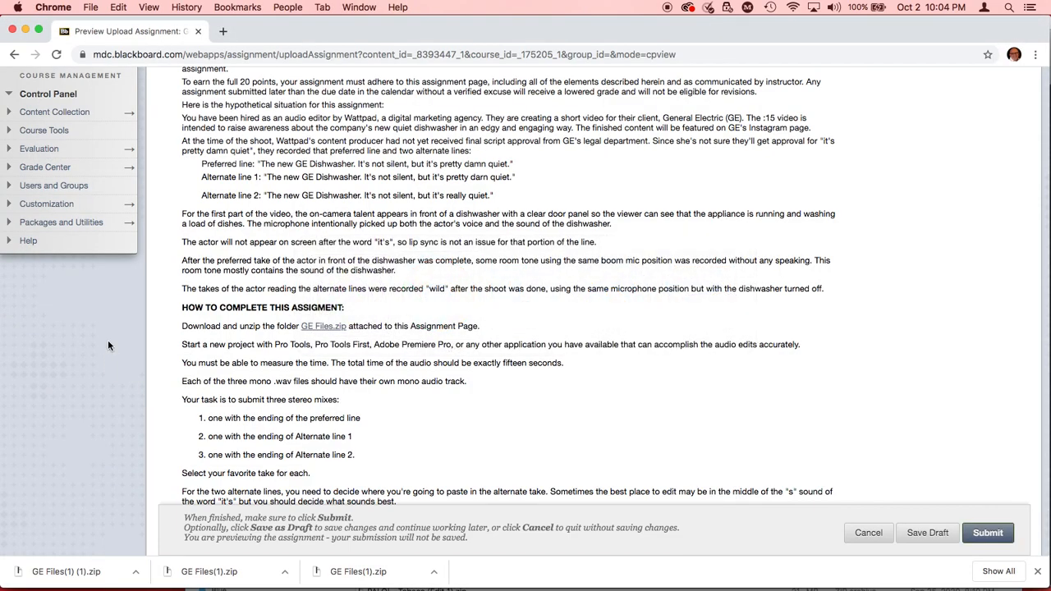
key(super+Tab)
double_click(108, 343)
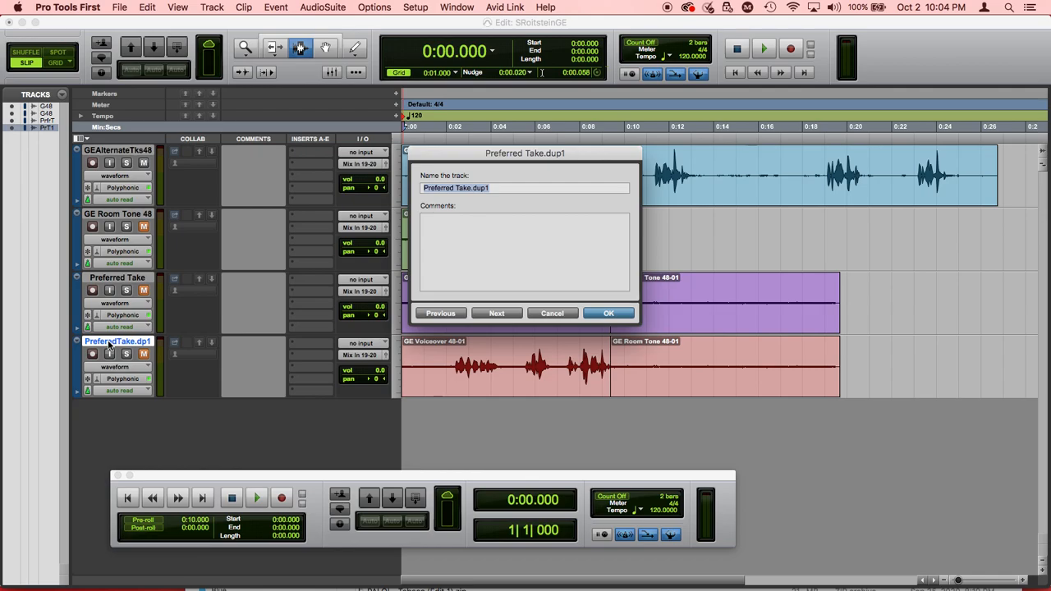
text(Alternate Line)
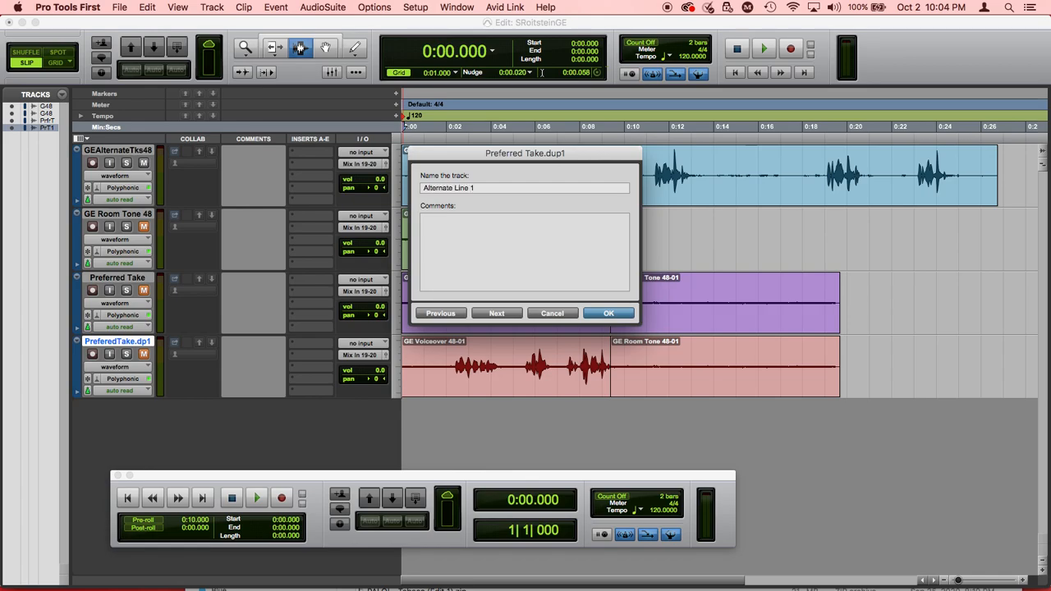
text( 1)
key(Return)
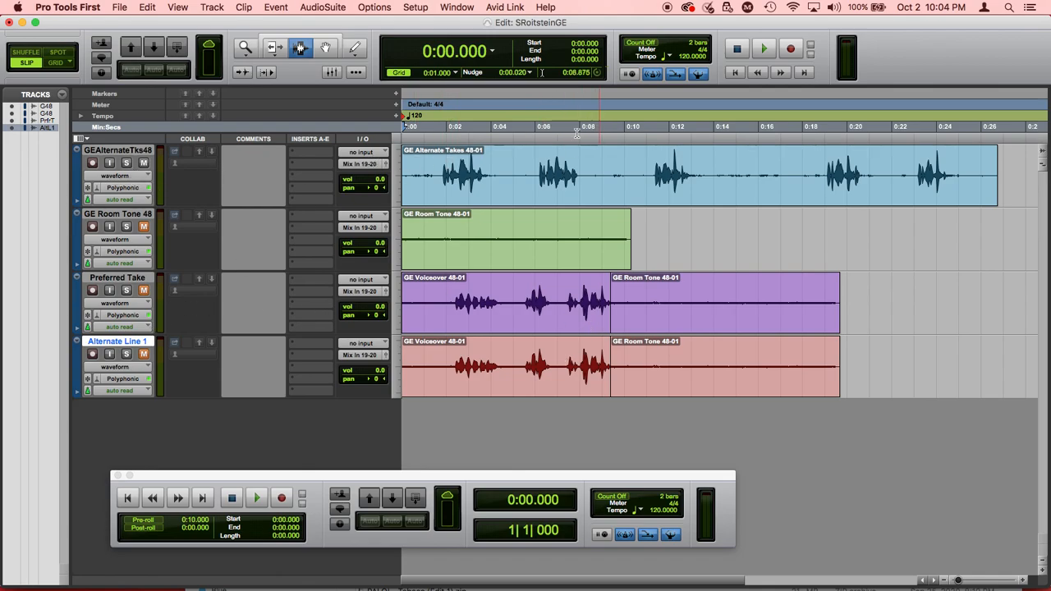
Play the alternate takes from about 0:02.4 and 0:05.9 to hear where the alternate line occurs
click(454, 105)
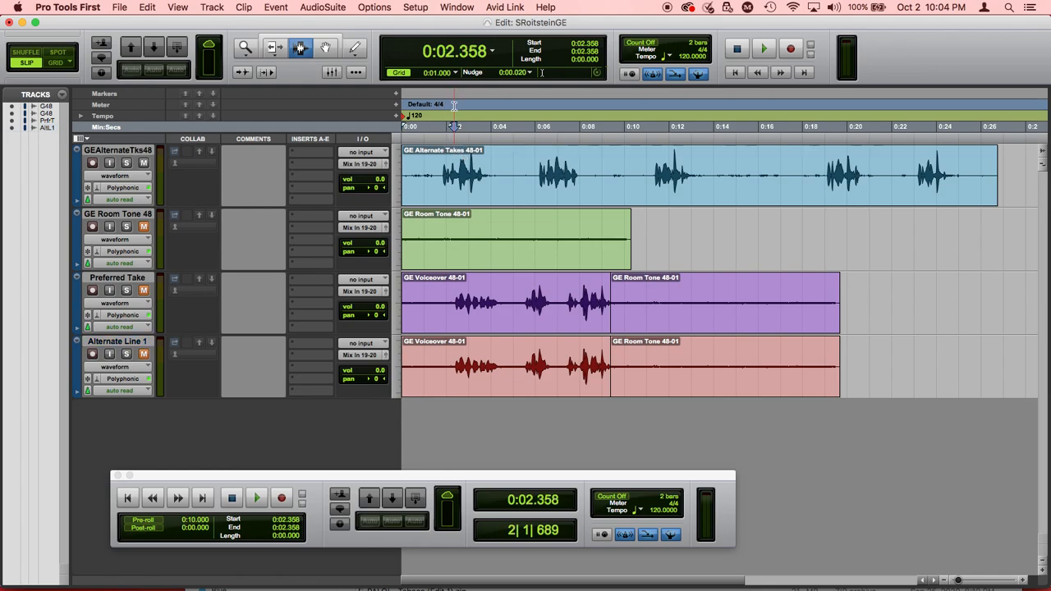
key(space)
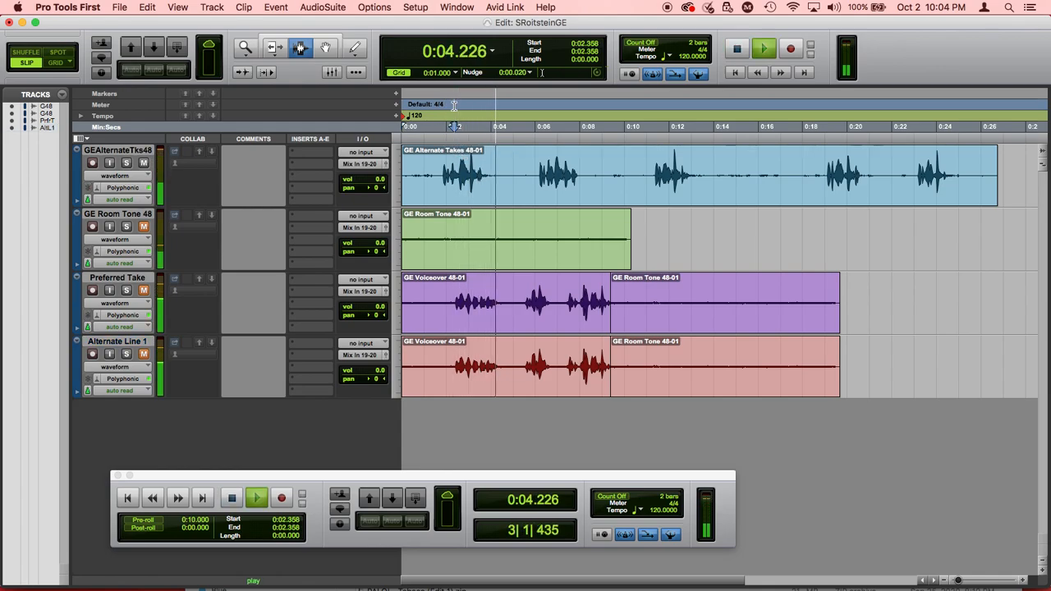
key(Return)
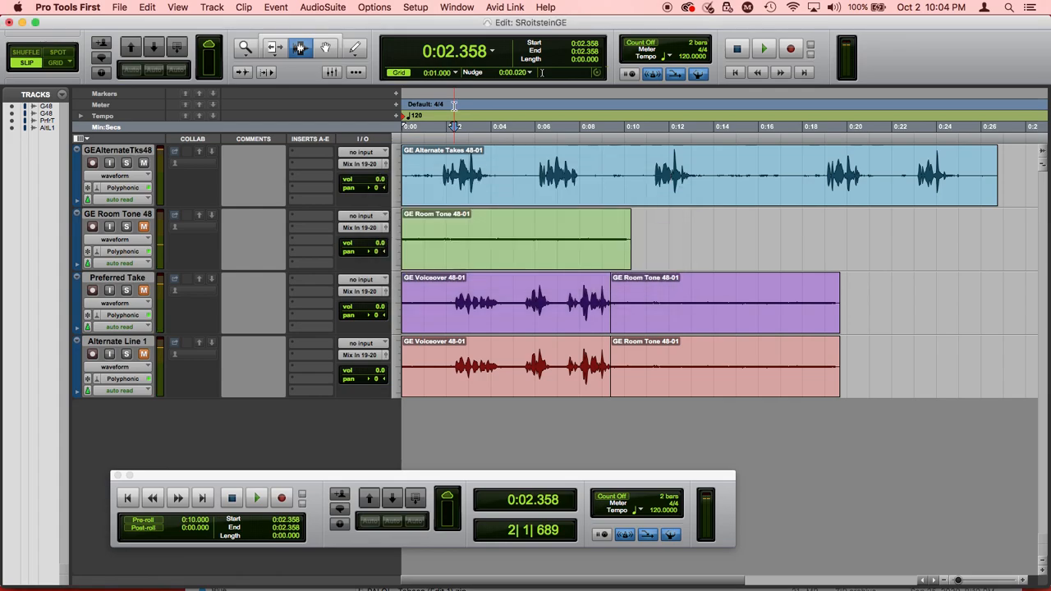
click(534, 117)
key(space)
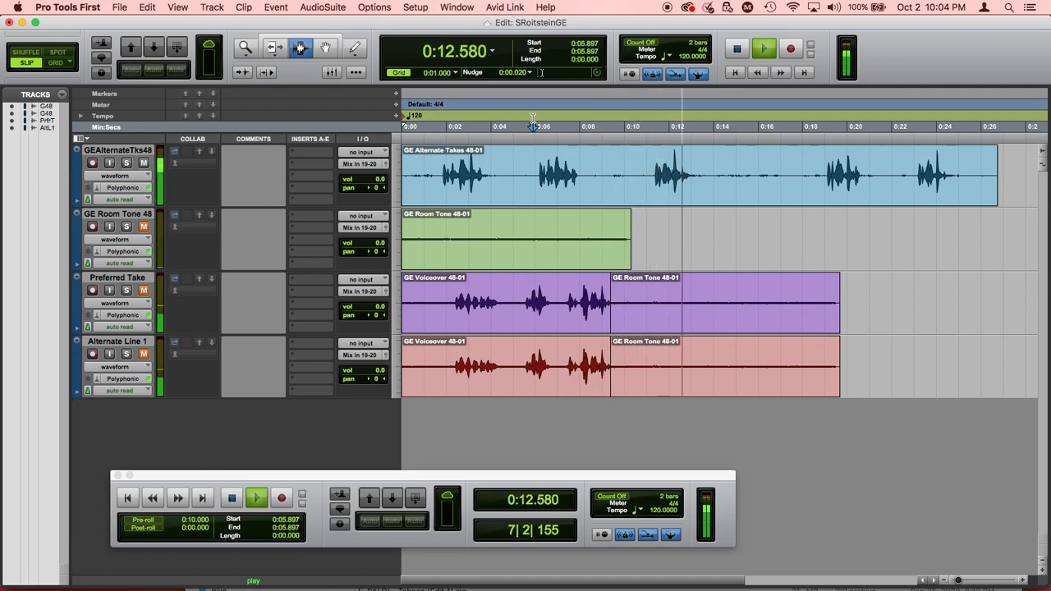
key(space)
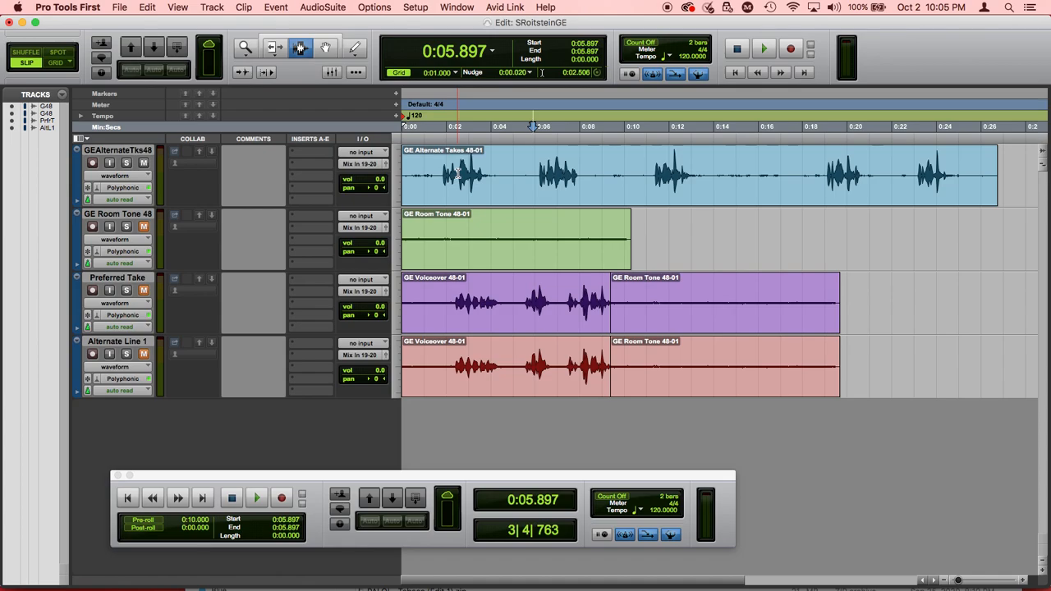
Copy the first phrase on the alternate takes track, 0:01.769 to 0:03.980, and move Alternate Line 1's room tone clip to start at 0:18.404
drag(441, 172, 489, 177)
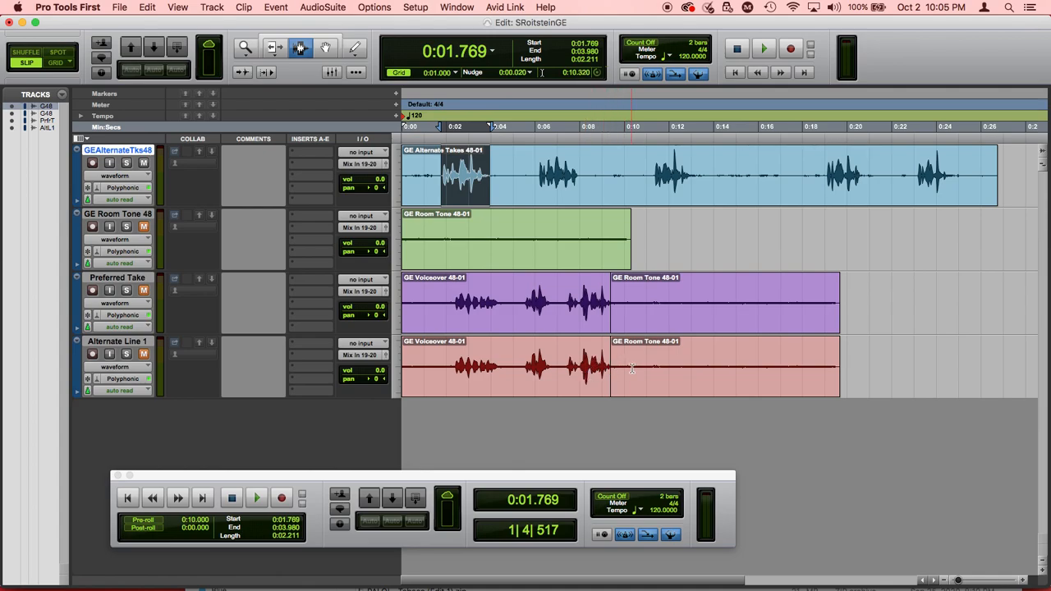
click(327, 49)
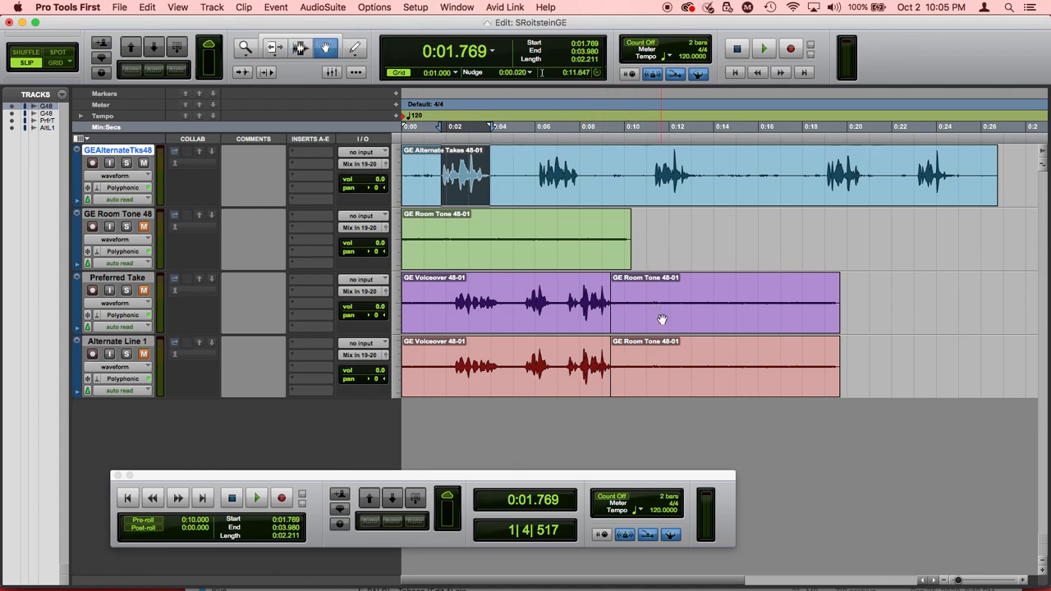
click(665, 342)
drag(666, 343, 868, 345)
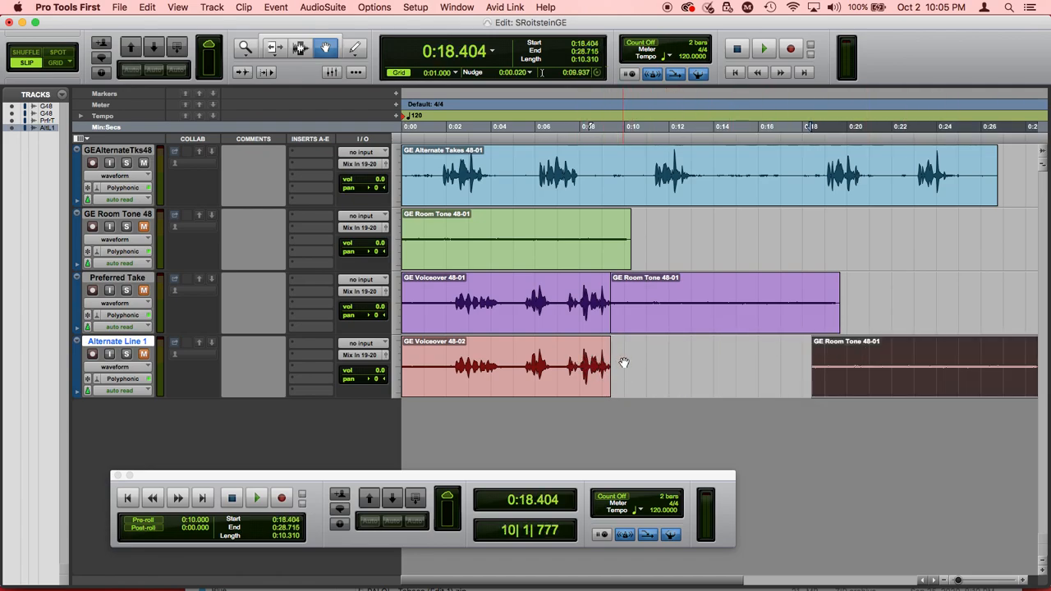
Paste the copied alternate phrase into the gap on the Alternate Line 1 track, starting at 0:10.497
click(298, 49)
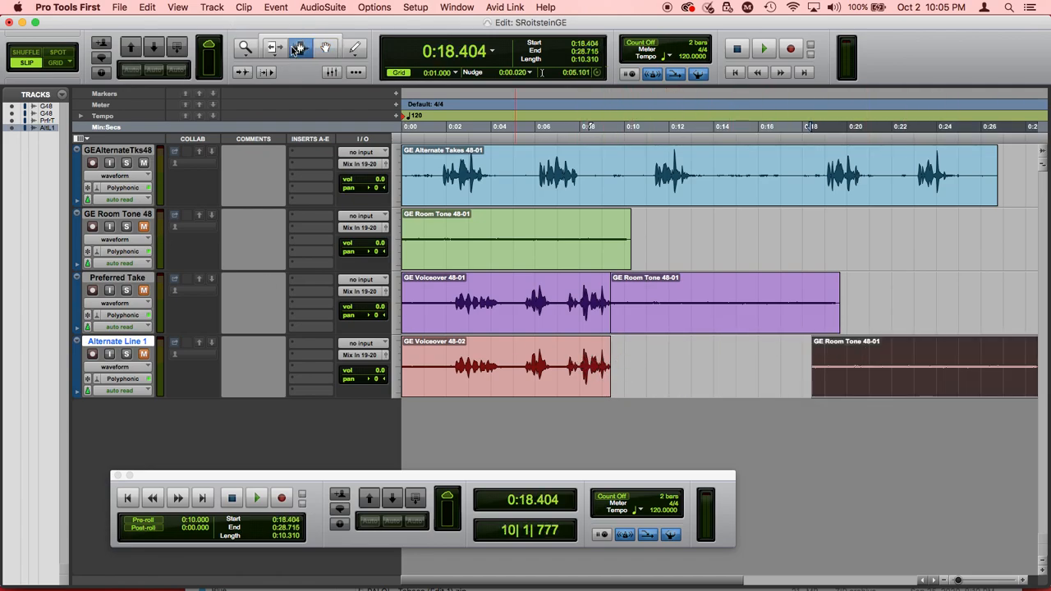
click(640, 359)
drag(640, 360, 673, 362)
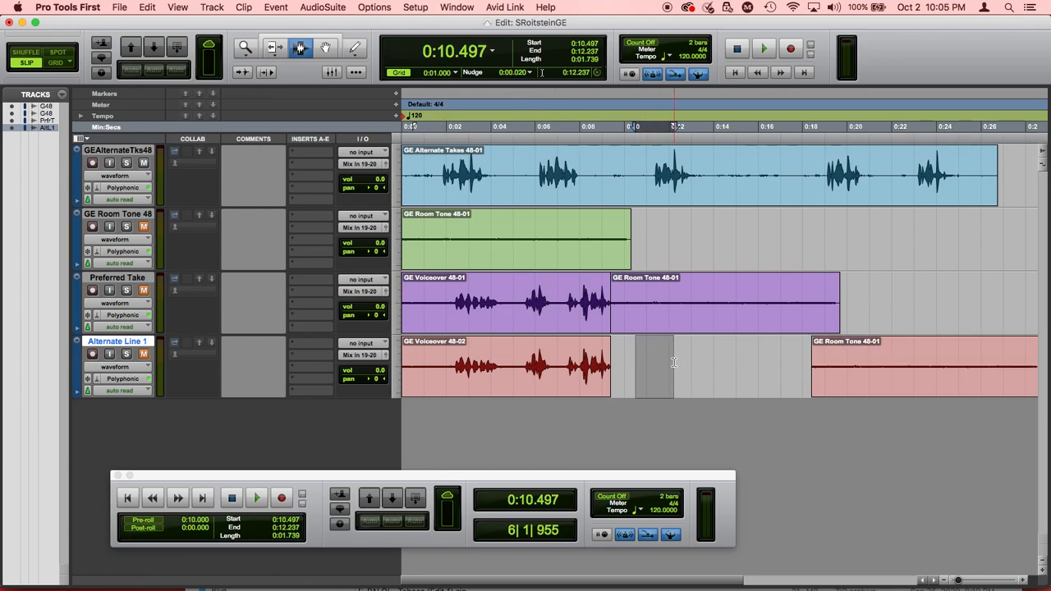
key(super+v)
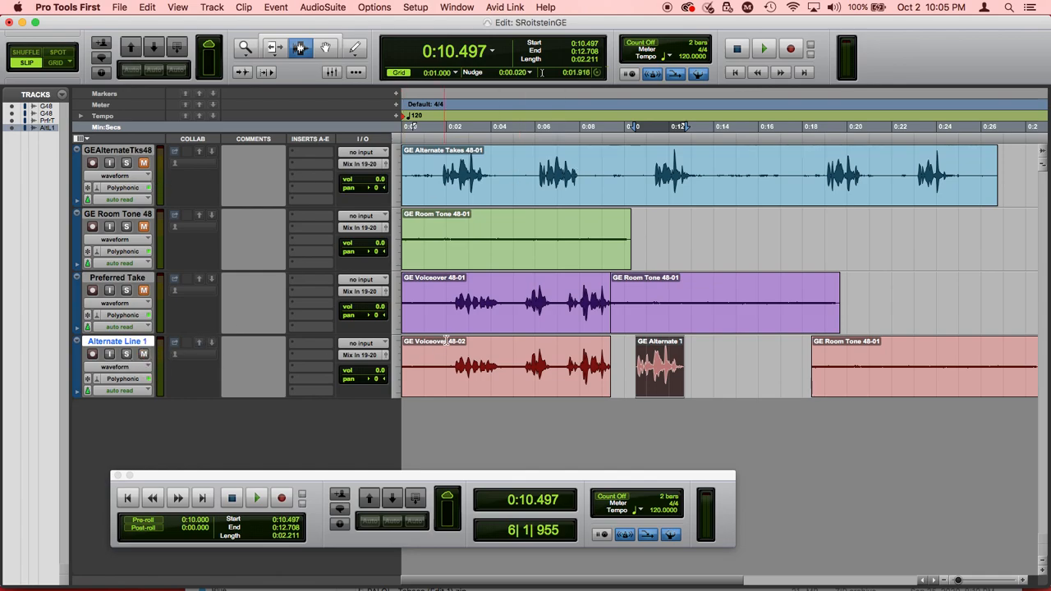
Play the pasted phrase on Alternate Line 1 and the voiceover's closing line from 0:07.519 to compare them
click(624, 129)
click(630, 357)
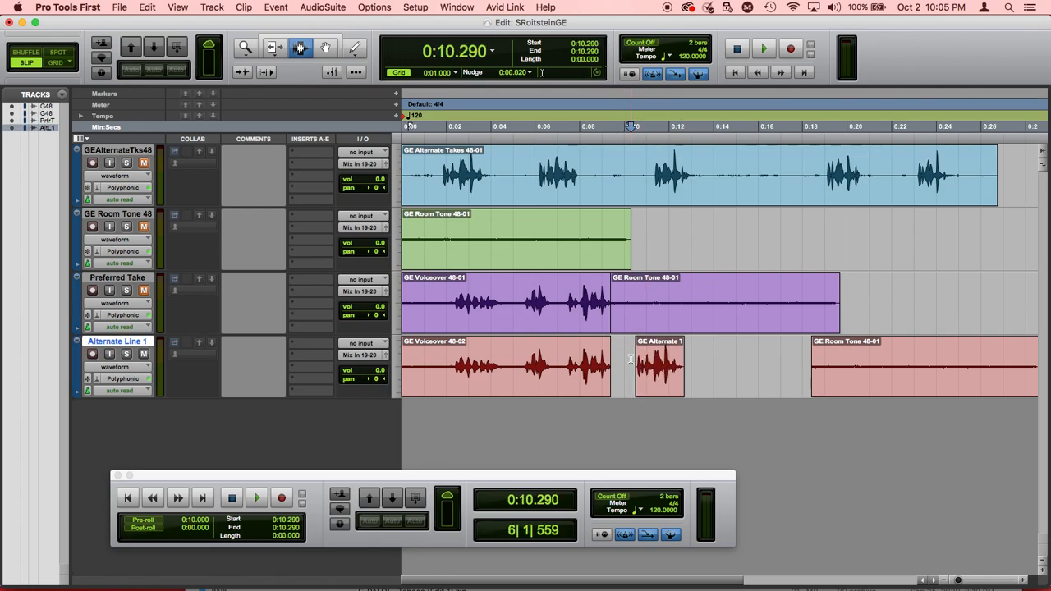
key(space)
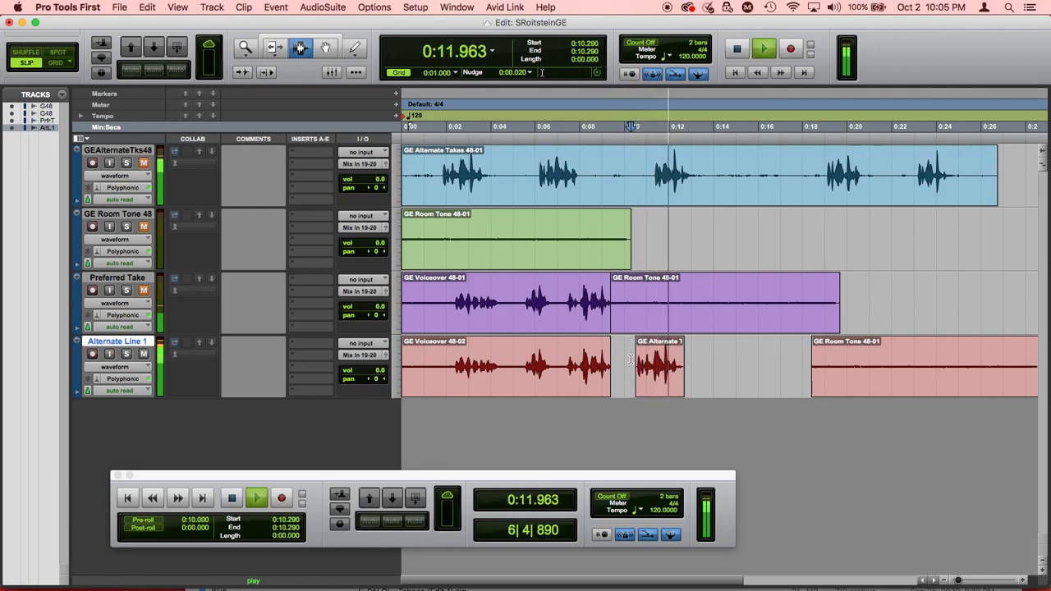
key(space)
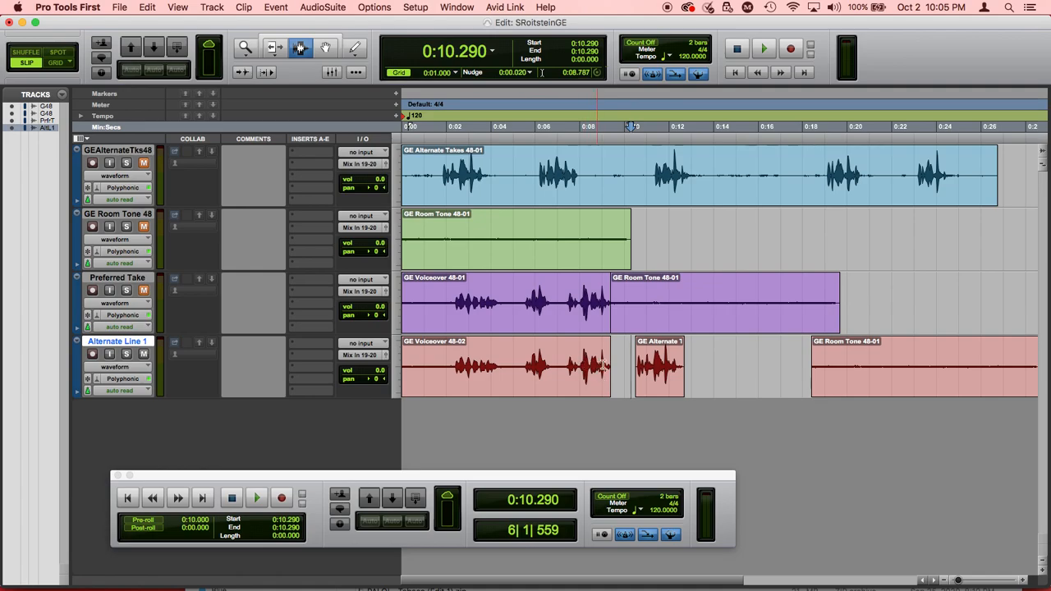
click(566, 113)
key(space)
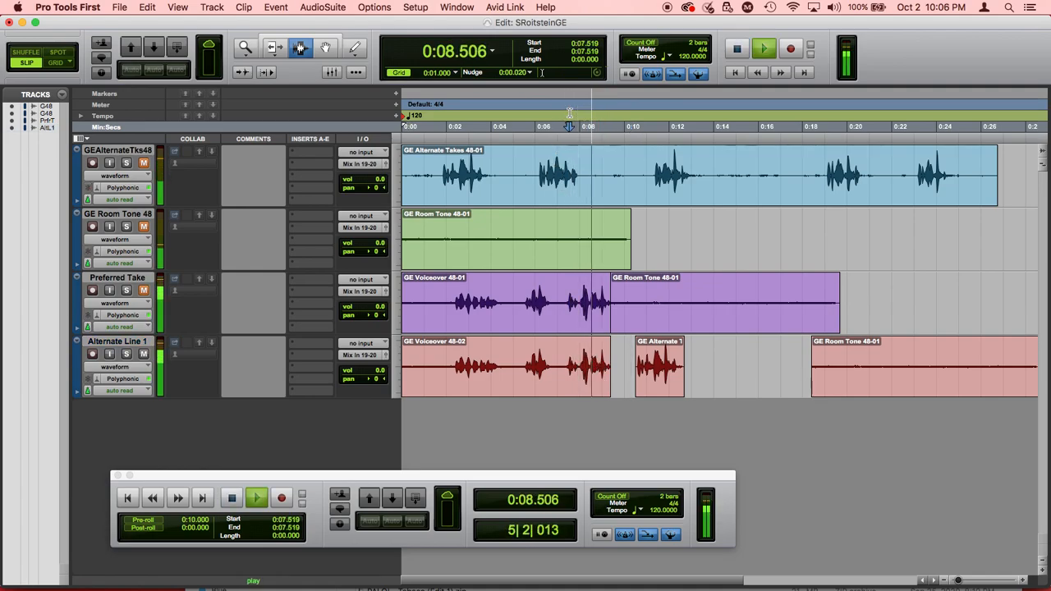
key(space)
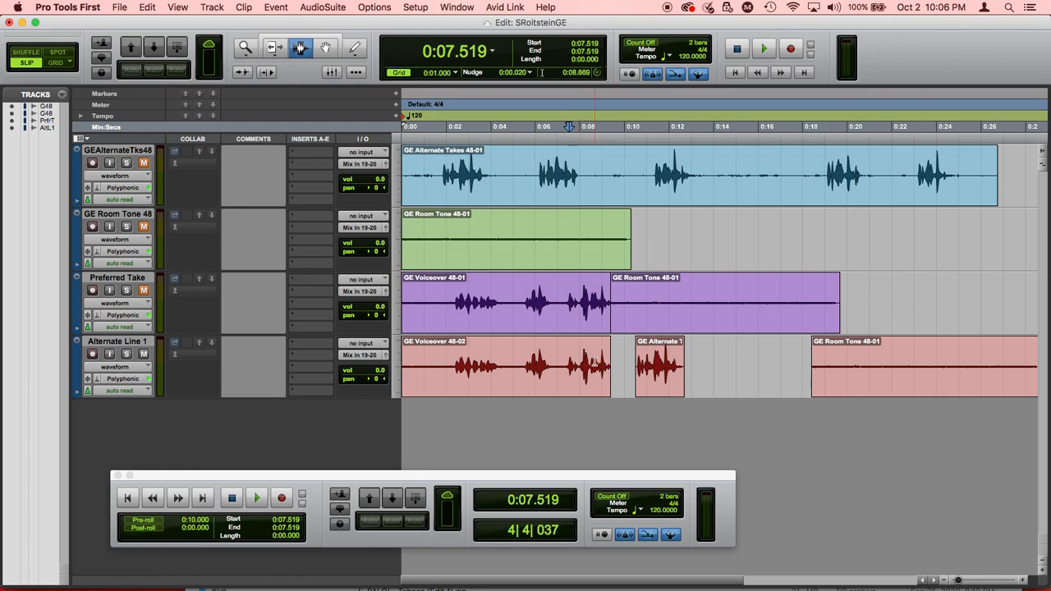
With the Trim tool active, replay the voiceover's closing line and the pasted phrase from 0:09.907 to locate the matching cut points
click(275, 47)
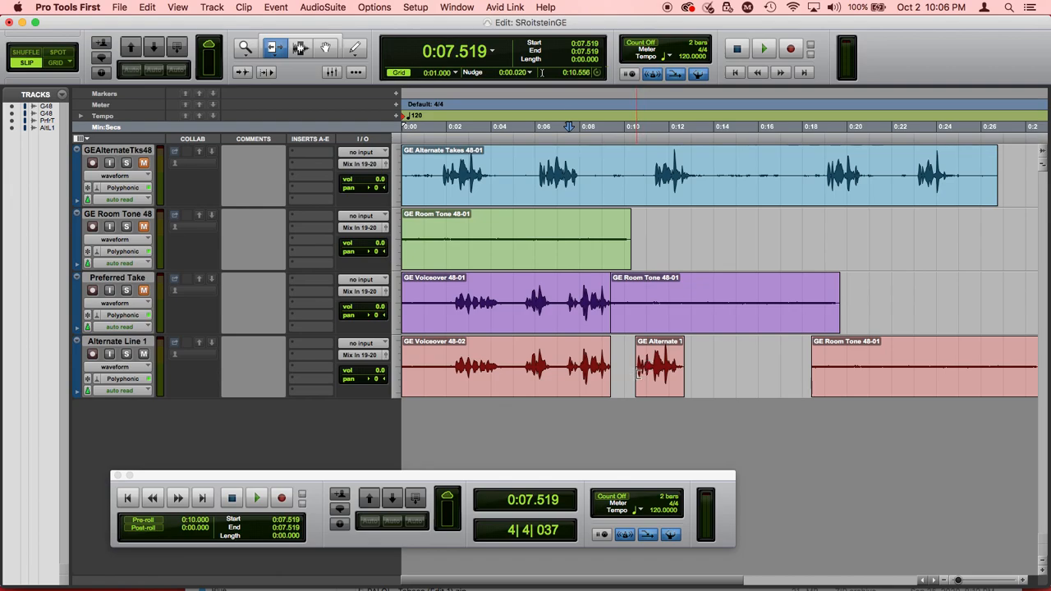
key(space)
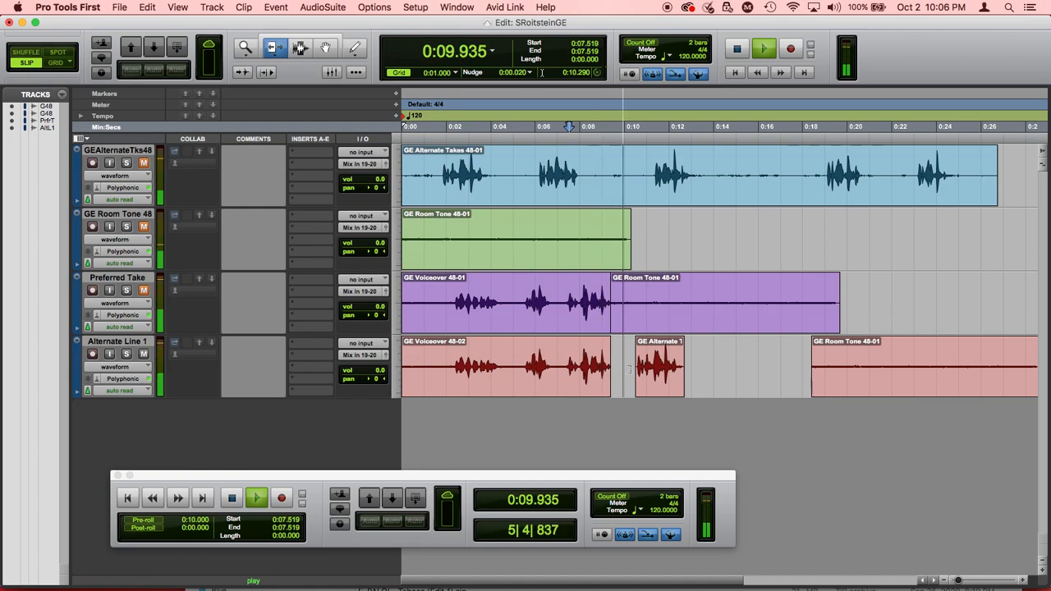
key(Return)
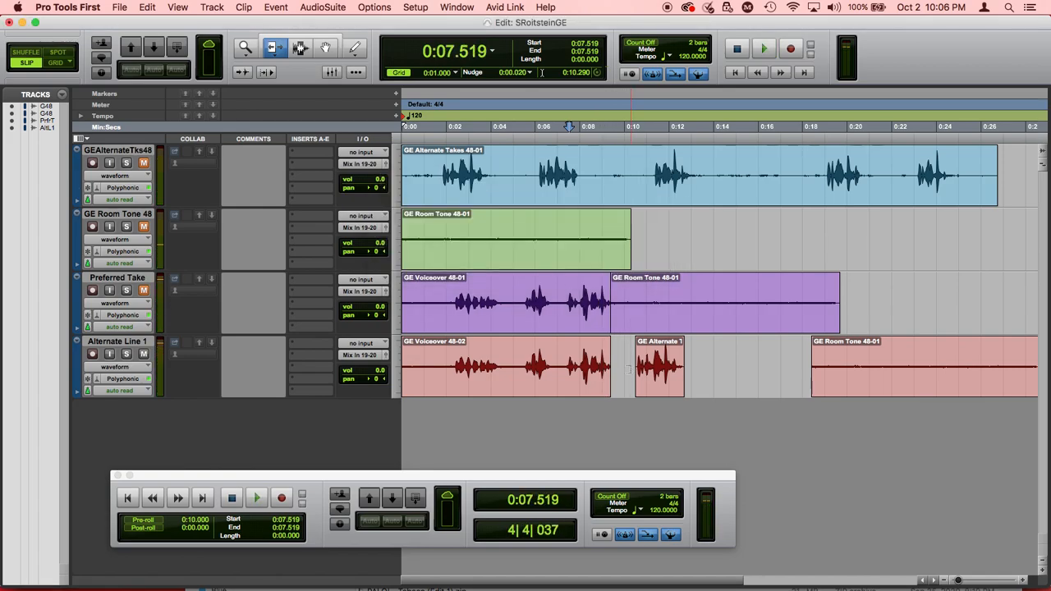
click(627, 99)
key(space)
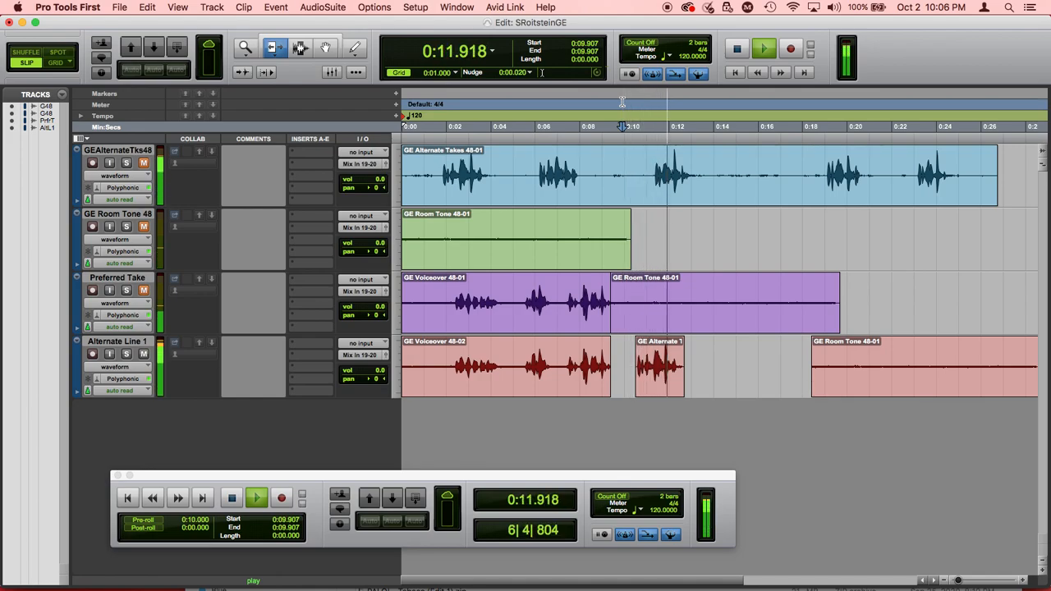
key(space)
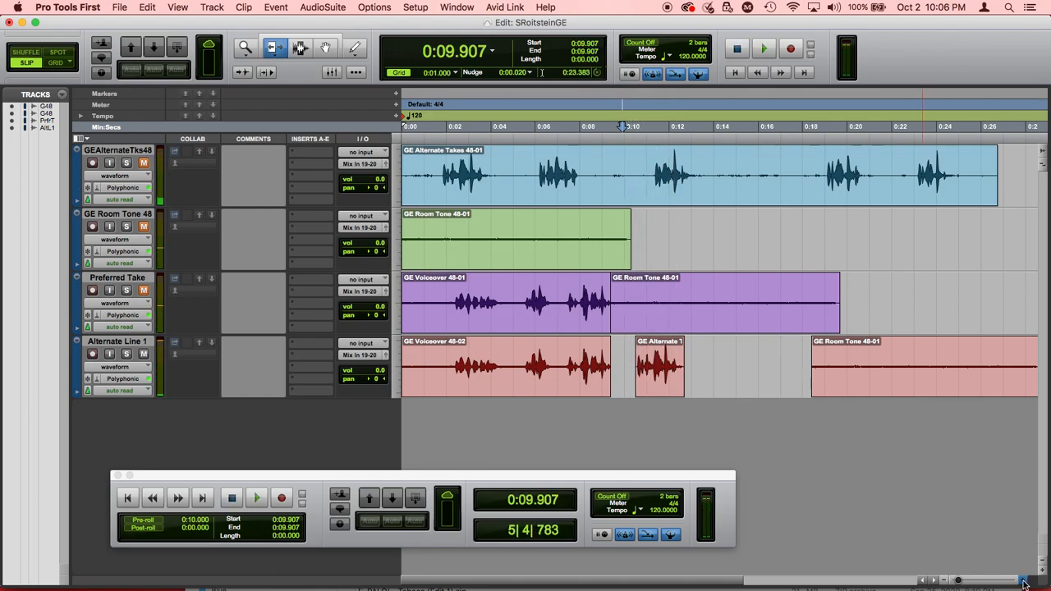
Audition the opening of the pasted alternate phrase closely, trim its start to 0:10.733, and play the trimmed clip
click(1023, 581)
click(1023, 581)
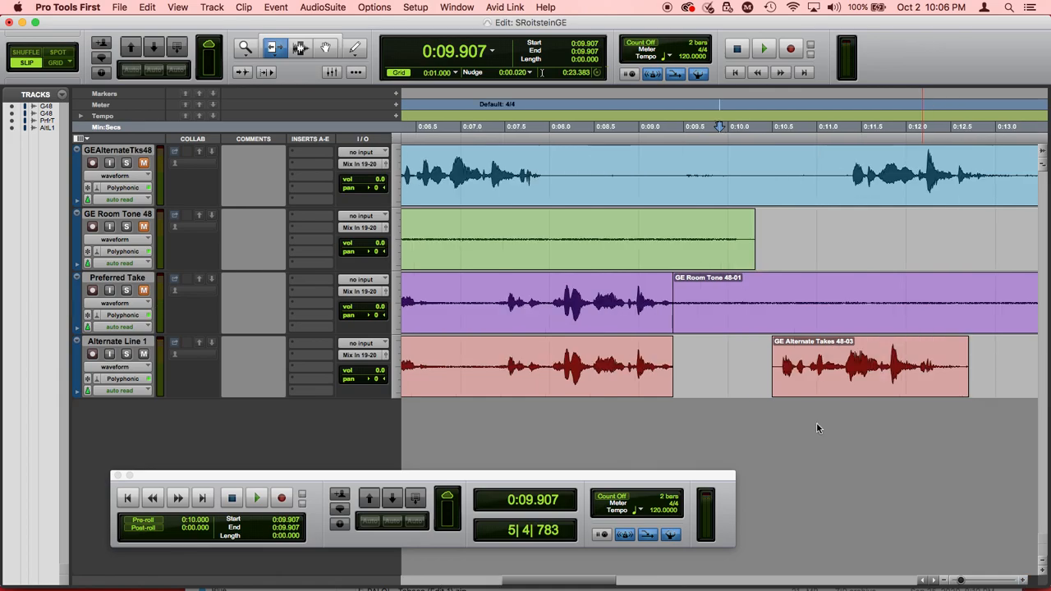
click(746, 102)
key(space)
key(space)
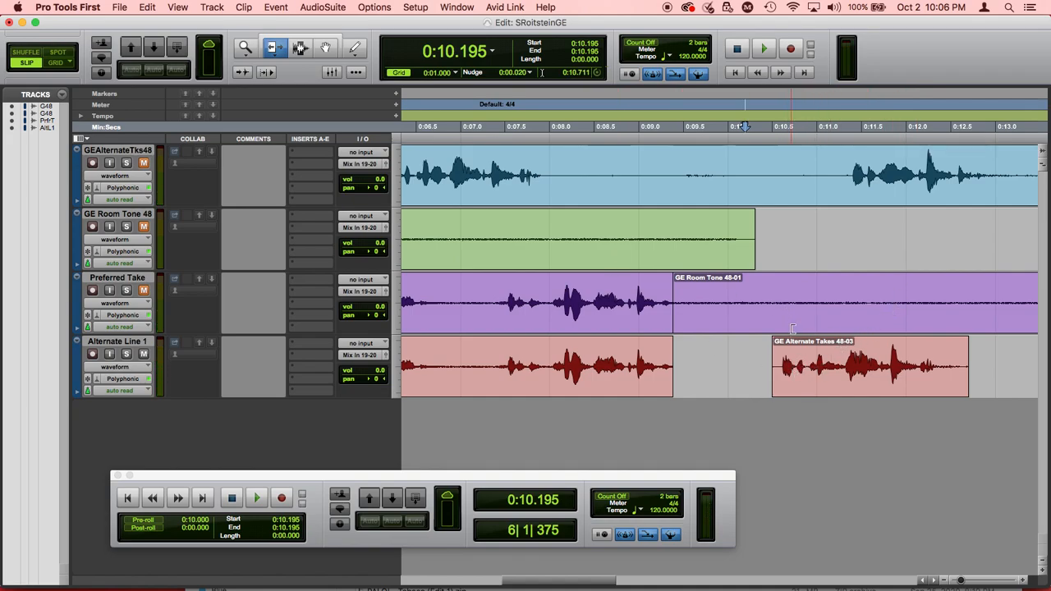
click(772, 366)
drag(773, 366, 794, 361)
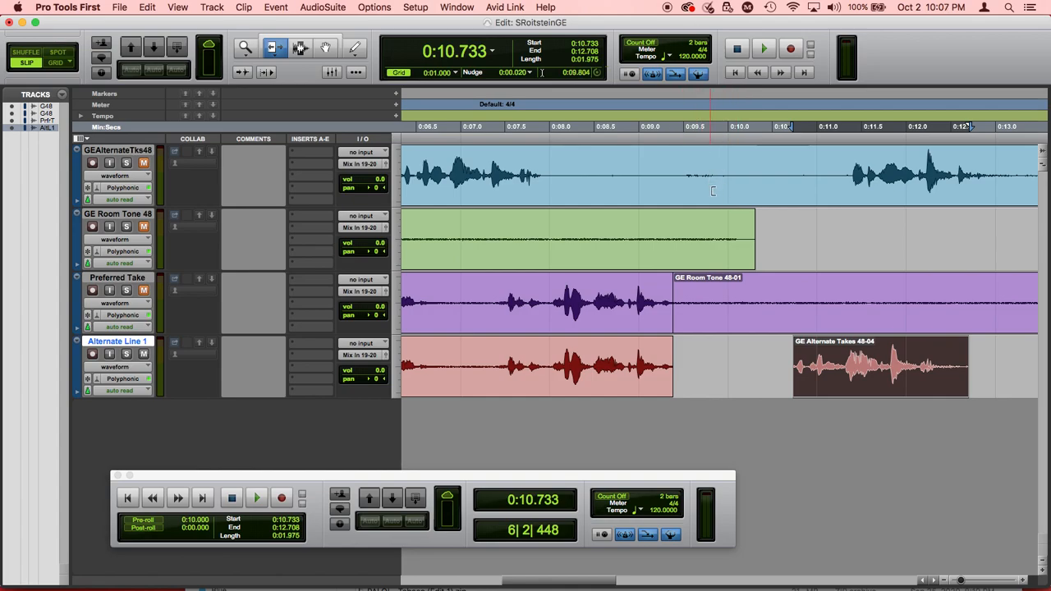
click(782, 343)
key(space)
key(space)
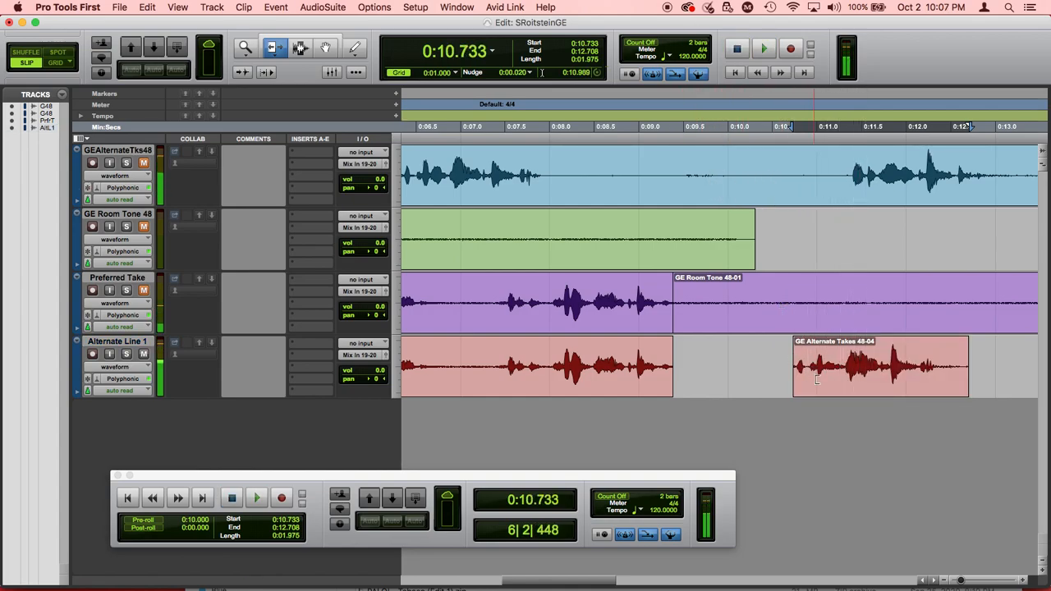
Audition the voiceover's last line to find the cut point and trim the end of Alternate Line 1's voiceover clip to 0:07.821
click(528, 102)
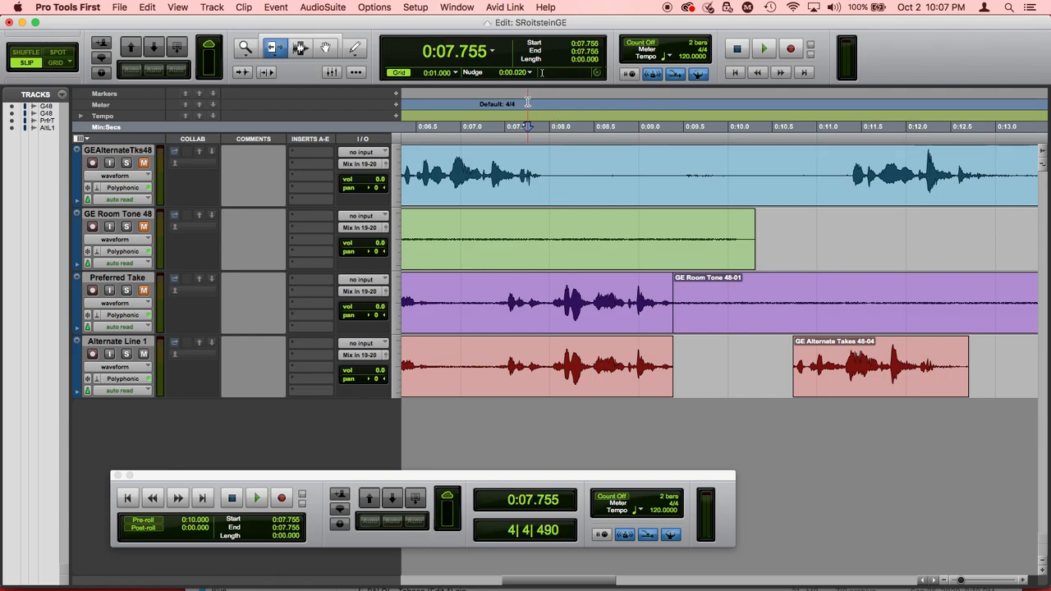
key(space)
key(space)
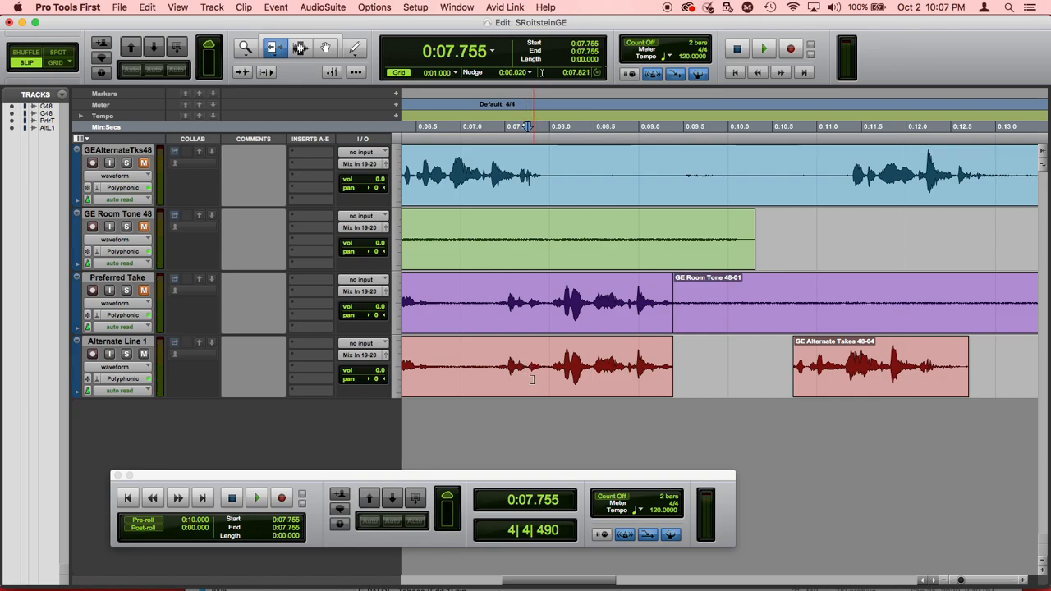
click(515, 104)
key(space)
key(space)
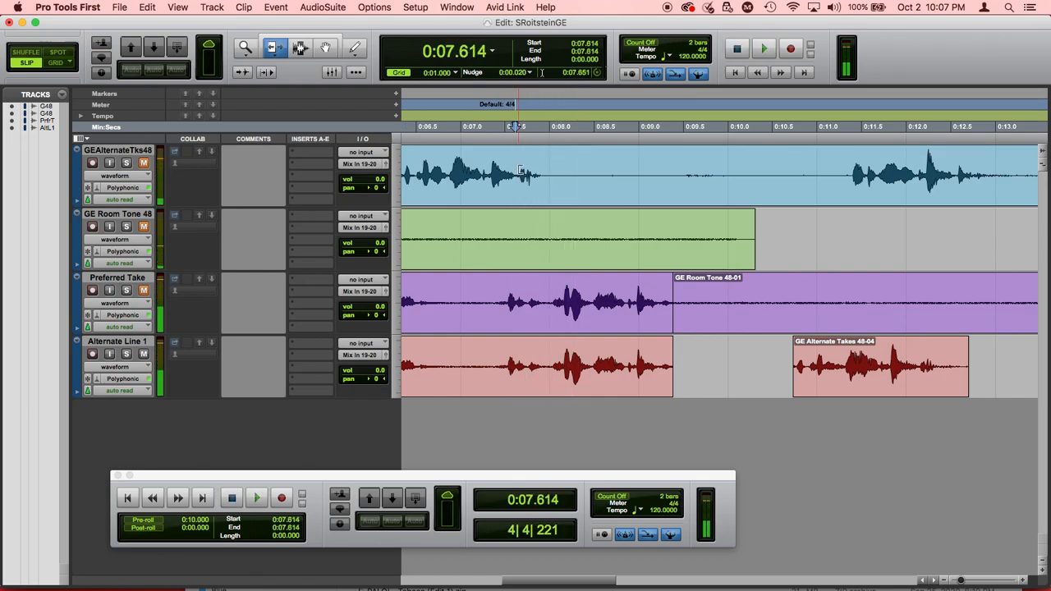
click(490, 104)
key(space)
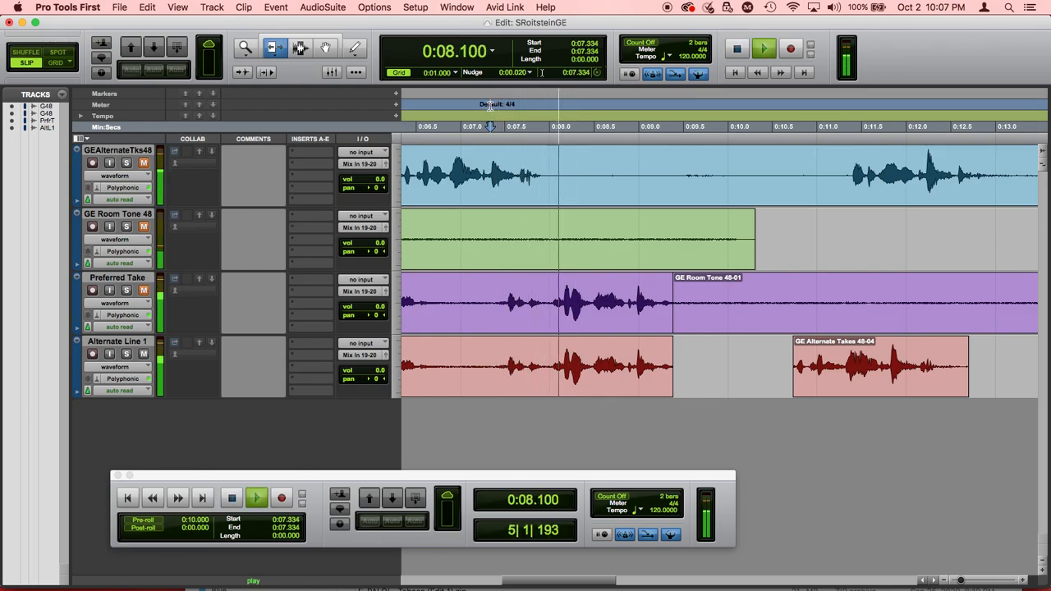
key(space)
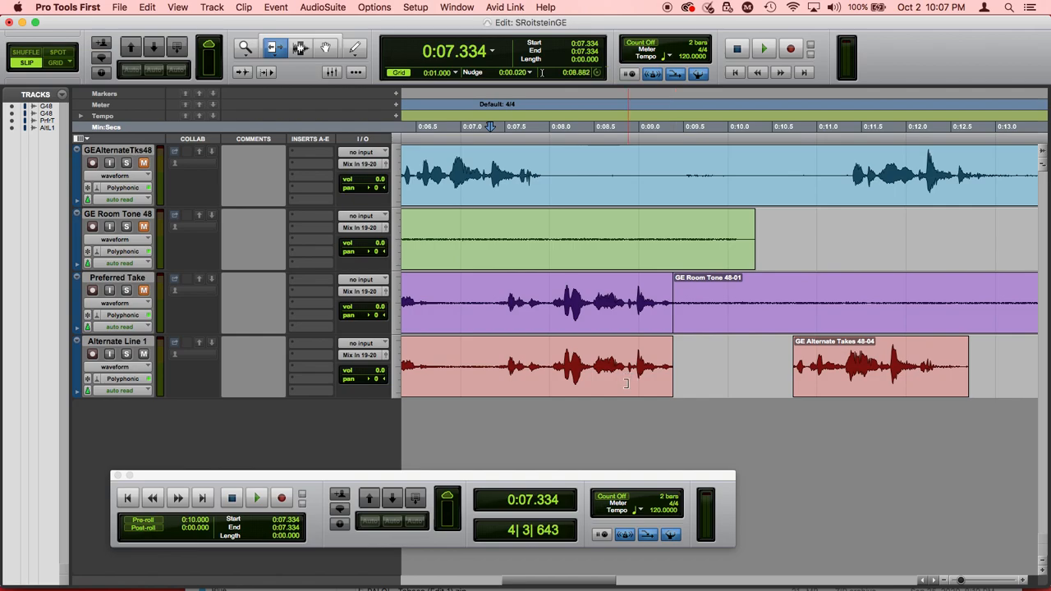
drag(670, 374, 534, 378)
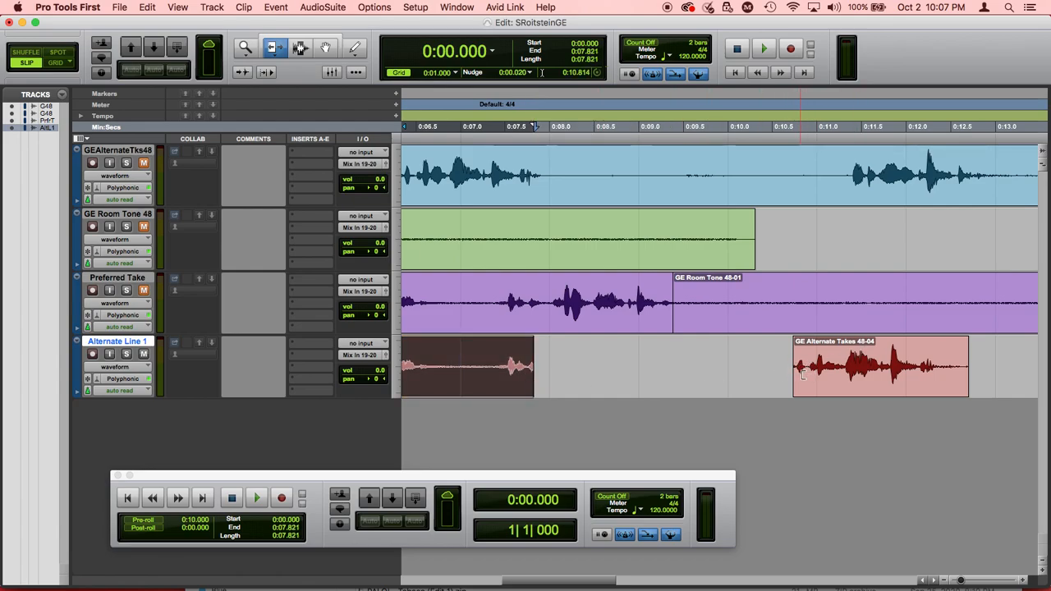
Move the trimmed alternate phrase to start at 0:07.755, overlapping the voiceover clip's end, and play the join from 0:06.708
click(324, 47)
drag(852, 363, 610, 408)
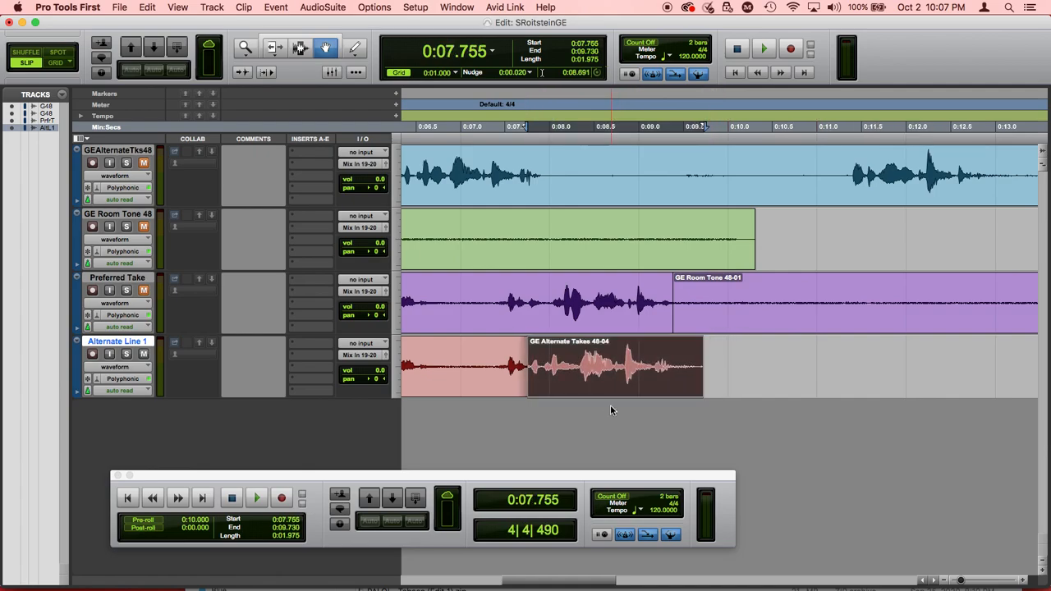
click(435, 96)
key(space)
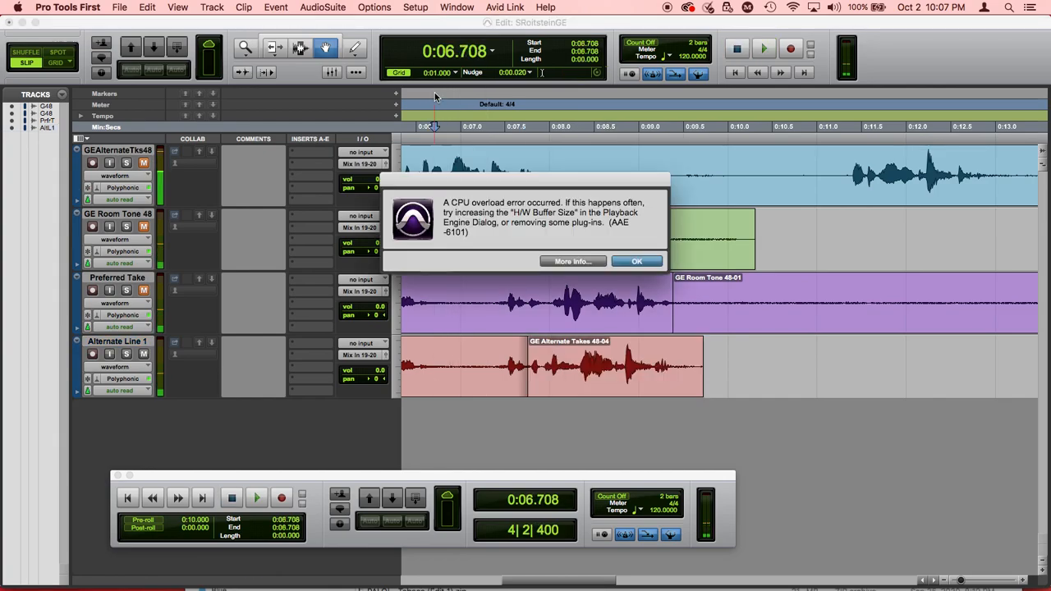
key(Return)
key(space)
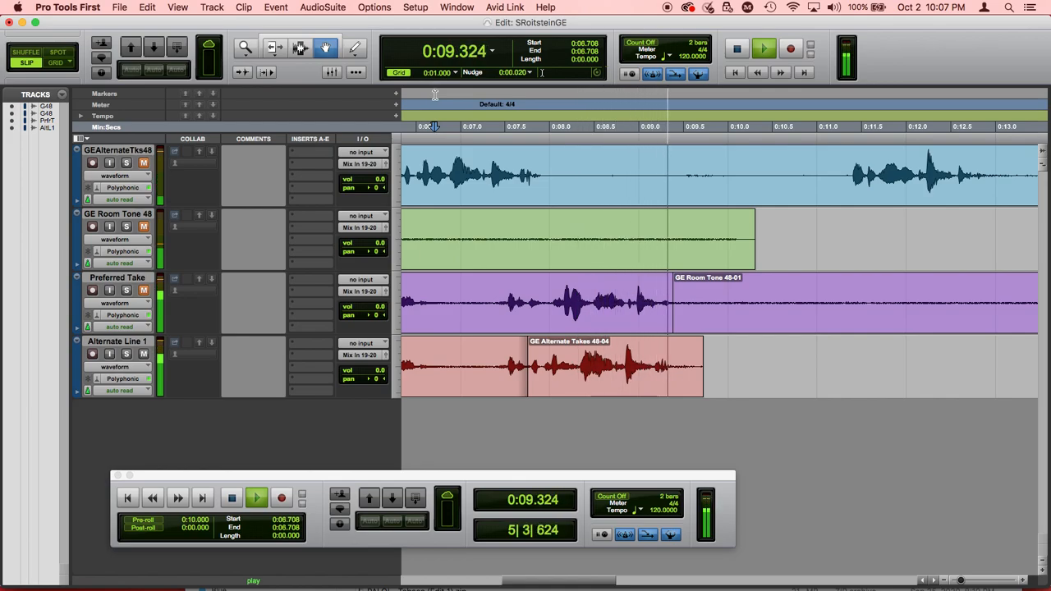
key(space)
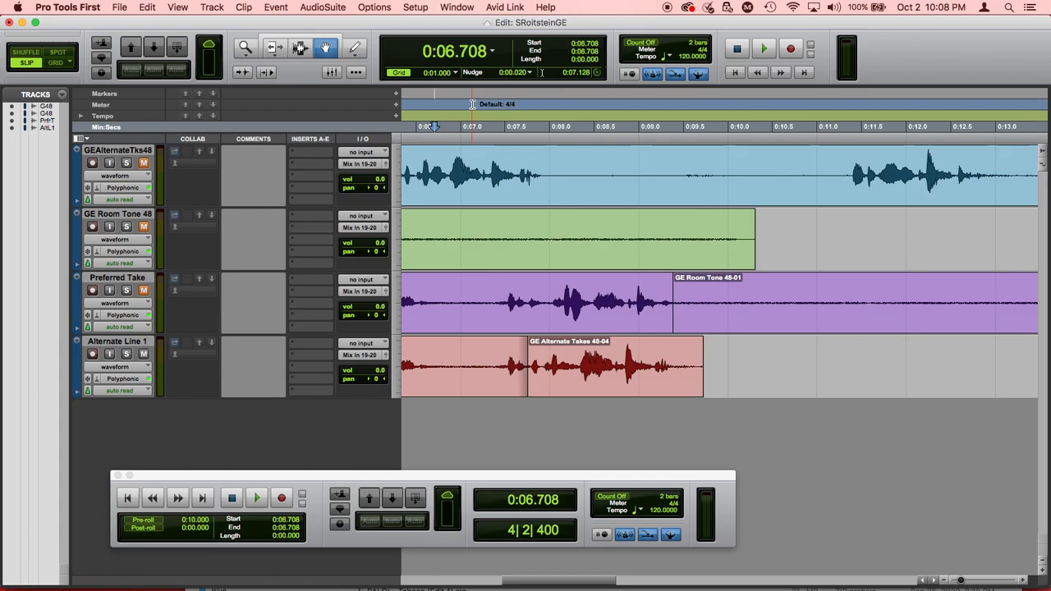
Review the scripted lines on Chrome's assignment page and crossfade Alternate Line 1's join between voiceover and alternate phrase from 0:07.743 to 0:07.773
key(super+Tab)
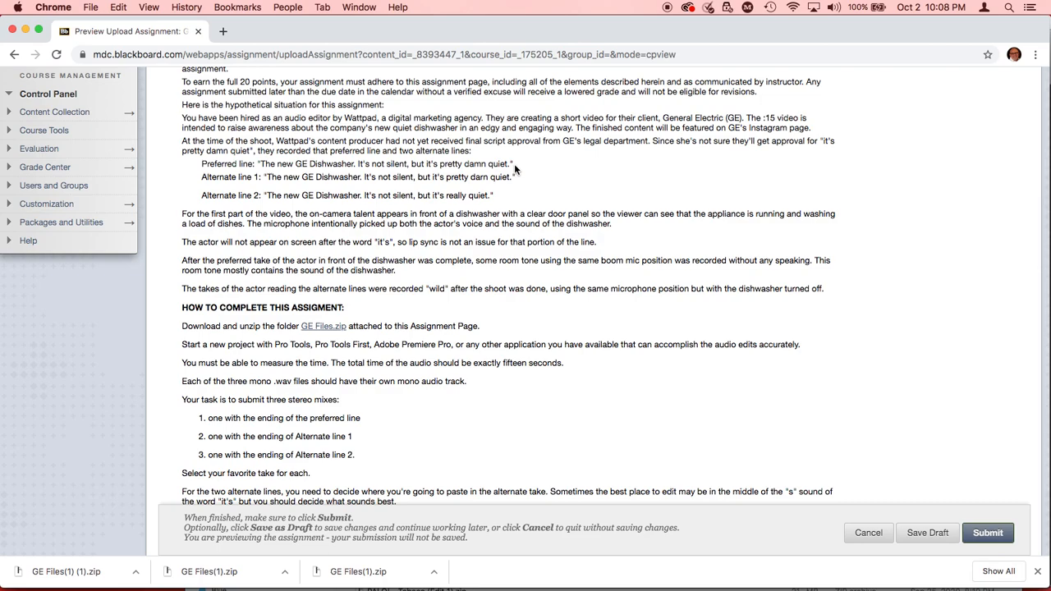
key(super+Tab)
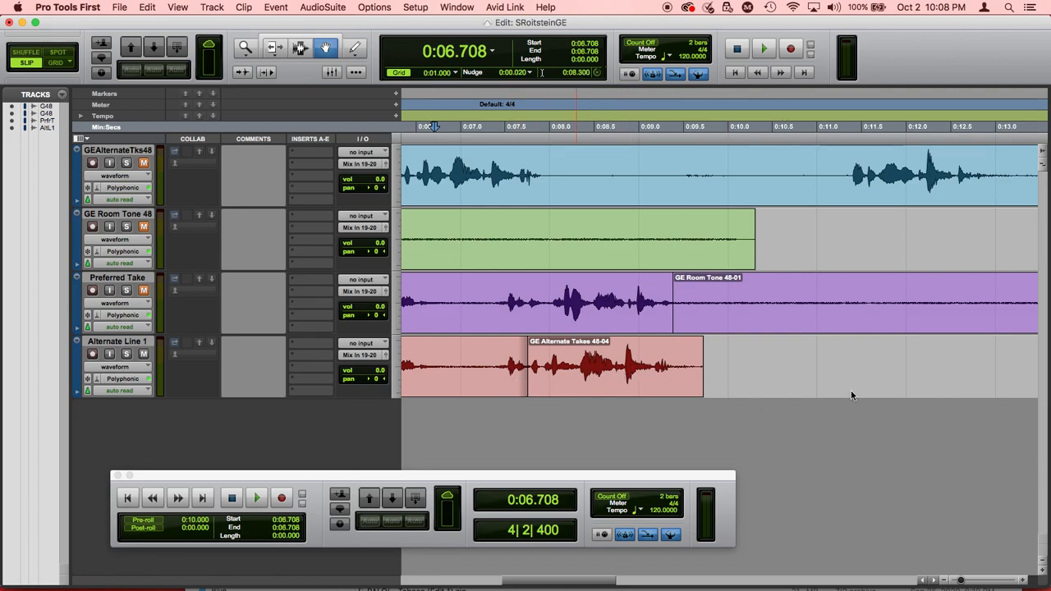
click(1022, 583)
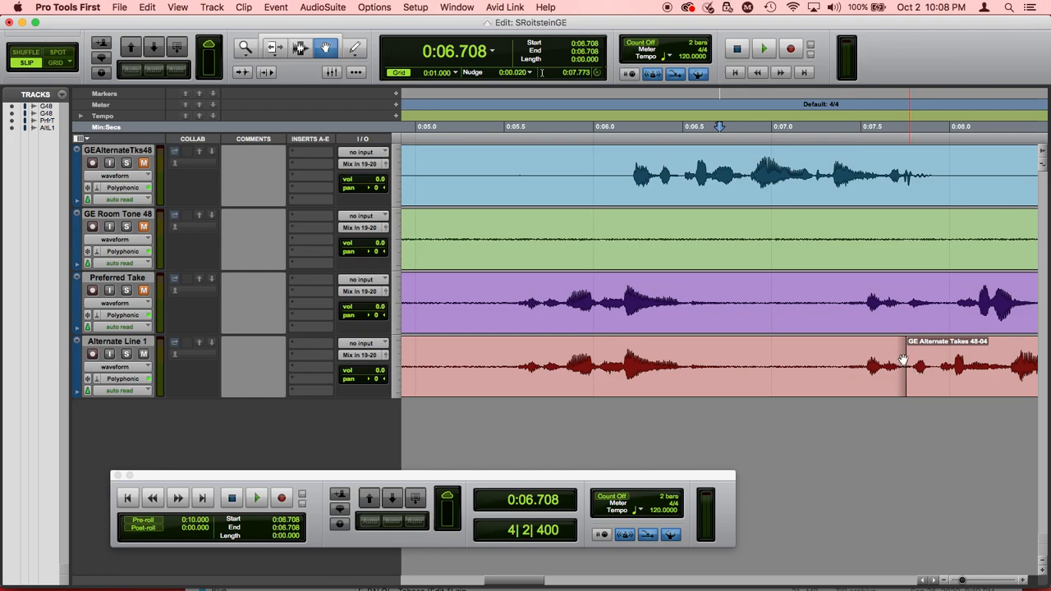
click(301, 48)
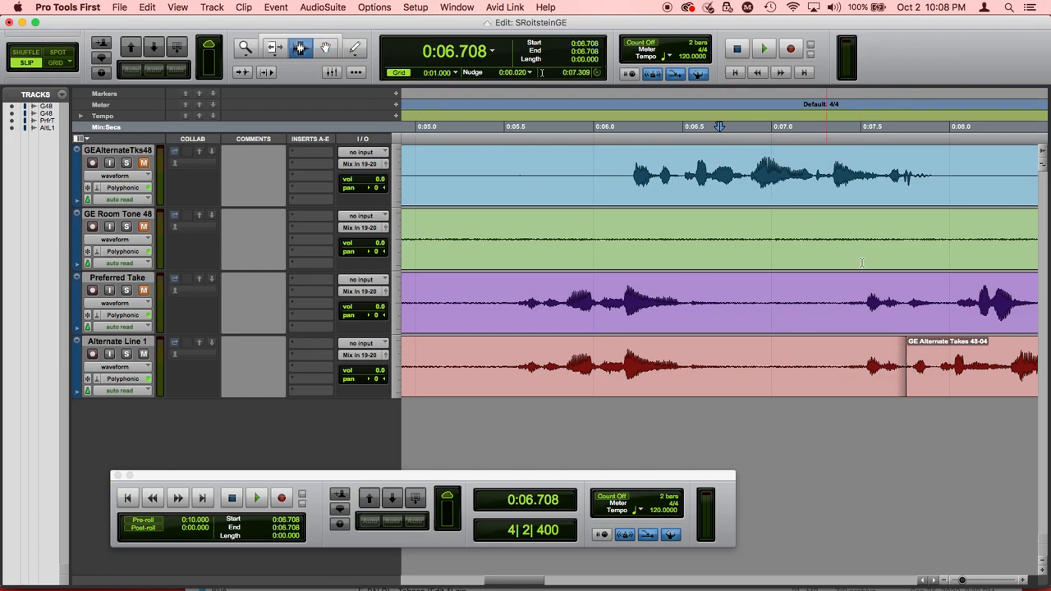
click(907, 367)
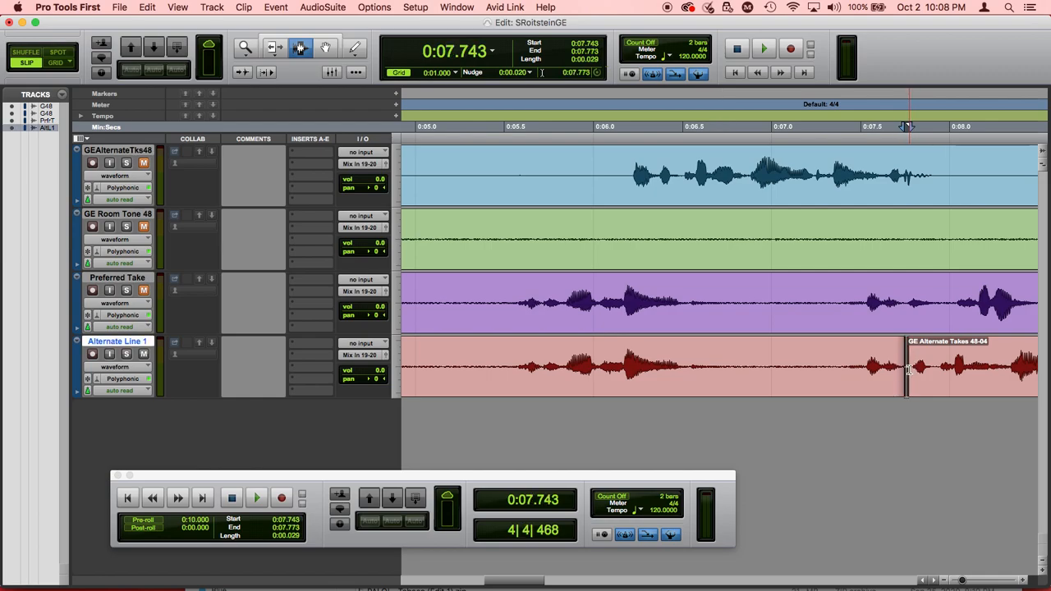
key(super+f)
key(Return)
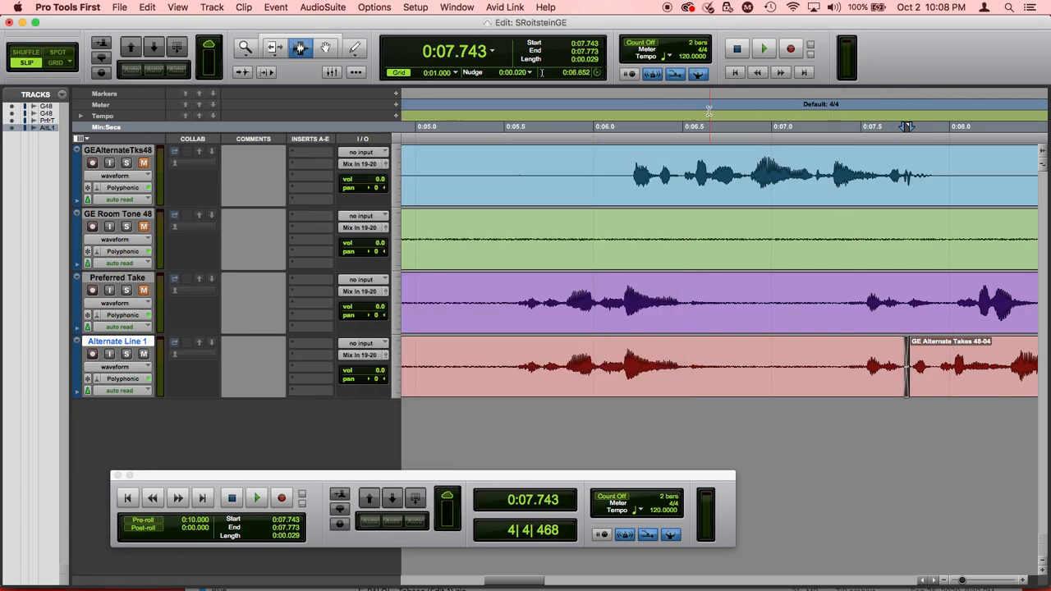
Play the crossfaded join from 0:06.649
click(709, 110)
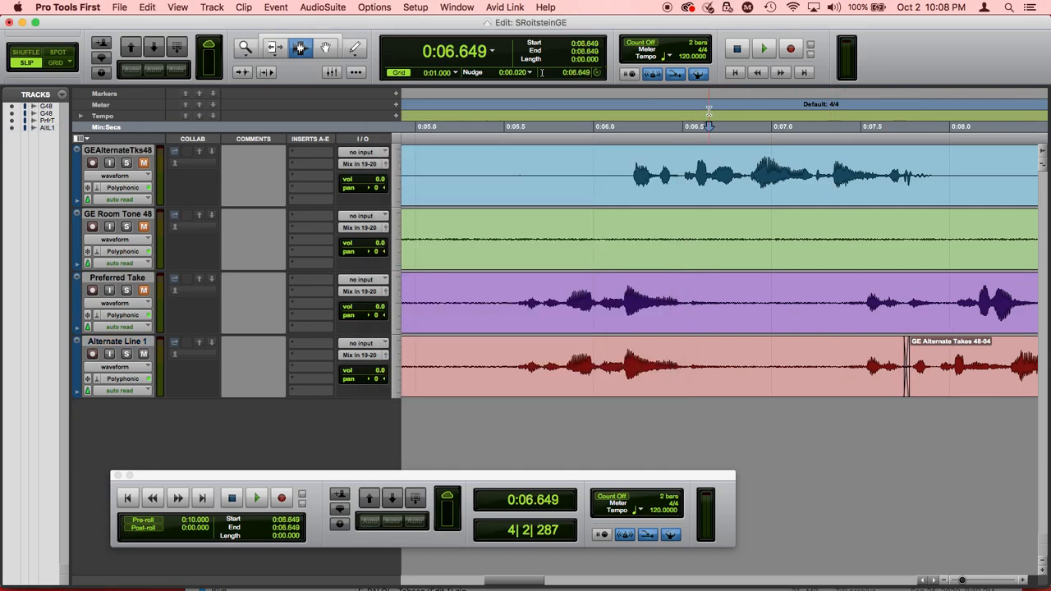
key(space)
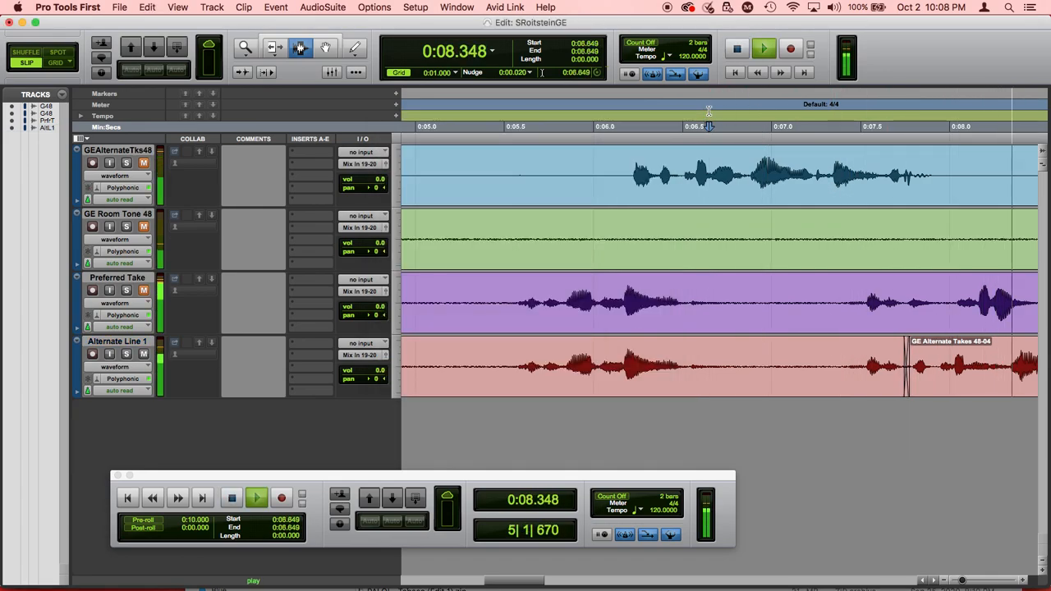
key(space)
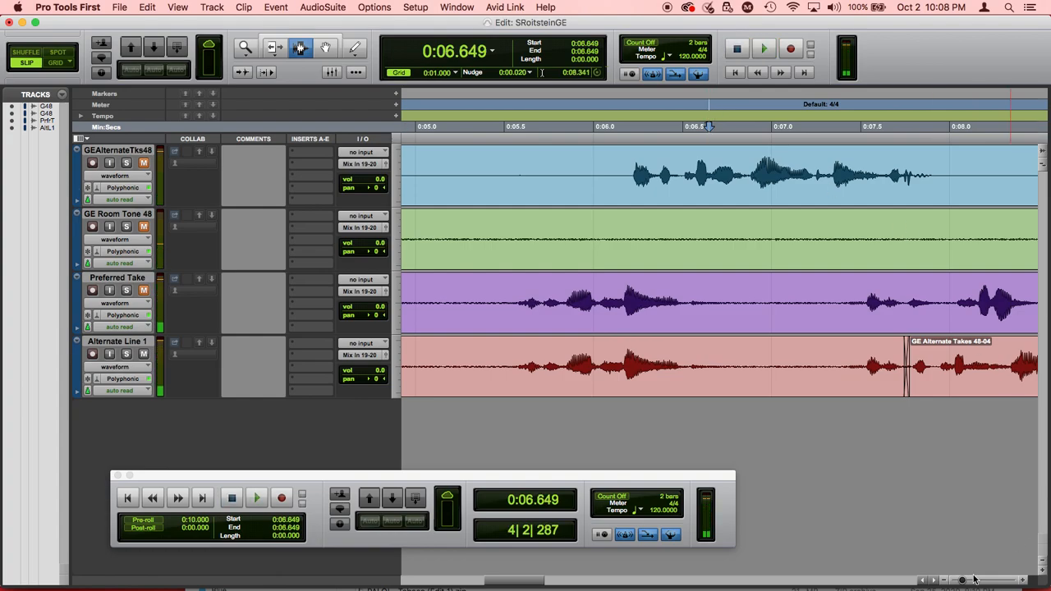
Move the first room tone clip on the Alternate Line 1 track earlier so it starts at 0:13.421
click(944, 581)
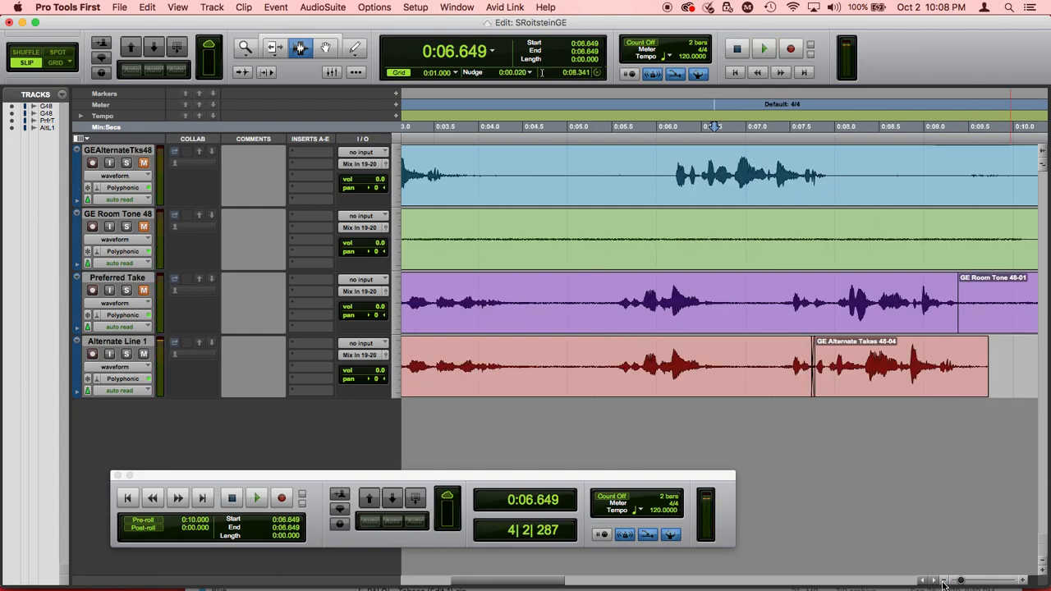
click(944, 581)
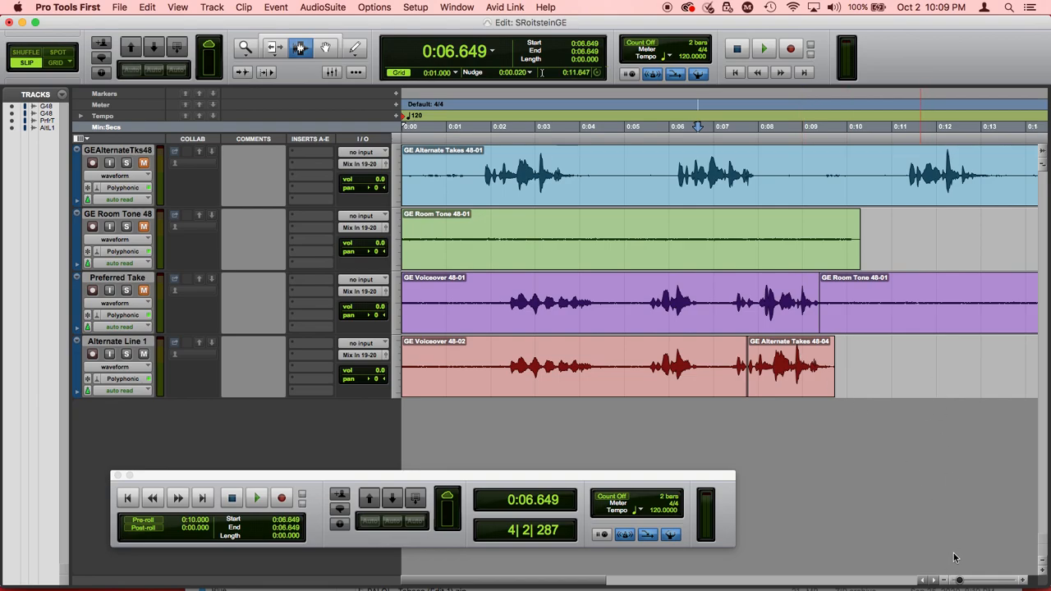
click(943, 582)
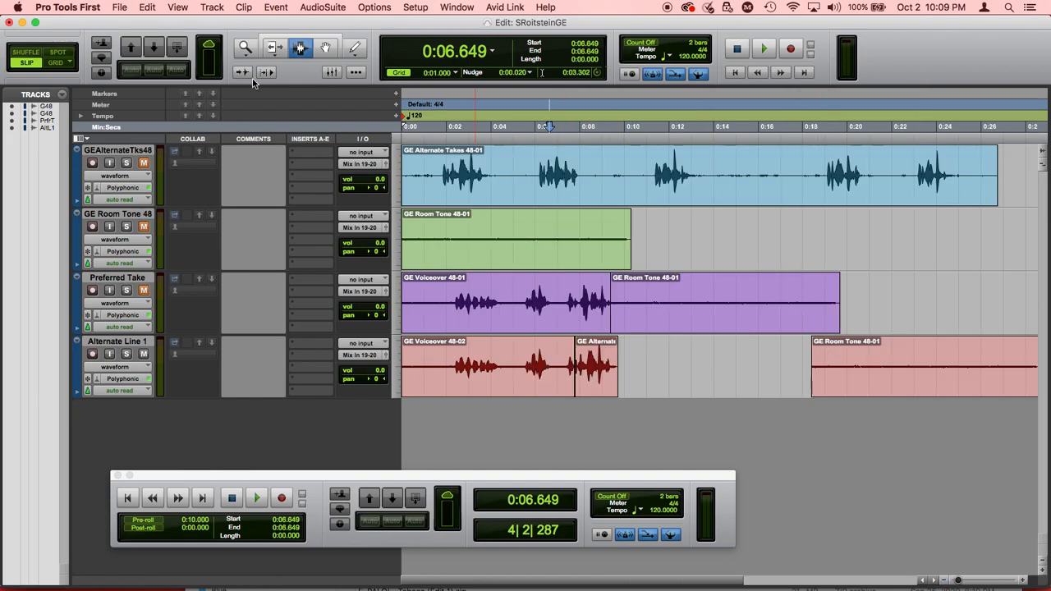
click(325, 47)
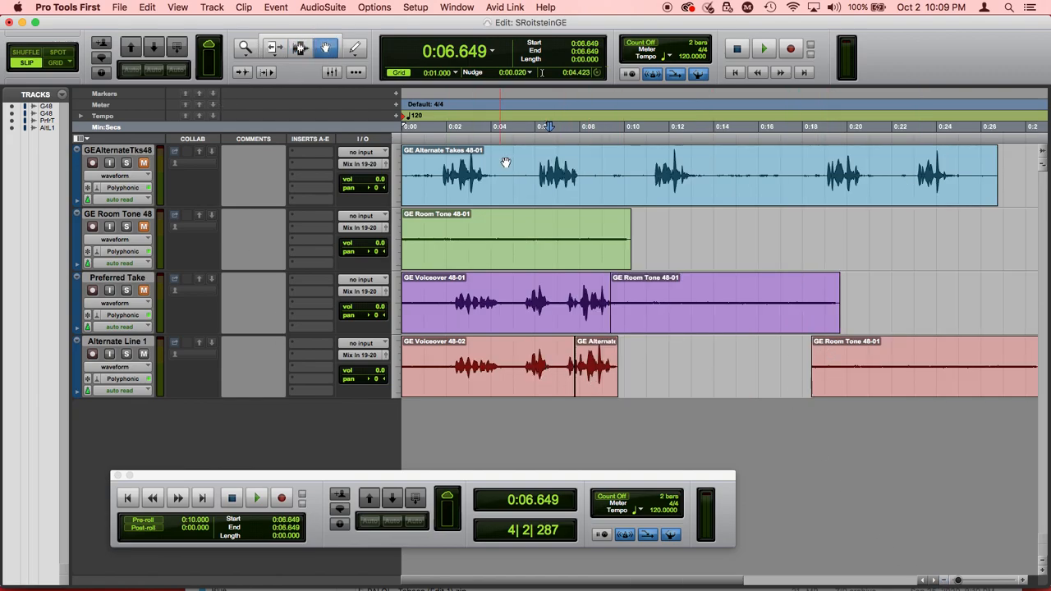
click(878, 368)
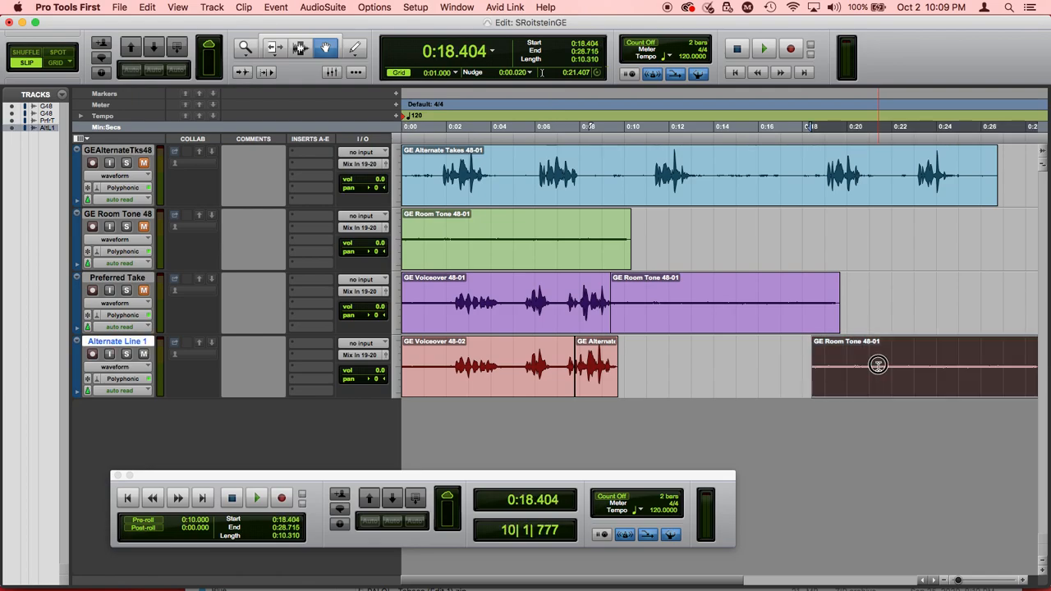
drag(878, 366, 769, 408)
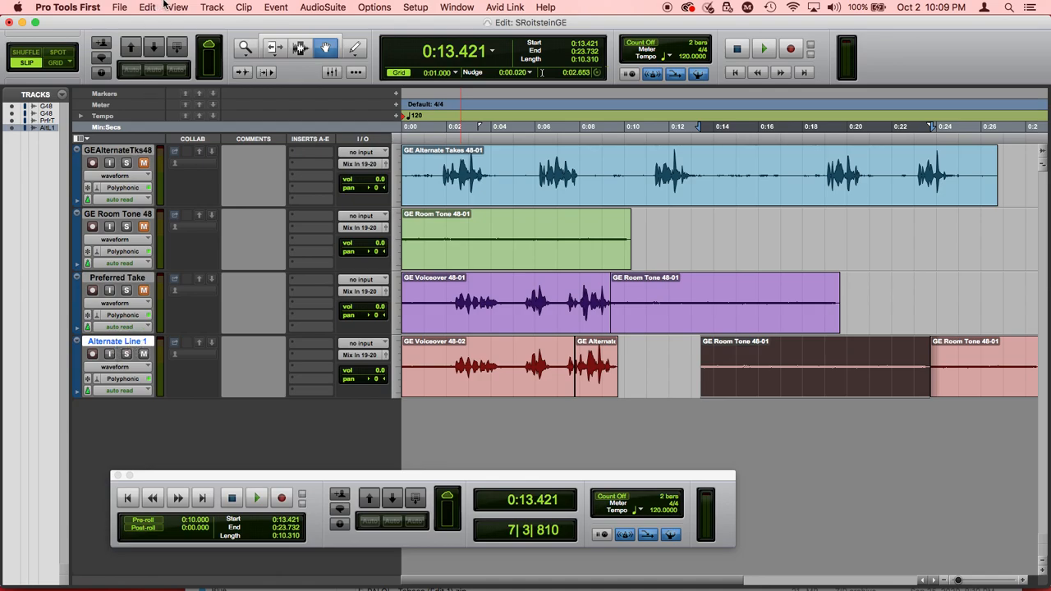
Duplicate the Alternate Line 1 track once and delete the voiceover and alternate phrase clips from the duplicate, keeping its room tone
click(209, 7)
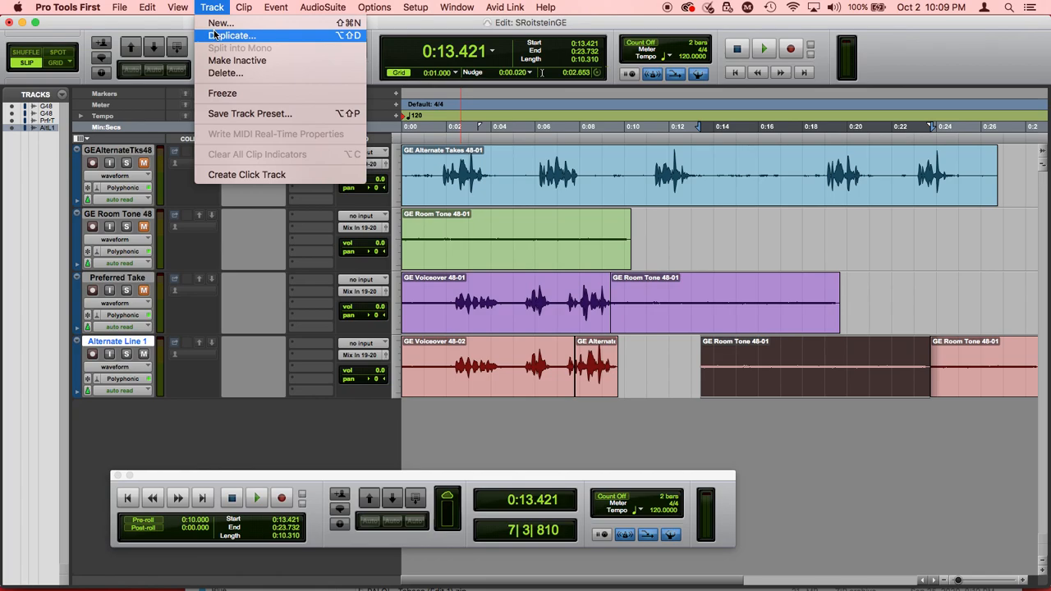
click(213, 36)
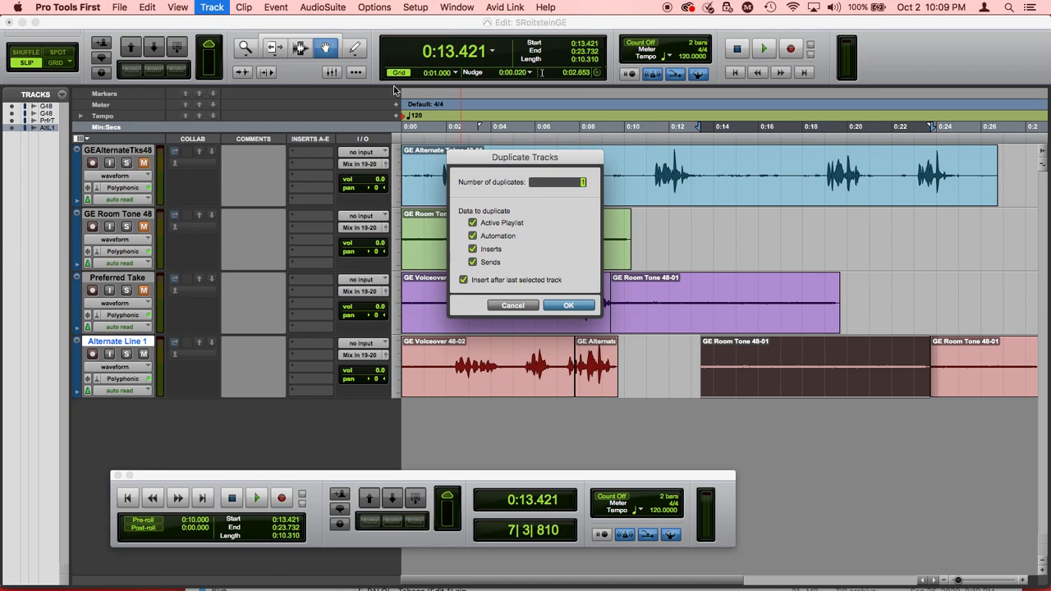
key(Return)
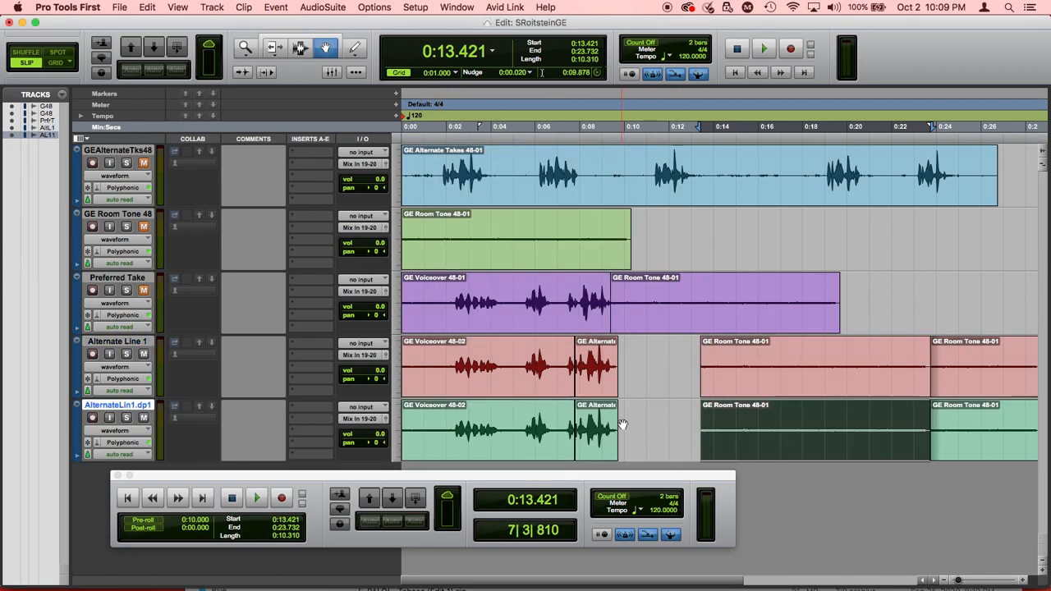
click(594, 423)
key(Delete)
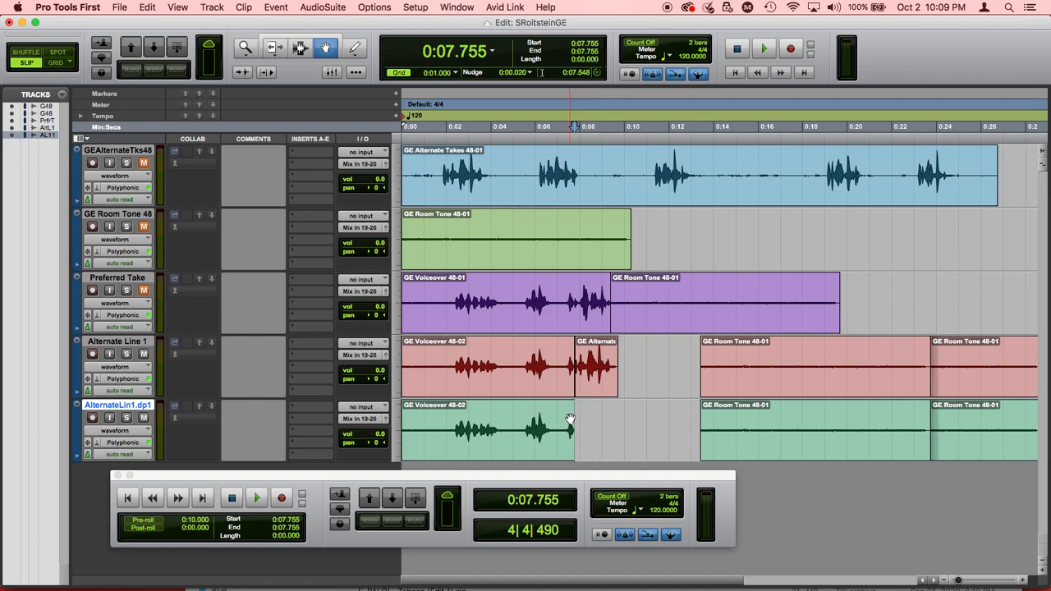
click(566, 421)
key(Delete)
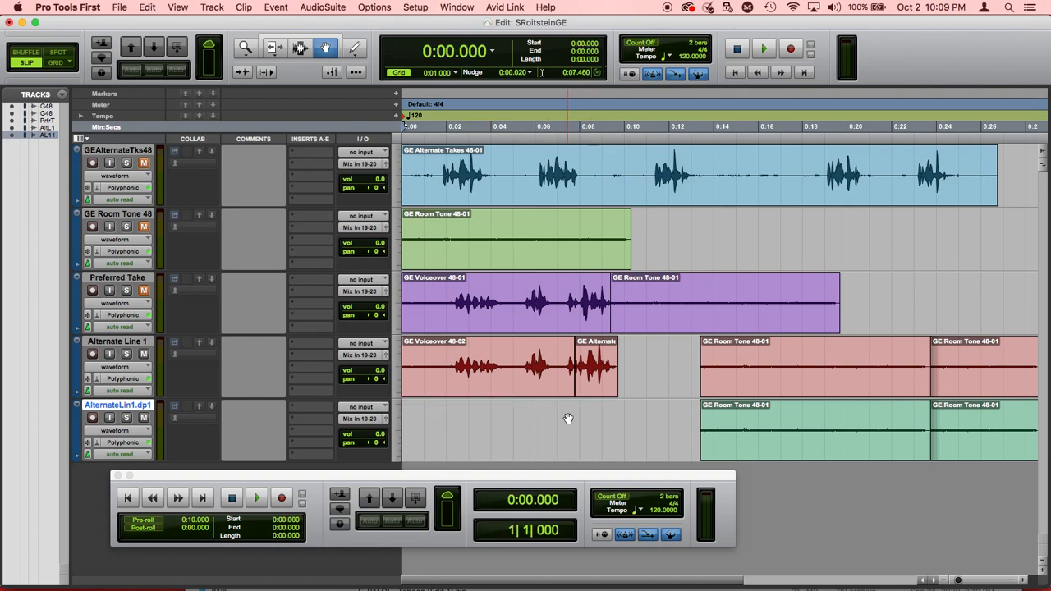
Rename the duplicated track as Alternate Line 1 Room Tone
double_click(116, 405)
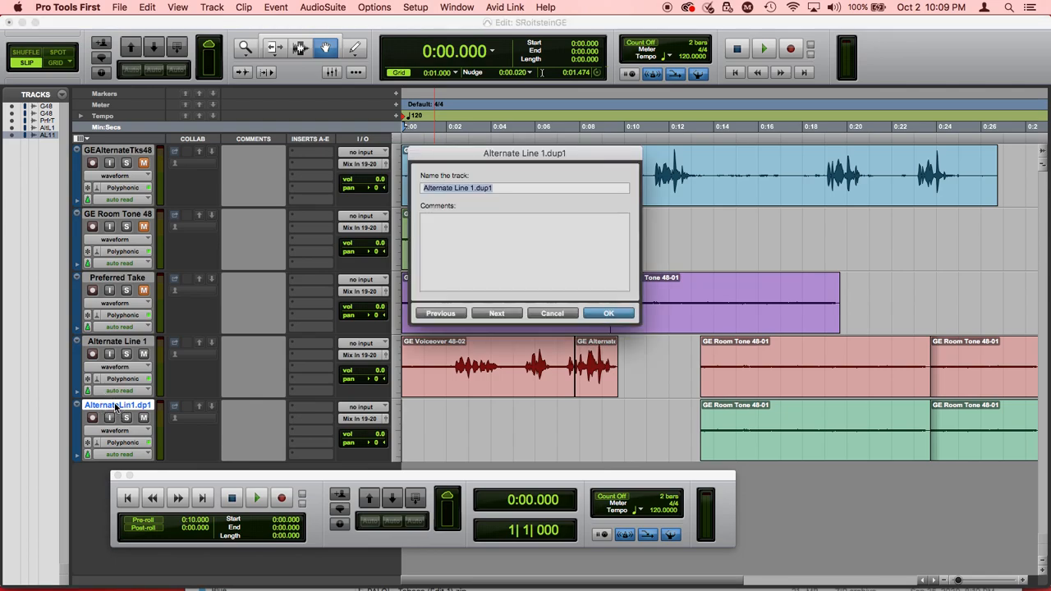
key(Right)
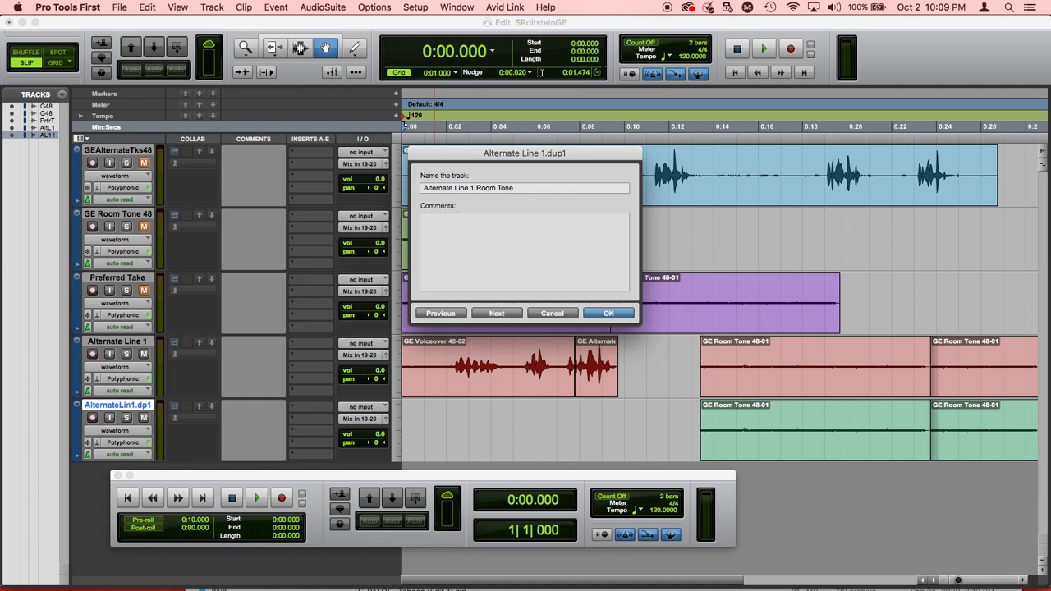
key(Return)
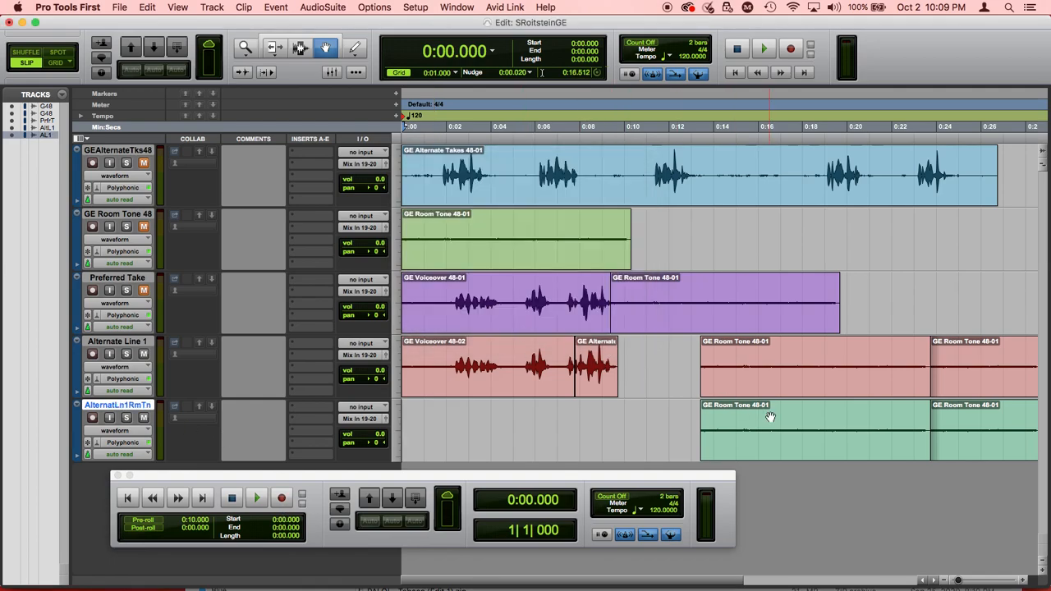
Move the new track's first room tone clip to start at 0:07.701, beneath the alternate phrase, and play the session from the beginning
drag(777, 418, 649, 436)
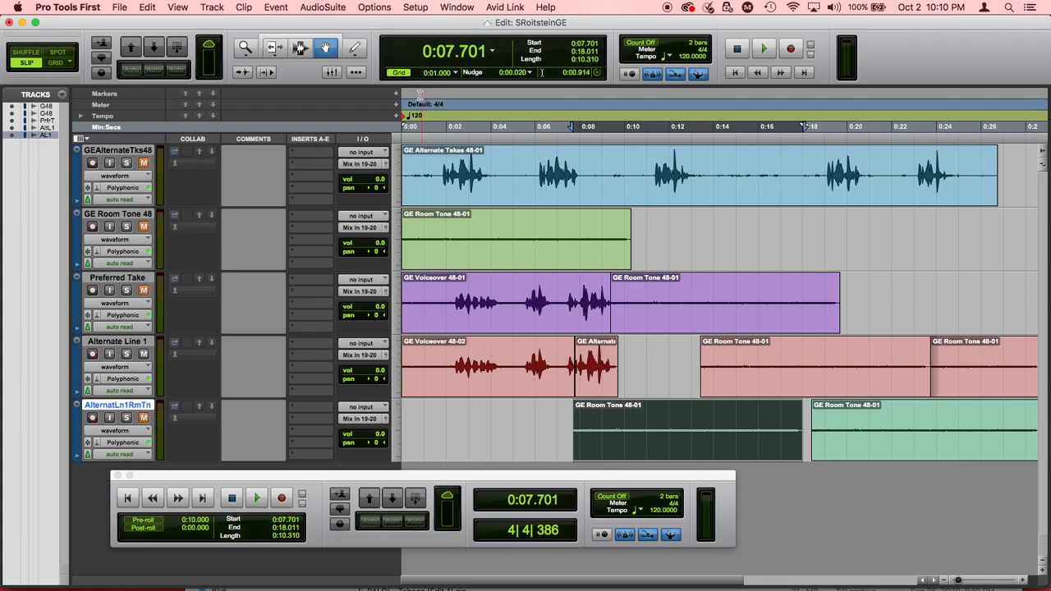
click(131, 499)
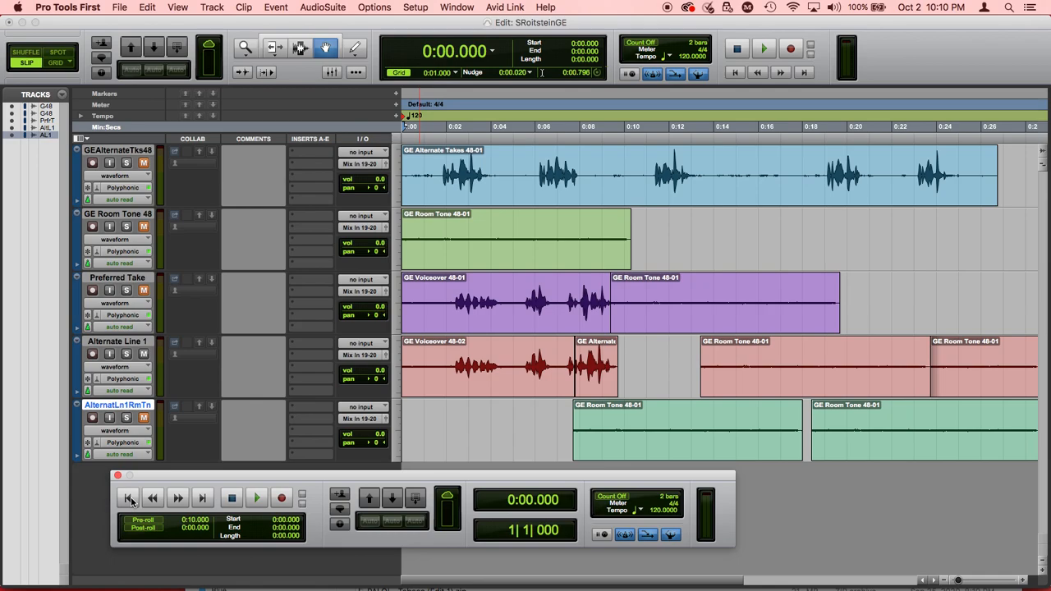
key(space)
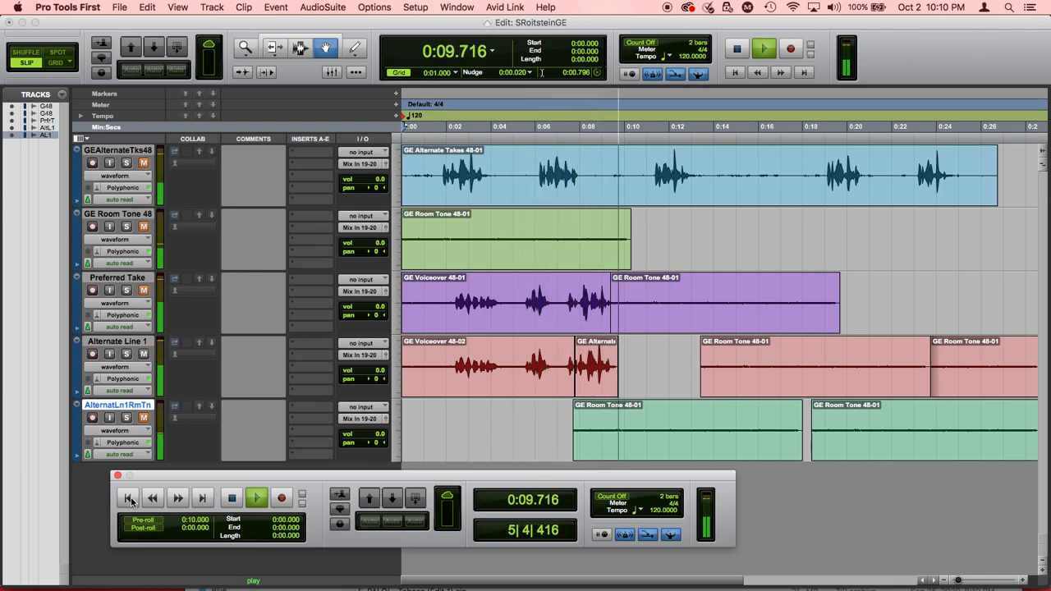
key(Return)
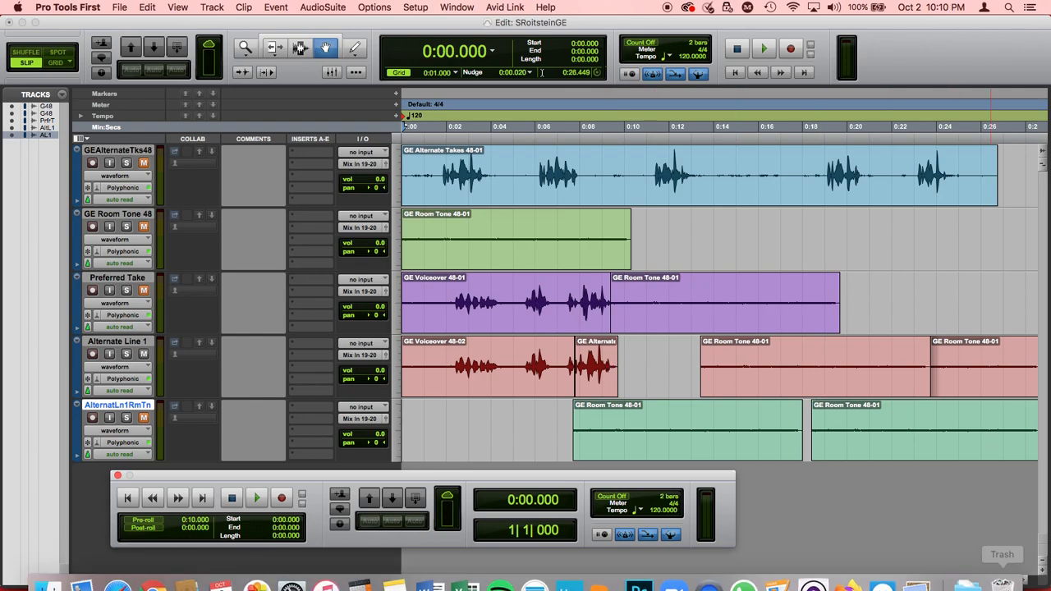
Examine the crossfaded join closely and play it from 0:07.312 with the room tone underneath, dismissing any playback error
click(1024, 581)
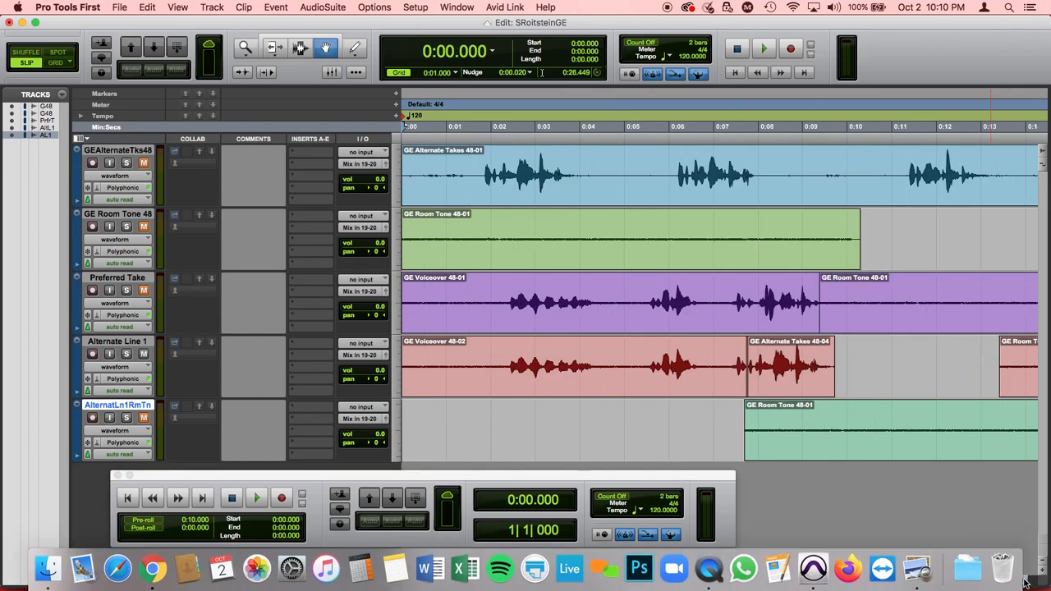
click(1024, 580)
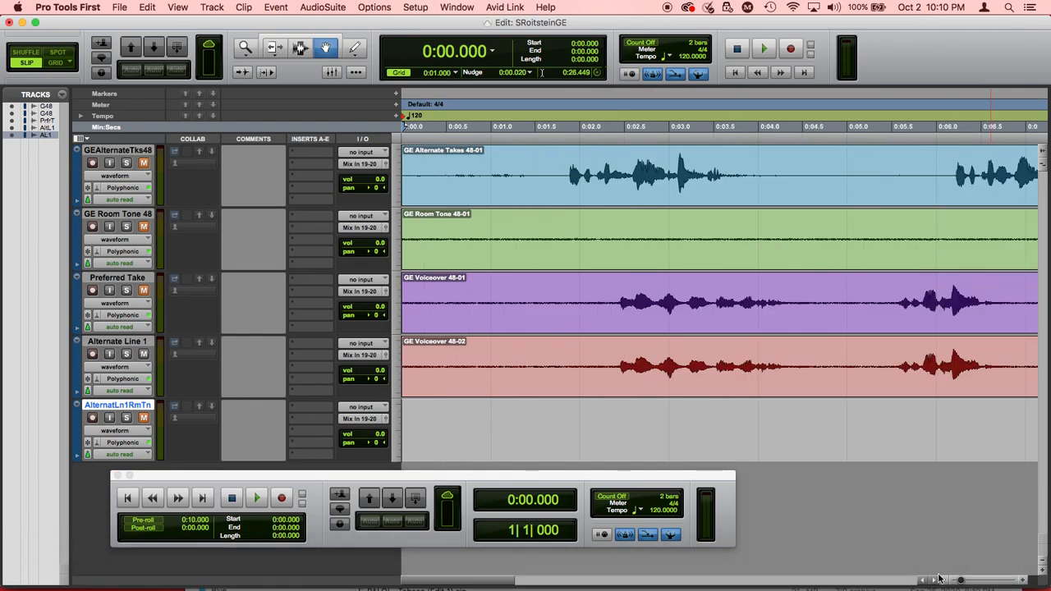
click(935, 580)
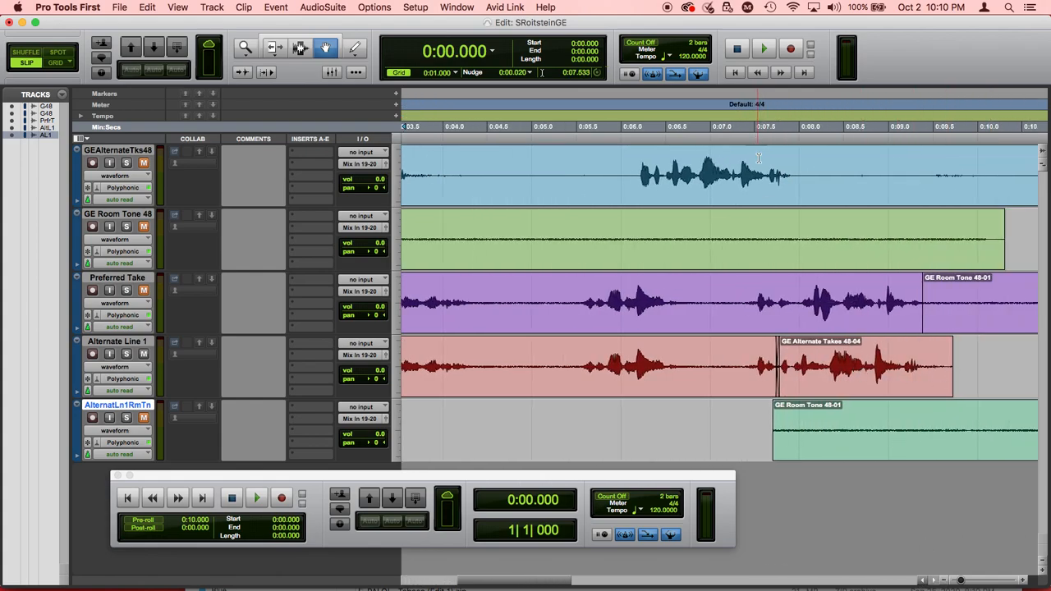
click(750, 413)
click(738, 97)
key(space)
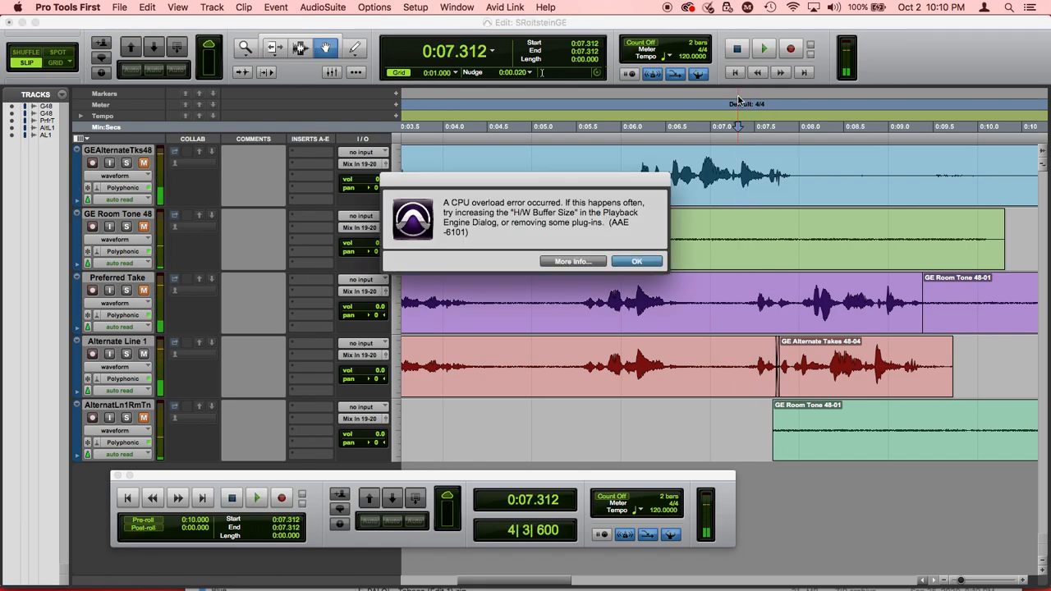
key(Return)
key(space)
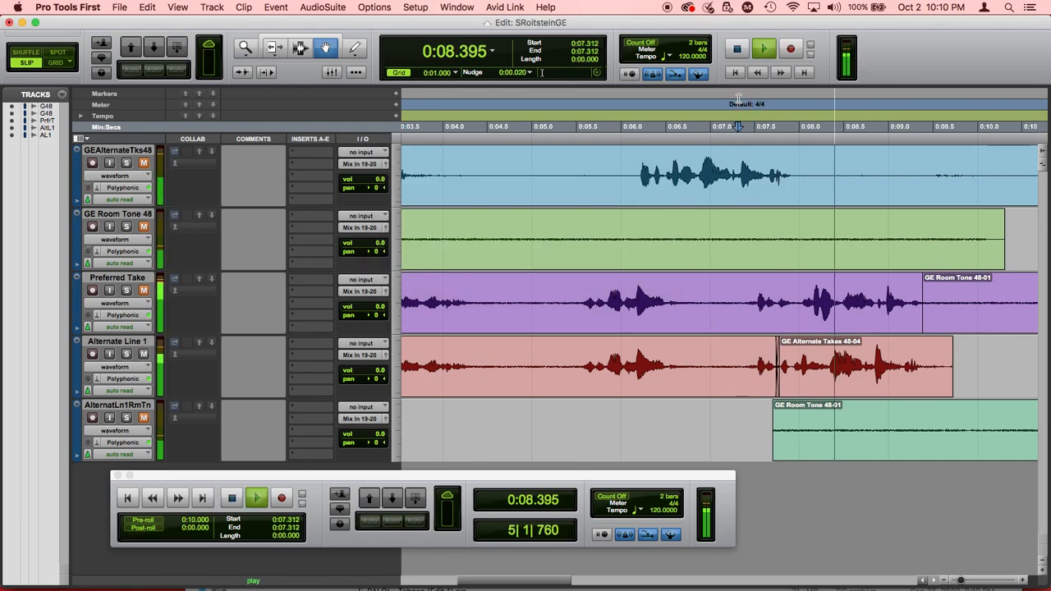
key(space)
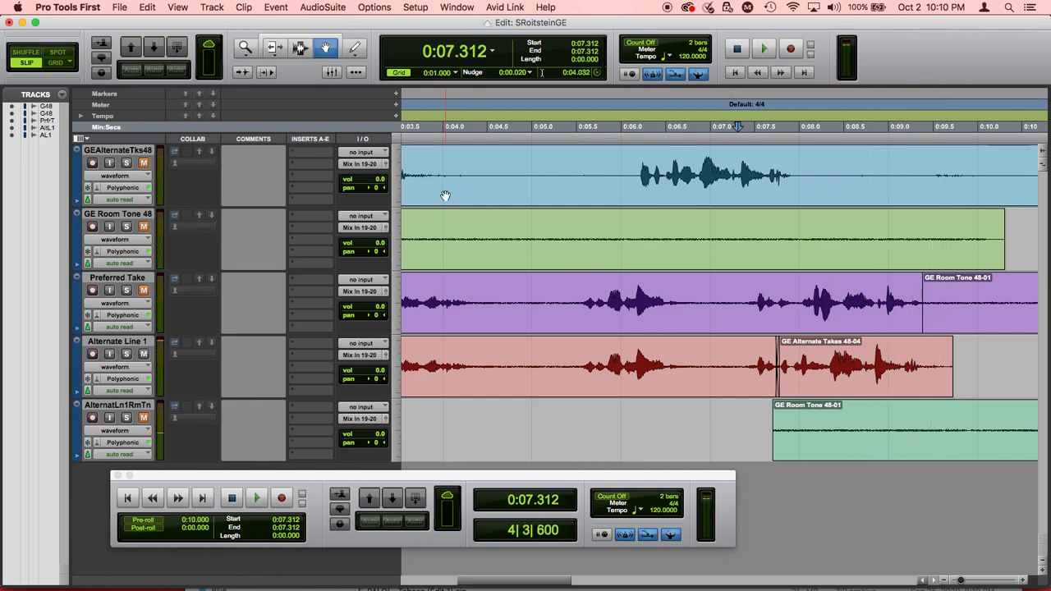
Trim the end of the alternate phrase clip on Alternate Line 1 to 0:09.199 with the Trim tool
click(274, 48)
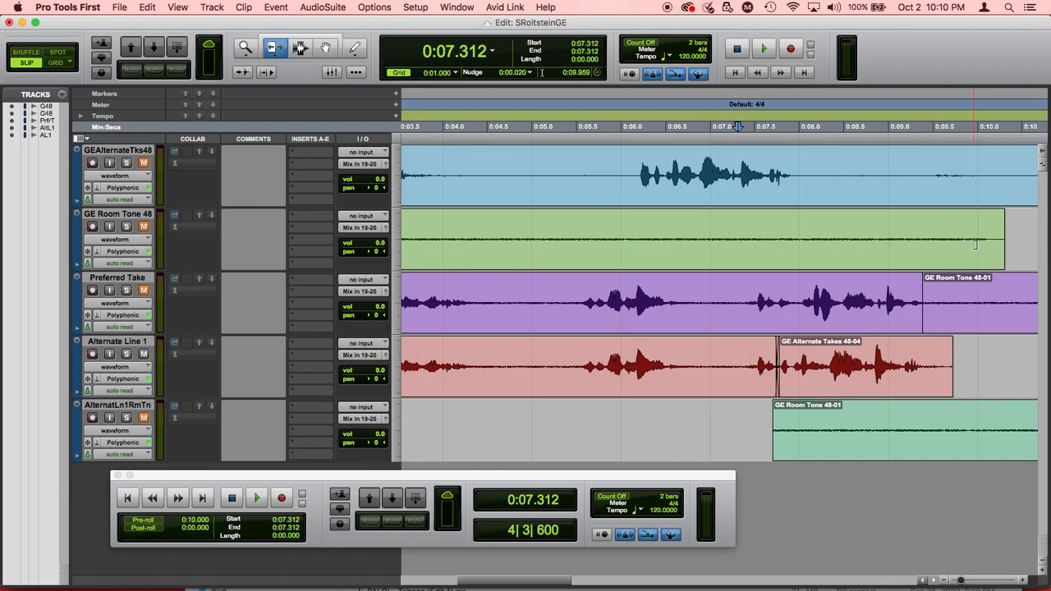
click(949, 354)
drag(951, 354, 905, 350)
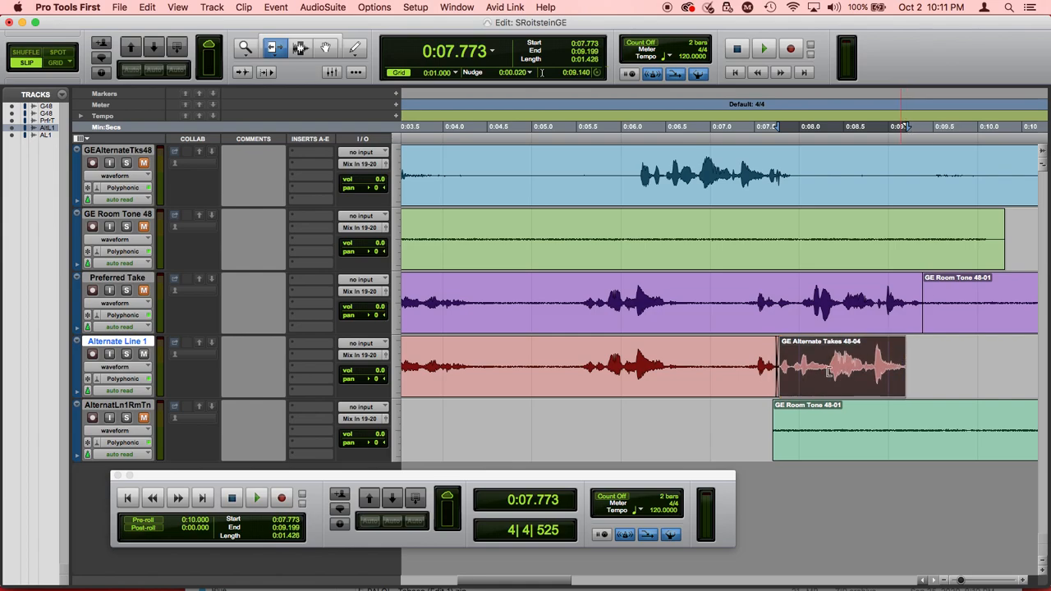
Play the session from 0:06.745 to check the trimmed end of the alternate phrase
click(688, 109)
key(space)
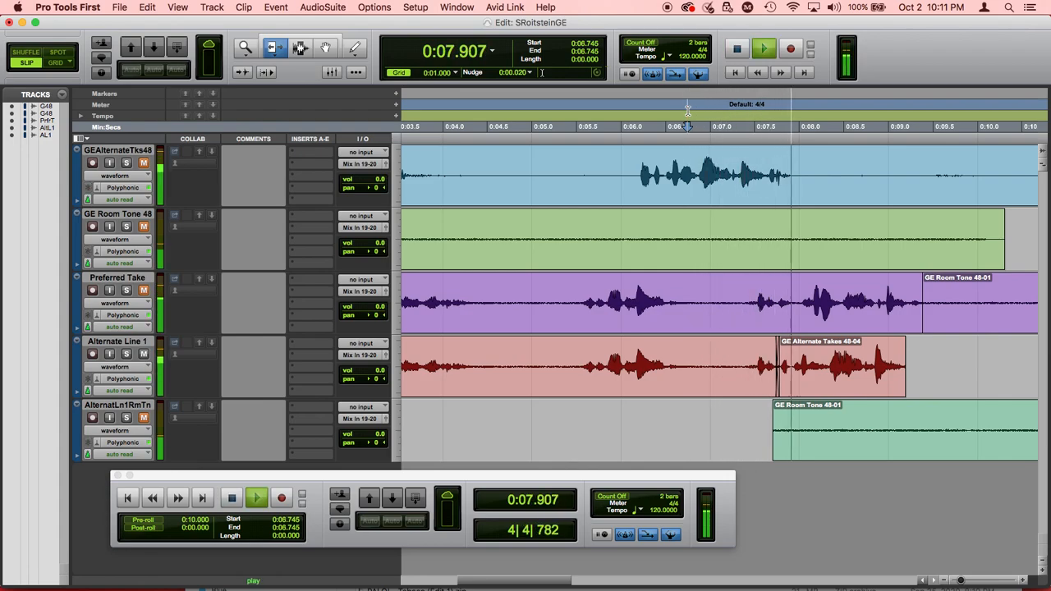
key(space)
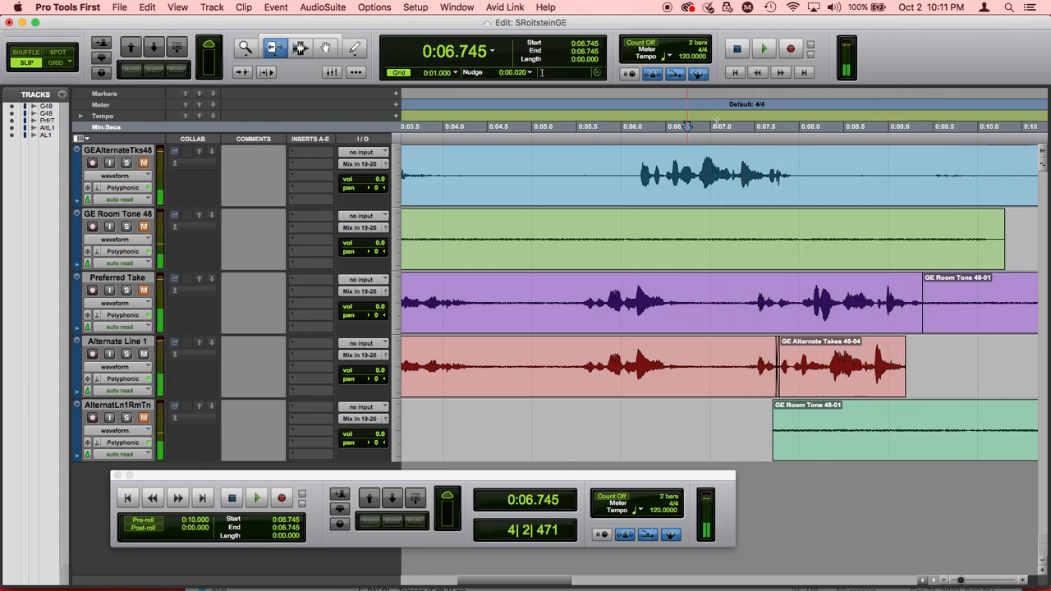
Extend the end of the alternate phrase clip on Alternate Line 1 to 0:09.258 and play it from 0:06.951
mouse_move(903, 381)
mouse_down()
mouse_move(923, 383)
mouse_move(911, 384)
mouse_up()
click(1022, 39)
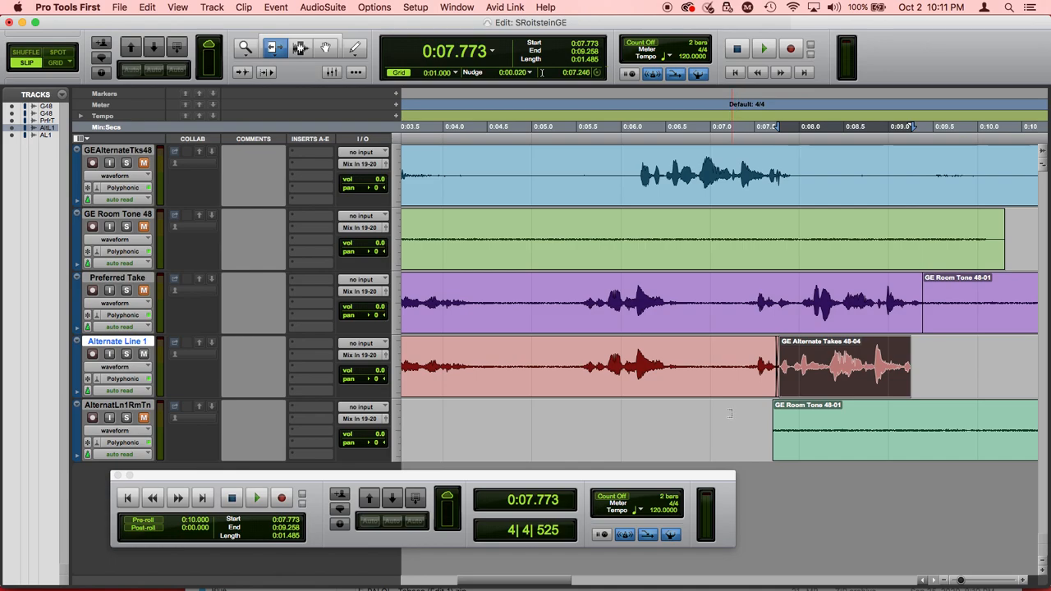
click(706, 119)
key(space)
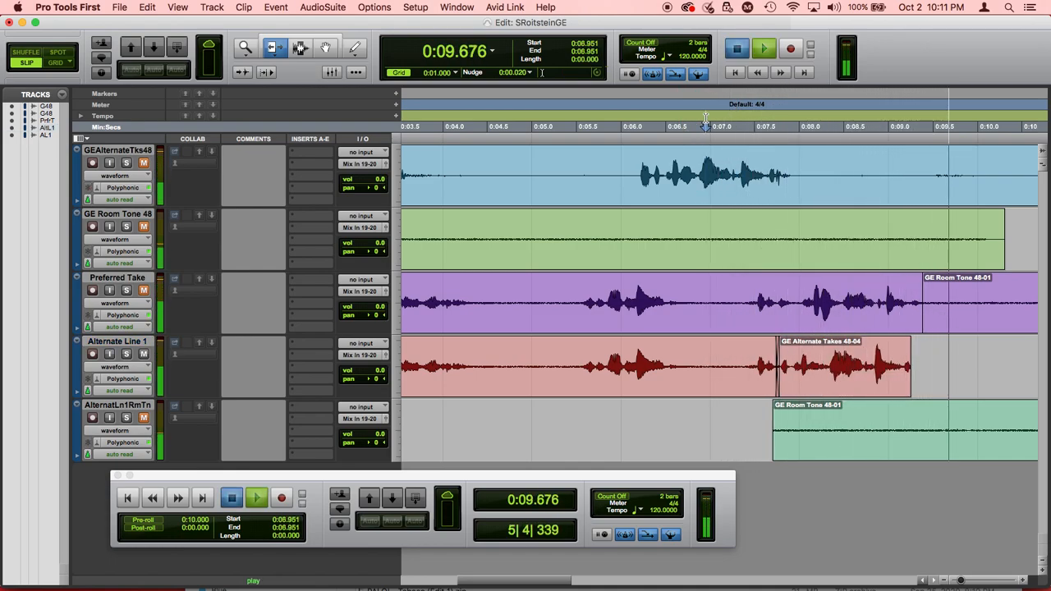
key(space)
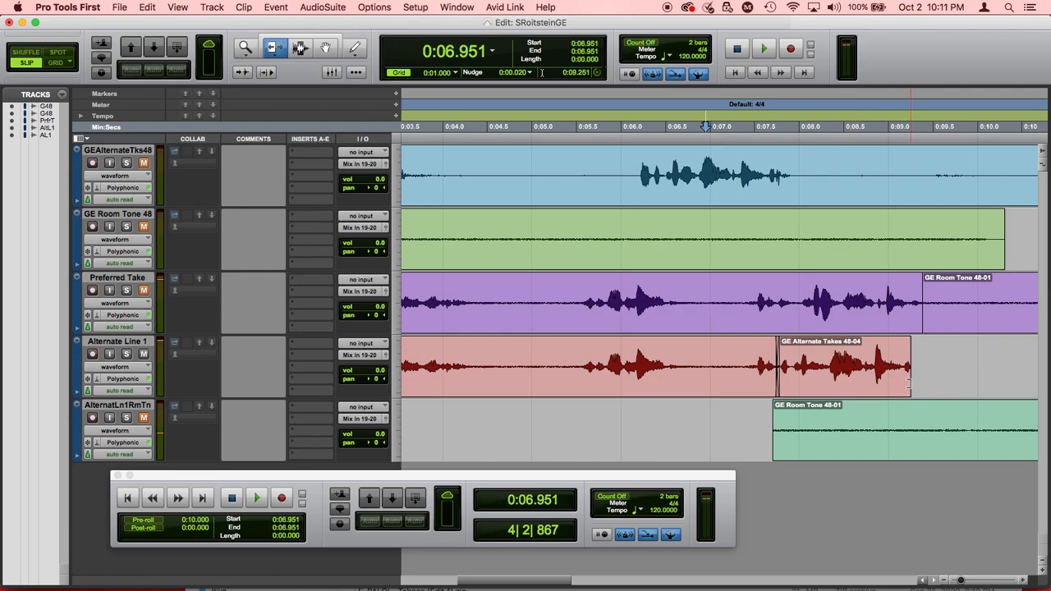
Trim the end of the alternate phrase clip to 0:09.236 and play the phrase from its start
click(908, 383)
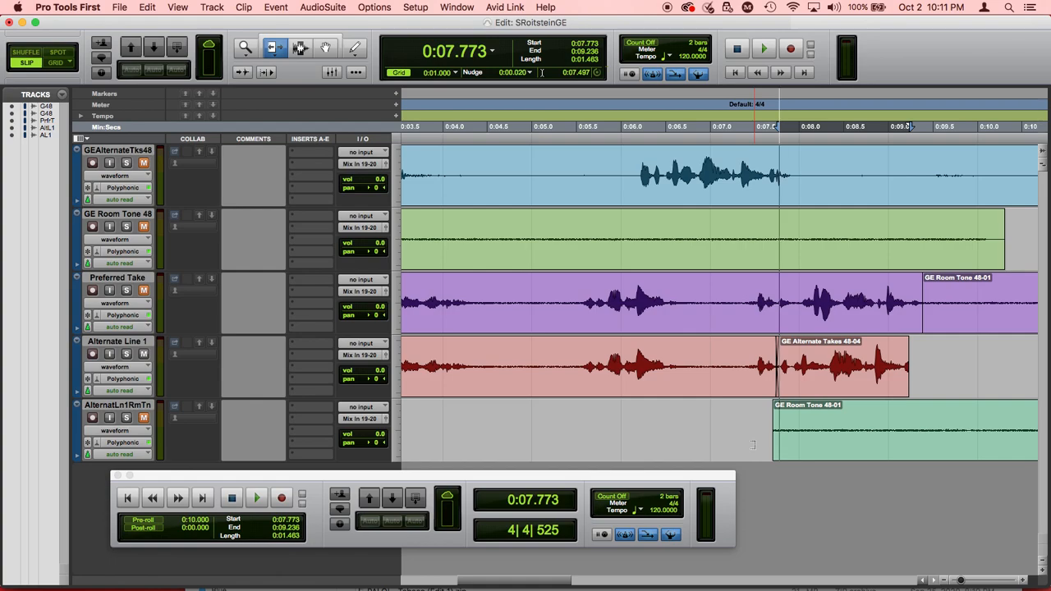
key(space)
key(space)
key(Return)
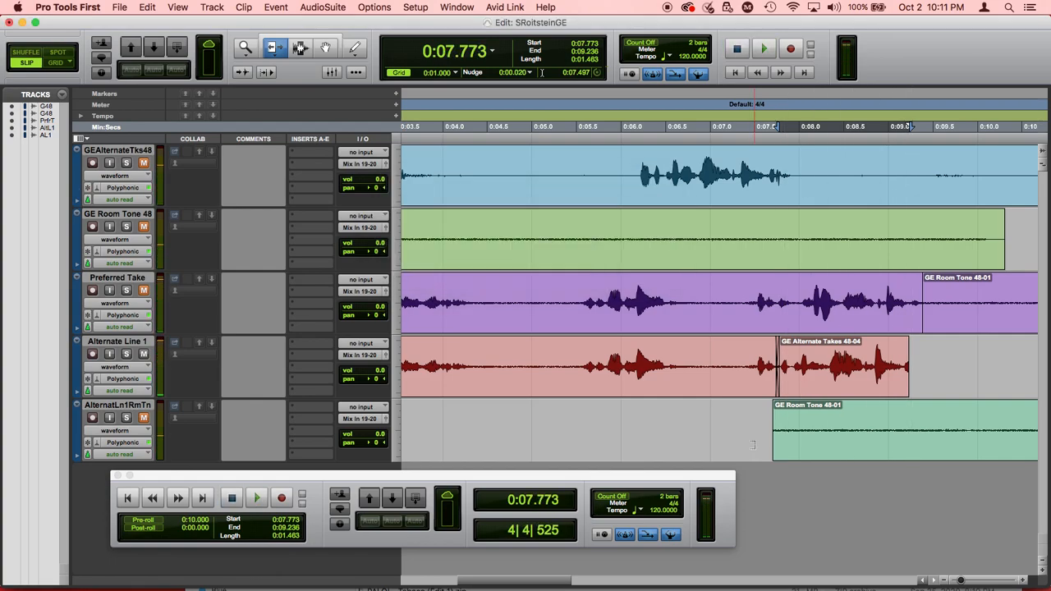
Unmute the Alternate Line 1 room tone track and play the alternate phrase with it from 0:07.773
click(142, 419)
key(space)
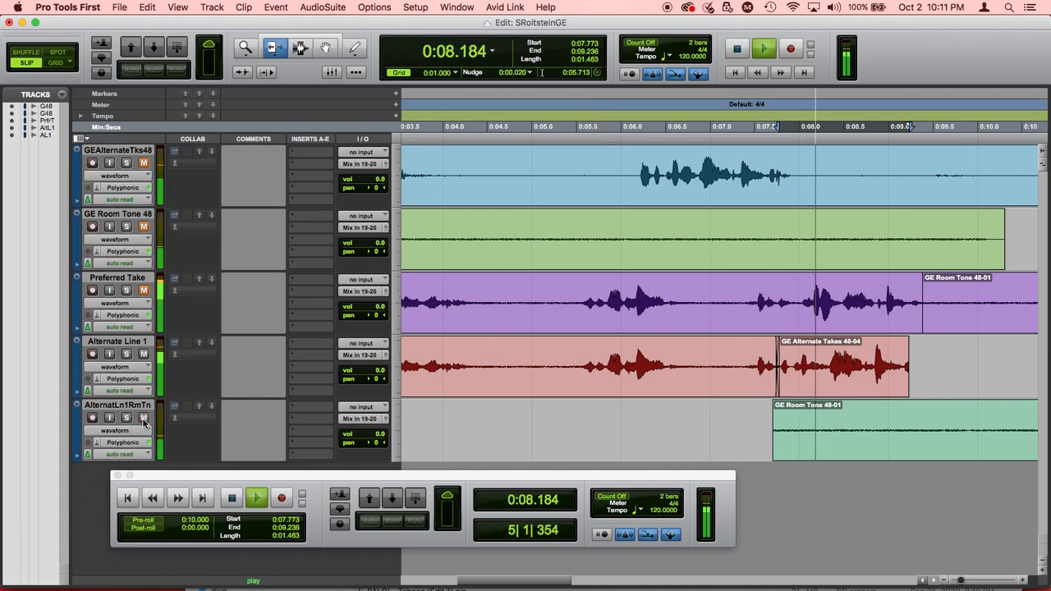
key(Return)
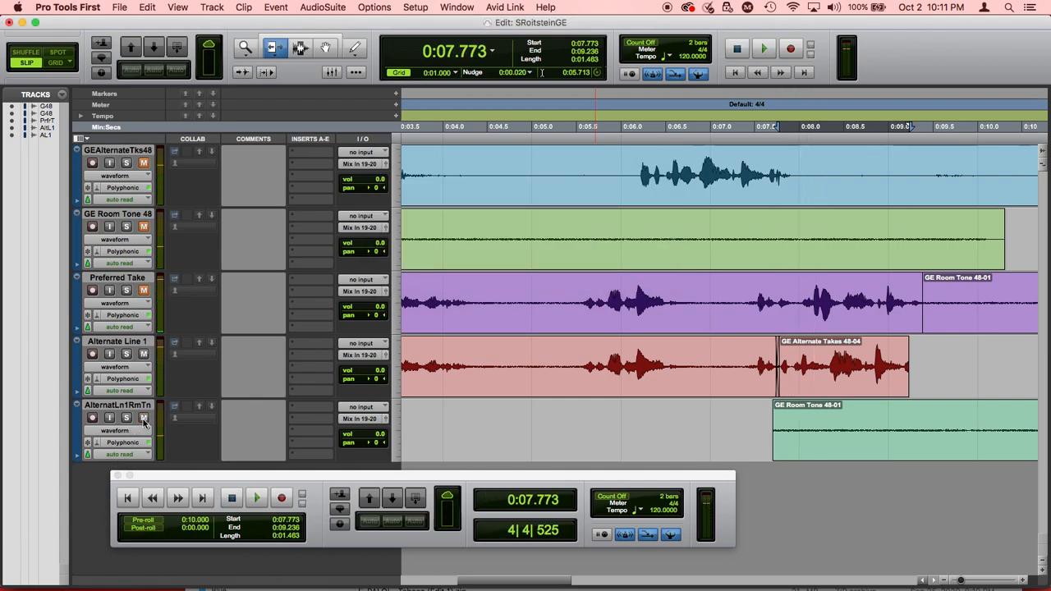
key(space)
key(space)
key(space)
Select the timeline range from 0:04.961 to 0:16.483 and play it to check the phrase running into the room tone
drag(534, 92, 942, 87)
key(space)
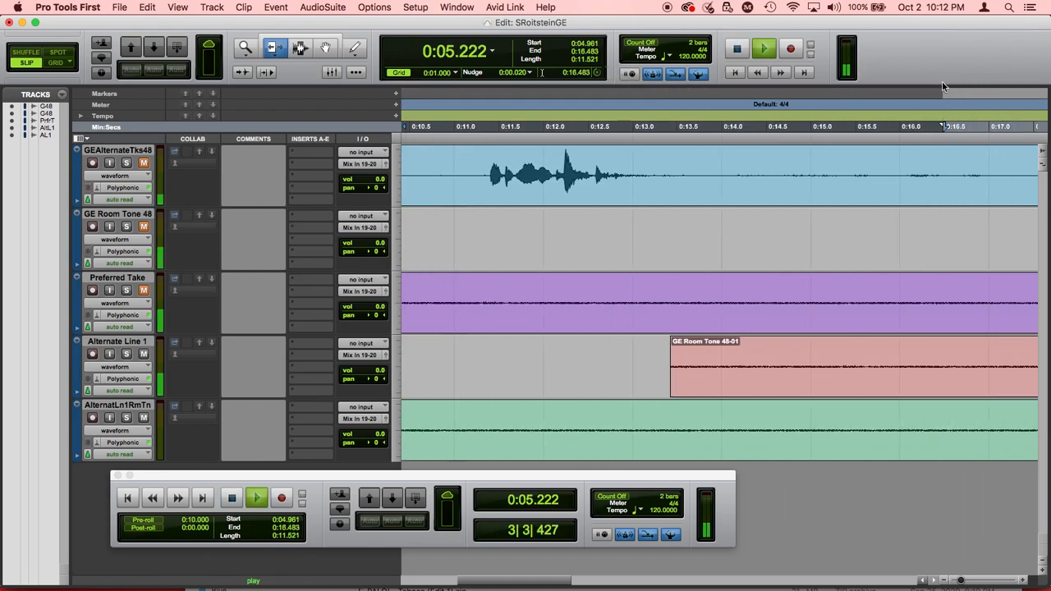
key(Return)
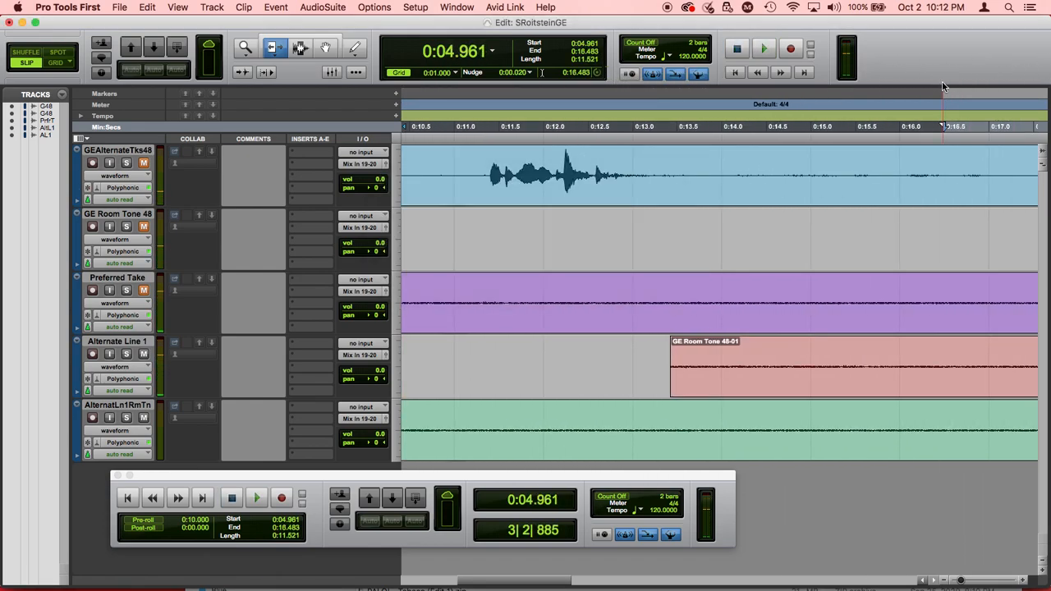
key(space)
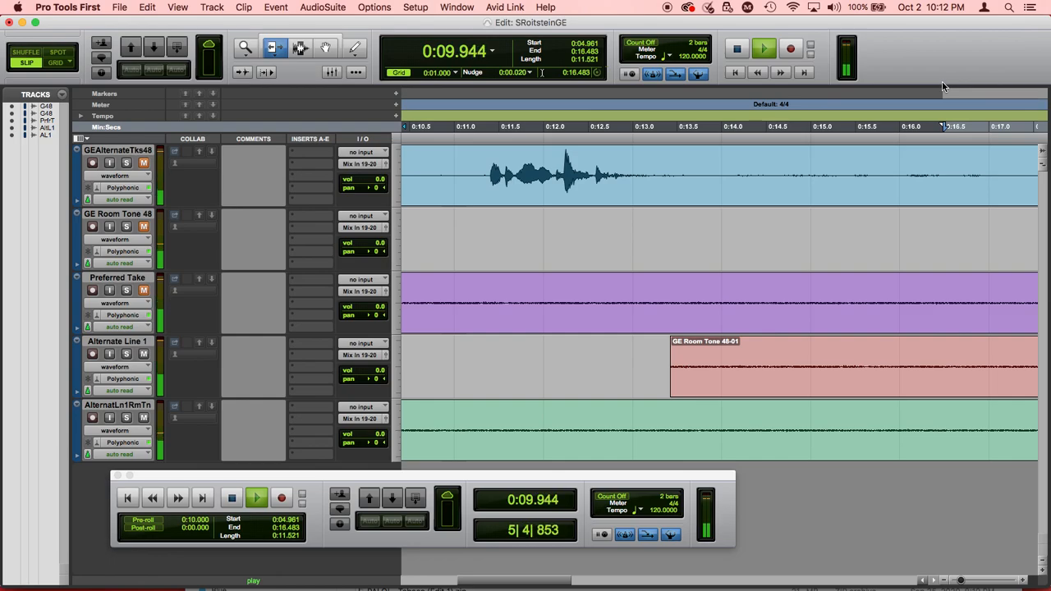
key(space)
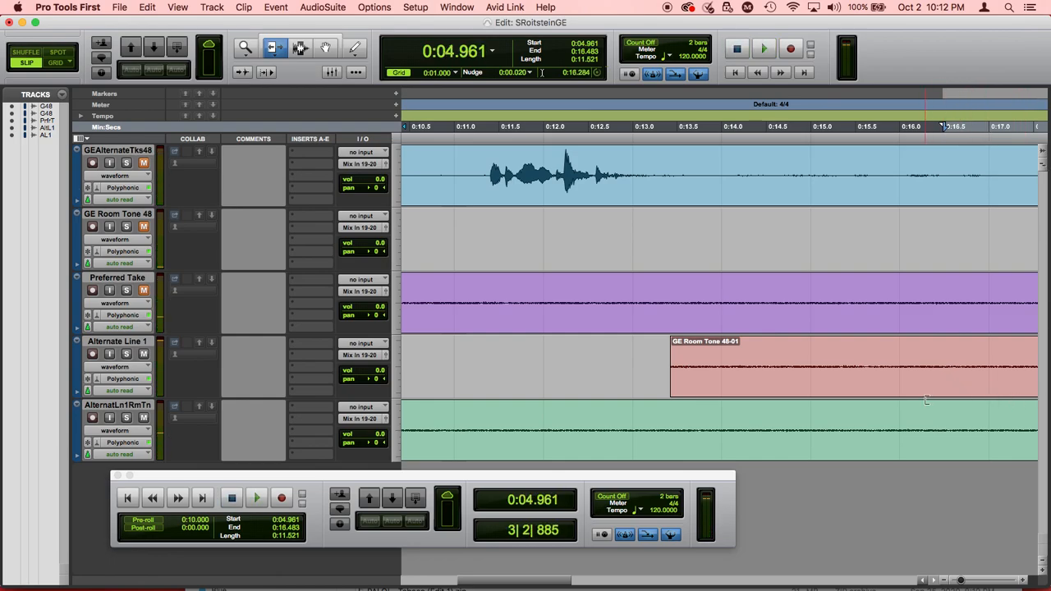
Extend the end of the alternate phrase clip on Alternate Line 1 to 0:09.284 and play the phrase from 0:07.773
click(944, 581)
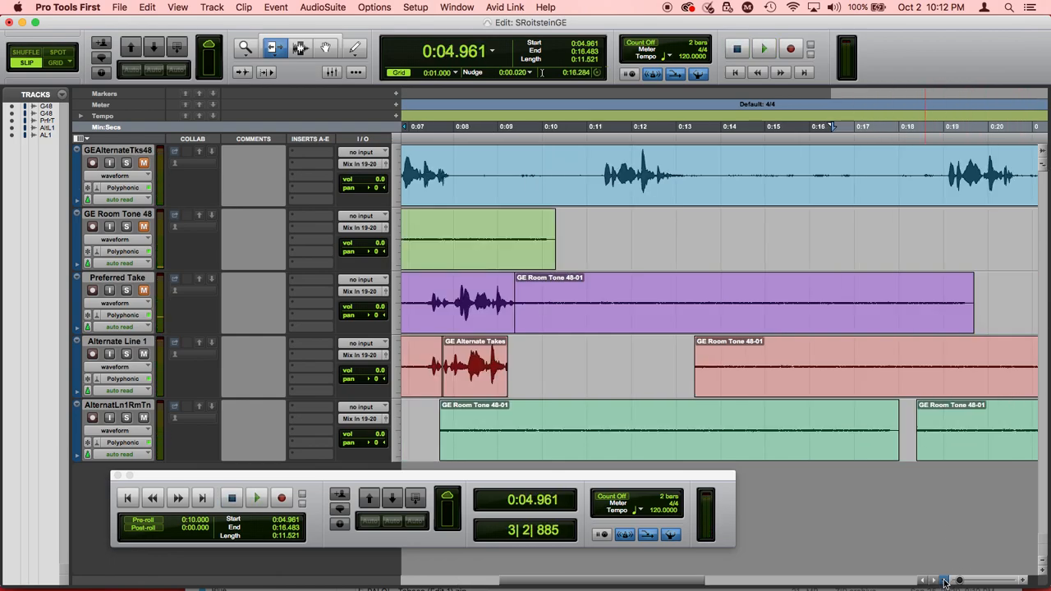
click(1024, 581)
click(1024, 581)
click(1023, 581)
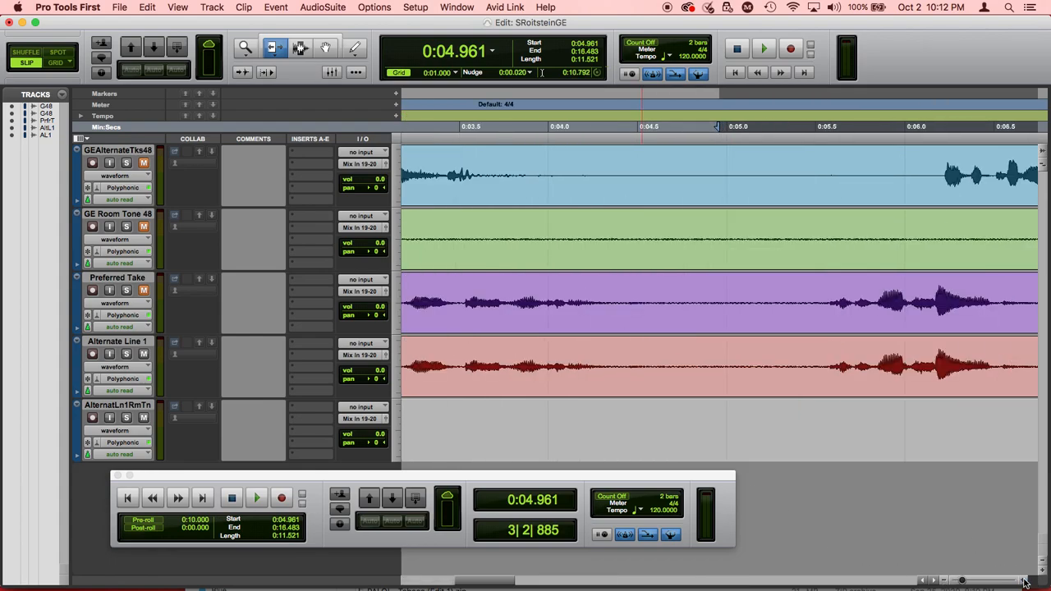
click(934, 581)
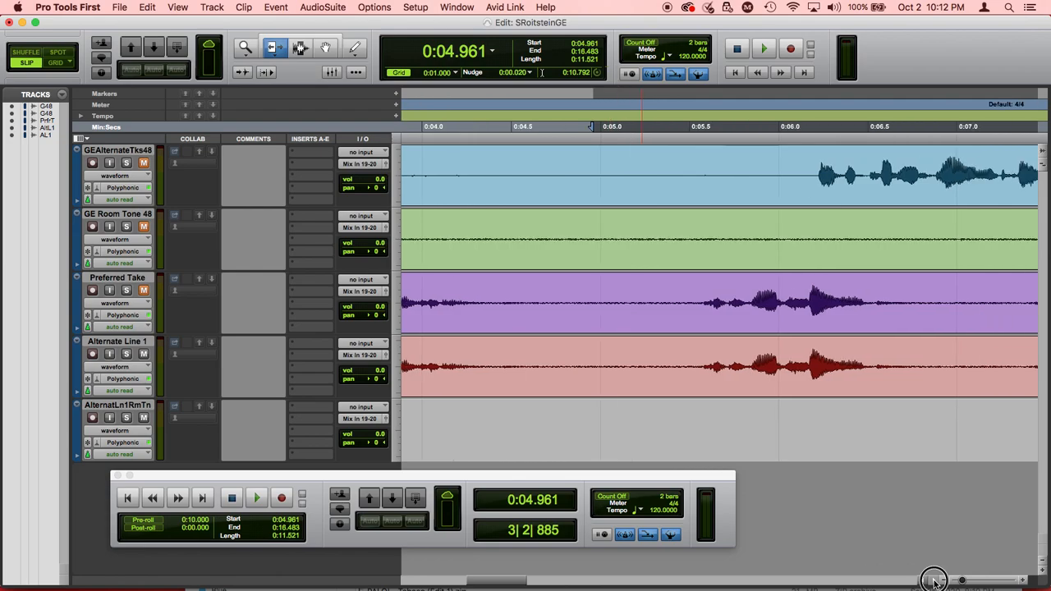
drag(934, 582, 934, 581)
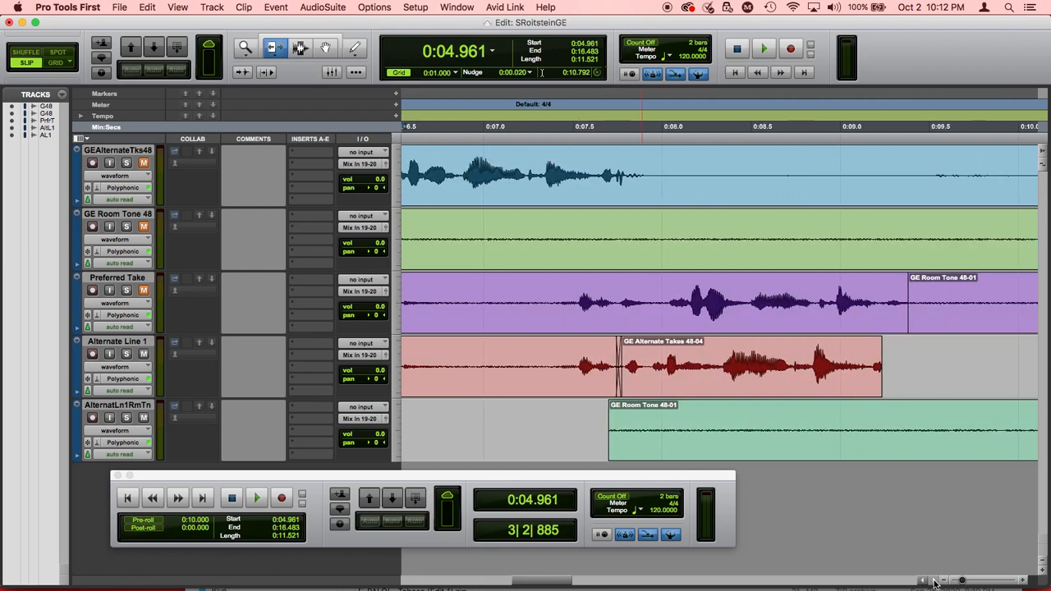
drag(881, 373, 891, 381)
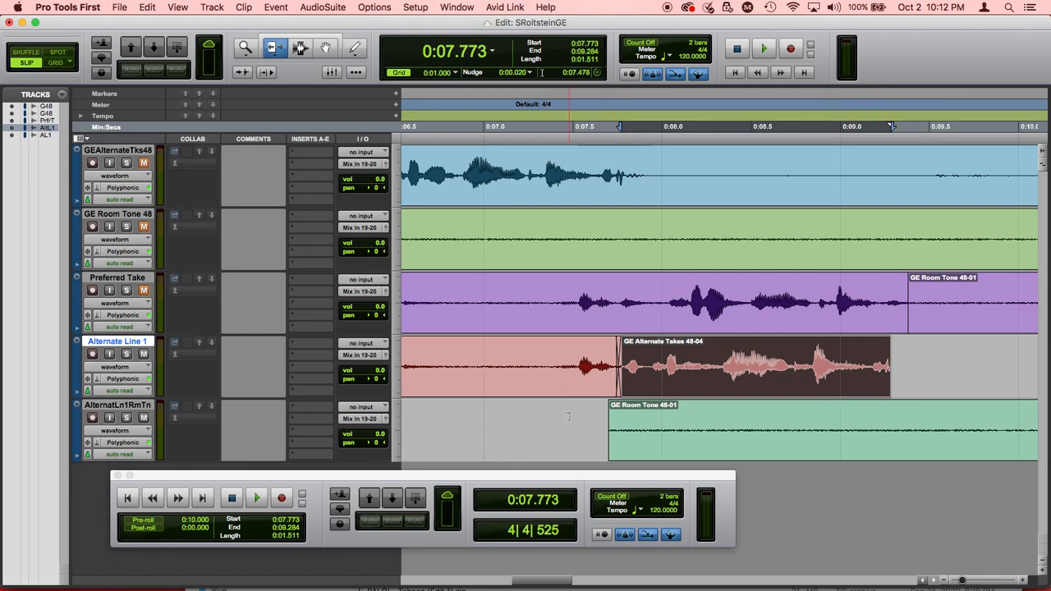
key(space)
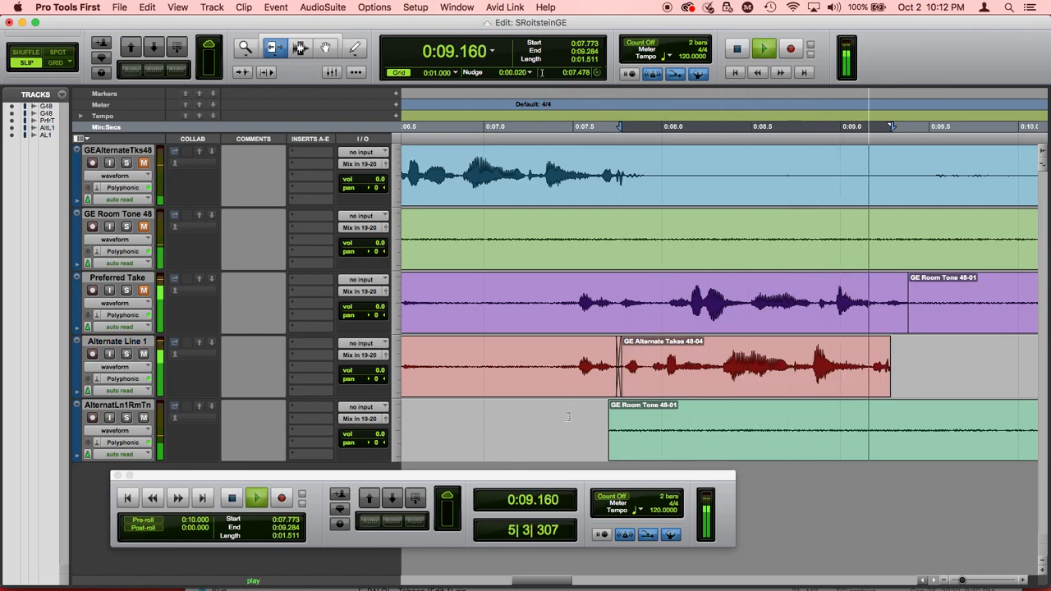
key(space)
key(space)
key(space)
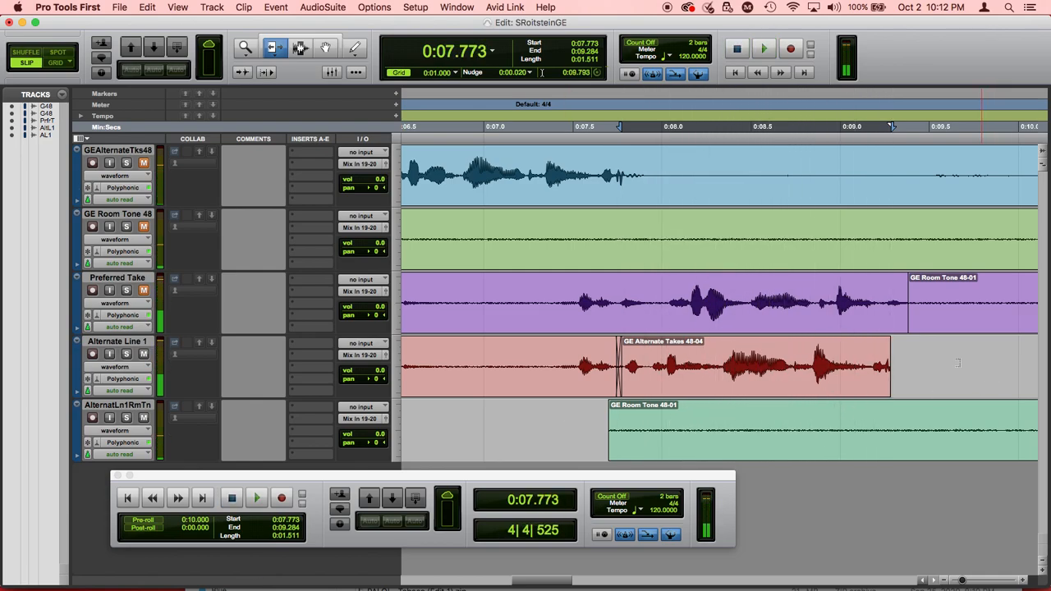
Add a standard equal-gain fade-out from 0:09.262 at the end of the alternate phrase clip and play it from 0:07.563
click(273, 46)
click(300, 47)
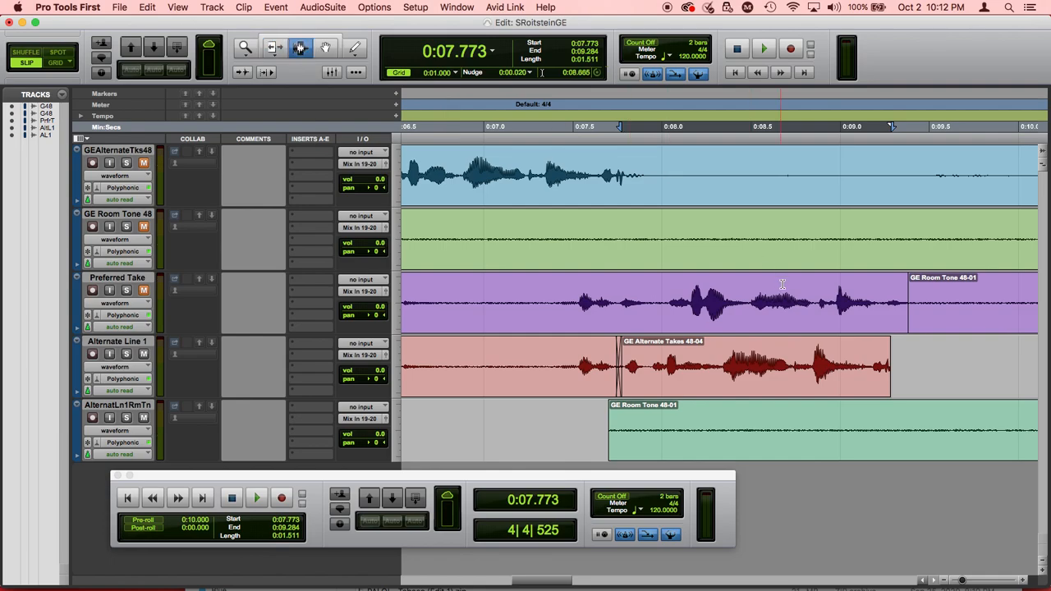
drag(896, 364, 887, 366)
key(super+f)
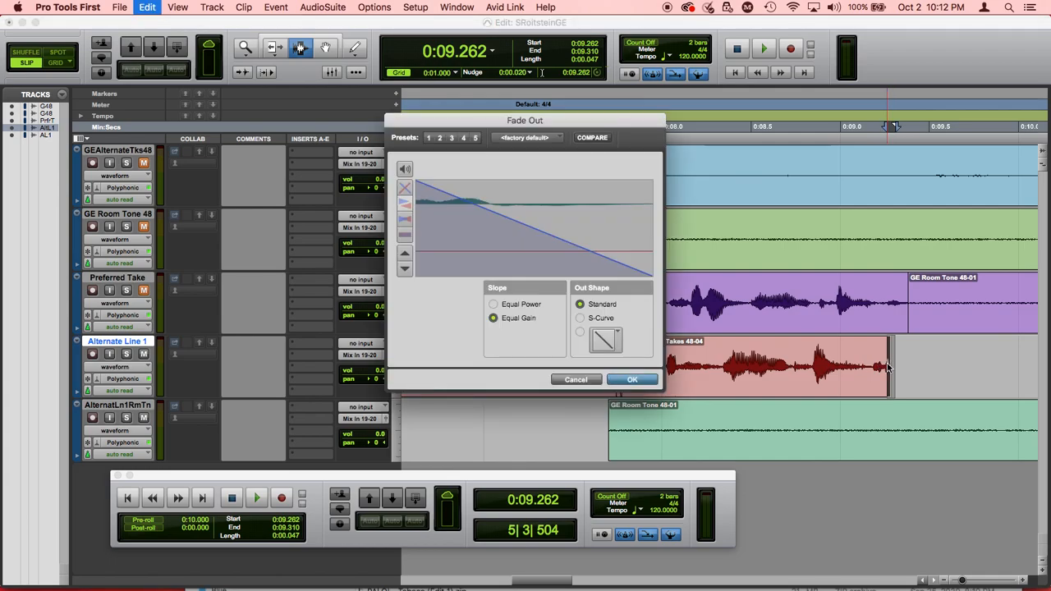
key(Return)
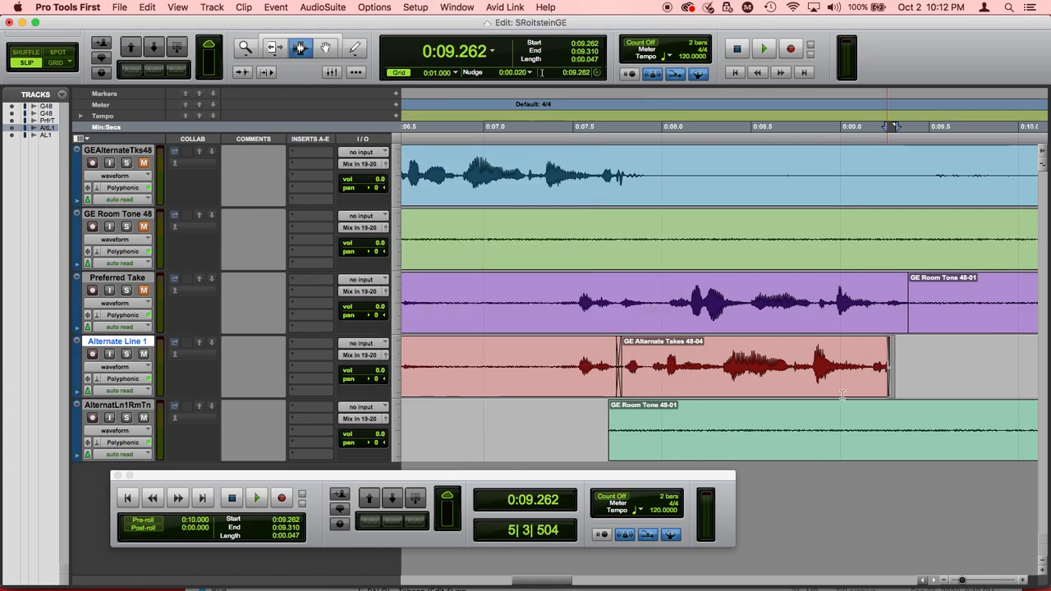
click(584, 440)
key(space)
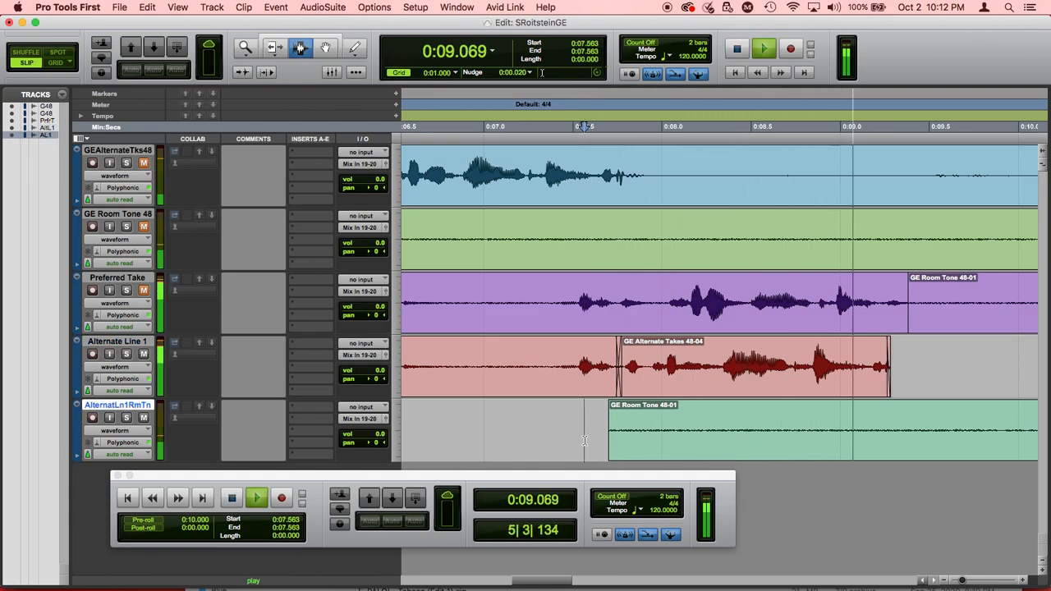
key(space)
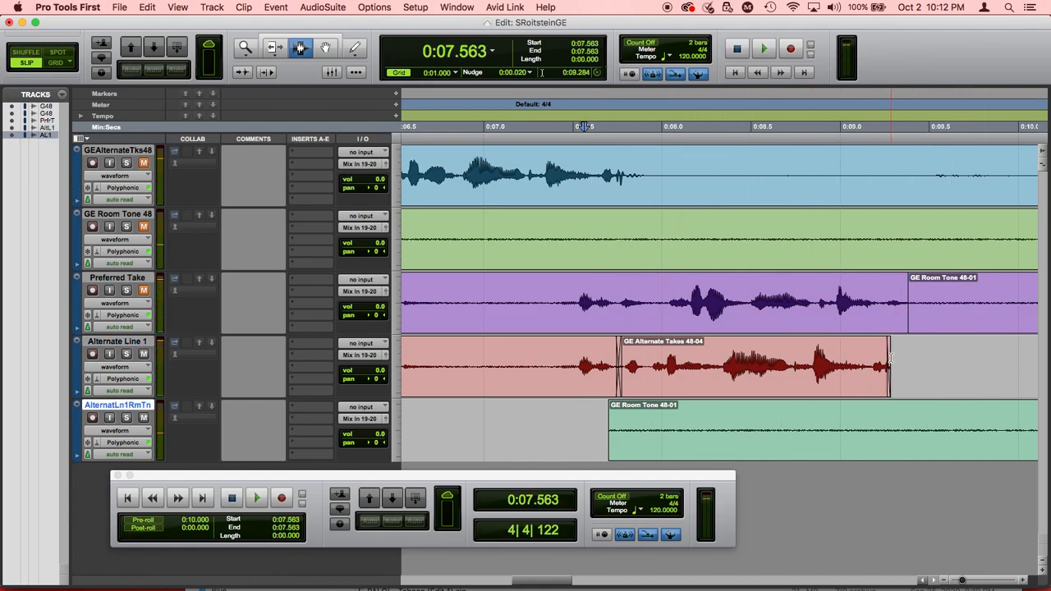
Trim the alternate phrase clip's end back to 0:09.262 with the Trim tool, removing its fade-out
click(274, 48)
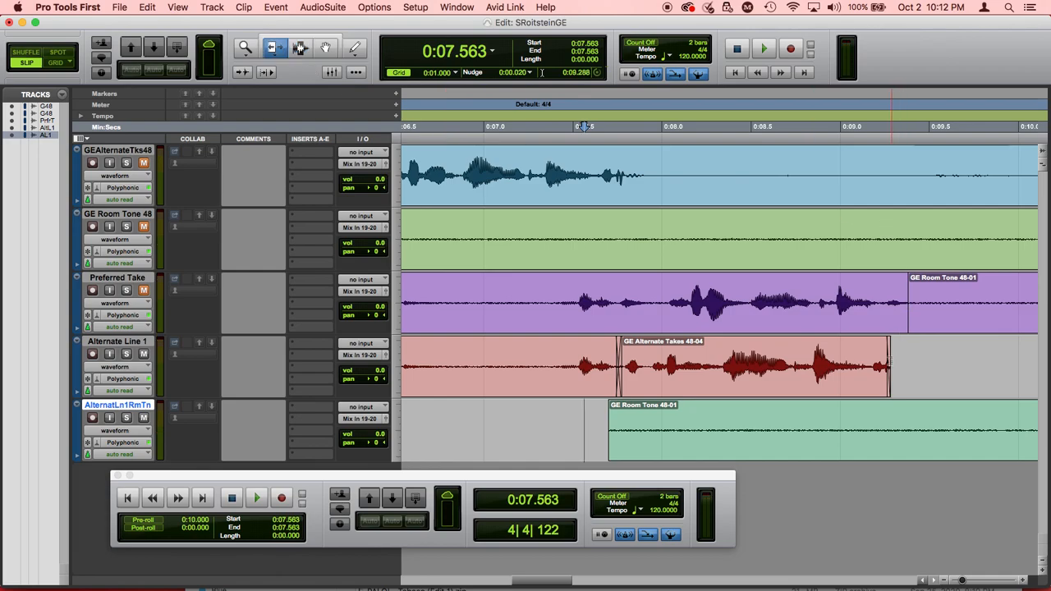
key(Return)
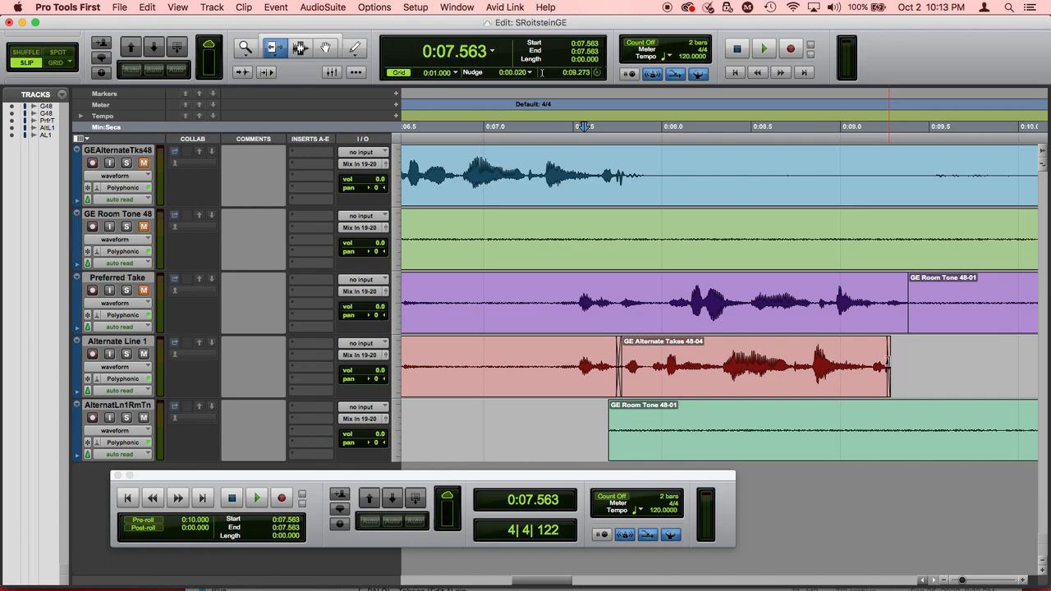
click(888, 364)
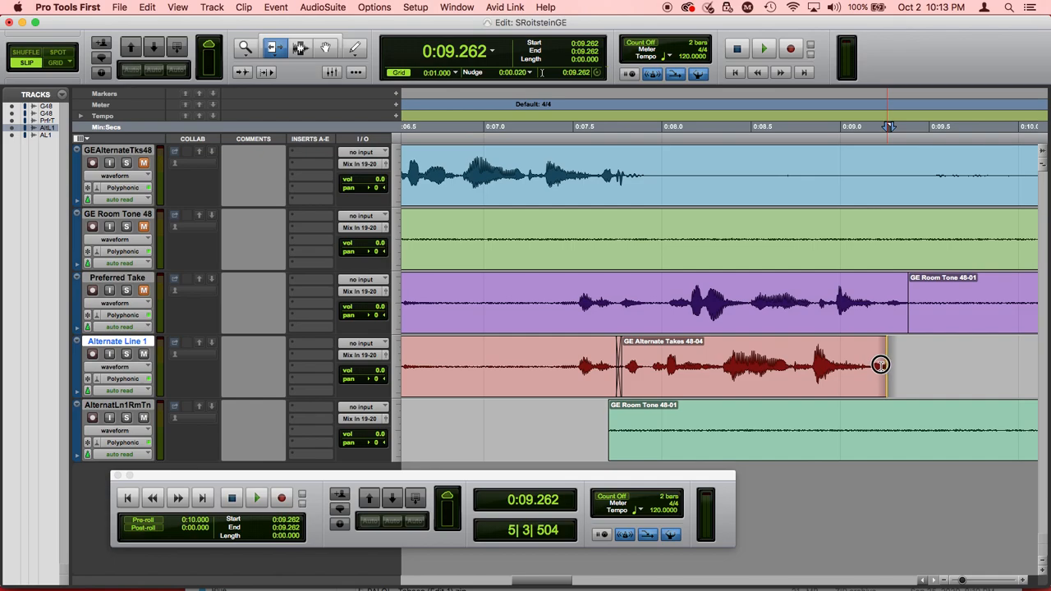
Play the trimmed alternate phrase with its room tone from 0:07.379, dismissing any playback error
click(591, 429)
key(space)
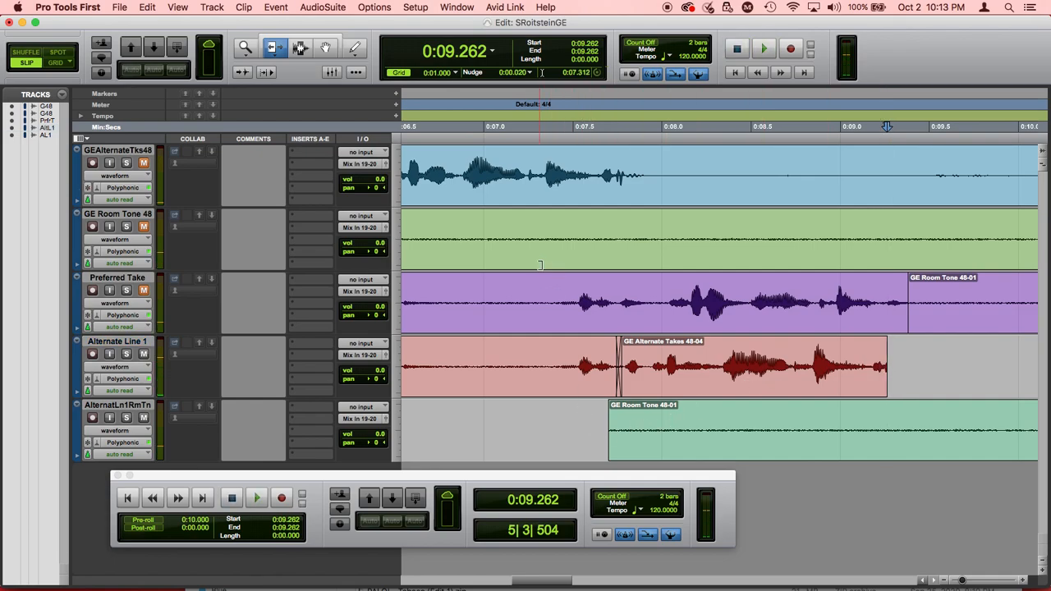
click(551, 109)
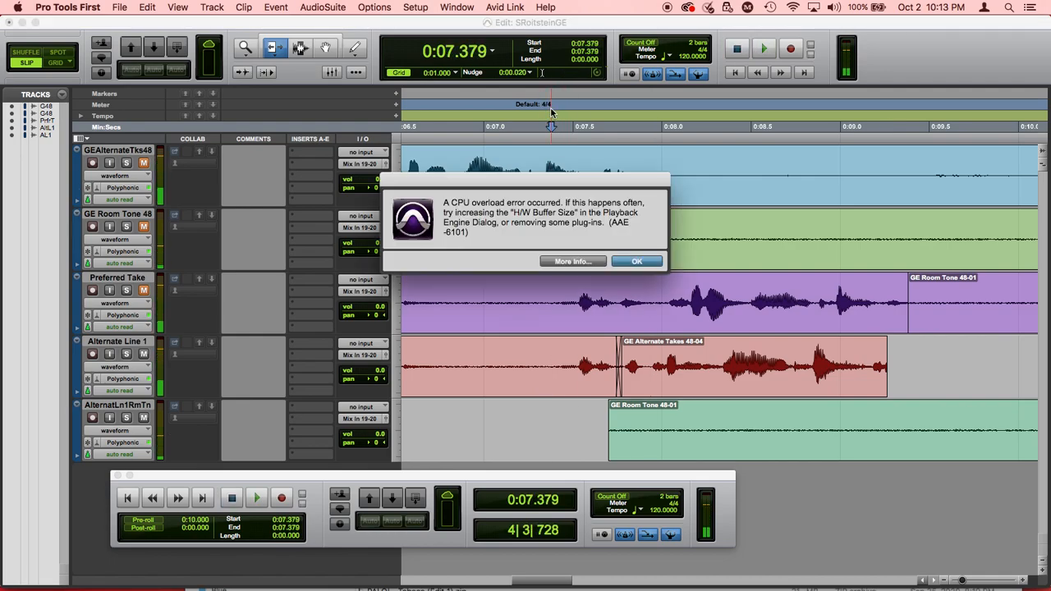
key(Return)
key(space)
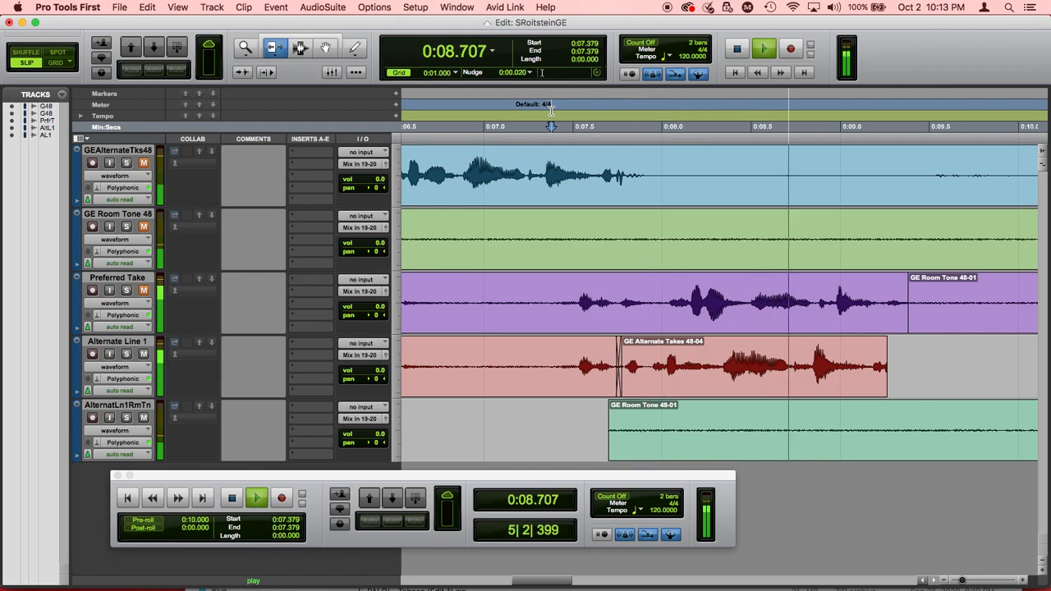
key(space)
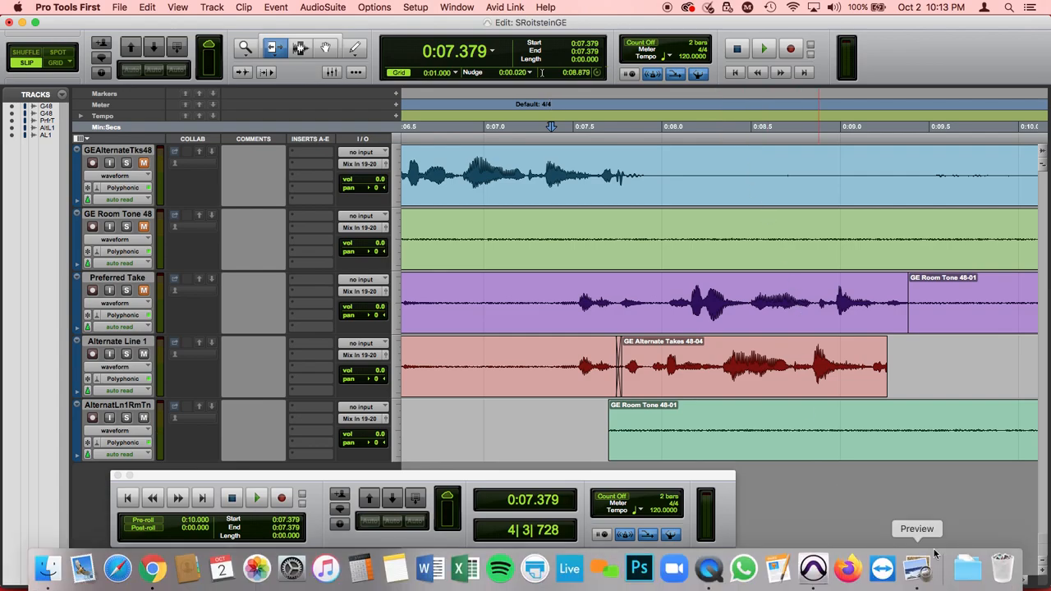
Zoom out to view the clips on all tracks across the whole session
click(943, 581)
click(942, 582)
click(942, 581)
click(943, 581)
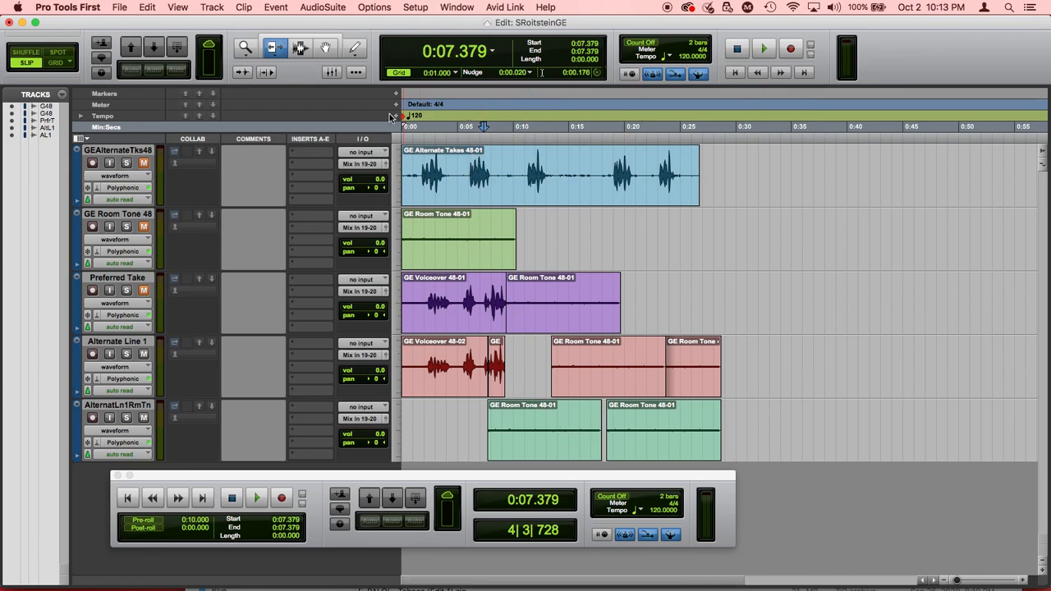
Audition the session from about 7.14 s with the Selector tool, starting within the second take of GE Alternate Takes 48-01
click(300, 48)
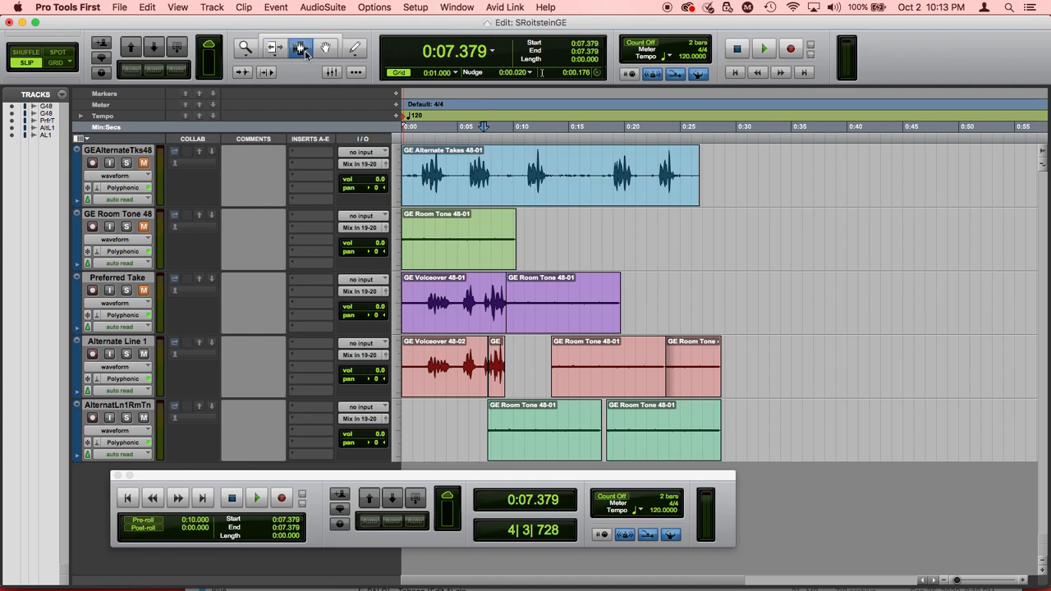
click(480, 179)
key(space)
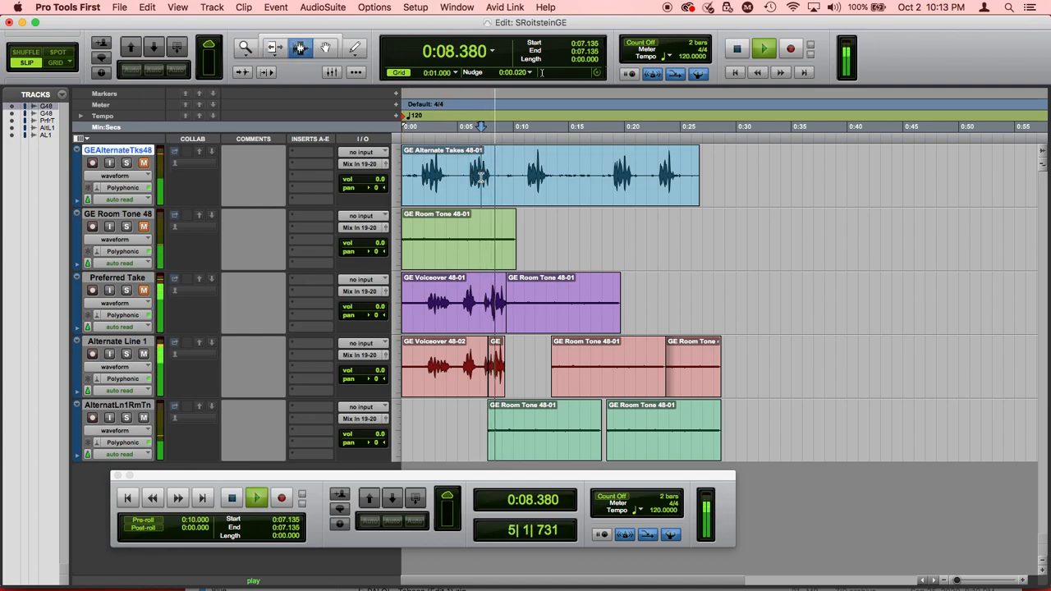
key(space)
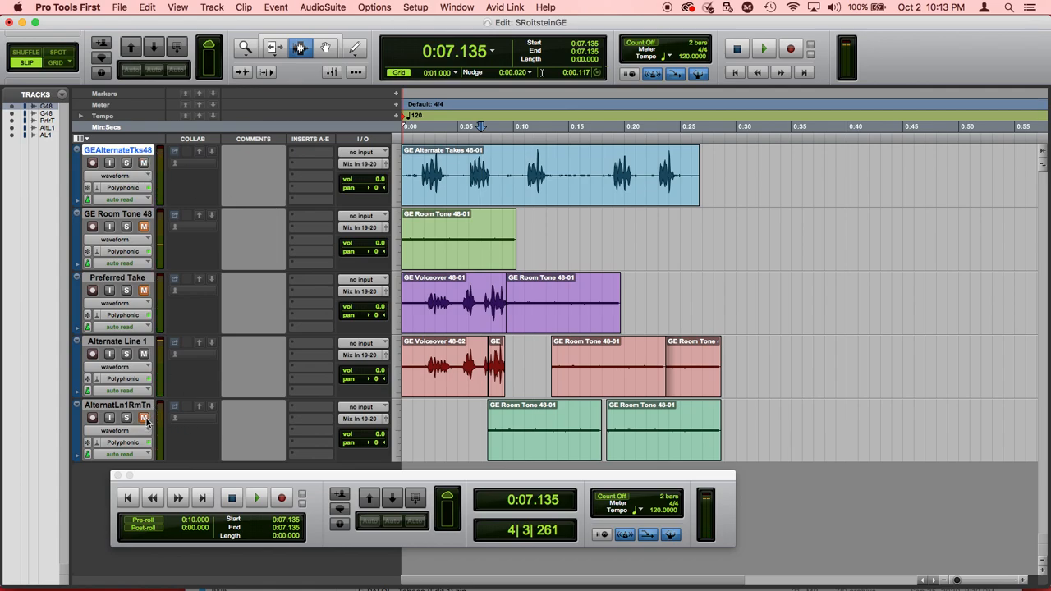
Play the GEAlternateTks48 track from about 6.6 s to compare its second and third takes
click(476, 167)
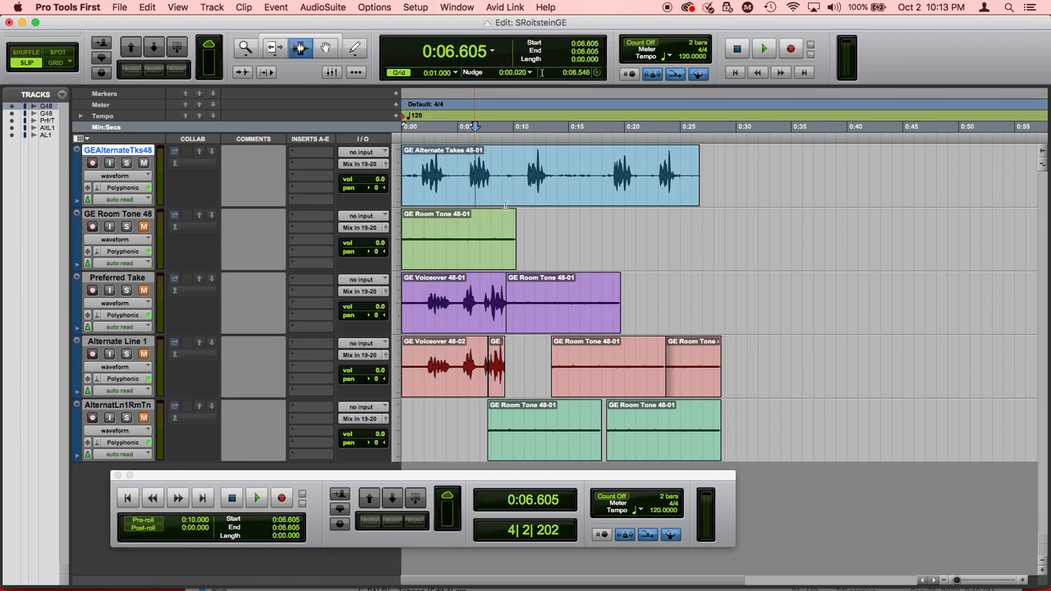
key(space)
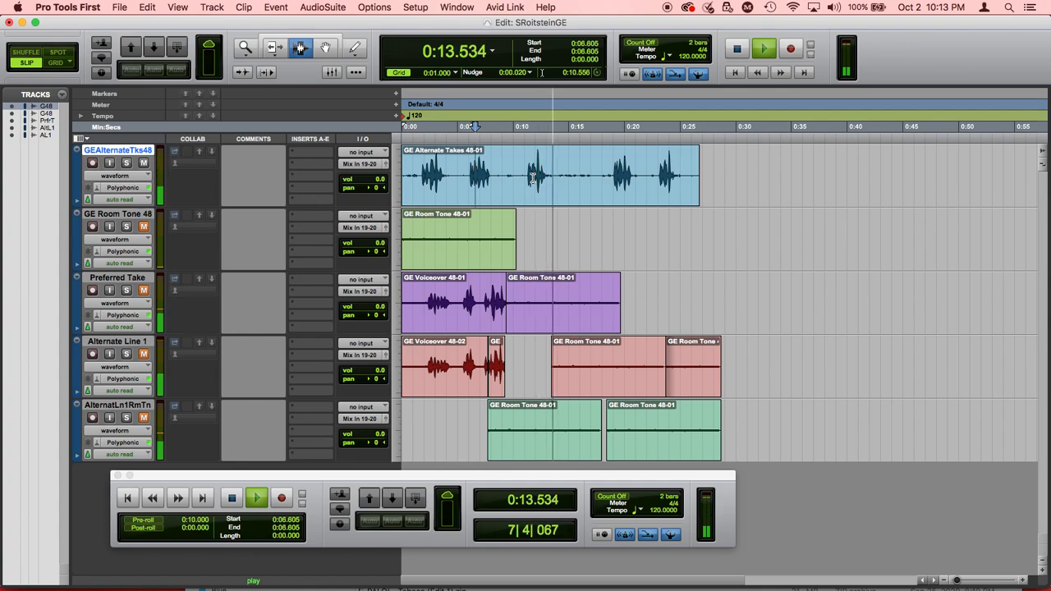
key(space)
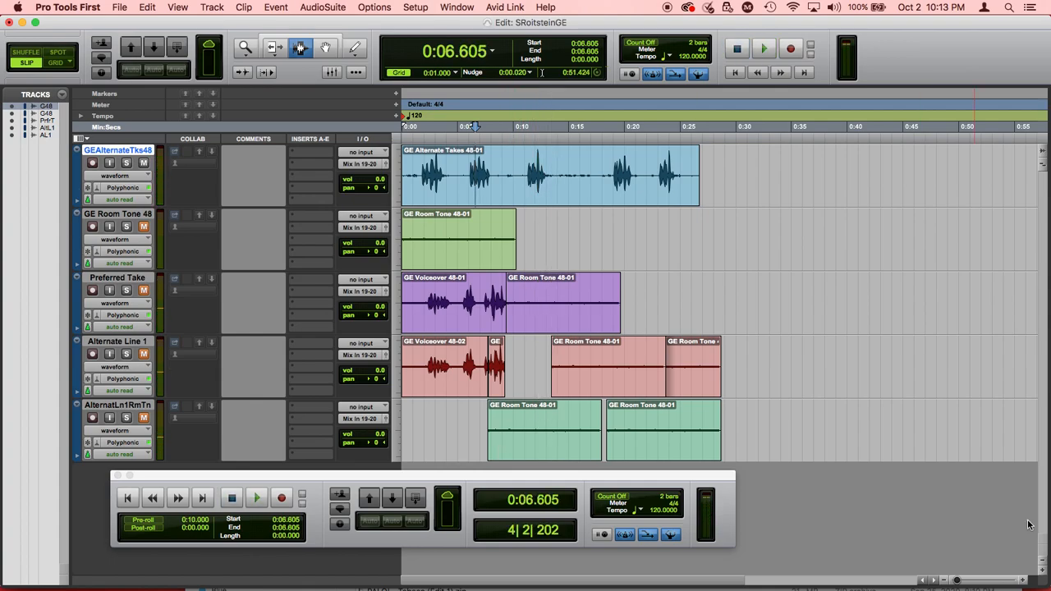
click(934, 582)
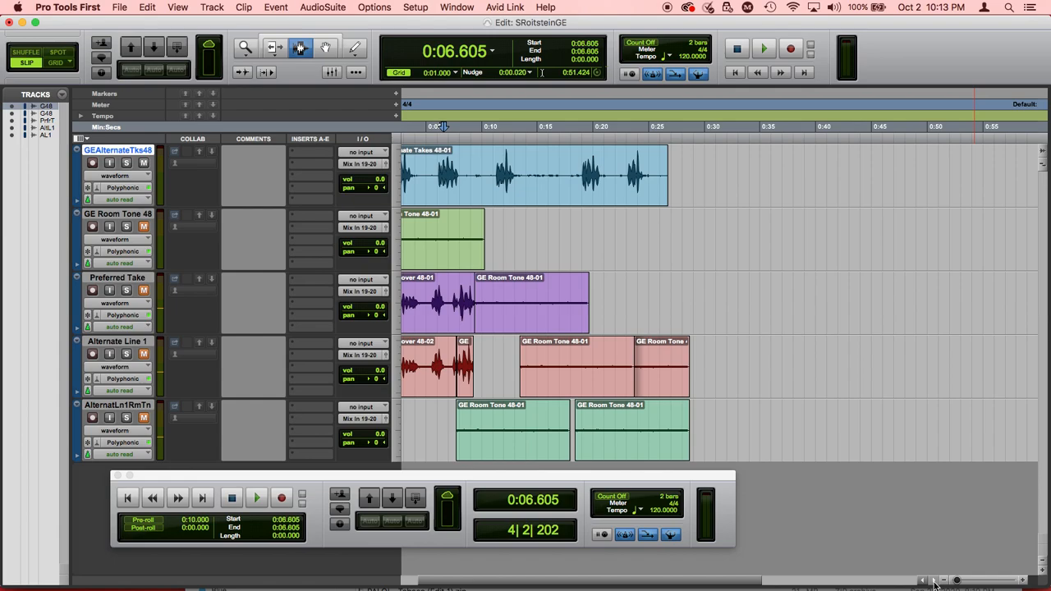
click(934, 581)
click(935, 581)
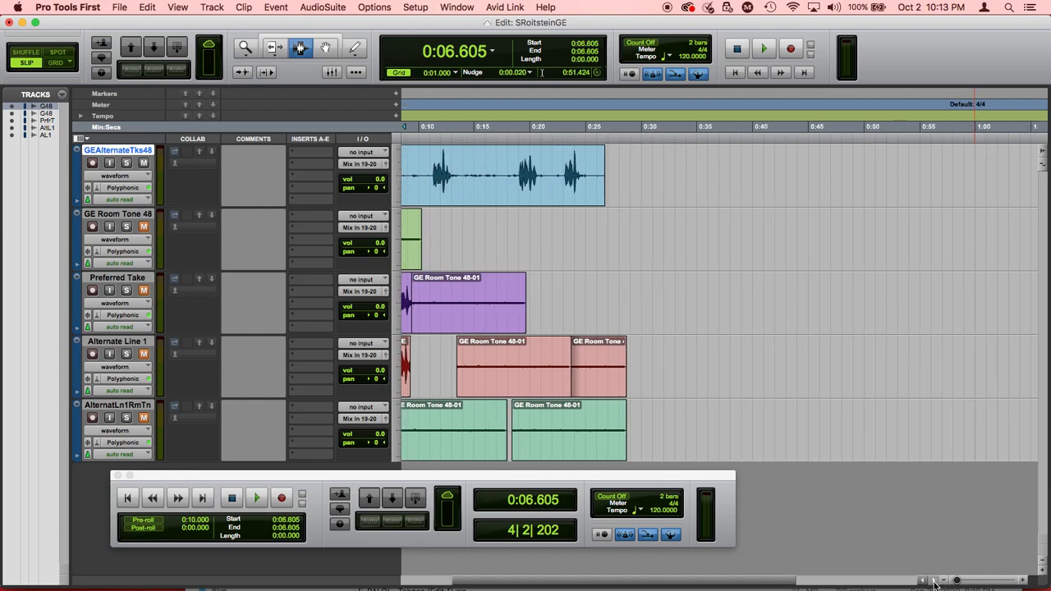
drag(793, 580, 733, 582)
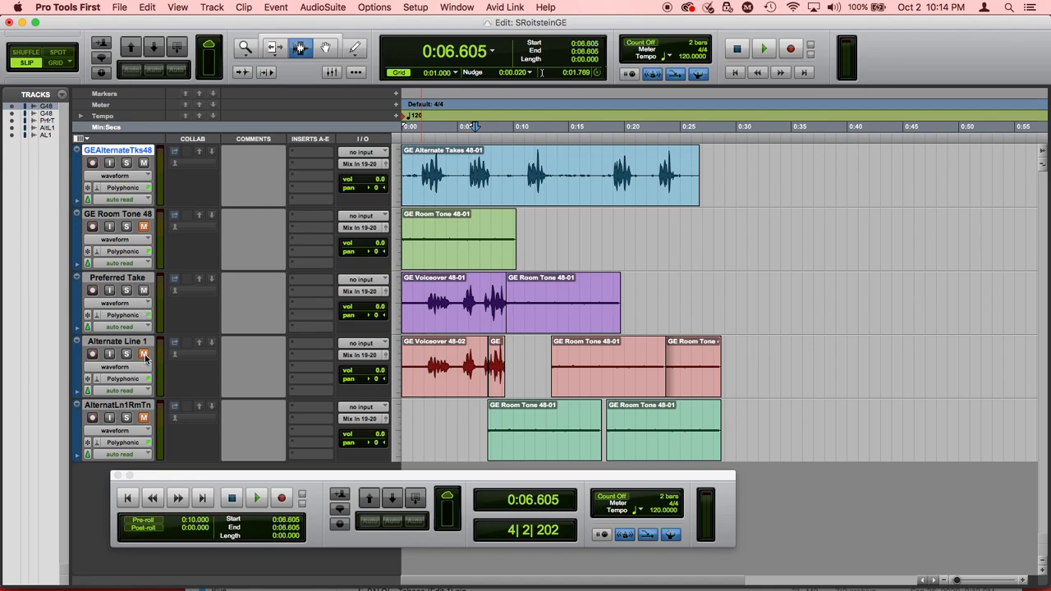
Play the final phrase on the Preferred Take track from about 7.31 s
click(482, 292)
key(space)
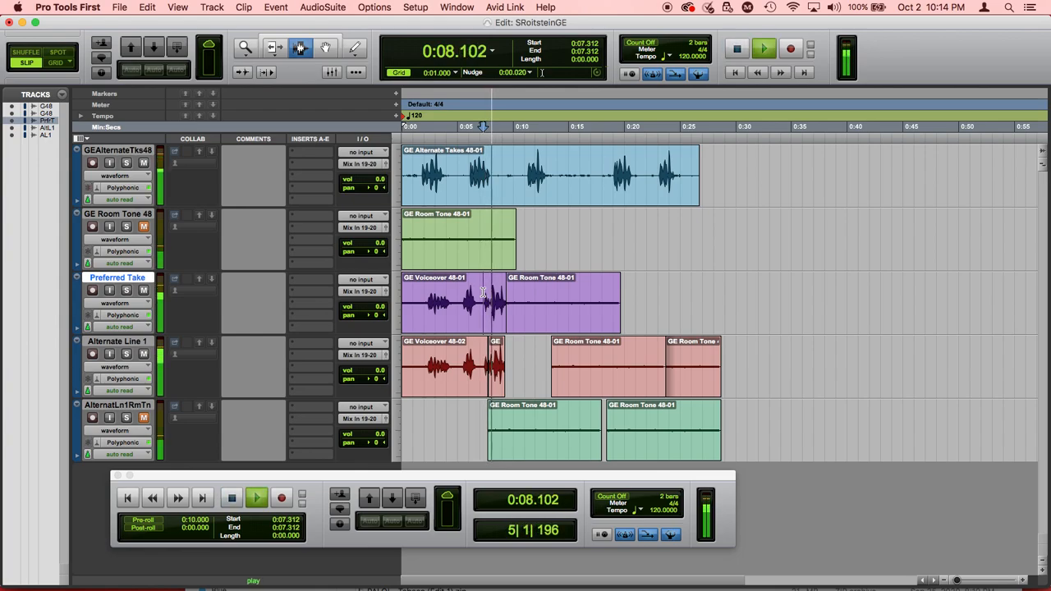
key(space)
Mute Alternate Line 1 and replay the Preferred Take from about 7.31 s, dismissing the CPU overload alerts
click(144, 354)
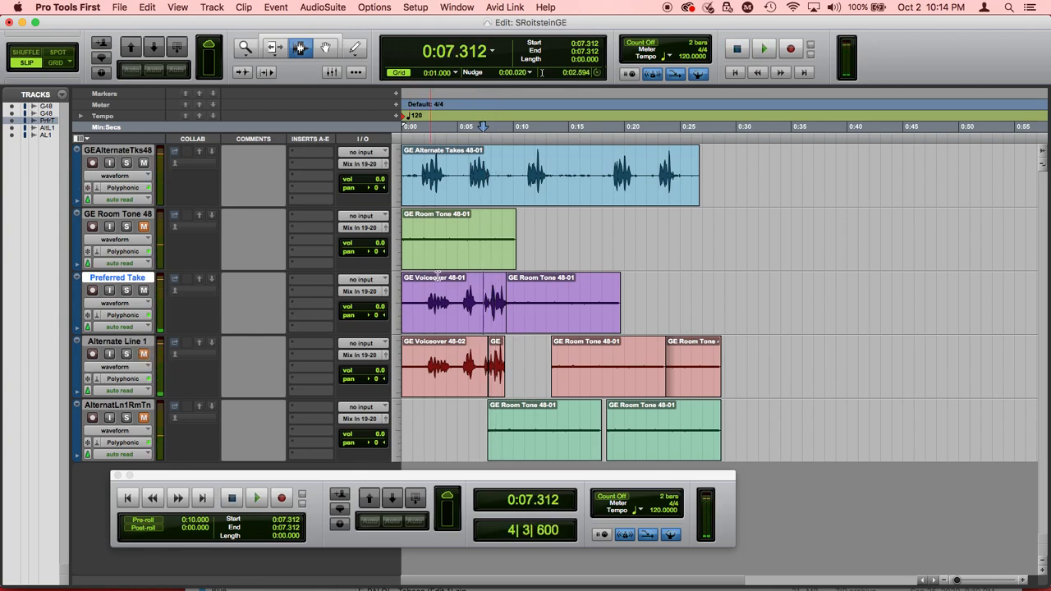
key(space)
key(space)
key(space)
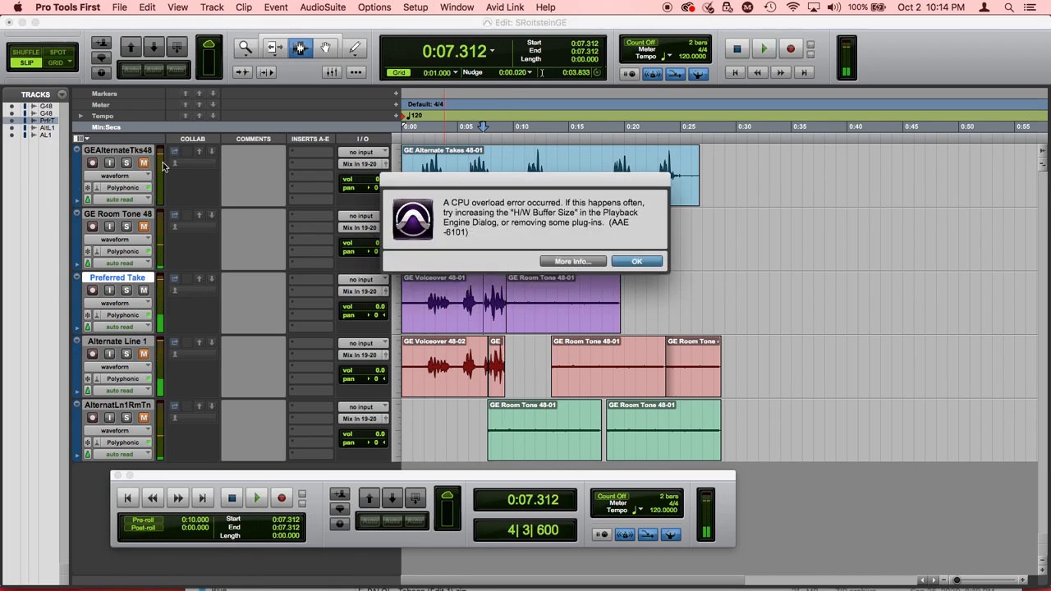
key(Return)
key(space)
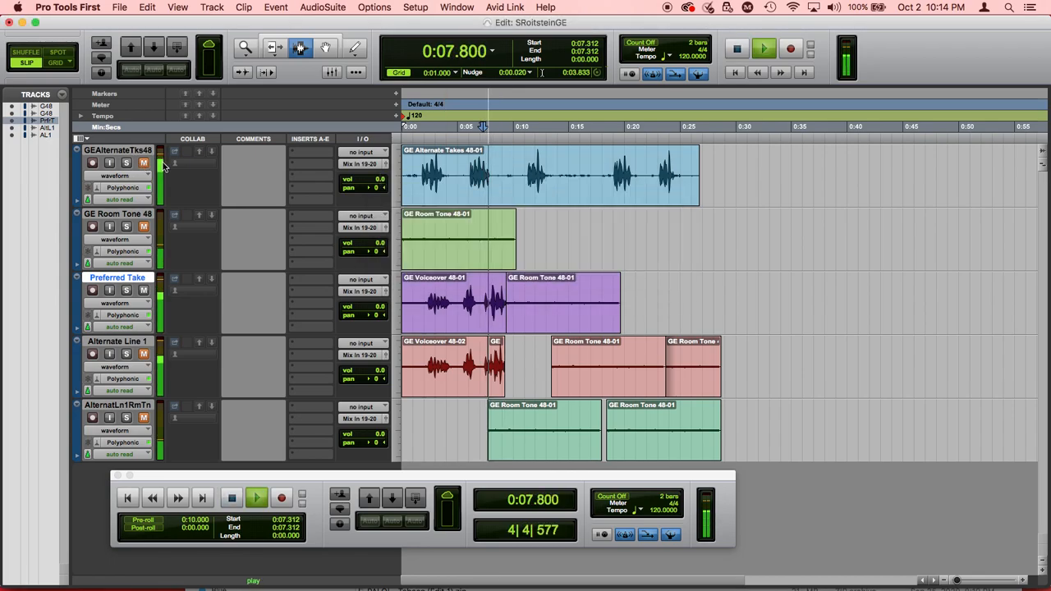
key(Return)
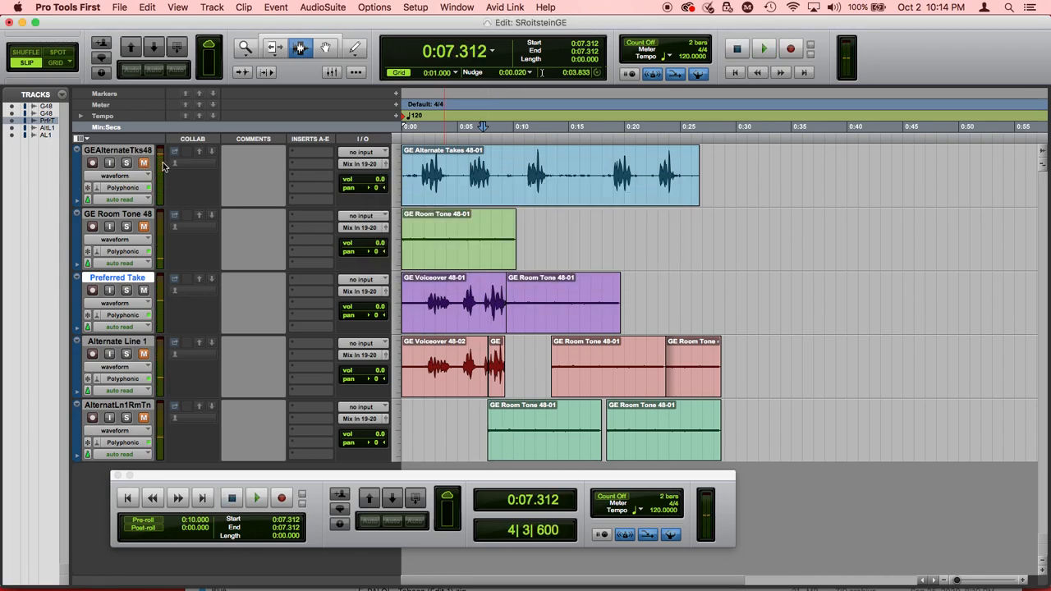
key(space)
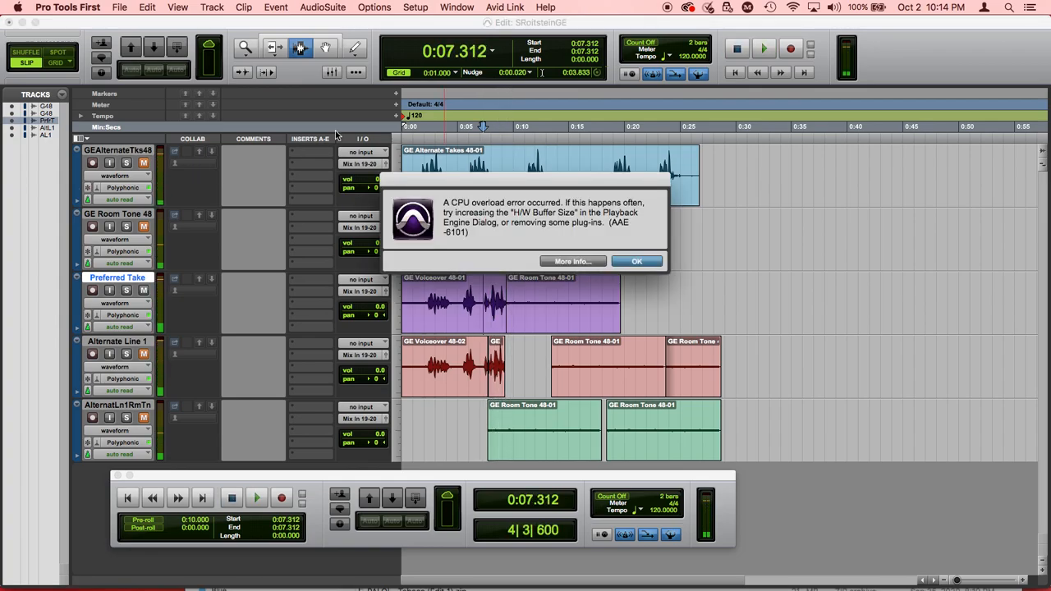
click(645, 265)
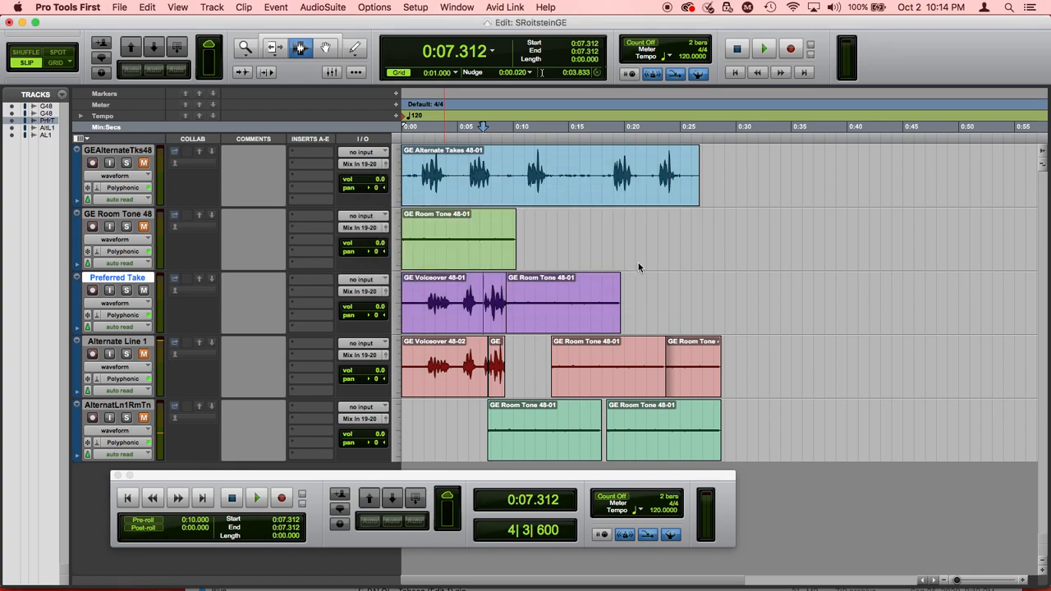
Locate the last word of the voiceover on Preferred Take by playing it from about 8.86 s
click(1023, 582)
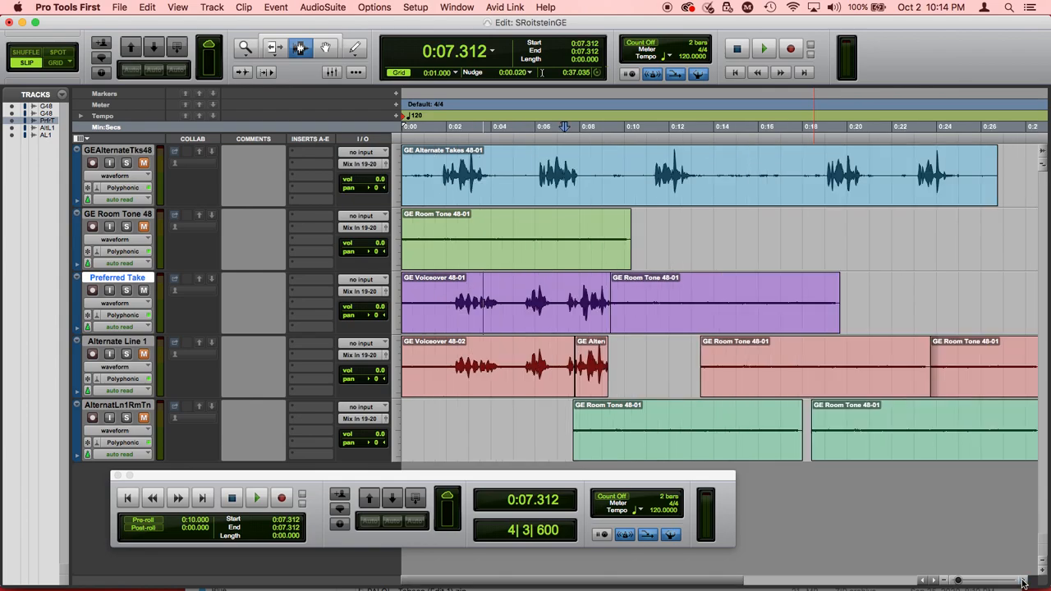
click(1023, 582)
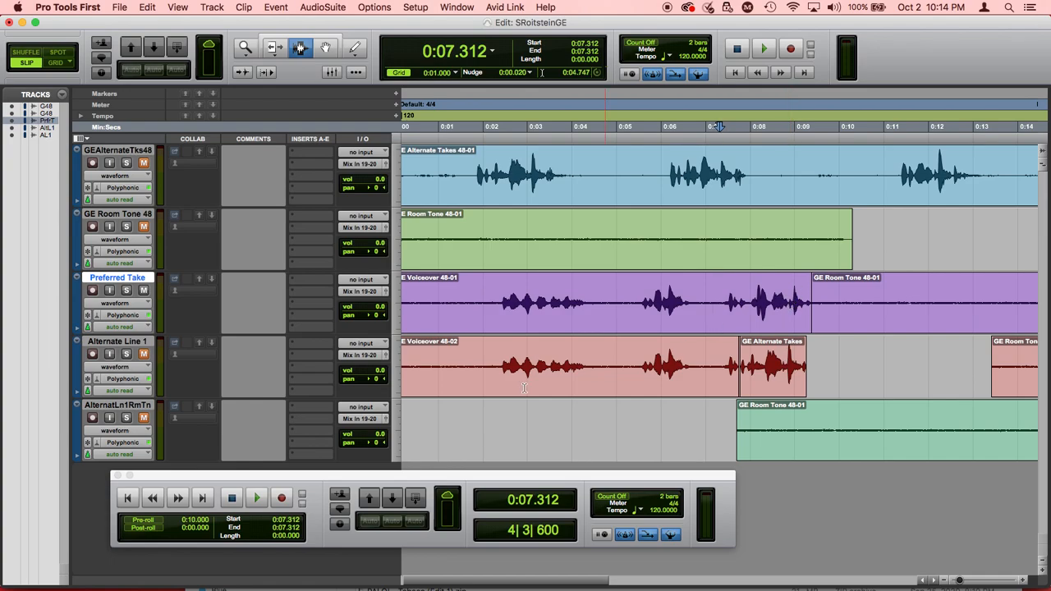
click(788, 297)
key(space)
key(space)
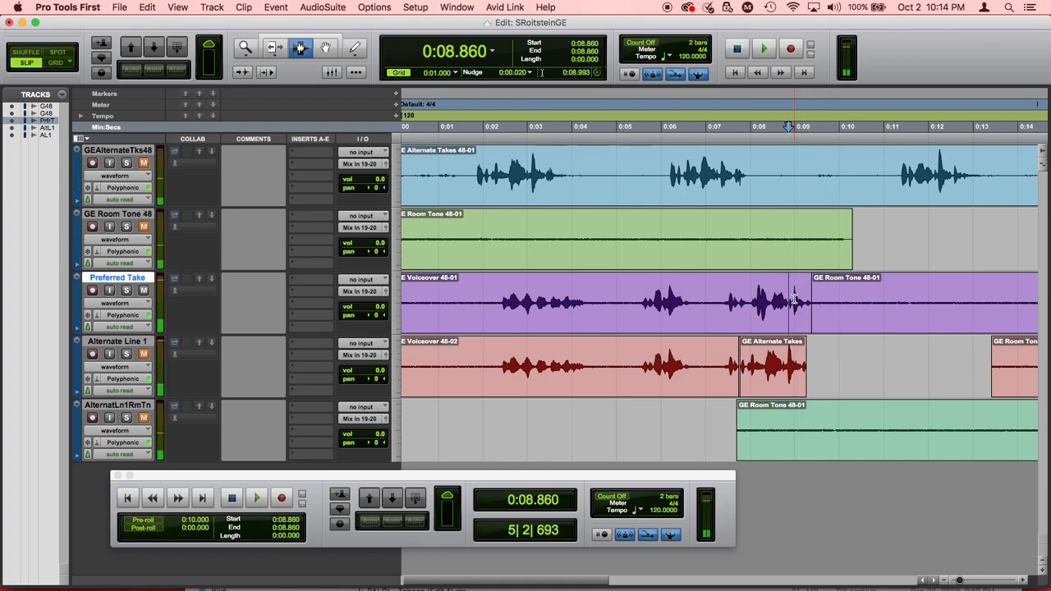
Copy the last word, about 0.47 s long, from Preferred Take and paste it on Alternate Line 1 at about 8.76 s
drag(792, 297, 807, 302)
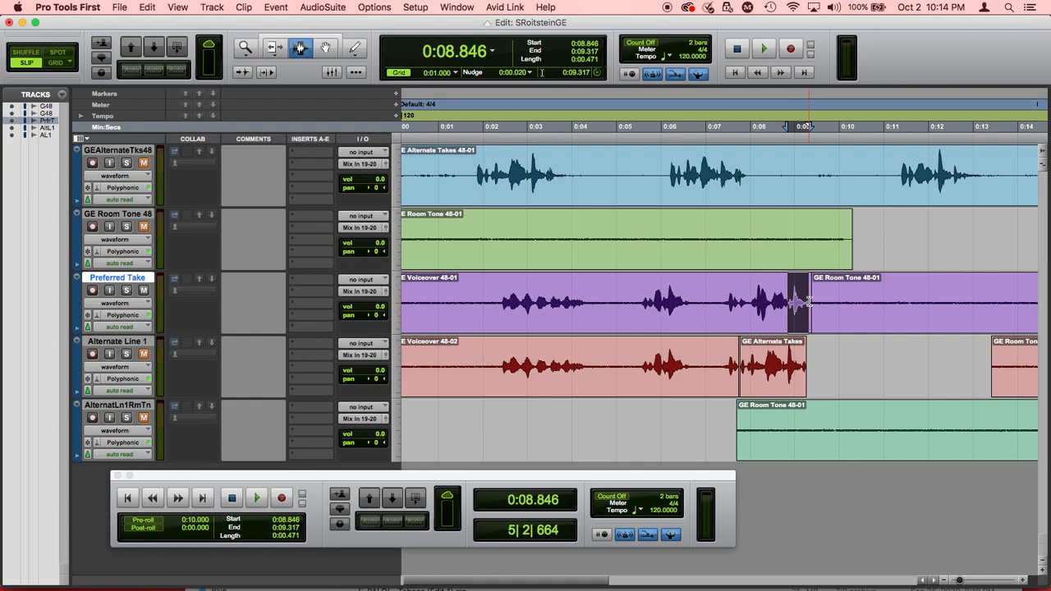
drag(784, 365, 798, 366)
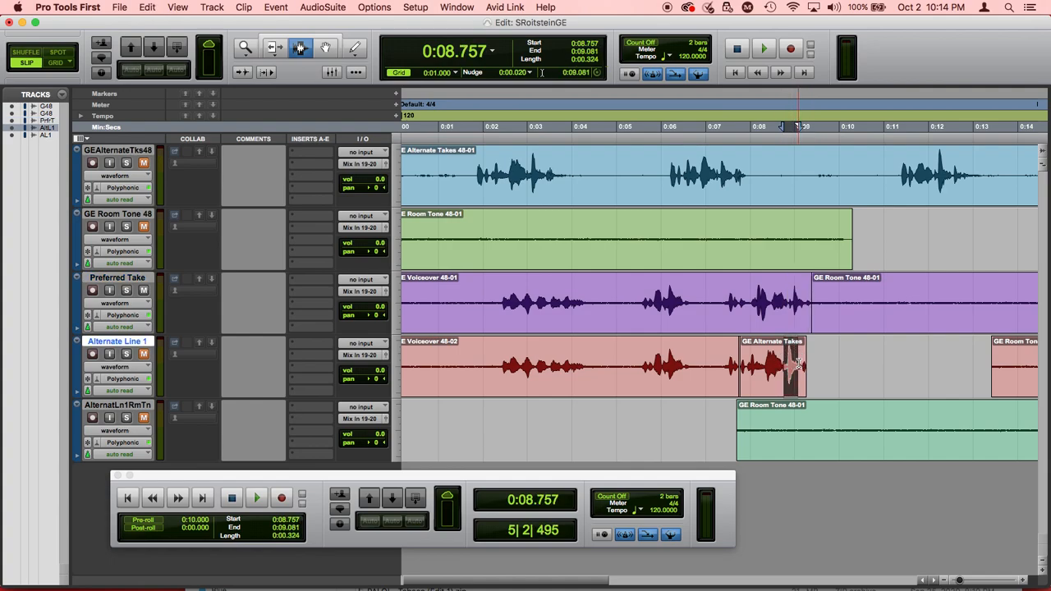
key(super+v)
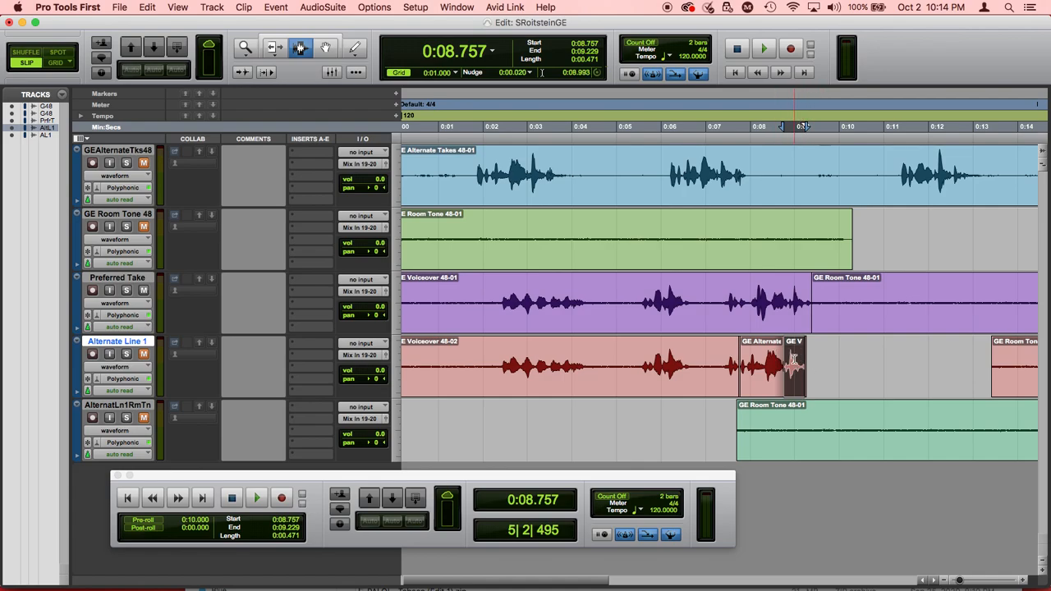
Trim the end of the alternate-take clip on Alternate Line 1 to about 9.13 s and place the pasted word at about 9.07 s
click(325, 47)
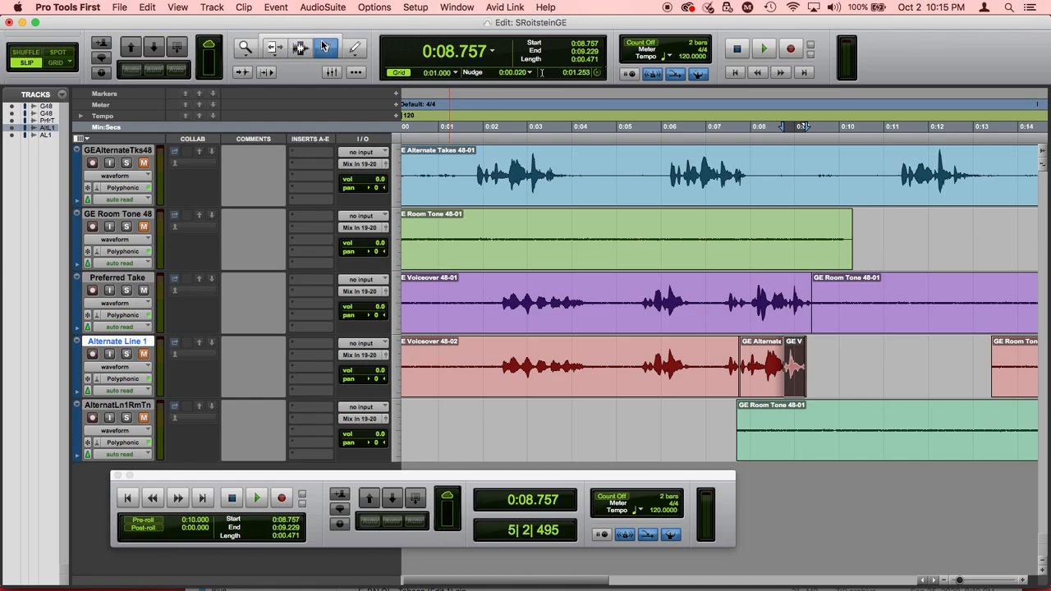
drag(800, 364, 851, 365)
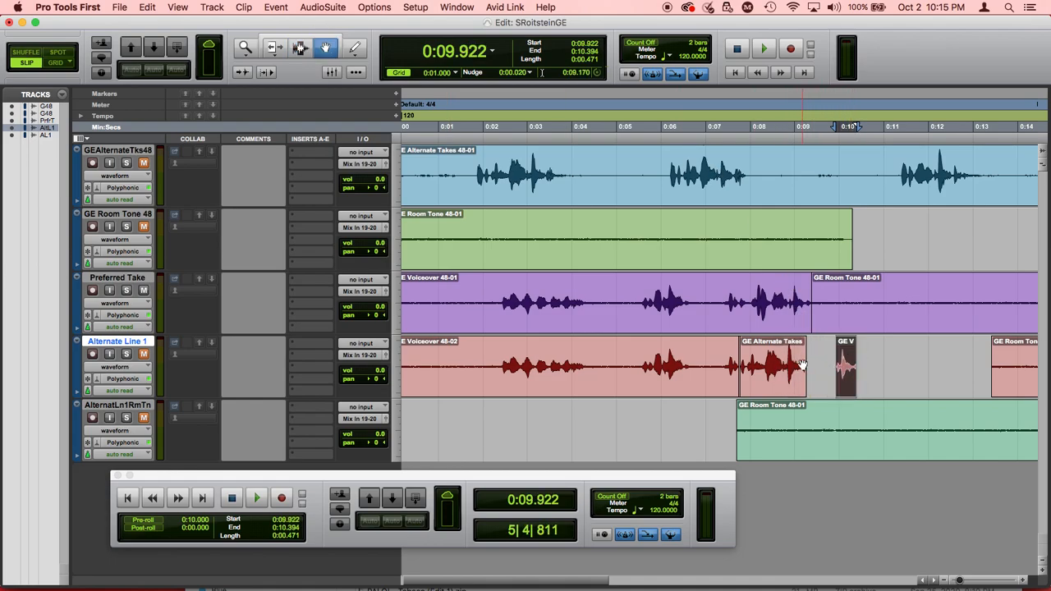
click(279, 48)
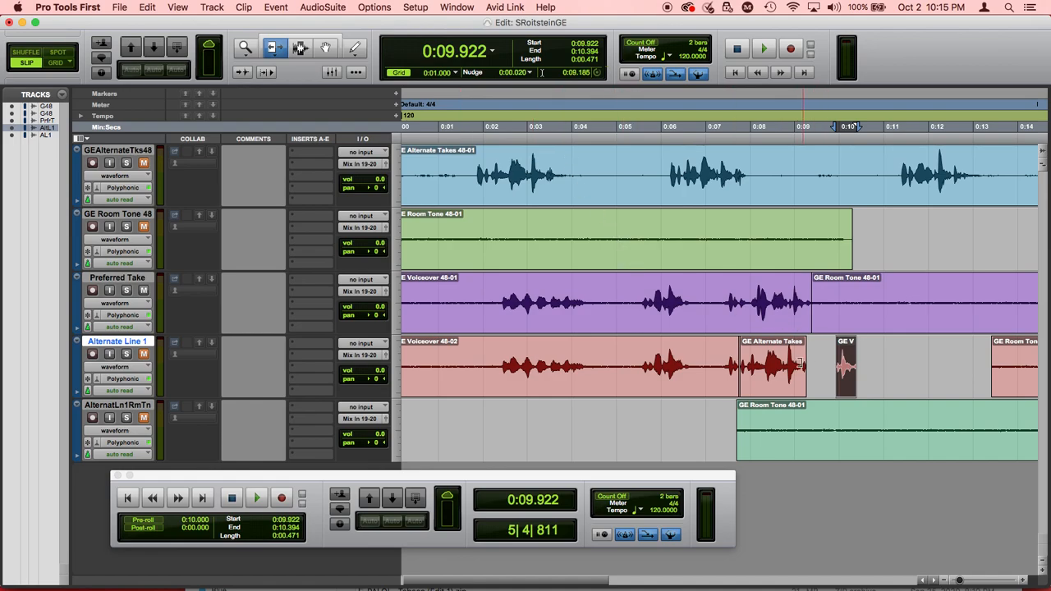
click(800, 367)
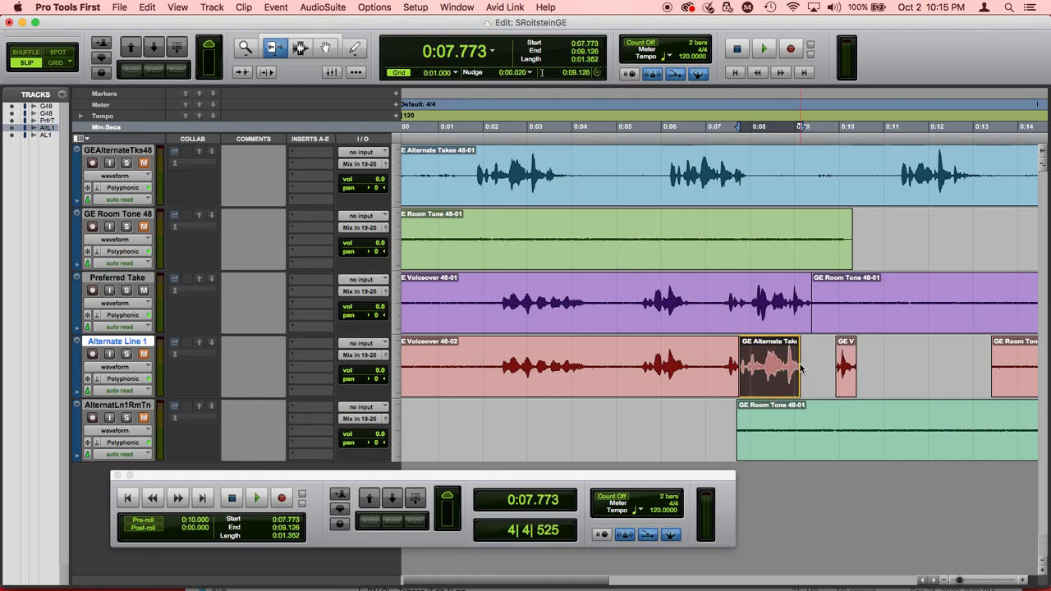
click(325, 47)
drag(849, 356, 811, 363)
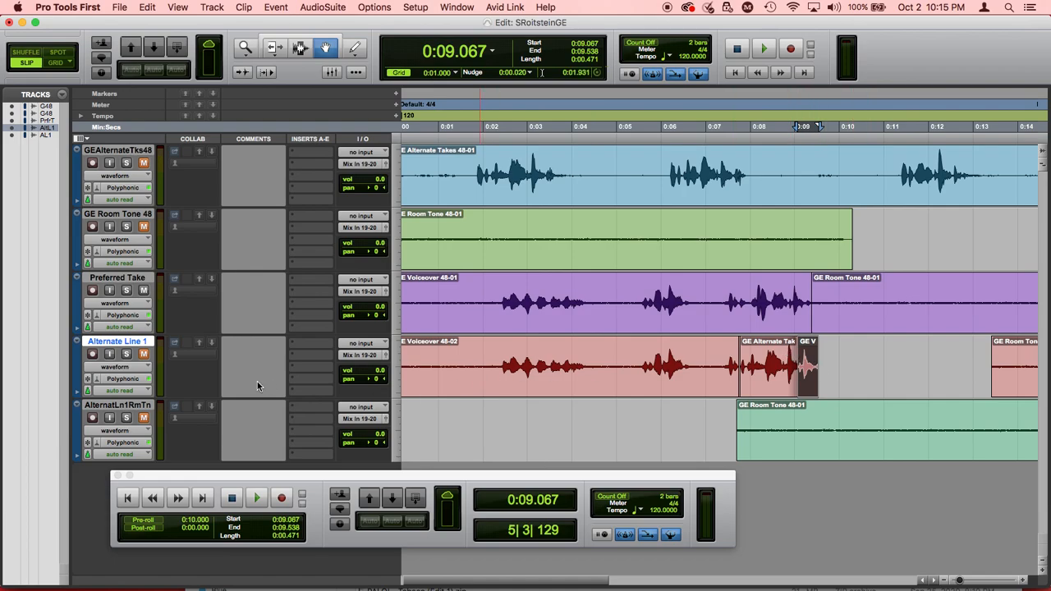
Unmute Alternate Line 1 and play its edited line from about 7.83 s
click(144, 355)
click(743, 107)
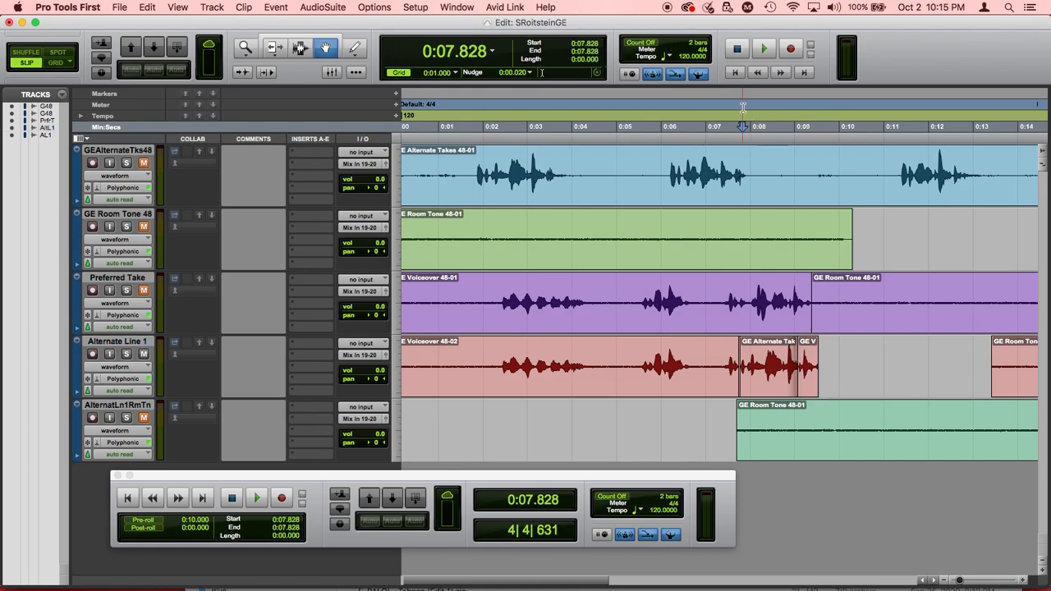
key(space)
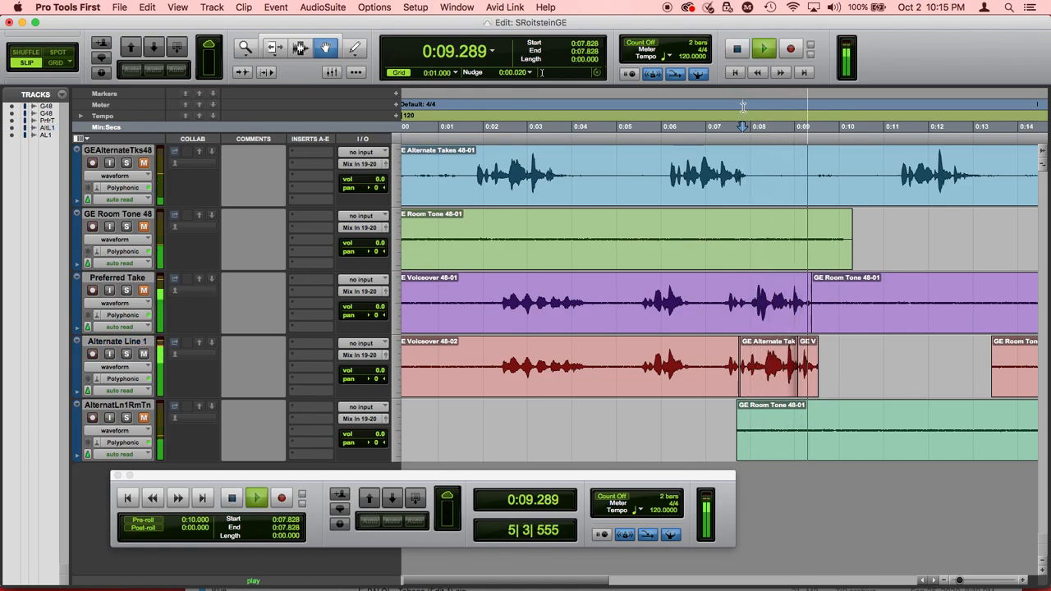
key(space)
Move the pasted word clip on Alternate Line 1 earlier to about 8.80 s and play the line from about 7.43 s
drag(805, 354, 793, 355)
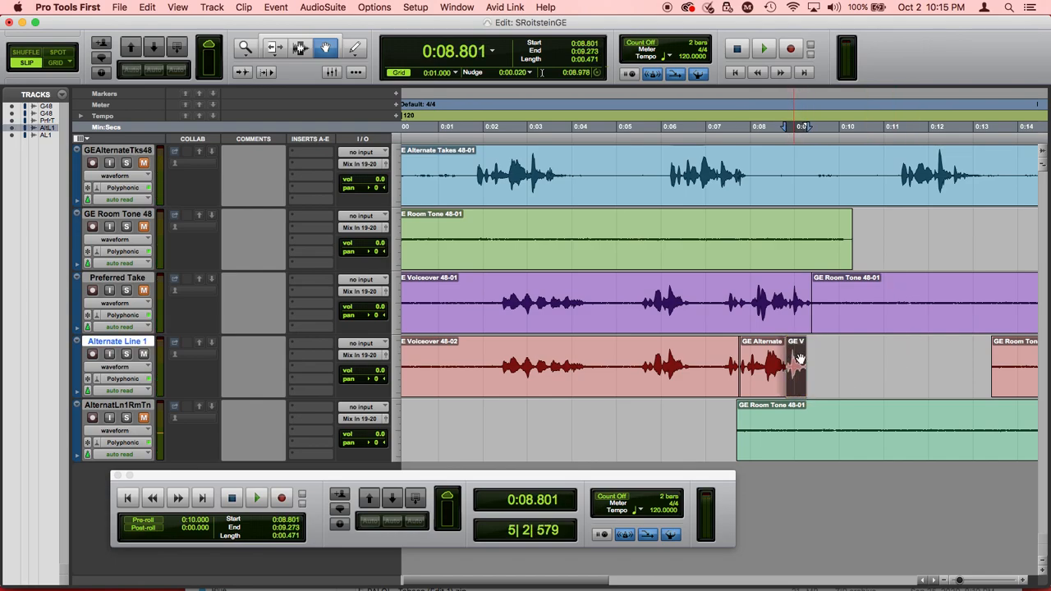
click(708, 407)
key(space)
key(space)
key(space)
key(space)
key(space)
key(space)
key(space)
key(space)
click(725, 103)
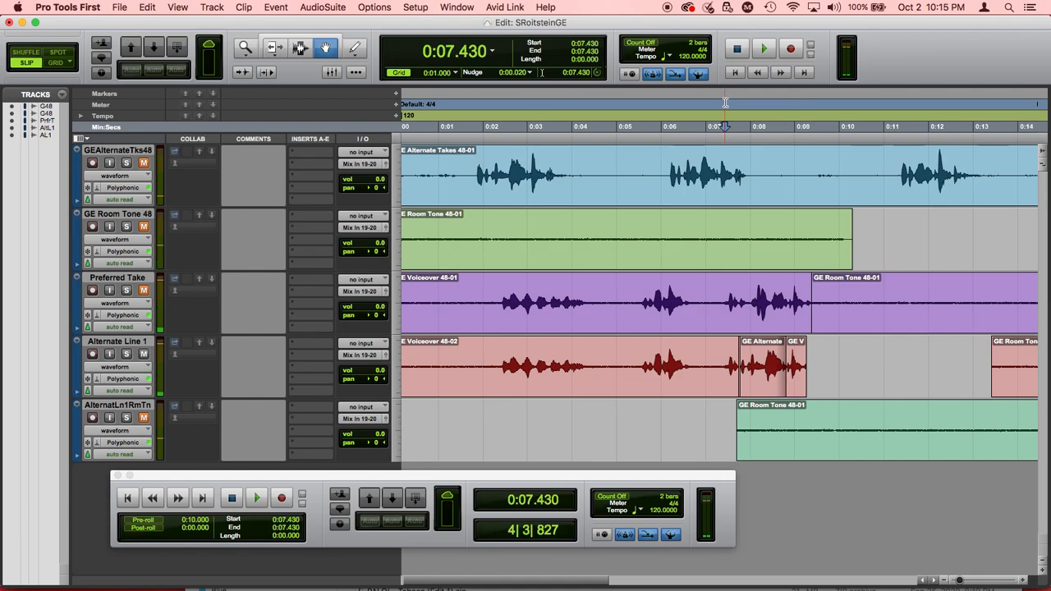
key(space)
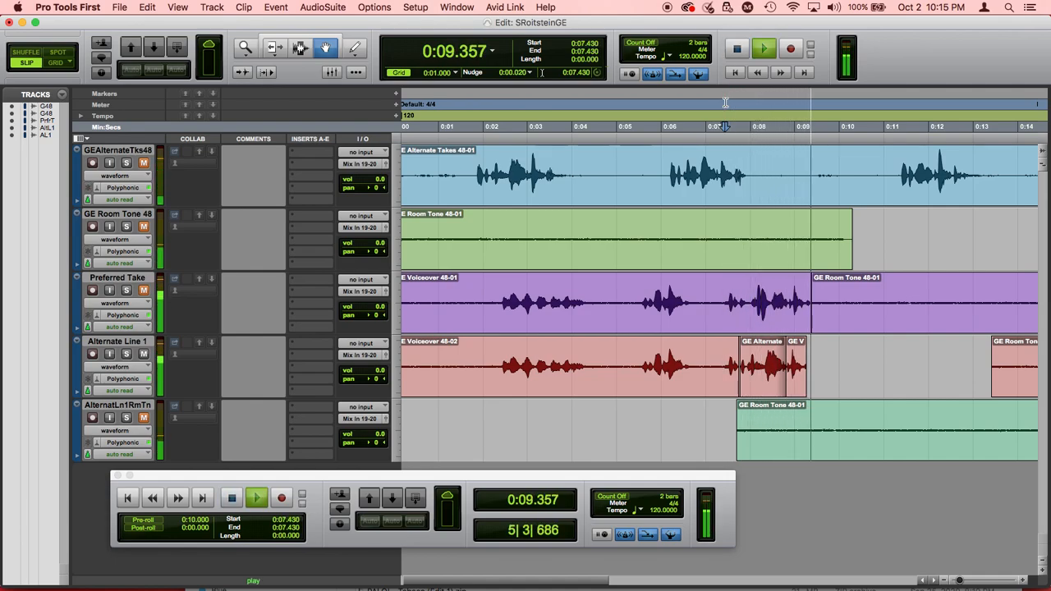
key(space)
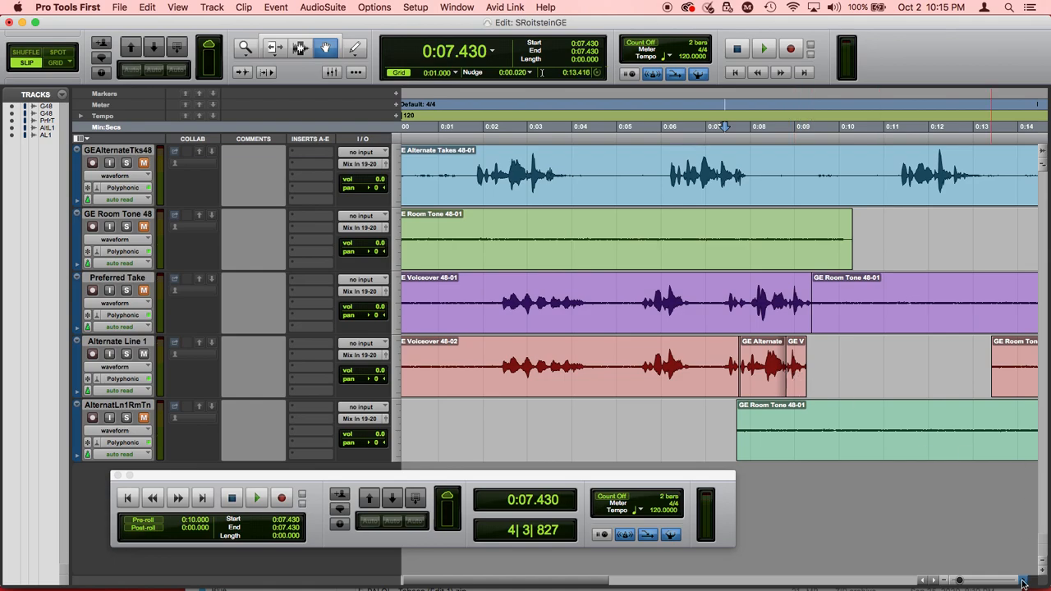
Move the pasted word clip on Alternate Line 1 earlier to start at about 8.71 s
key(super+bracketright)
key(super+bracketright)
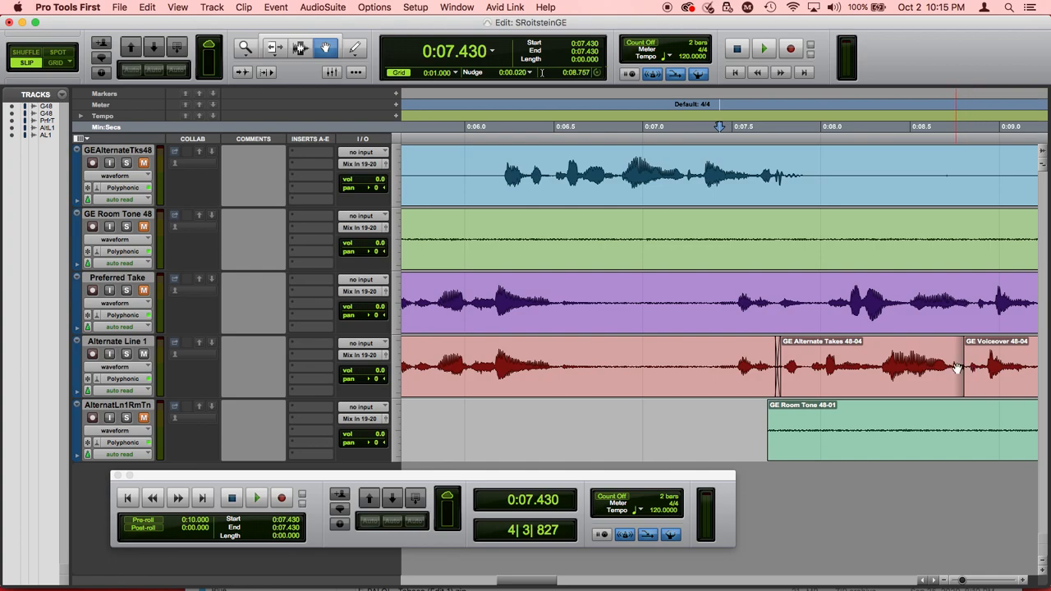
click(980, 373)
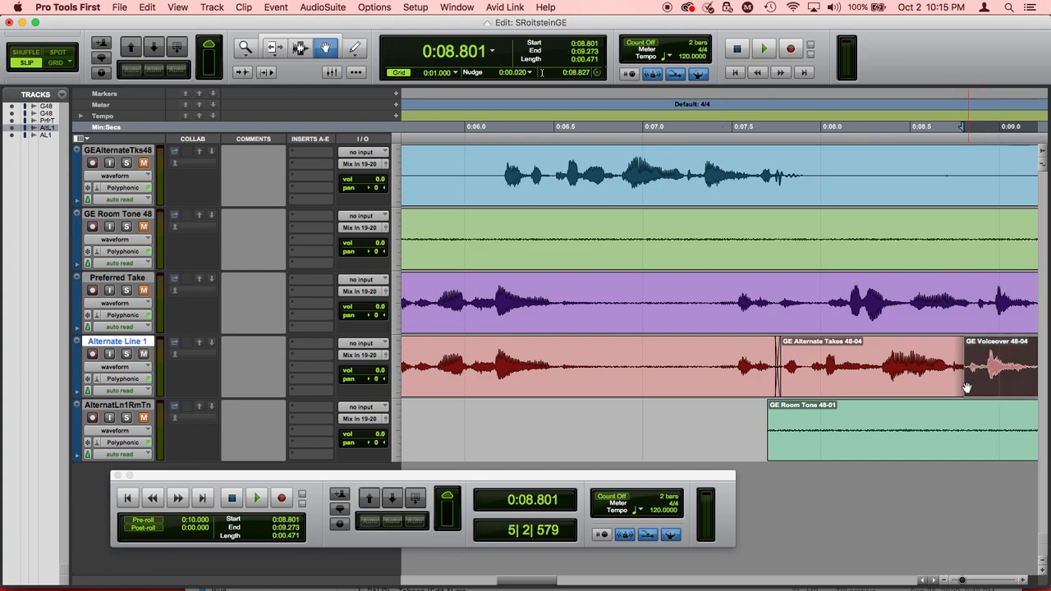
drag(971, 382, 948, 379)
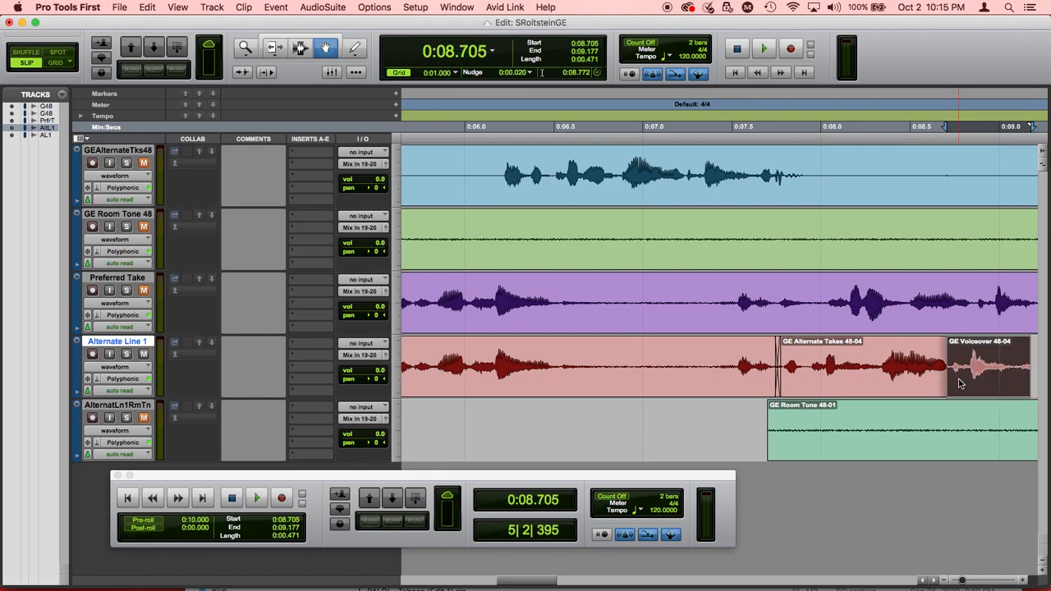
Play the edited Alternate Line 1 from about 7.61 s, dismissing any playback error and retrying
click(751, 117)
key(space)
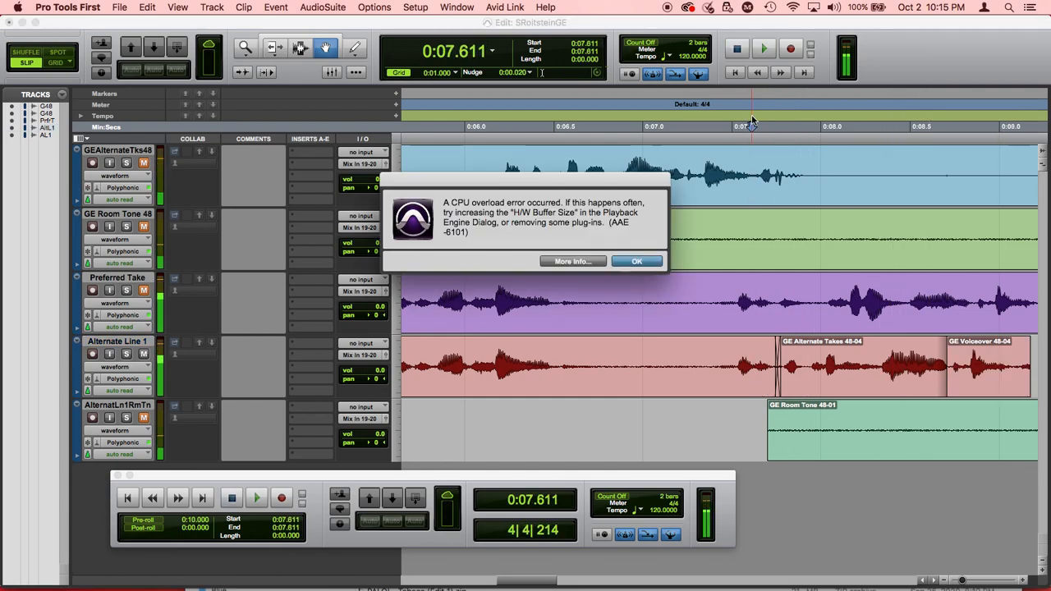
key(Return)
key(space)
key(Return)
key(space)
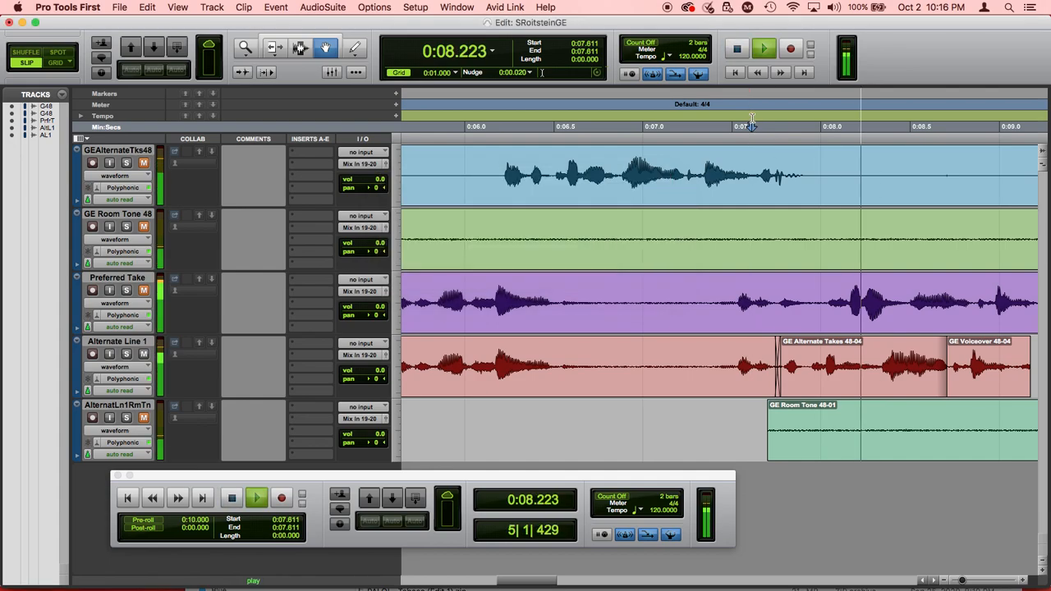
key(space)
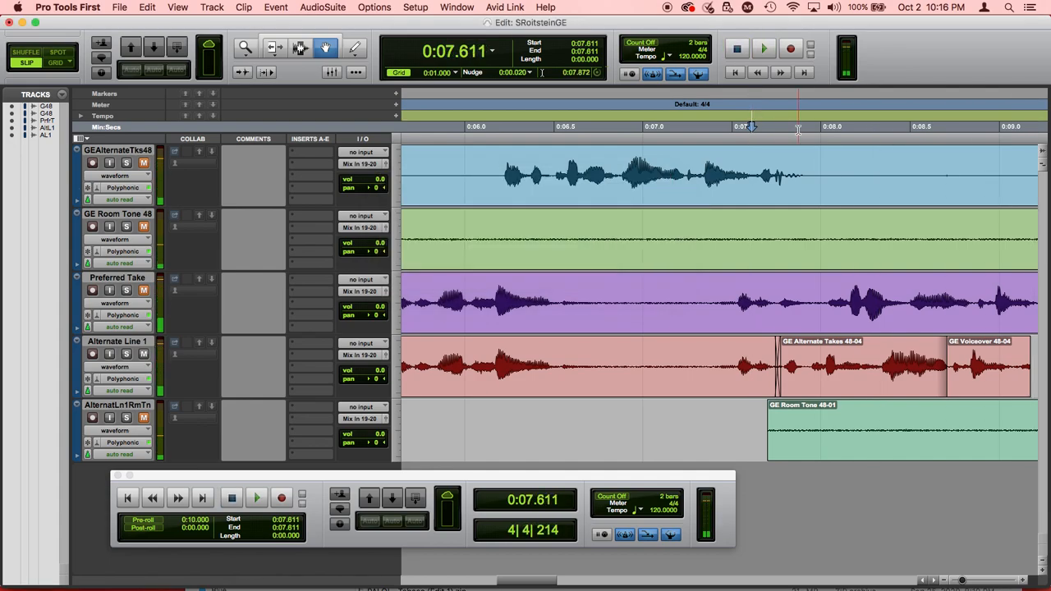
Move the first room tone clip on AlternatLn1RmTn to start at about 7.75 s and unmute that track
click(779, 434)
drag(779, 434, 789, 431)
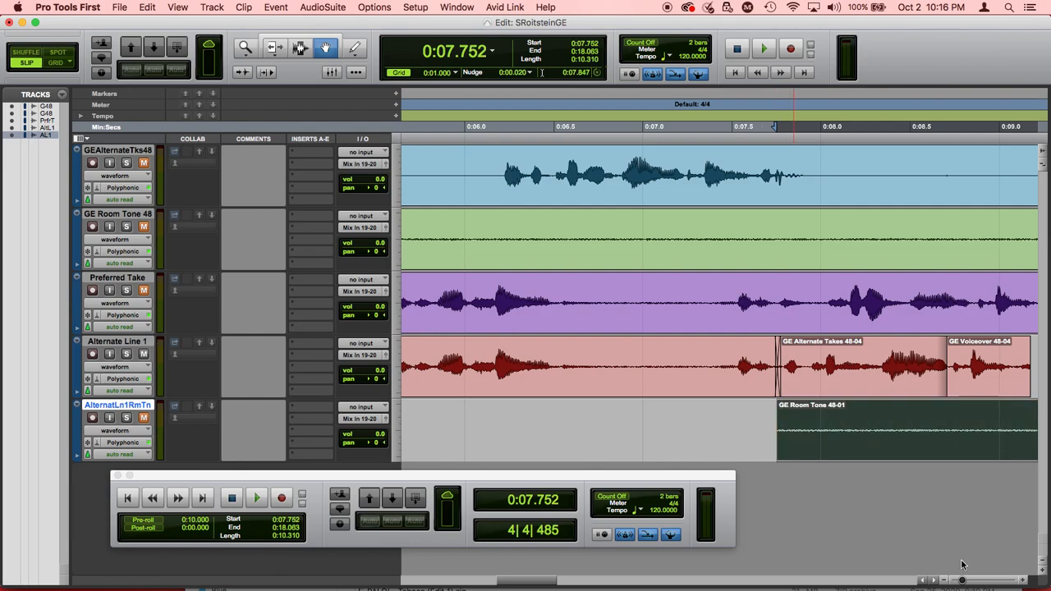
click(943, 582)
click(944, 582)
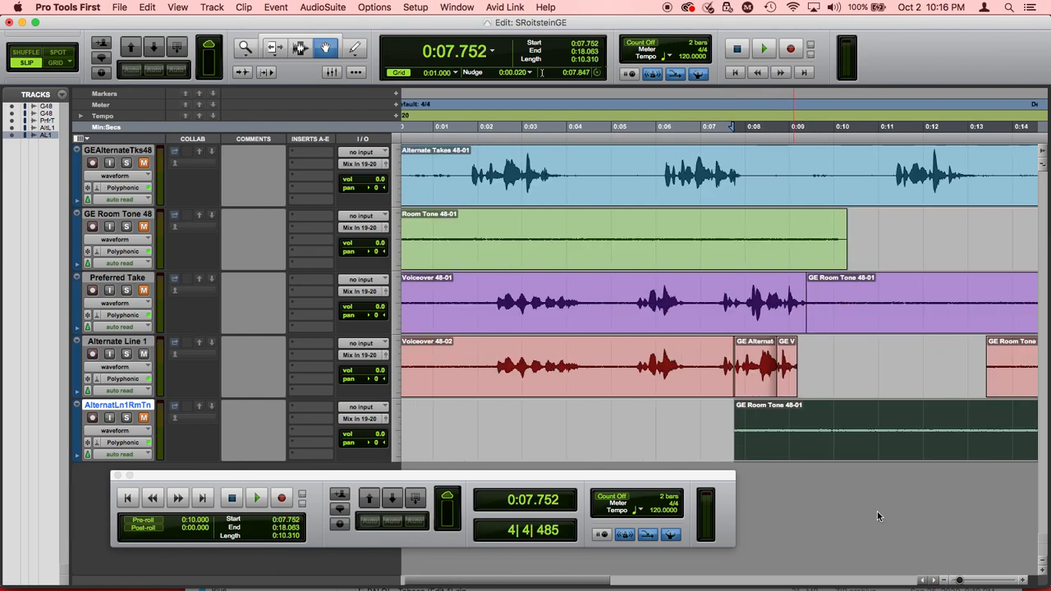
click(145, 418)
Play Alternate Line 1 together with its room tone from about 6.03 s, restarting whenever playback is interrupted
click(658, 98)
key(space)
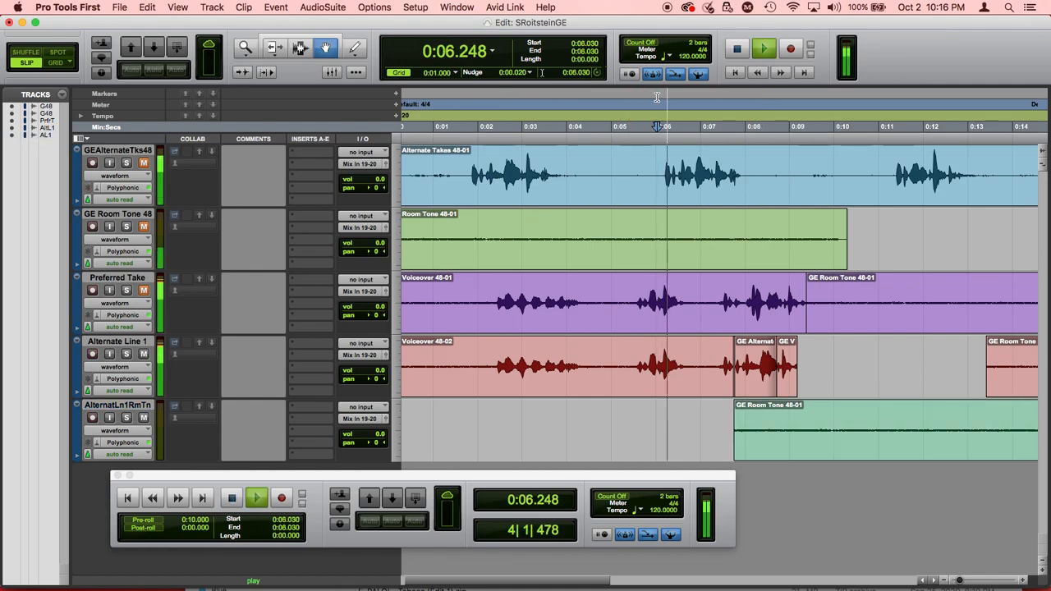
key(Return)
key(space)
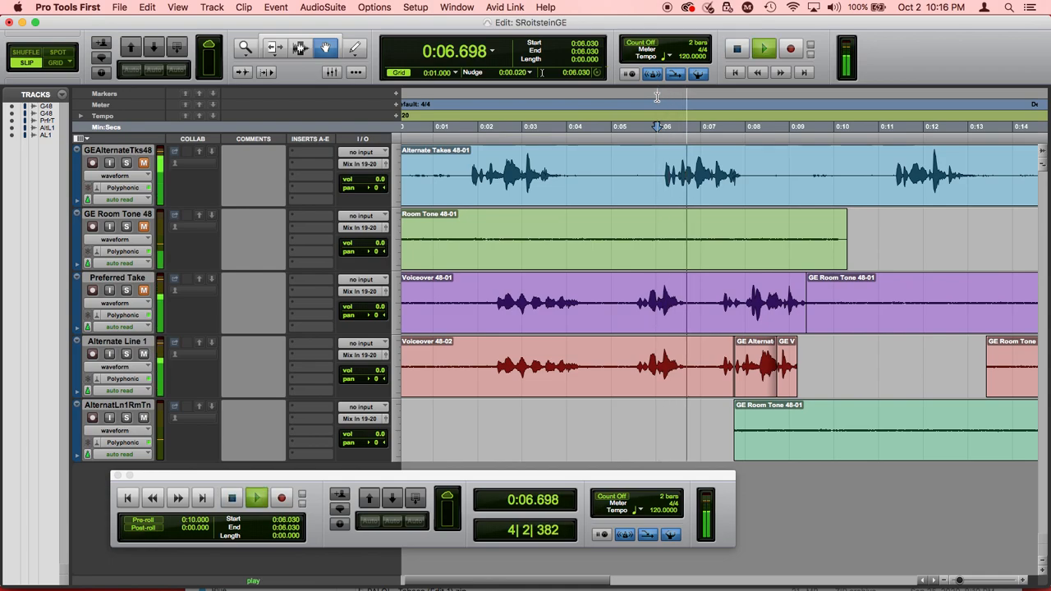
key(Return)
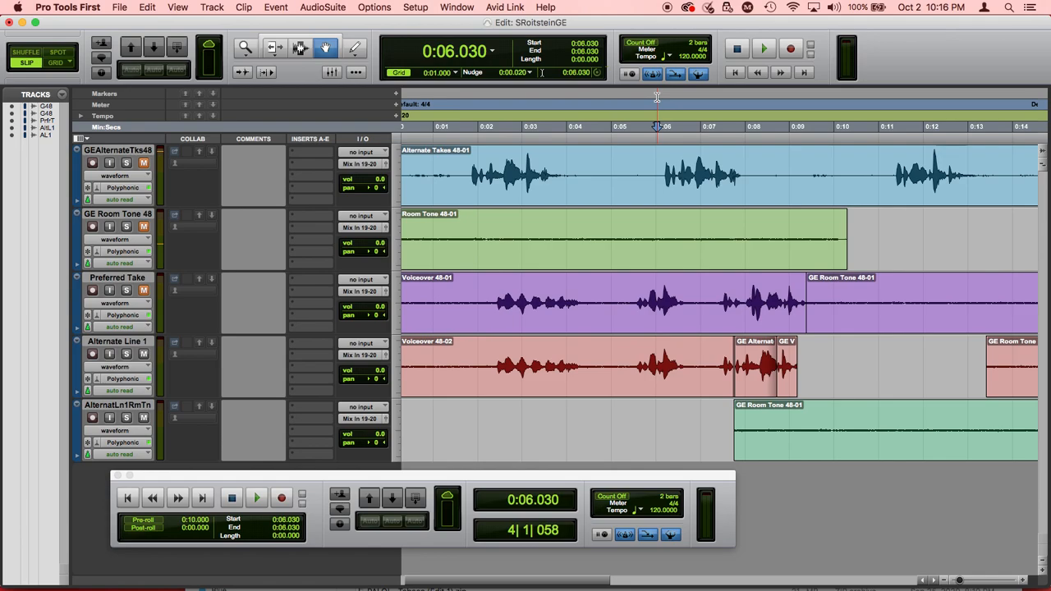
key(space)
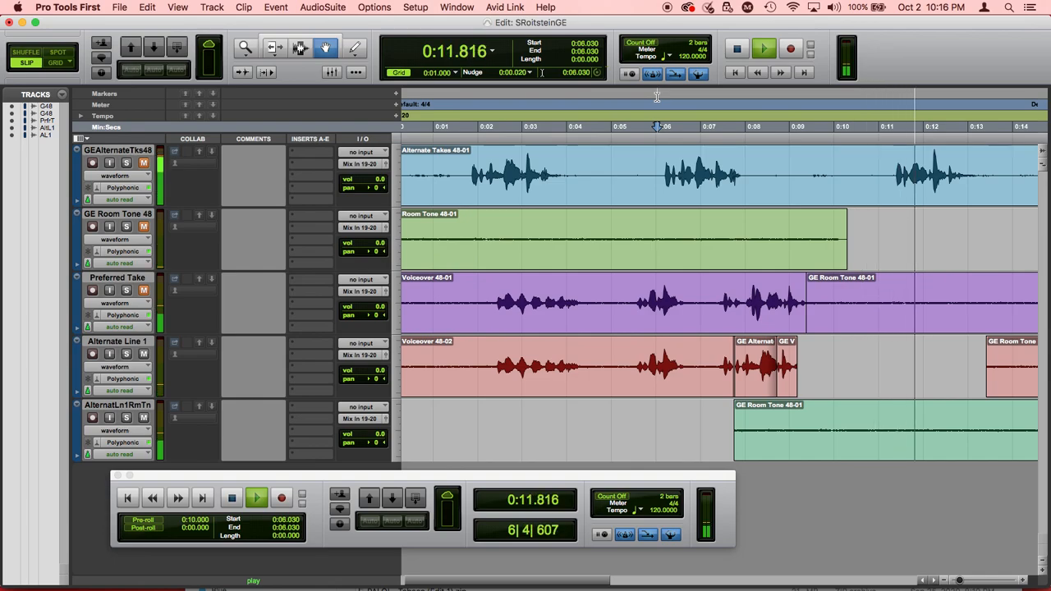
key(Return)
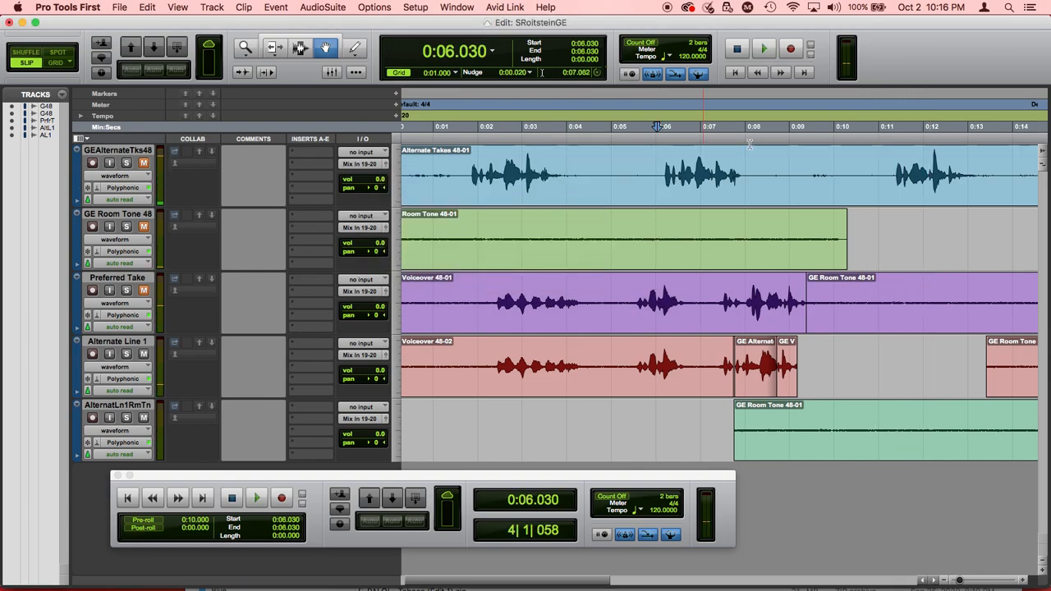
Delete both leftover room tone clips from Alternate Line 1 and the second room tone clip from AlternatLn1RmTn
mouse_move(961, 579)
click(943, 583)
click(942, 583)
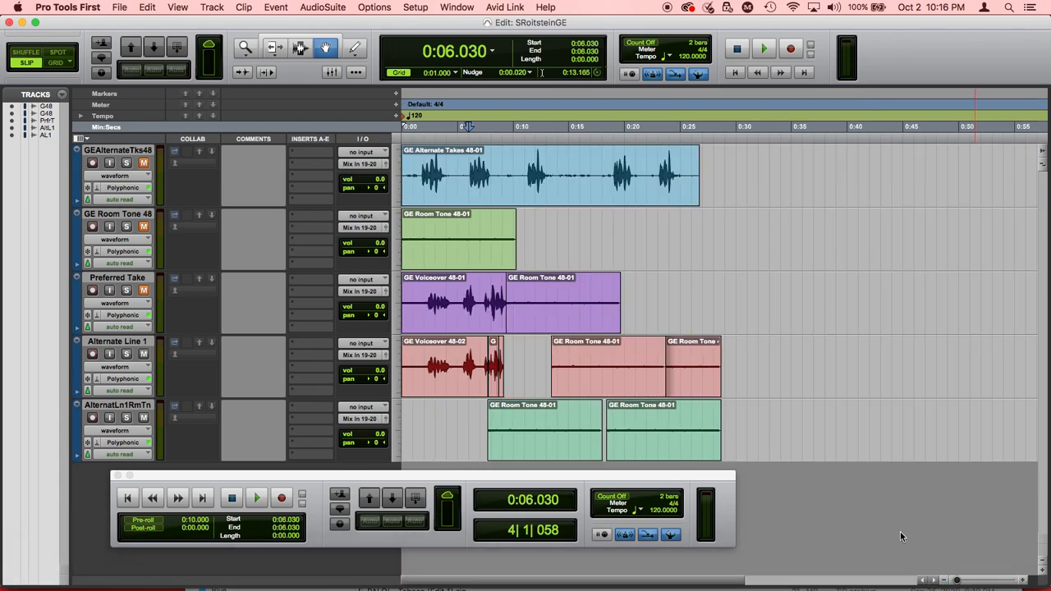
click(639, 374)
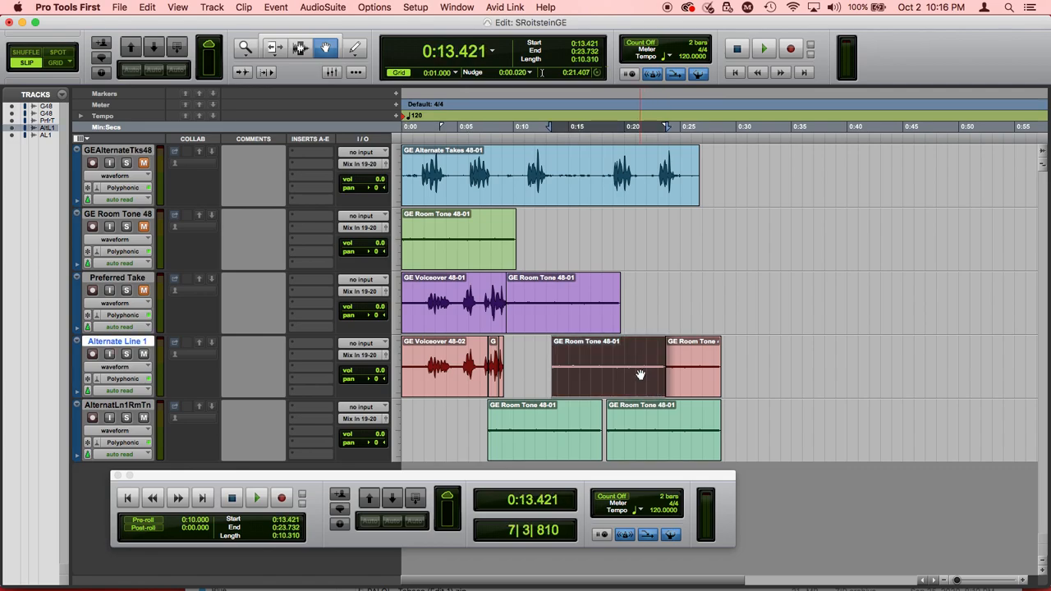
key(Delete)
click(640, 376)
key(Delete)
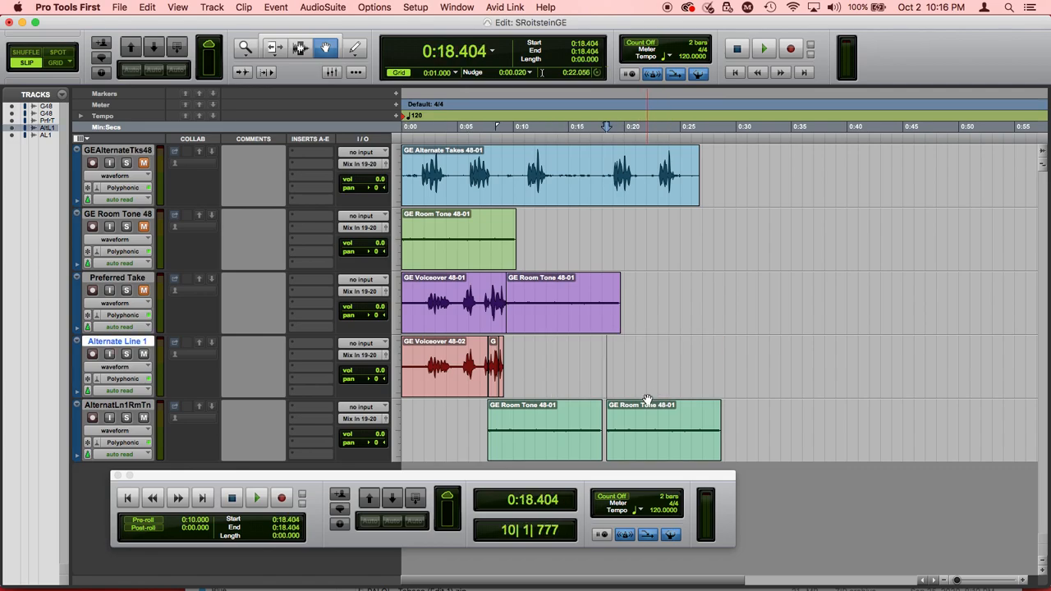
click(650, 411)
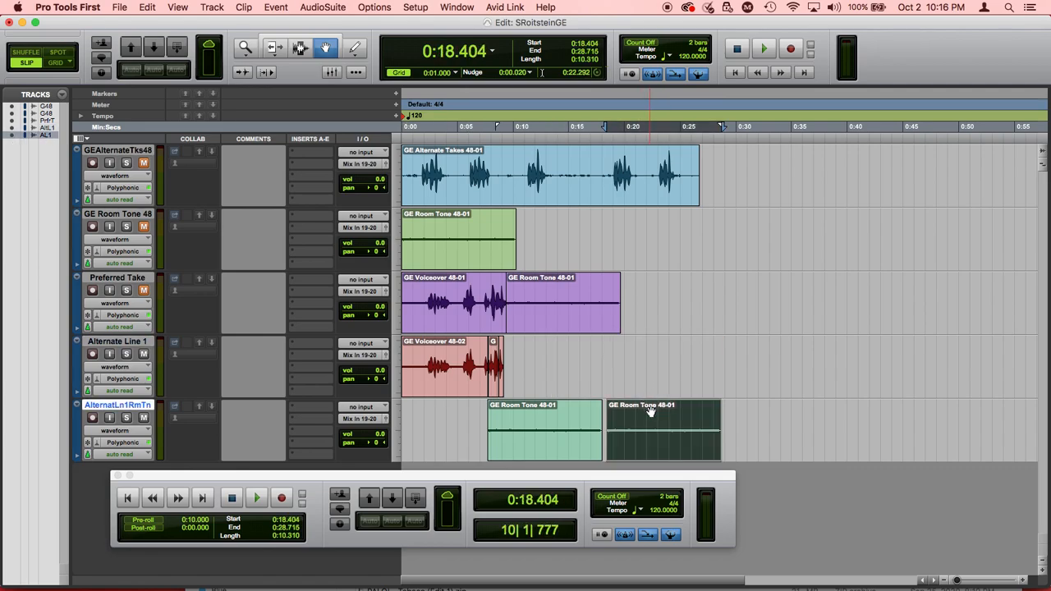
key(Delete)
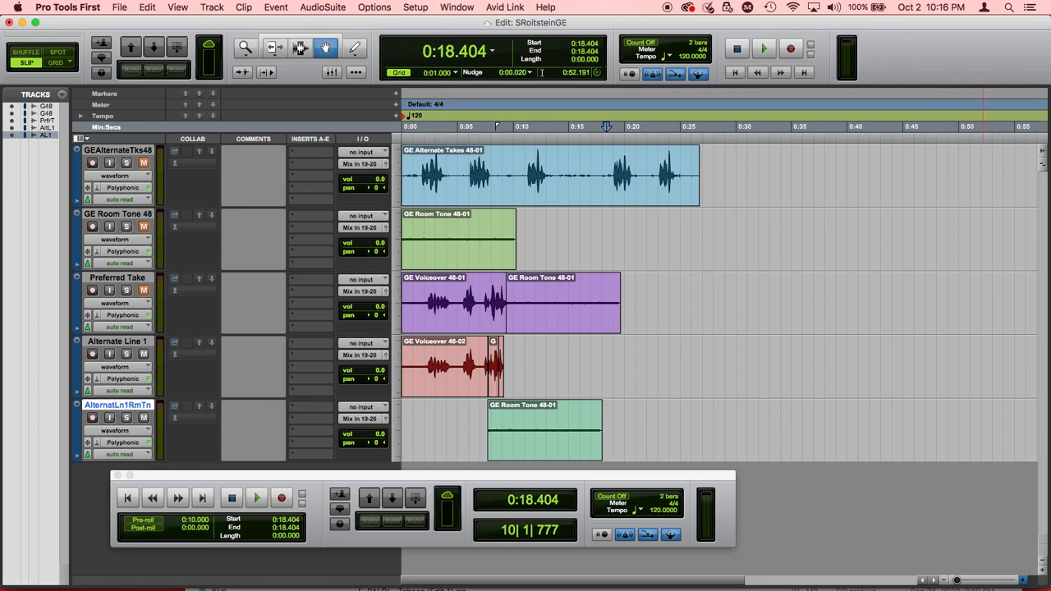
click(1024, 581)
click(1025, 580)
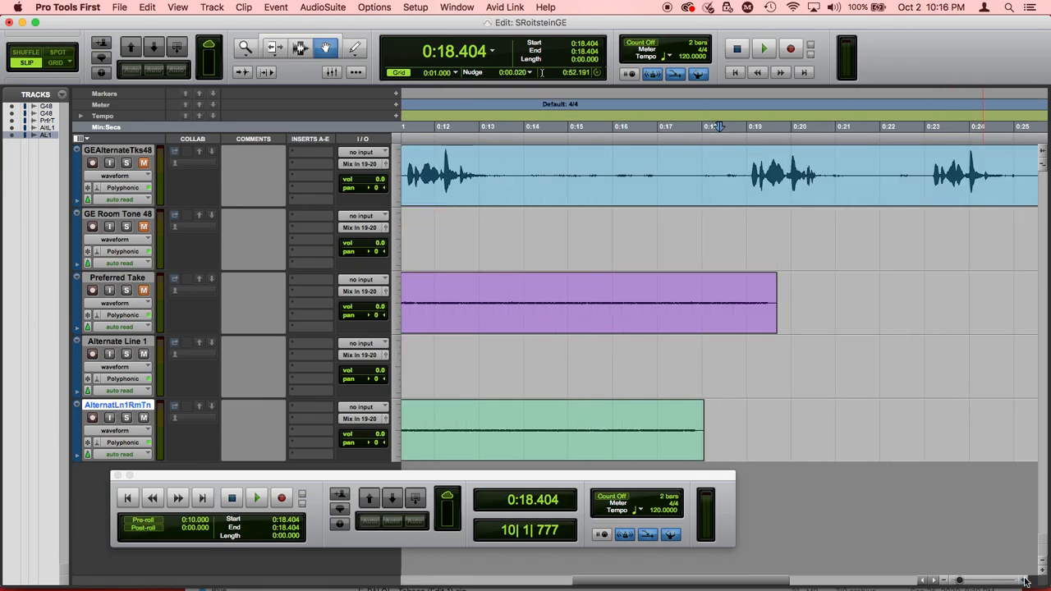
click(944, 581)
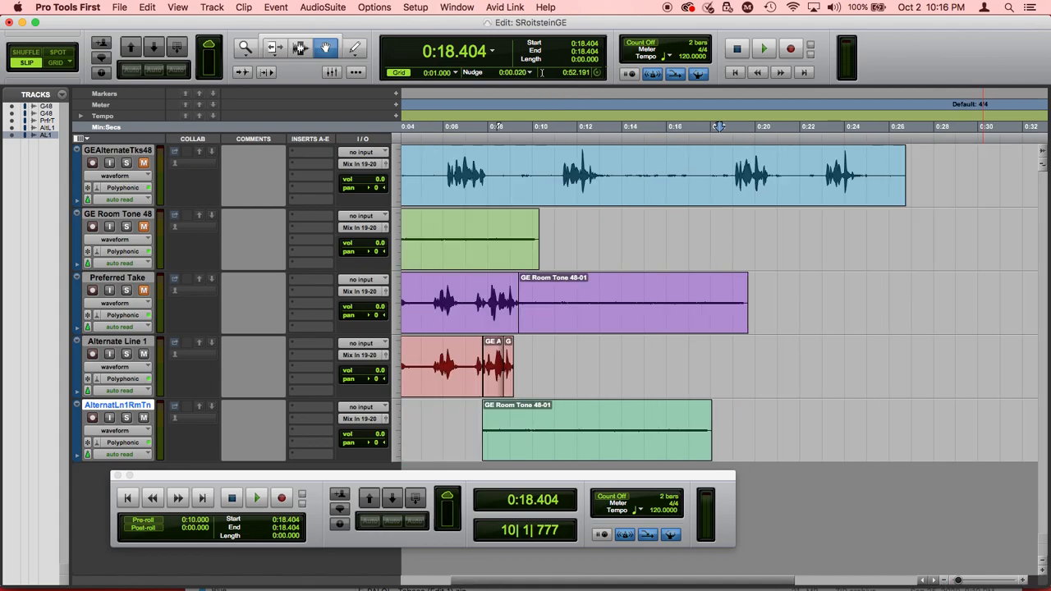
click(944, 580)
click(945, 581)
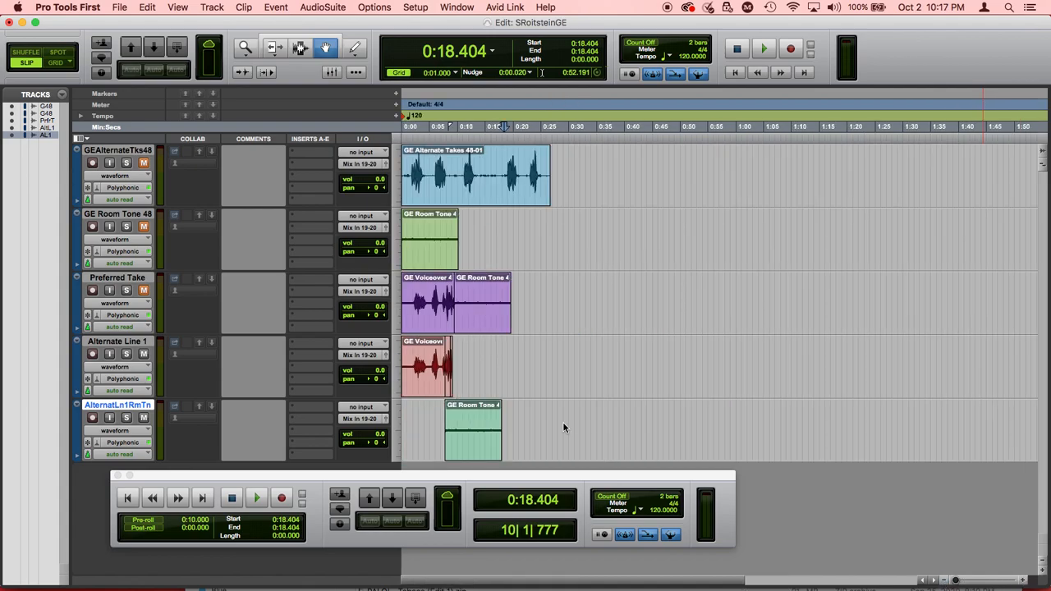
Duplicate the Alternate Line 1 and AlternatLn1RmTn tracks once, including active playlist, automation, inserts and sends, inserted after the last selected track
click(122, 341)
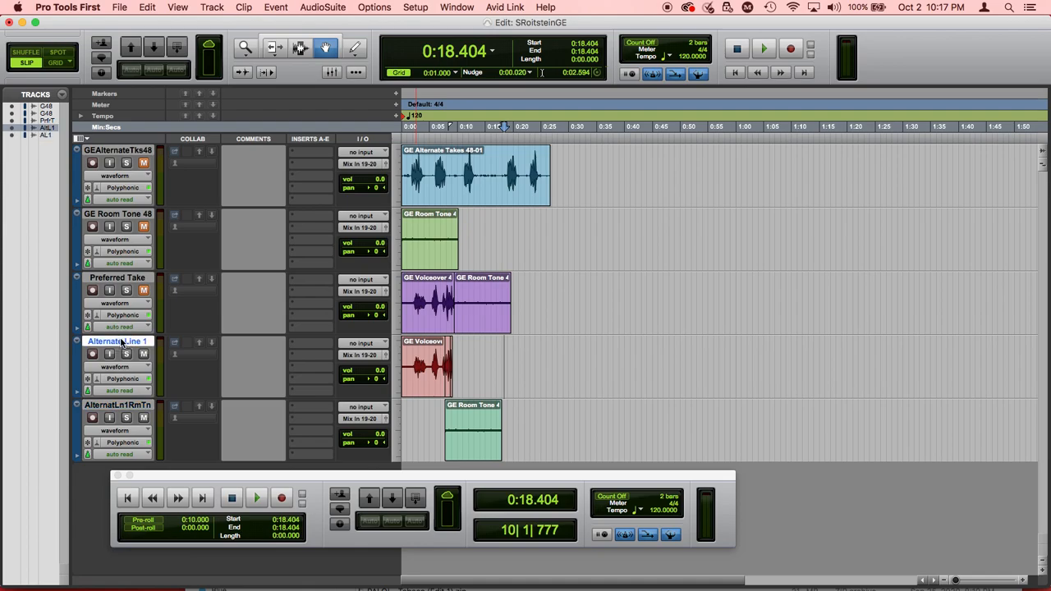
shift+click(129, 406)
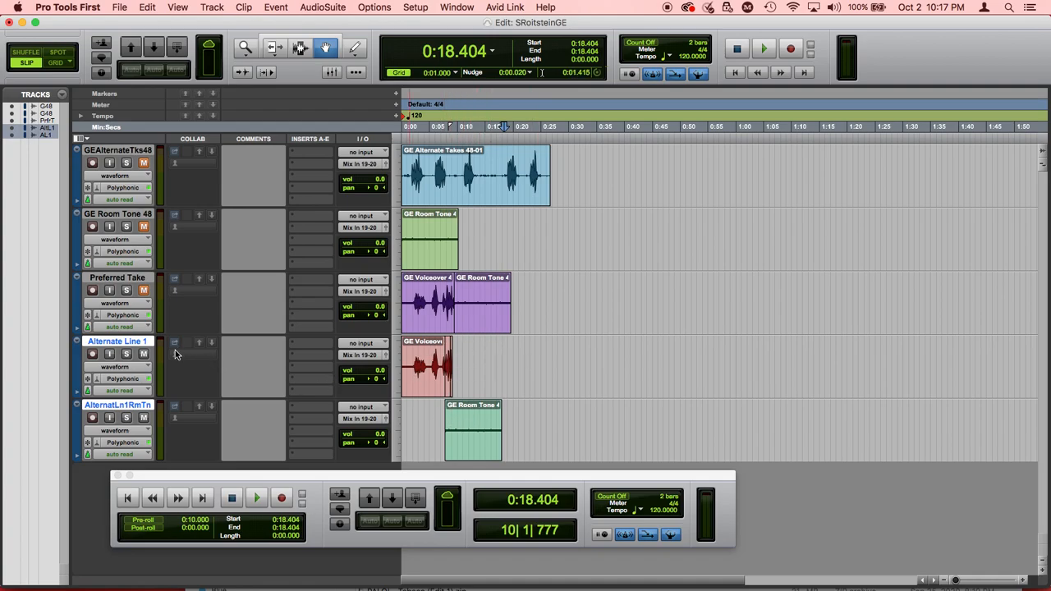
click(134, 341)
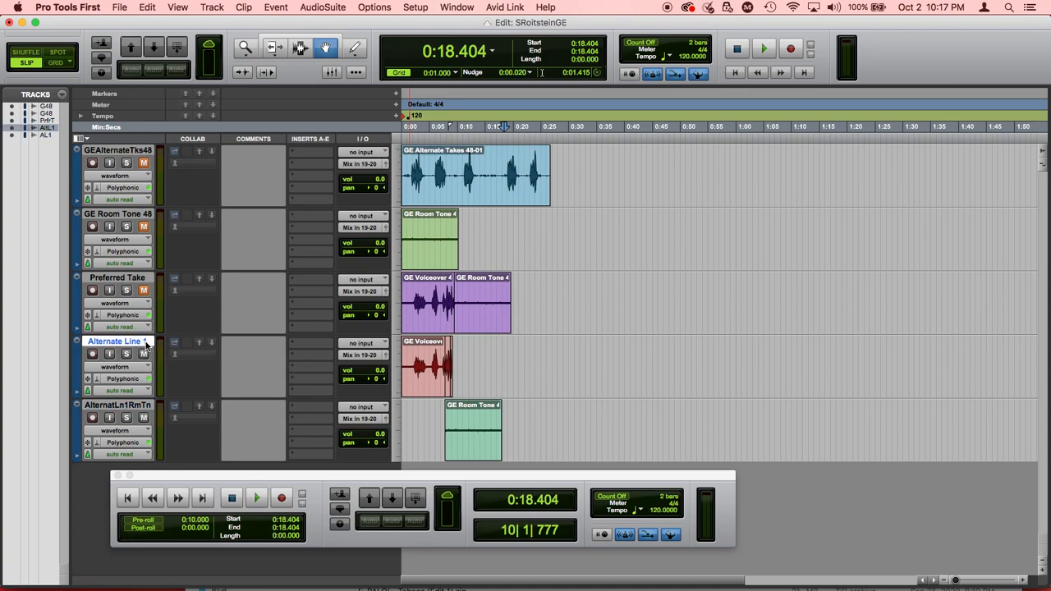
shift+click(141, 406)
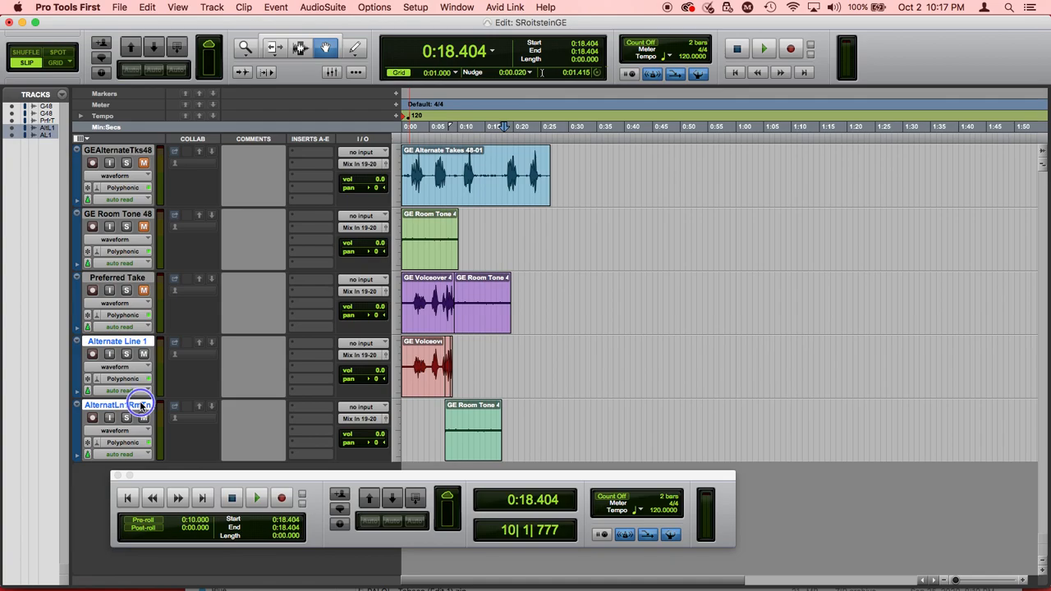
right_click(141, 406)
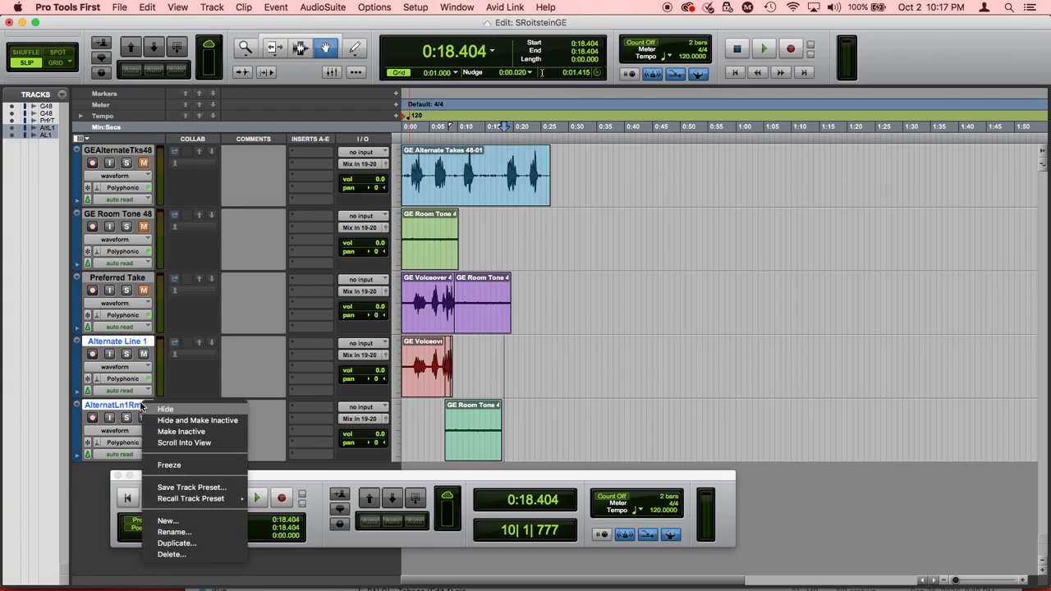
click(185, 542)
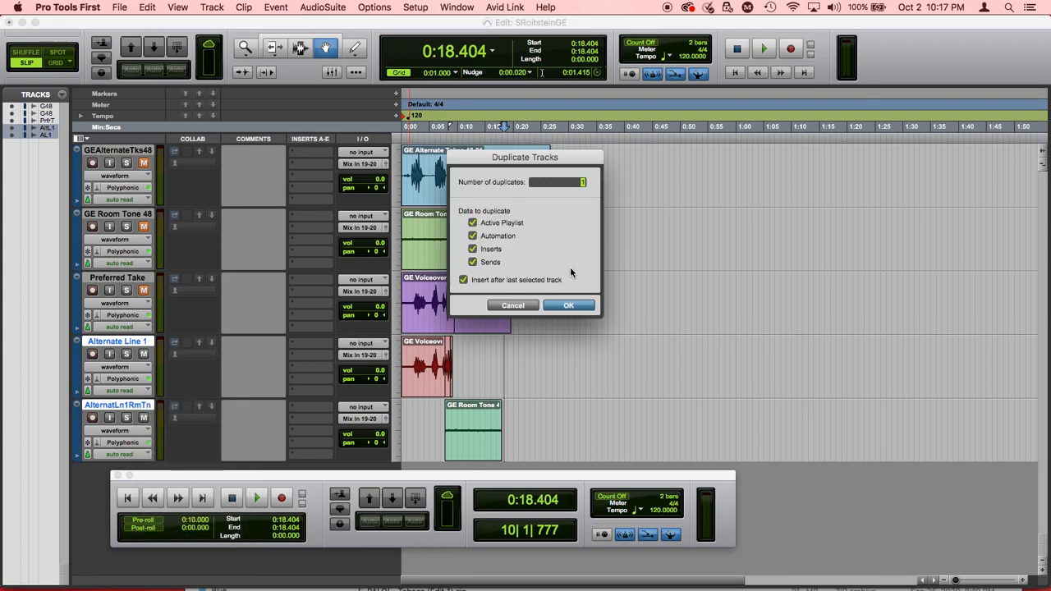
click(556, 305)
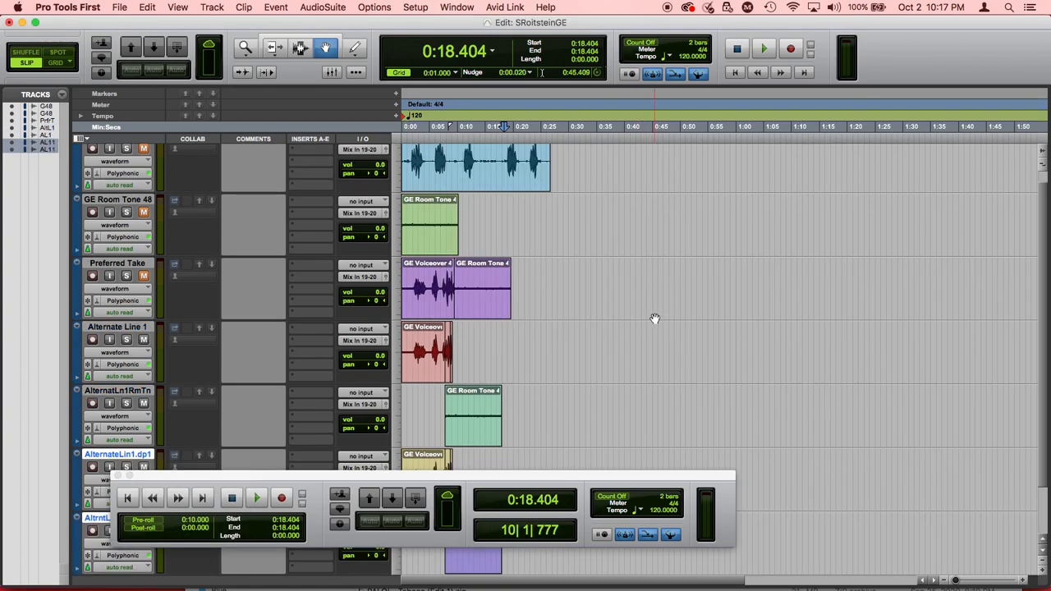
Rename the duplicate of the Alternate Line 1 track as "Alternate Line 2"
scroll(652, 316, down, 3)
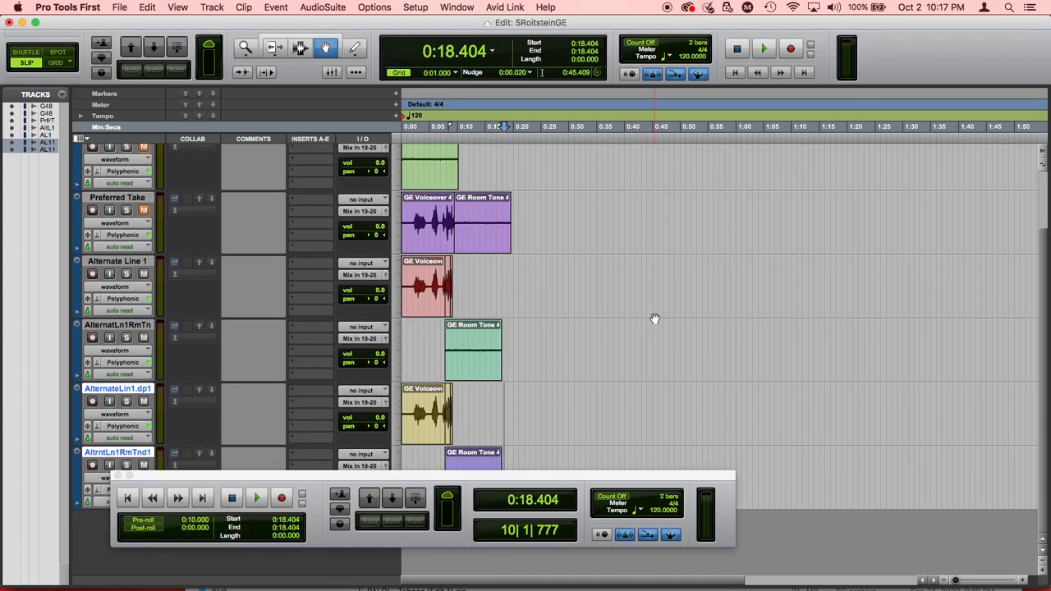
double_click(125, 395)
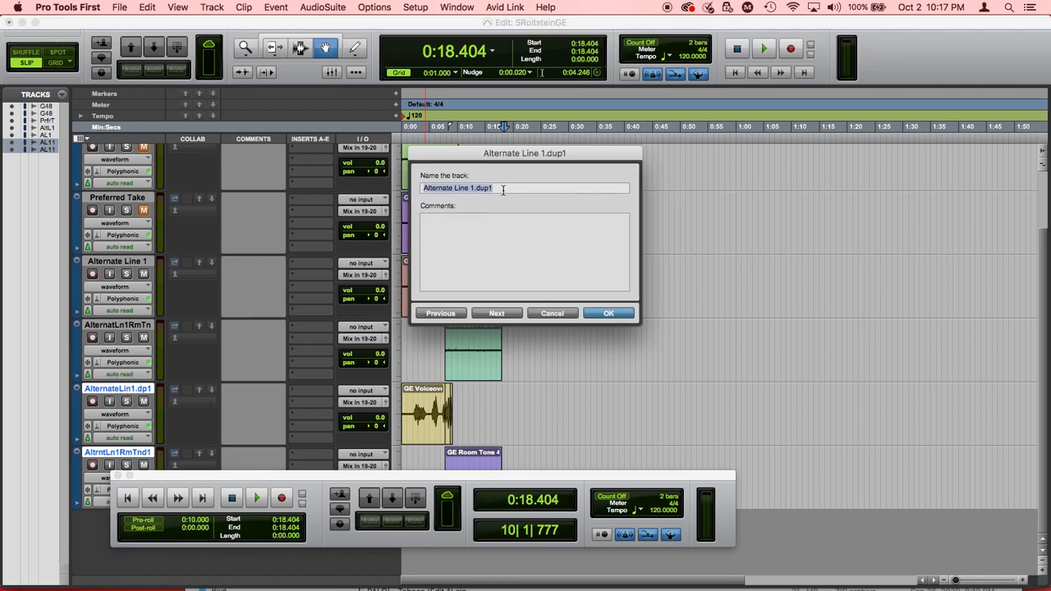
click(504, 189)
key(BackSpace)
key(BackSpace)
key(BackSpace)
key(BackSpace)
key(BackSpace)
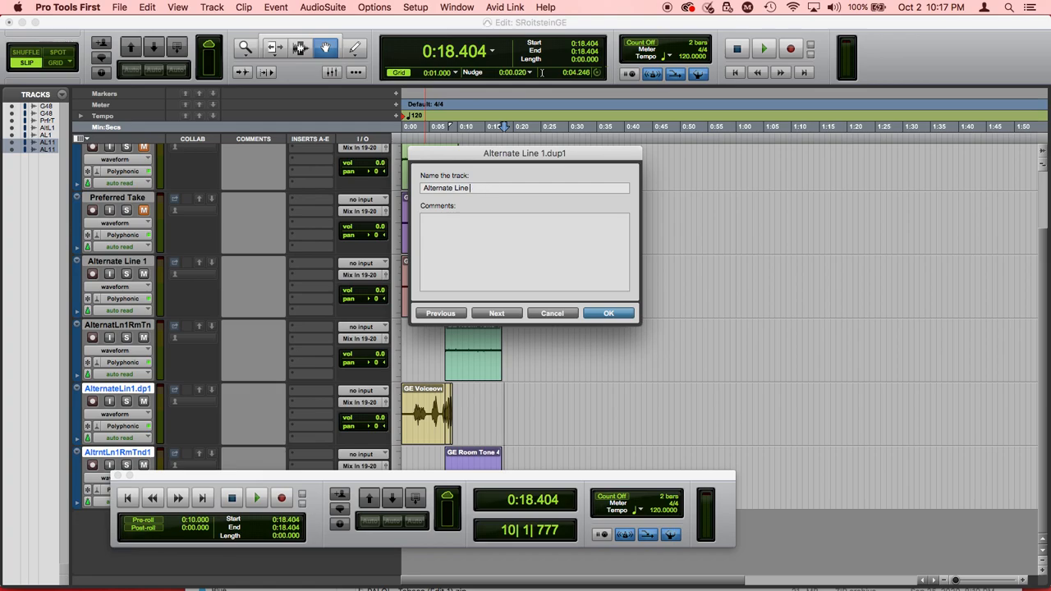
text(2)
key(Return)
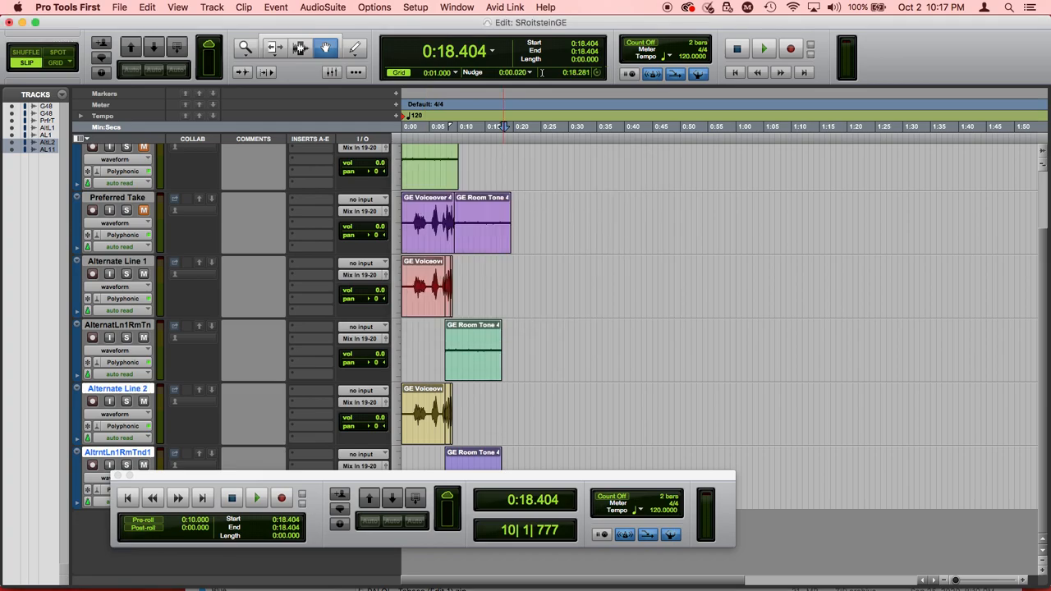
Rename the duplicated room tone track as "Alternate Line 2 Room Tone"
double_click(118, 452)
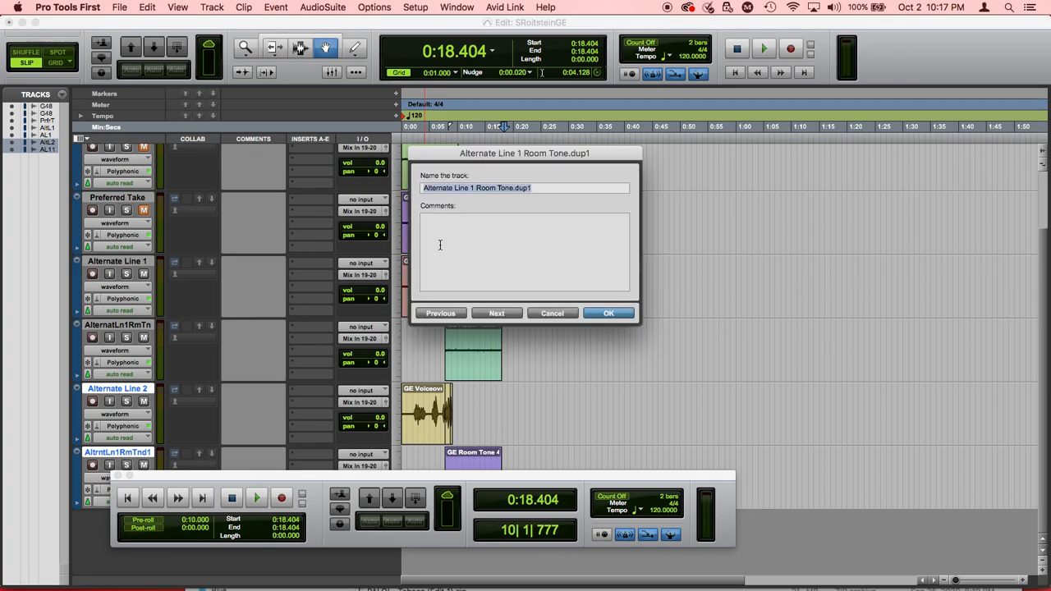
click(477, 188)
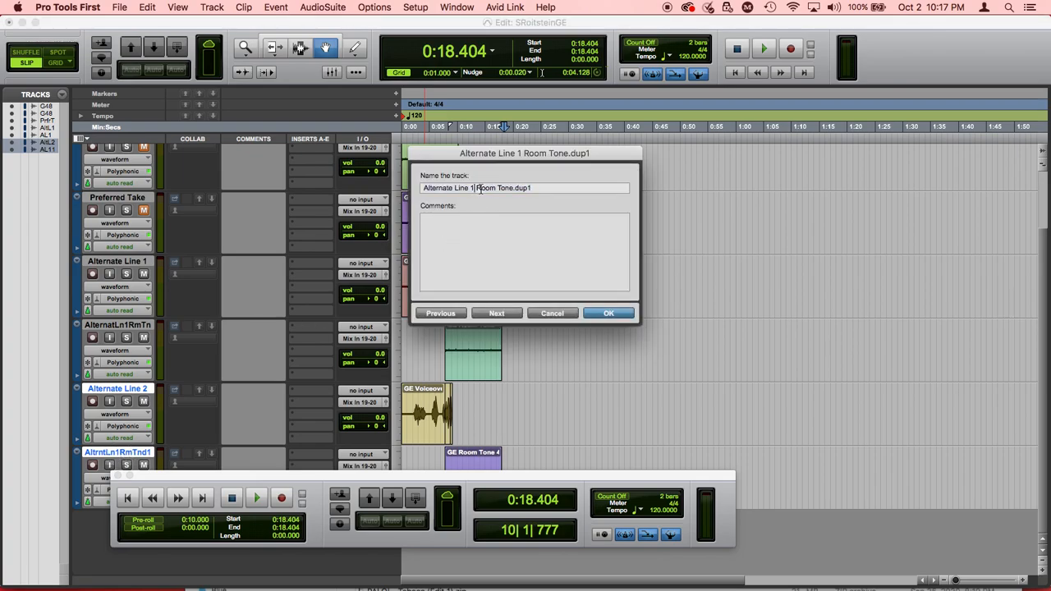
key(BackSpace)
text(2)
key(End)
key(BackSpace)
key(BackSpace)
key(BackSpace)
key(BackSpace)
key(BackSpace)
key(Return)
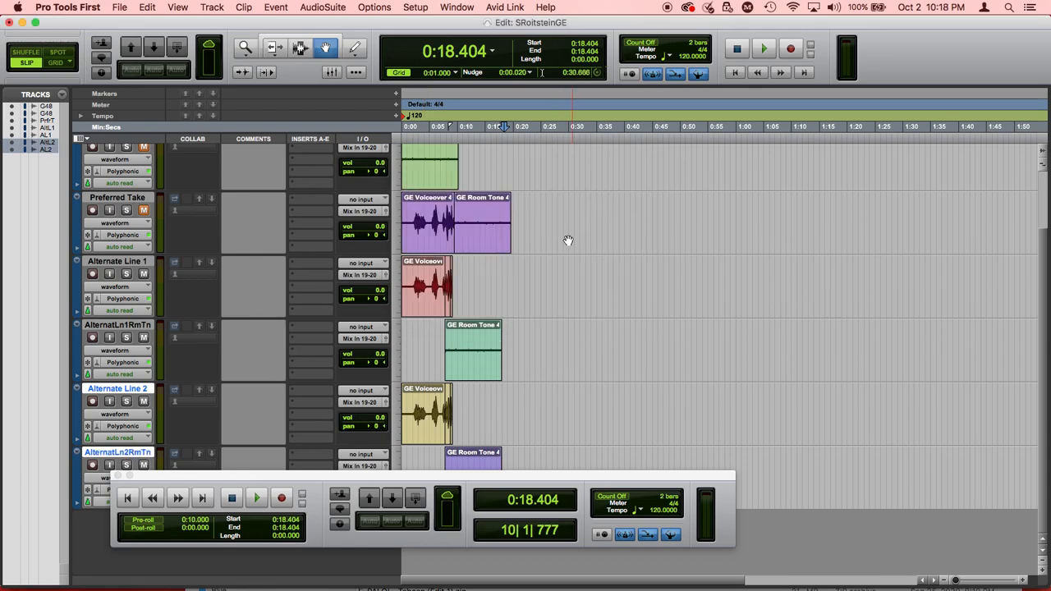
Uncover the Alternate Line 2 tracks by moving the transport window, and mute the Alternate Line 1 and AlternatLn1RmTn tracks
drag(619, 474, 819, 157)
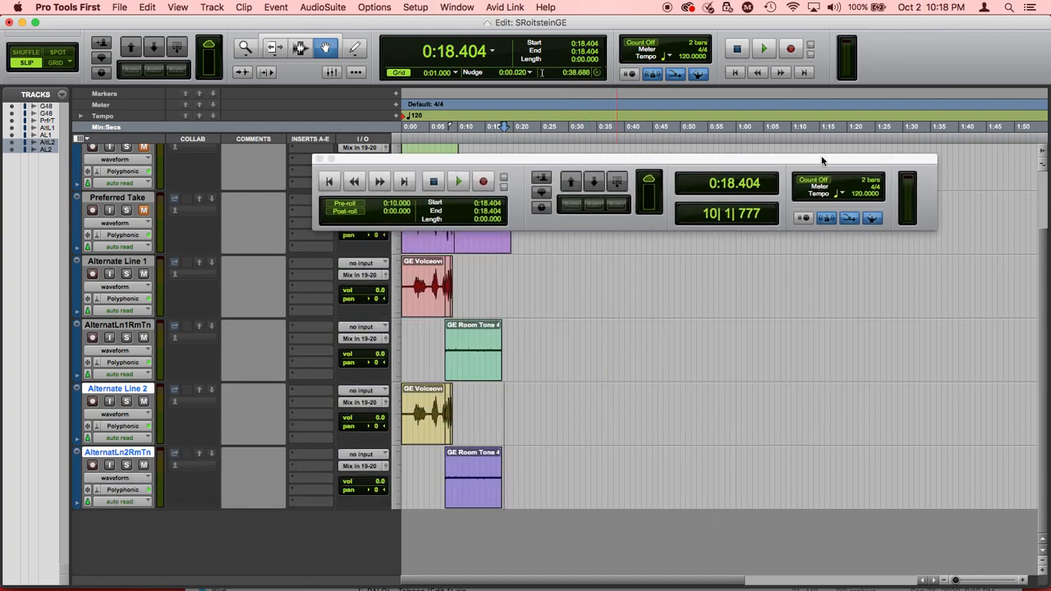
click(143, 275)
click(144, 339)
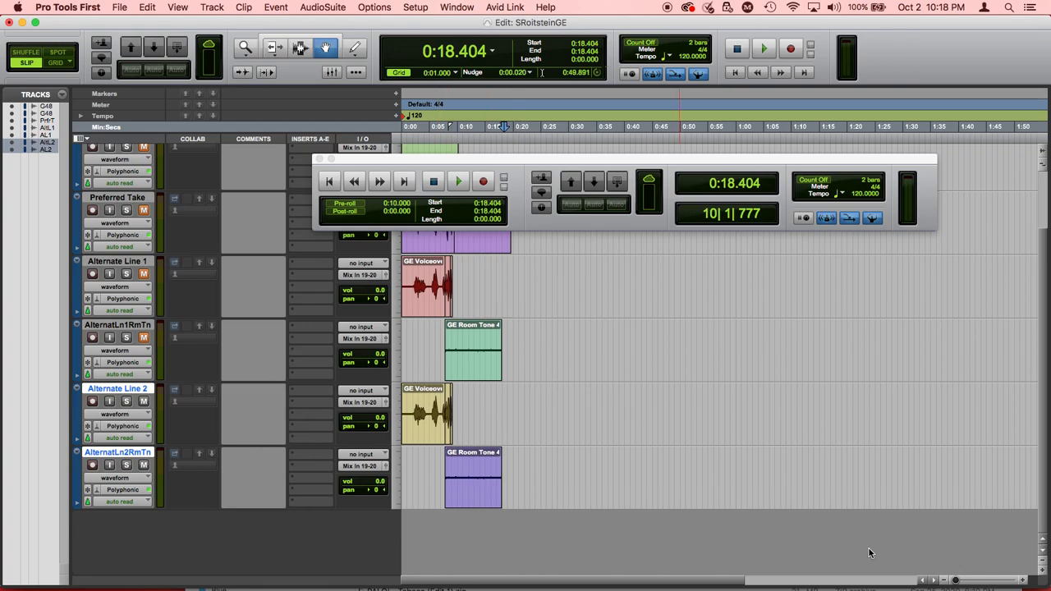
Play the duplicated Alternate Line 2 tracks from about 0:07.4, dismissing any error dialogs and retrying playback
click(444, 102)
key(space)
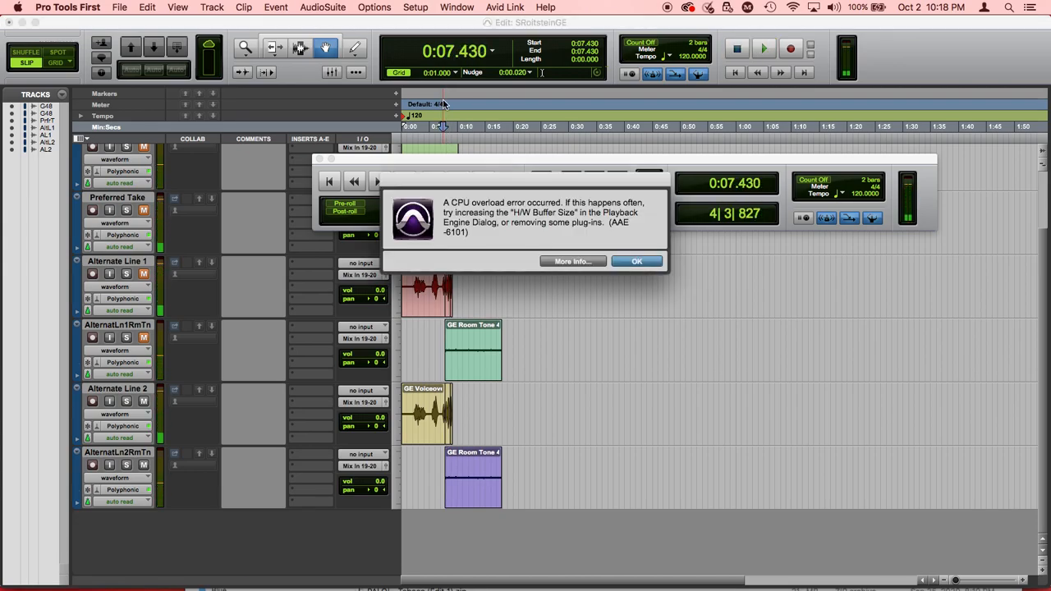
key(Return)
key(space)
key(Return)
key(space)
key(Return)
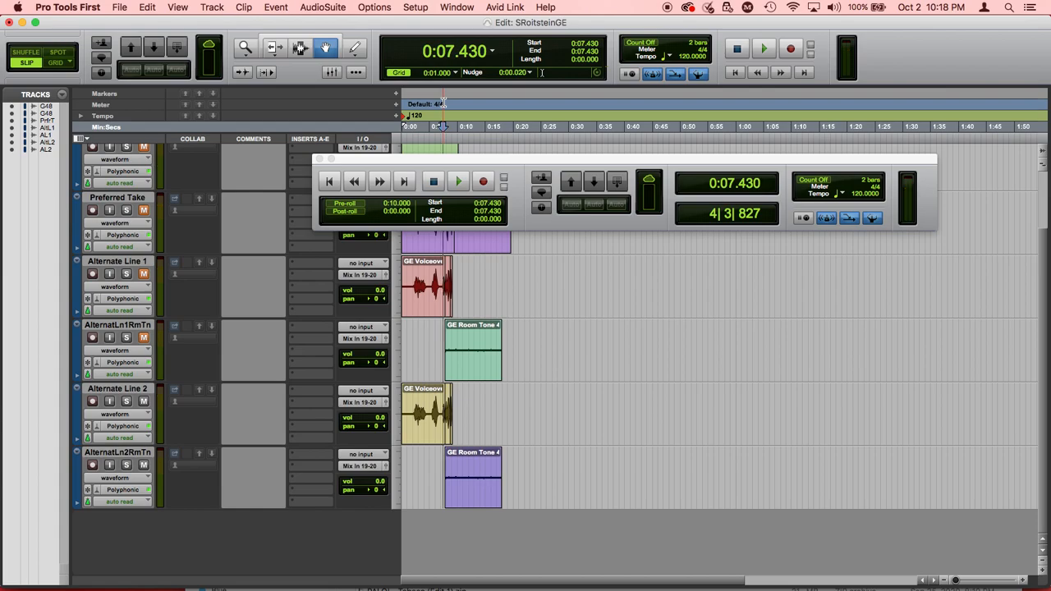
key(space)
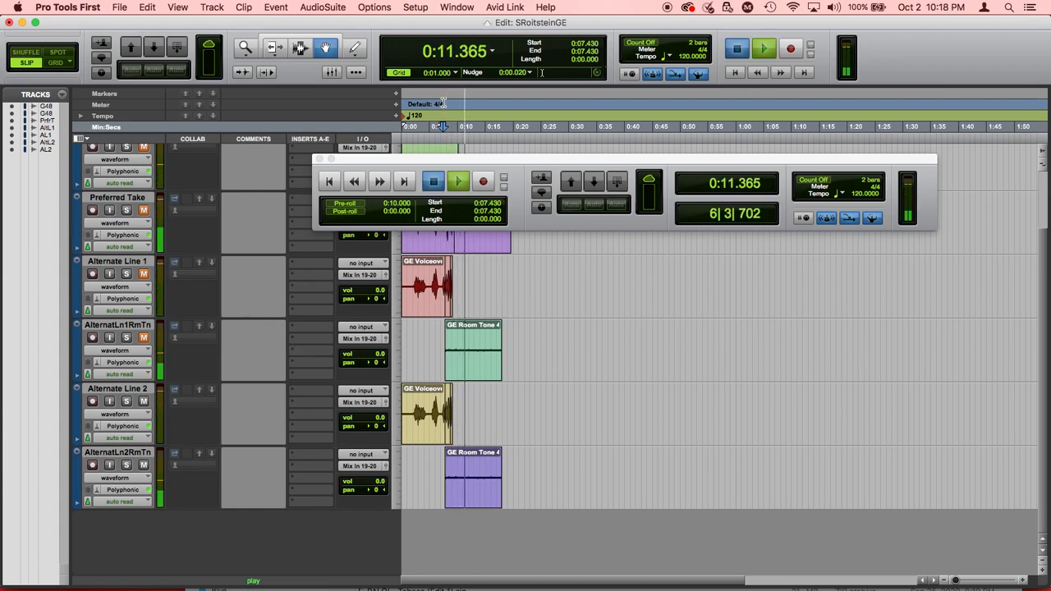
key(space)
Check the Alternate line 2 wording on the assignment page in Chrome, and audition the alternate takes from about 0:11.3 and 0:19.2 in Pro Tools
key(super+Tab)
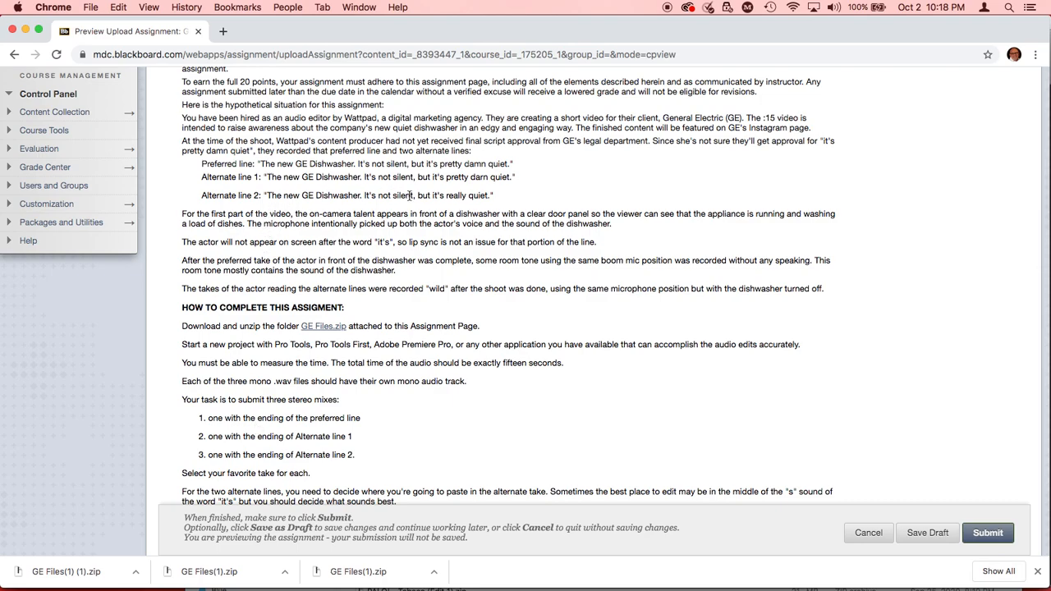
key(super+Tab)
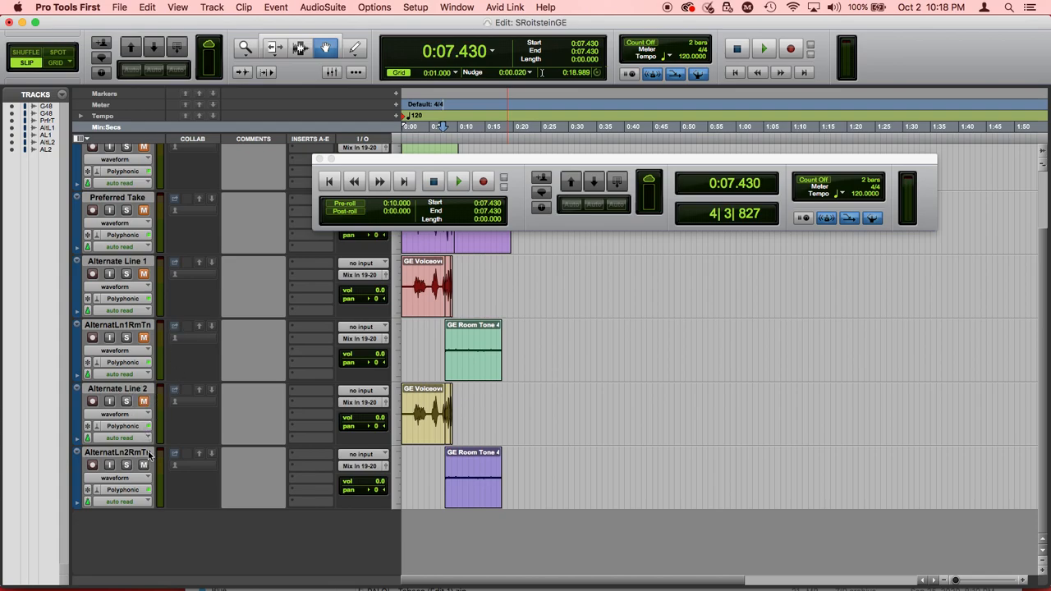
drag(619, 159, 613, 305)
scroll(291, 252, up, 3)
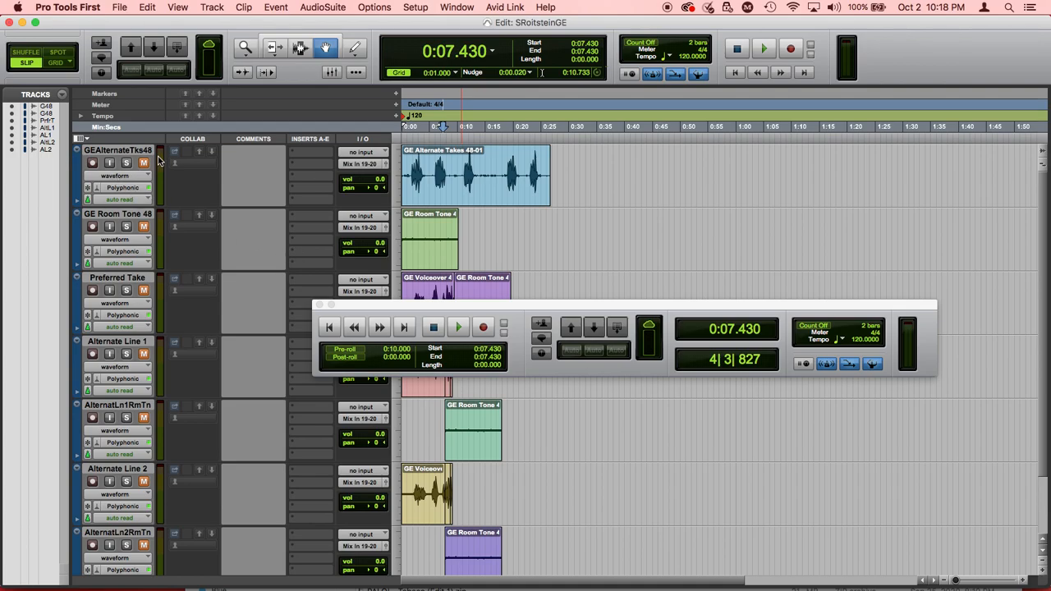
click(465, 108)
key(space)
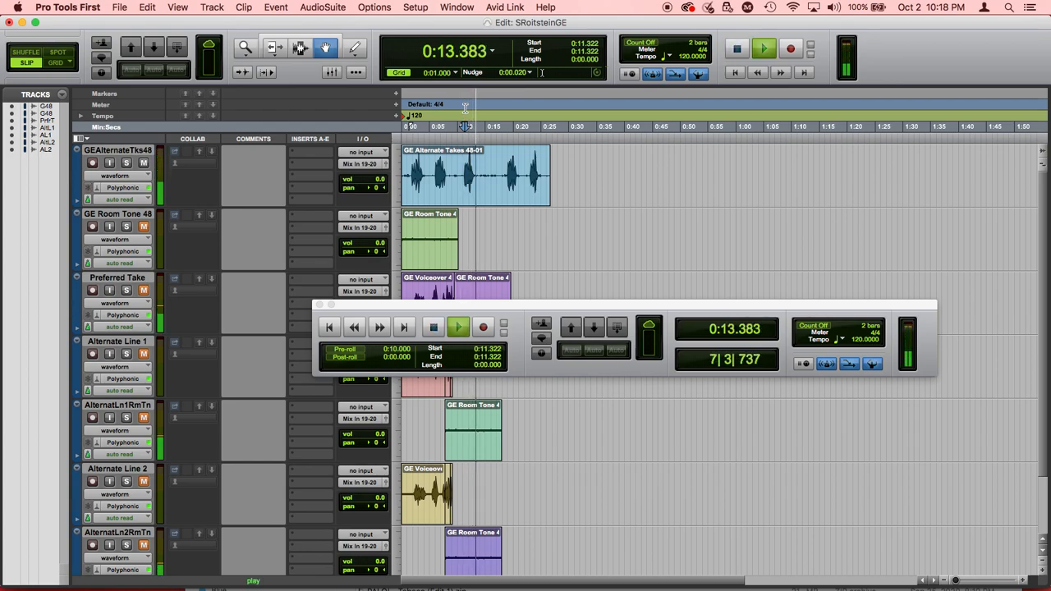
key(space)
click(509, 120)
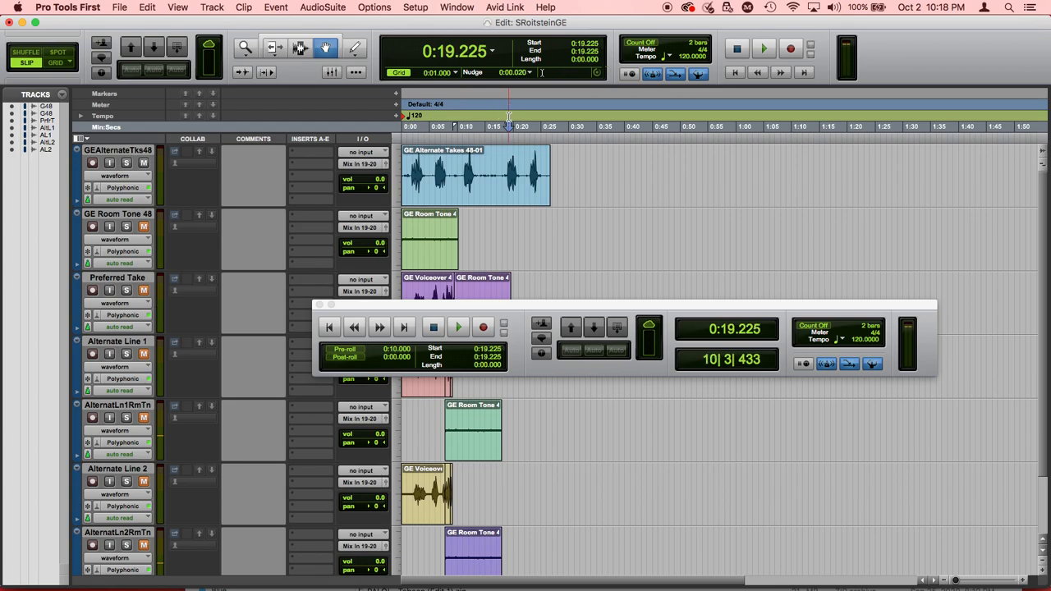
key(space)
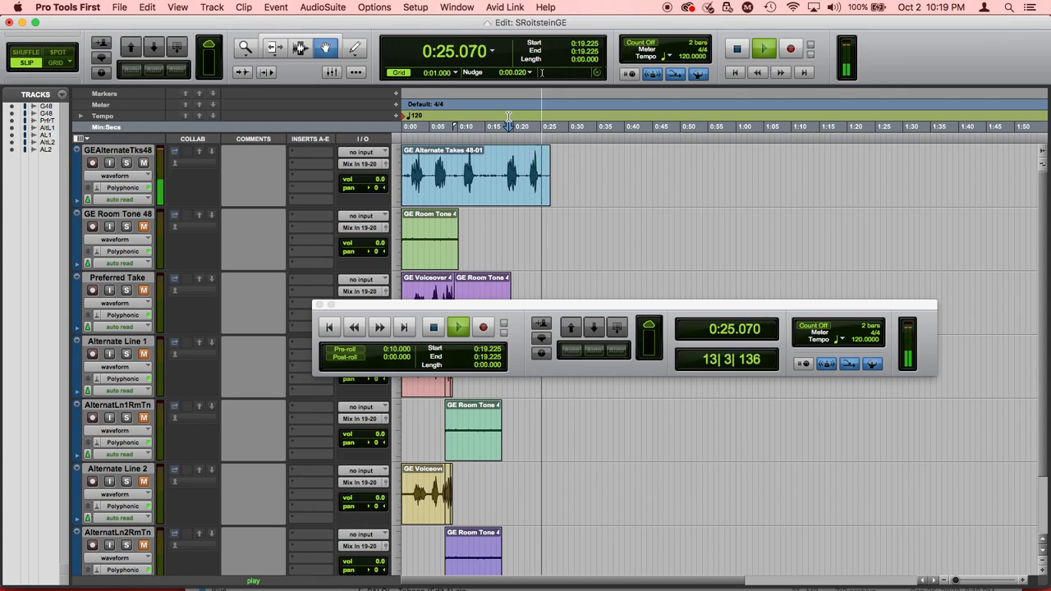
key(space)
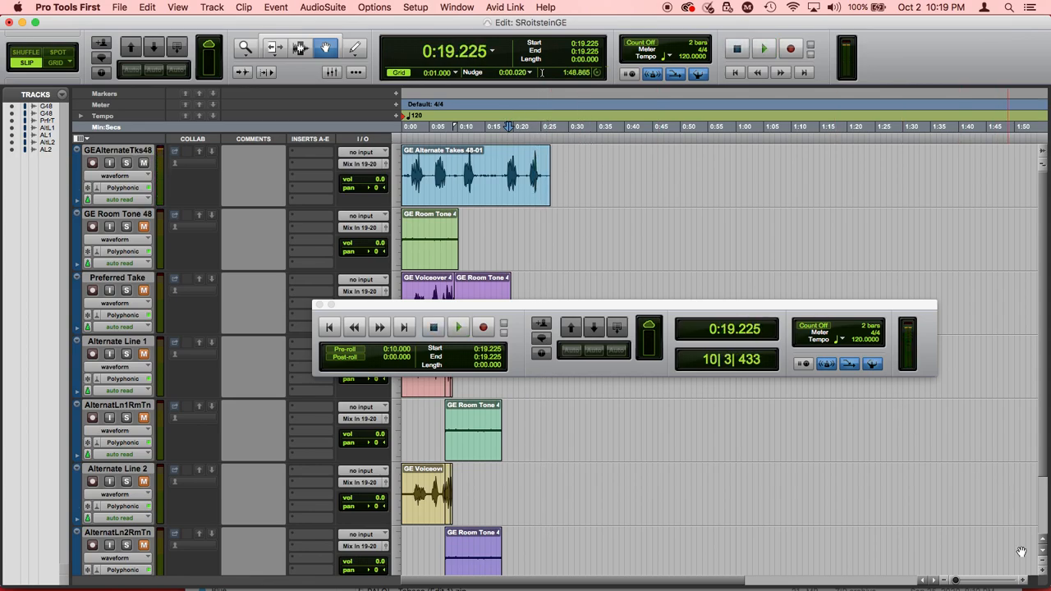
Select the last spoken take in the GEAlternateTks48 clip, from about 0:23.176 to 0:24.857, and audition the selection
click(1022, 580)
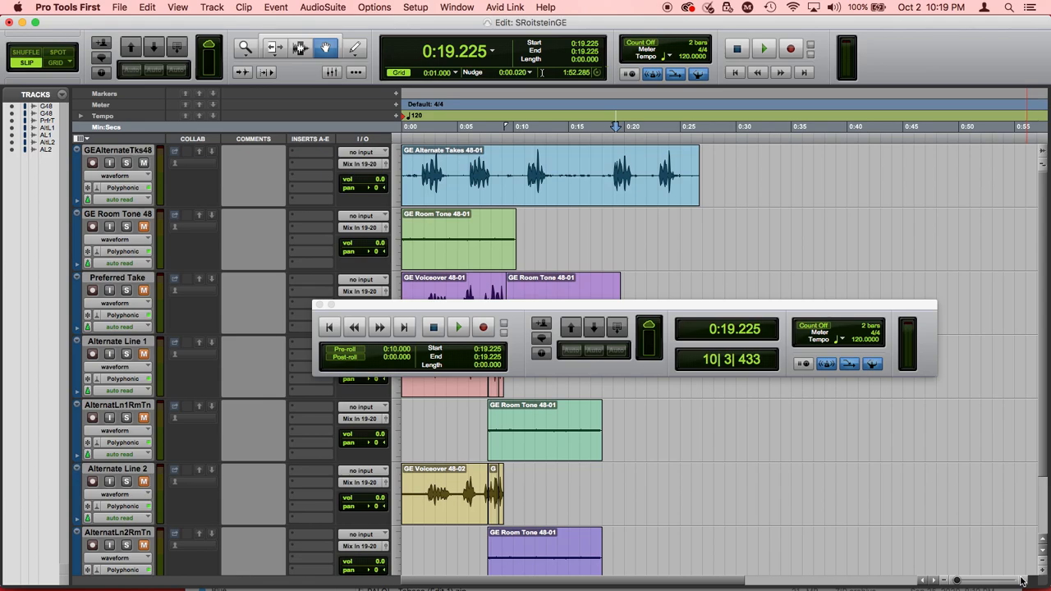
click(1022, 580)
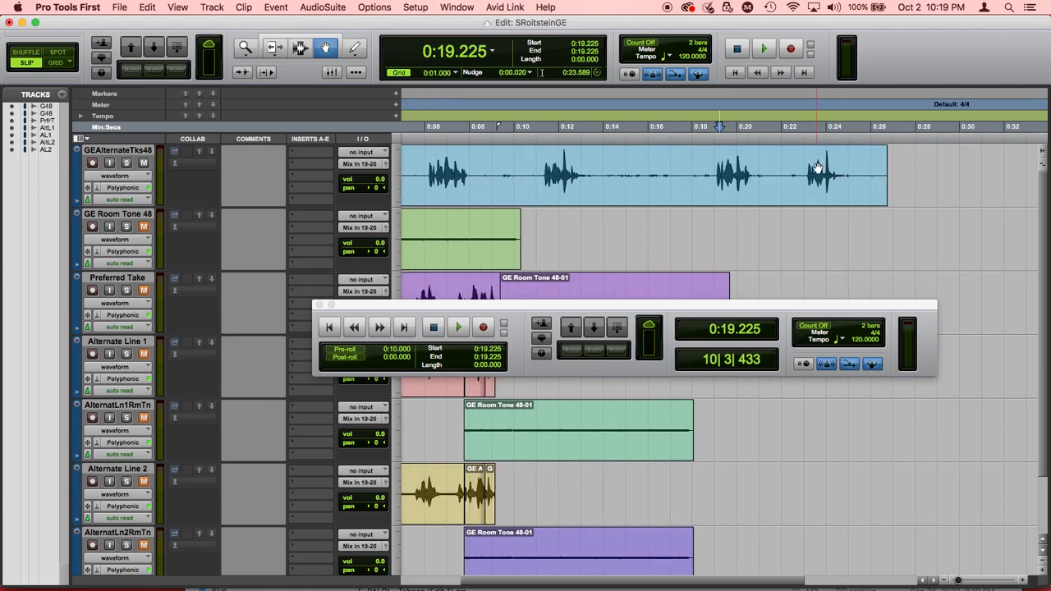
click(300, 48)
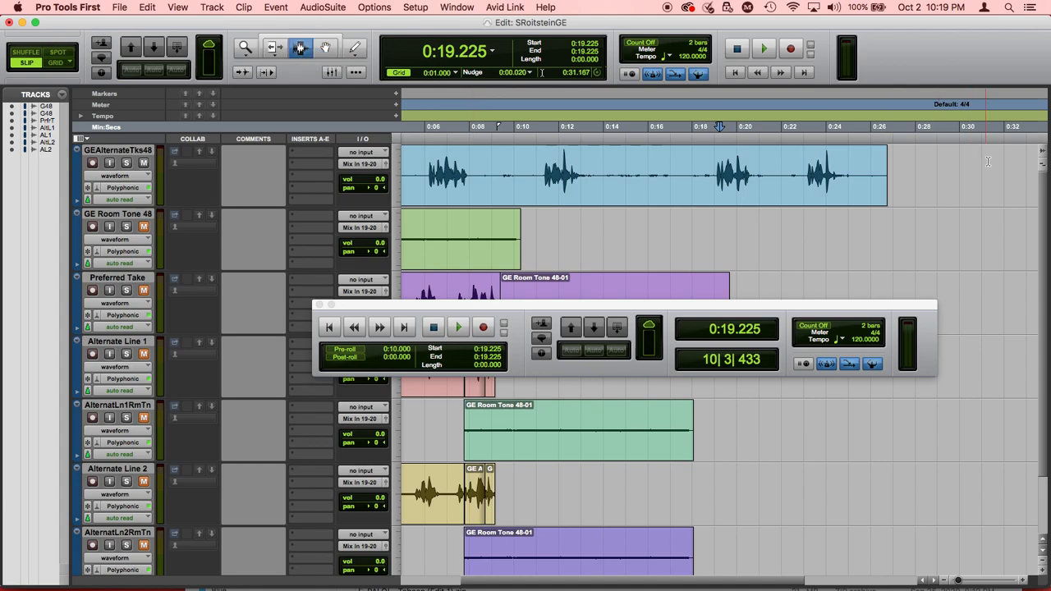
drag(816, 170, 850, 171)
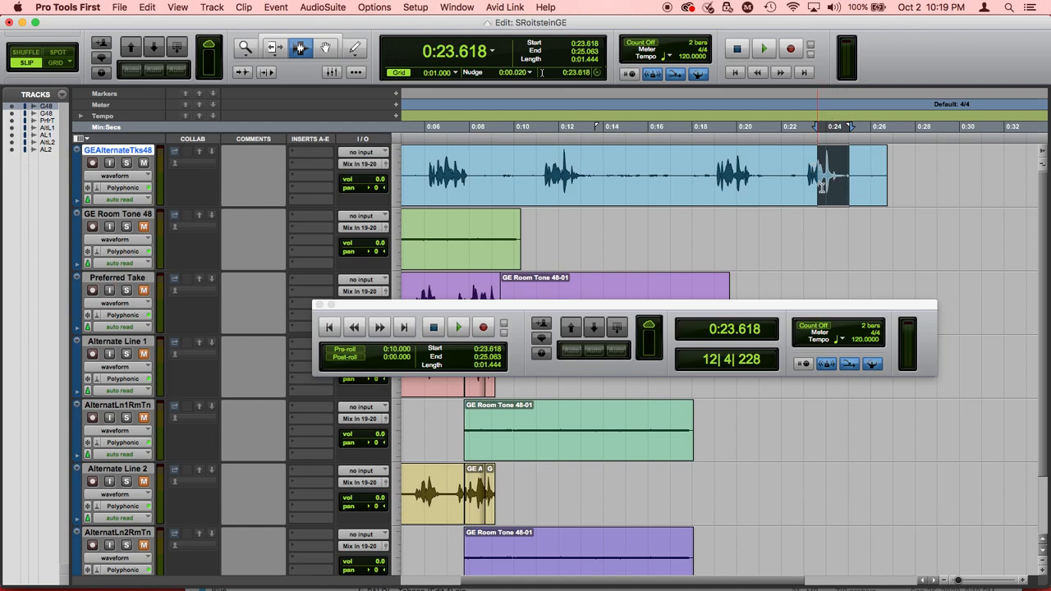
drag(809, 175, 845, 174)
key(space)
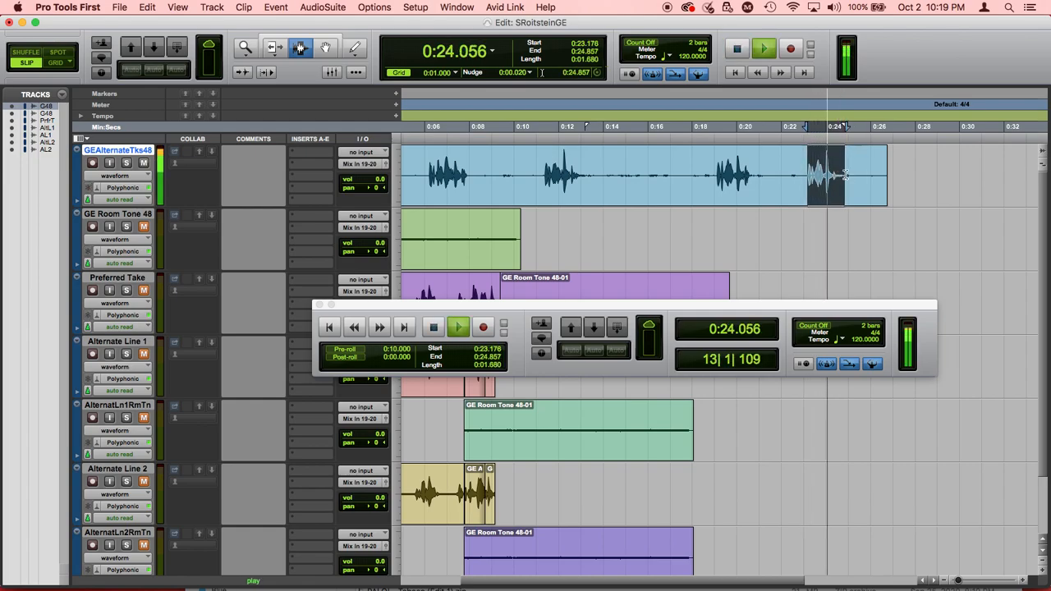
key(space)
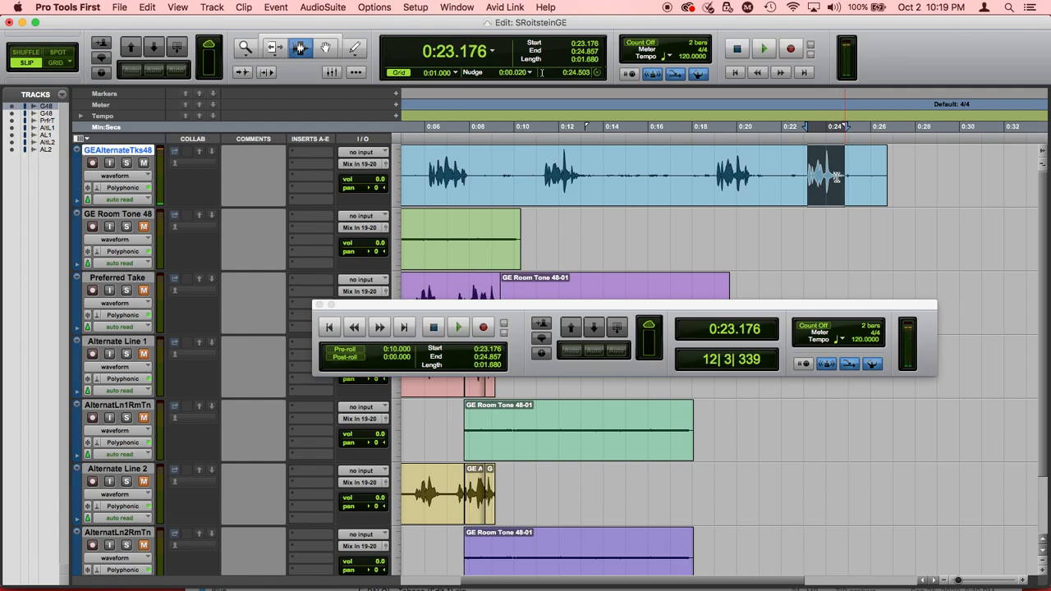
Copy the selected take and paste it onto the Alternate Line 2 track after its existing clips, at about 0:10.762
key(super+c)
scroll(523, 213, down, 3)
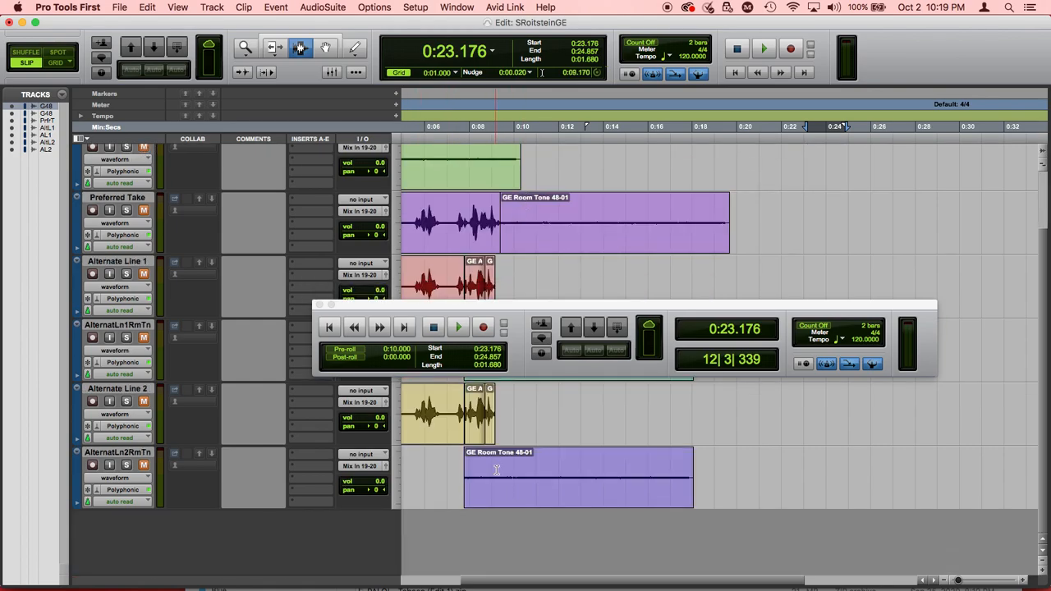
click(531, 409)
key(super+v)
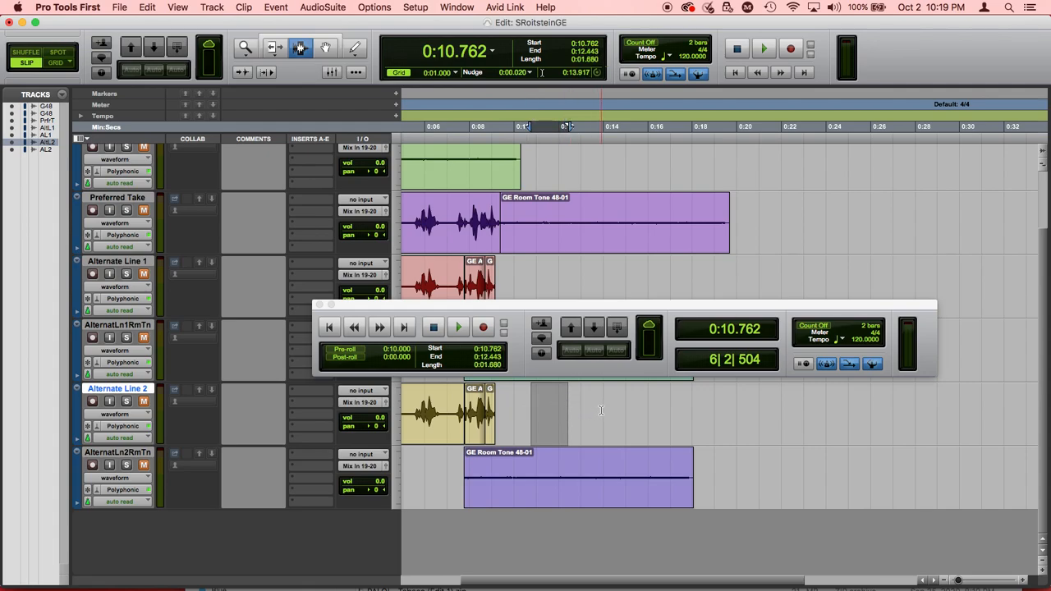
key(super+v)
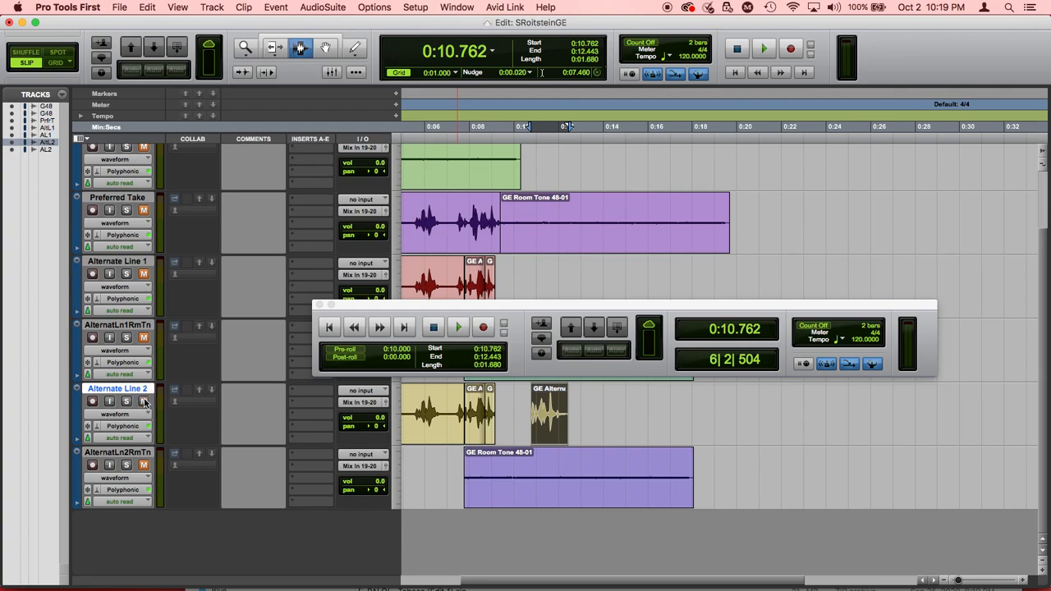
Audition the session from about 0:07.6 and again from the very start, with the transport window moved off the lower tracks
click(515, 293)
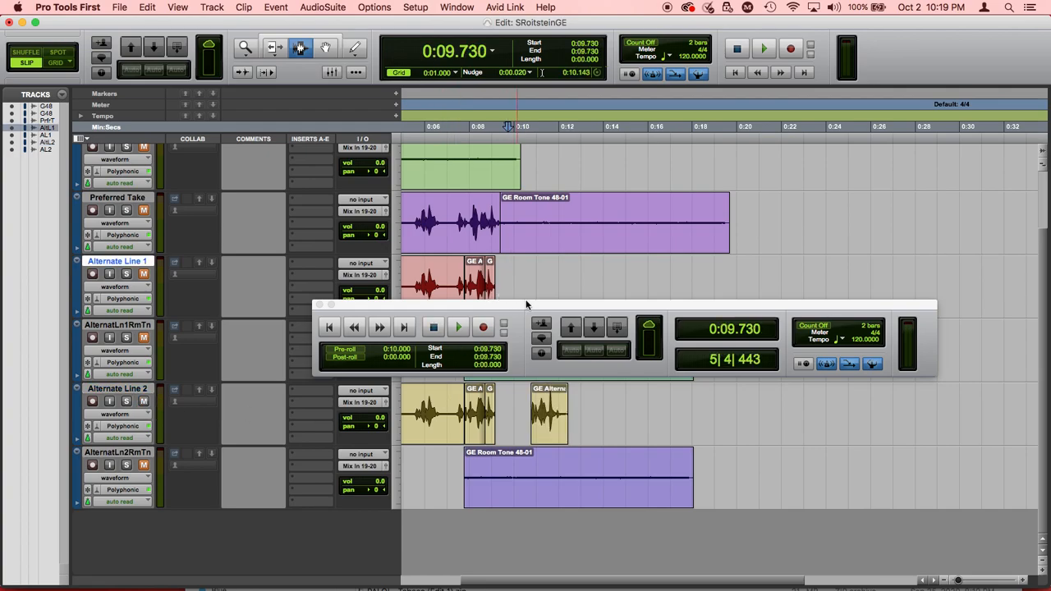
drag(528, 306, 520, 241)
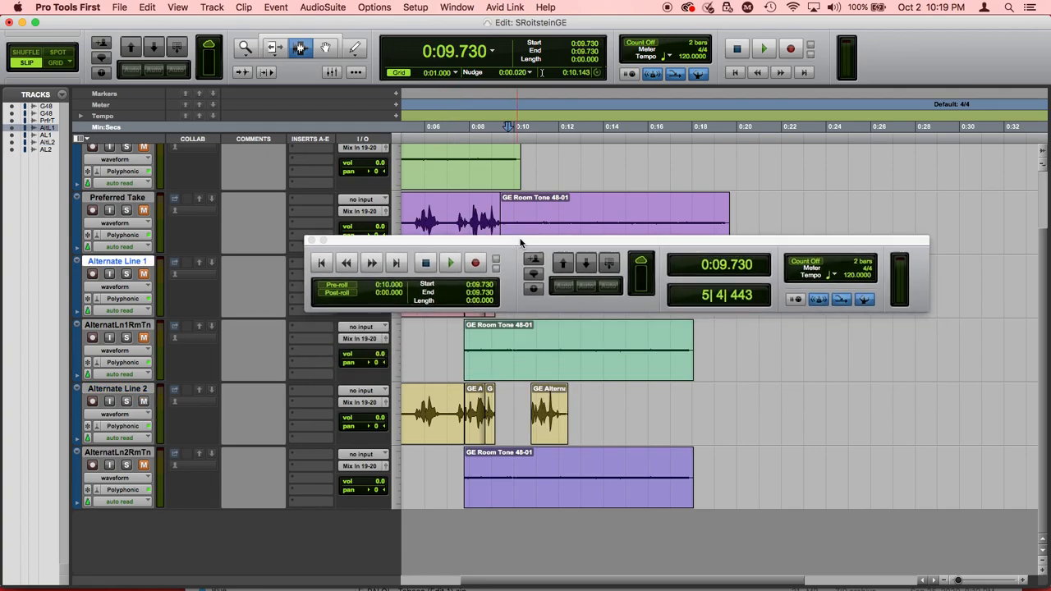
click(461, 100)
key(space)
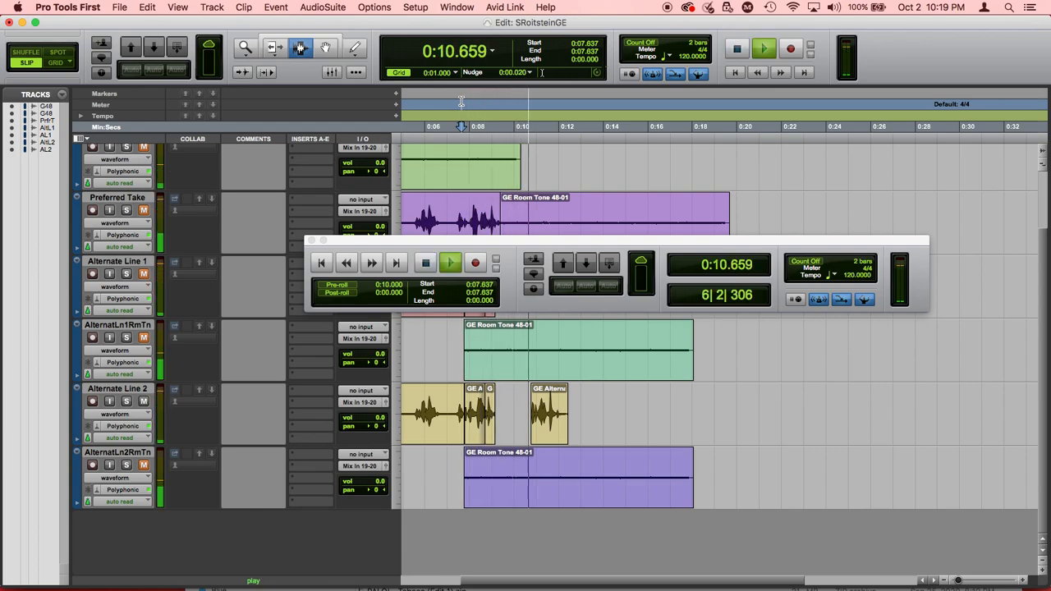
key(Return)
key(Return)
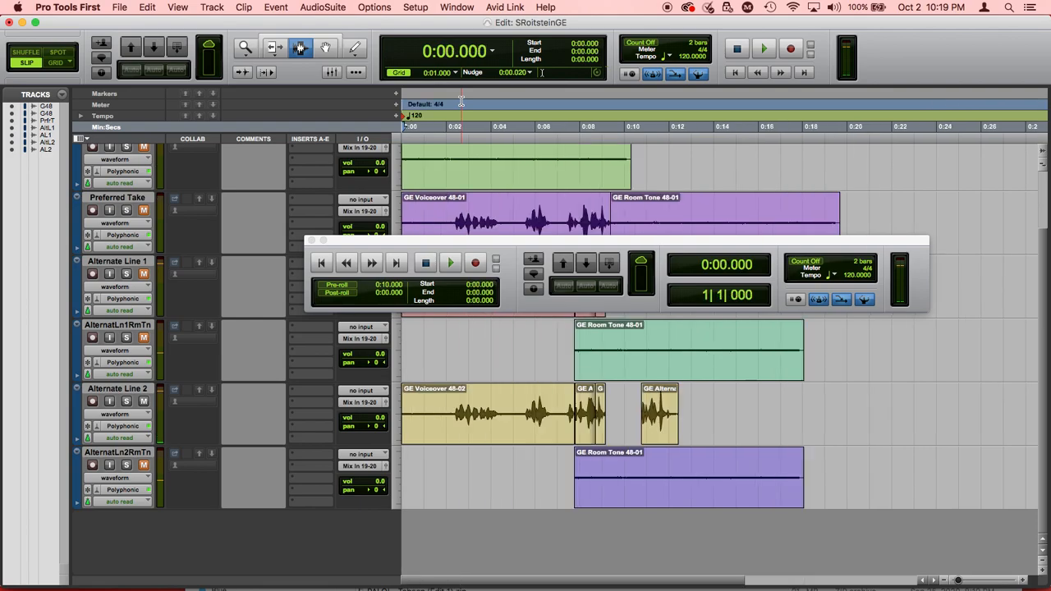
key(space)
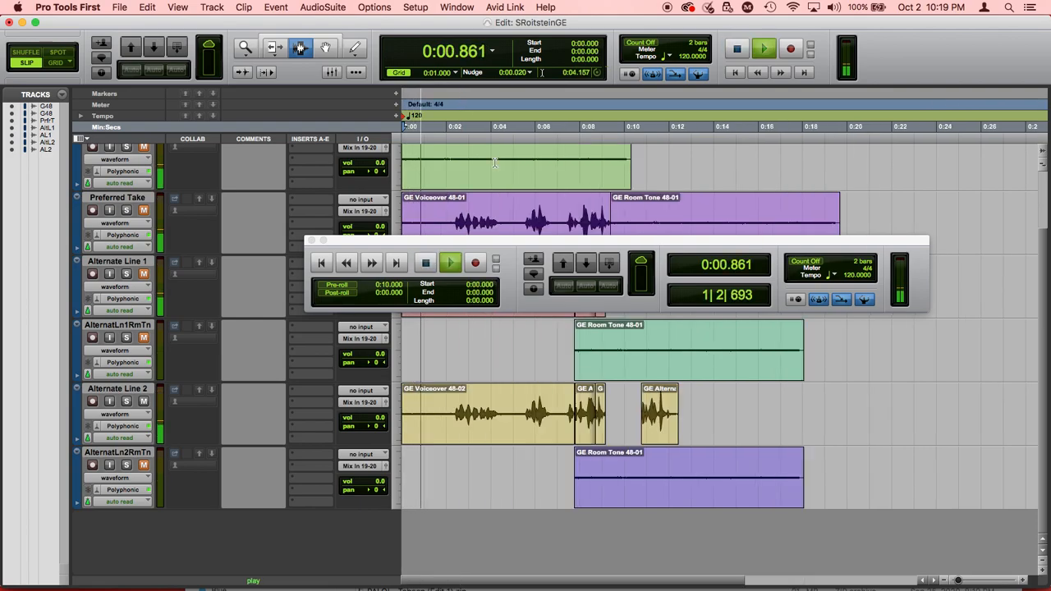
key(space)
Audition the pasted take on Alternate Line 2 from about 0:10.1, and the existing line ending from about 0:07.5
click(628, 423)
key(space)
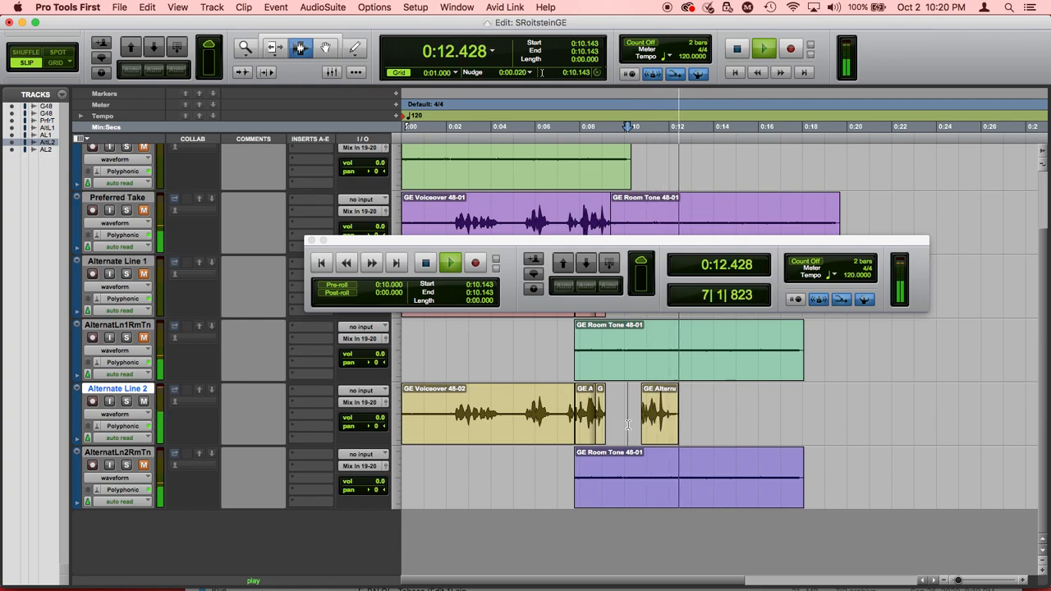
key(space)
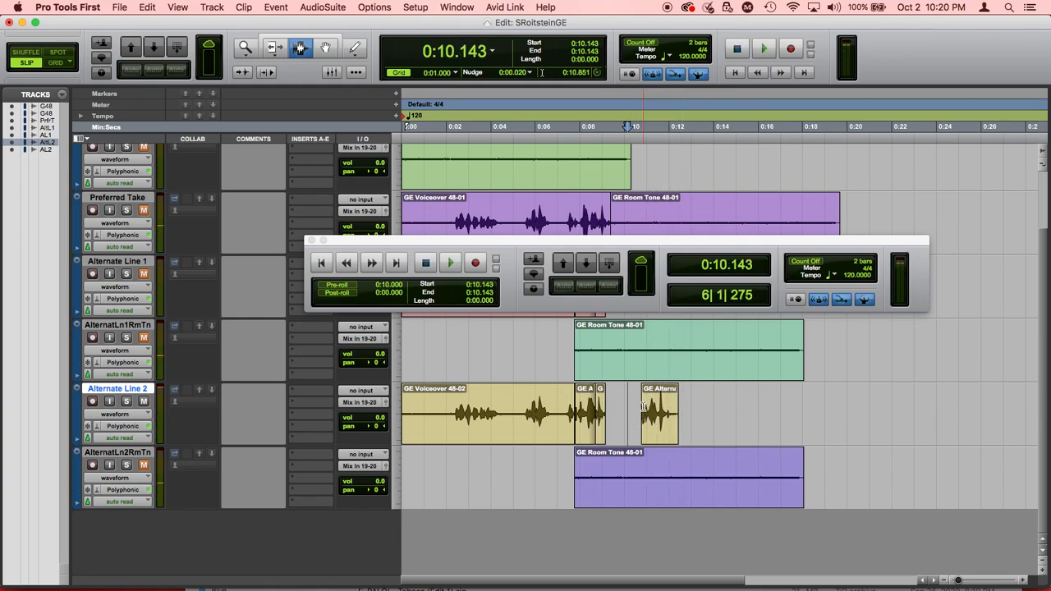
click(570, 387)
key(space)
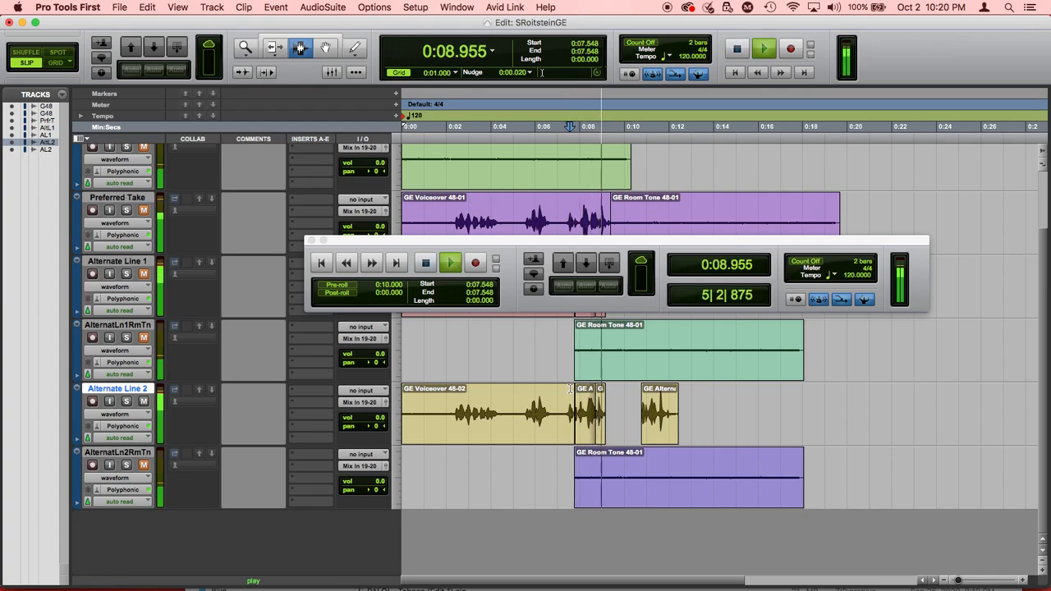
key(space)
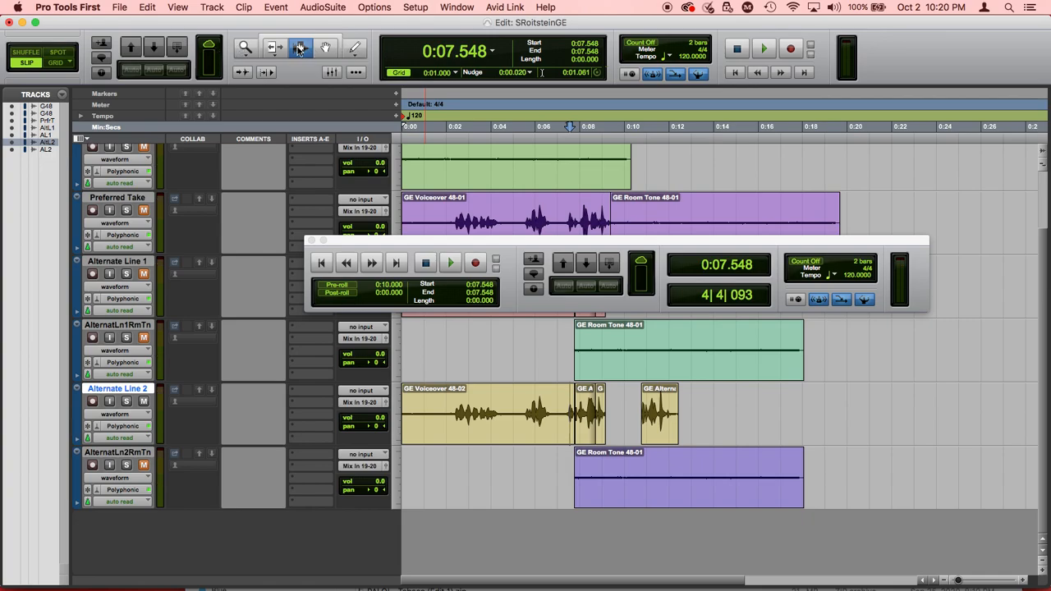
Delete the two old ending clips from Alternate Line 2 and move the pasted take to about 0:07.784, just after the GE Voiceover clip
click(325, 47)
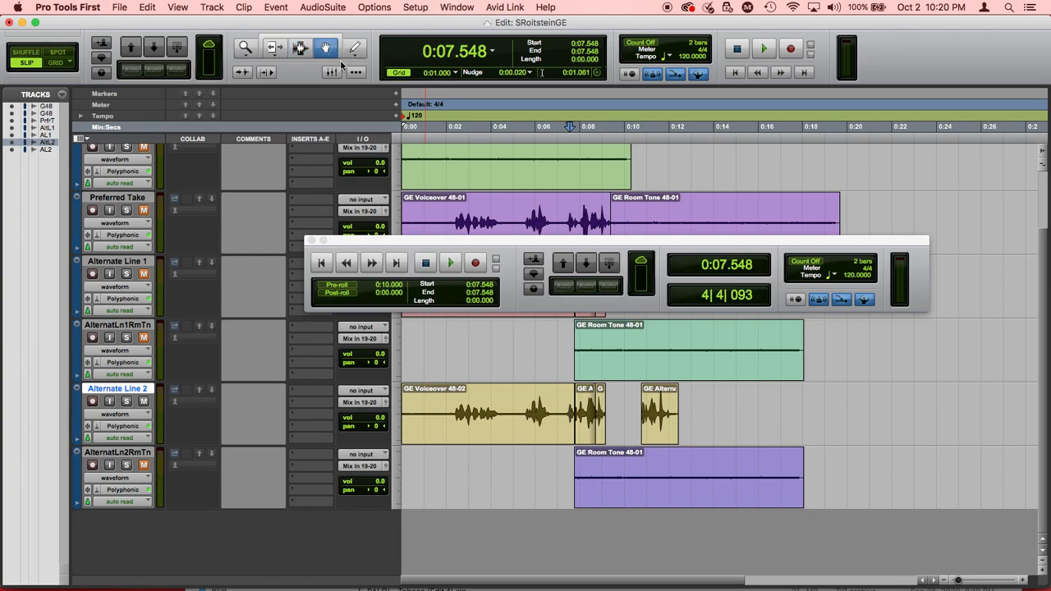
click(584, 397)
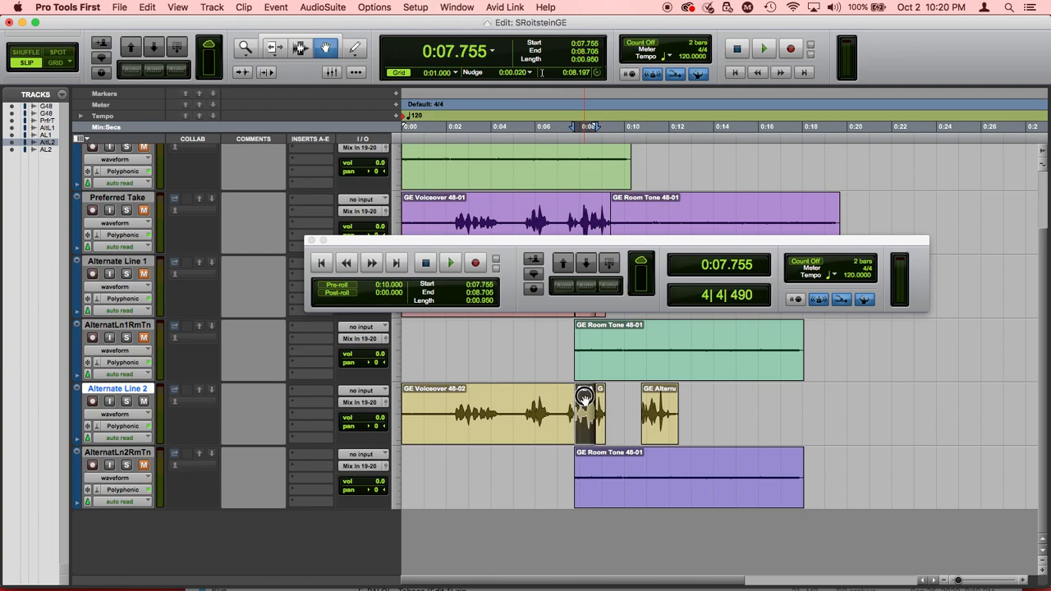
key(Delete)
click(599, 400)
key(Delete)
drag(649, 410, 581, 410)
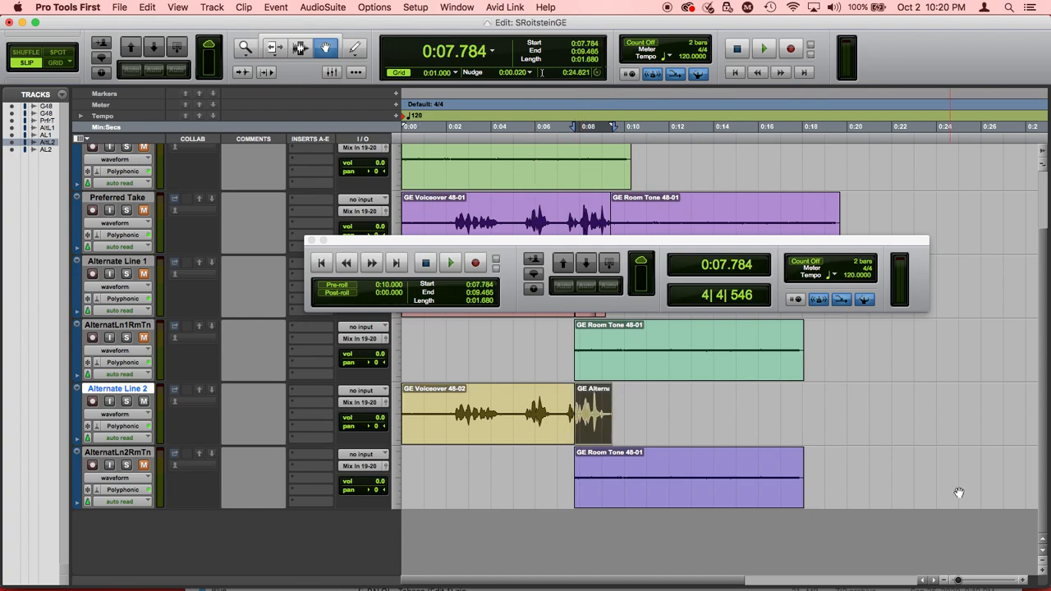
Audition the join between the GE Voiceover clip and the take on Alternate Line 2 from about 0:07.415
click(1023, 580)
click(1024, 580)
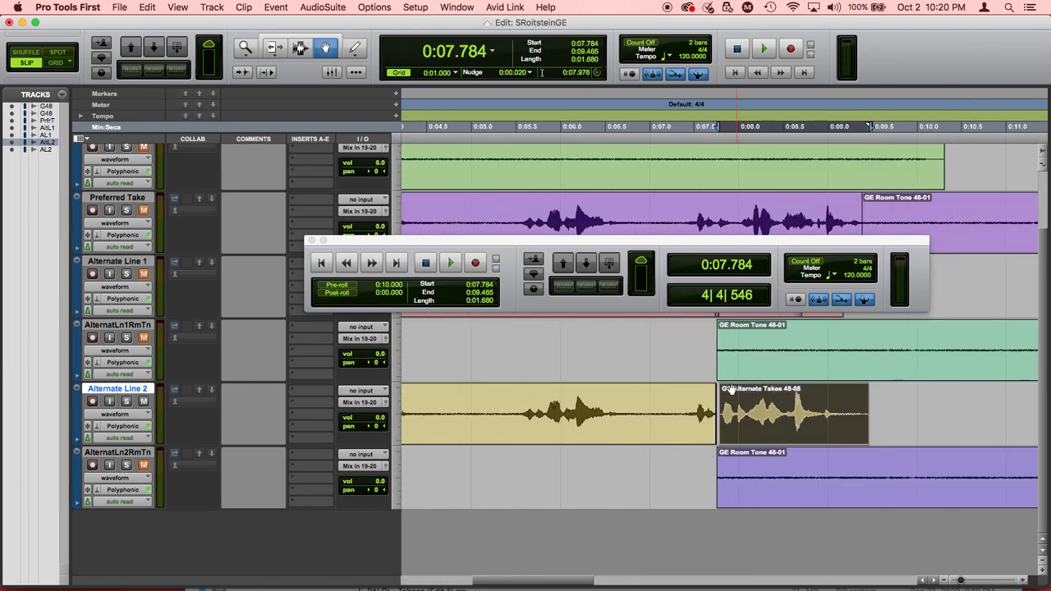
click(687, 96)
key(space)
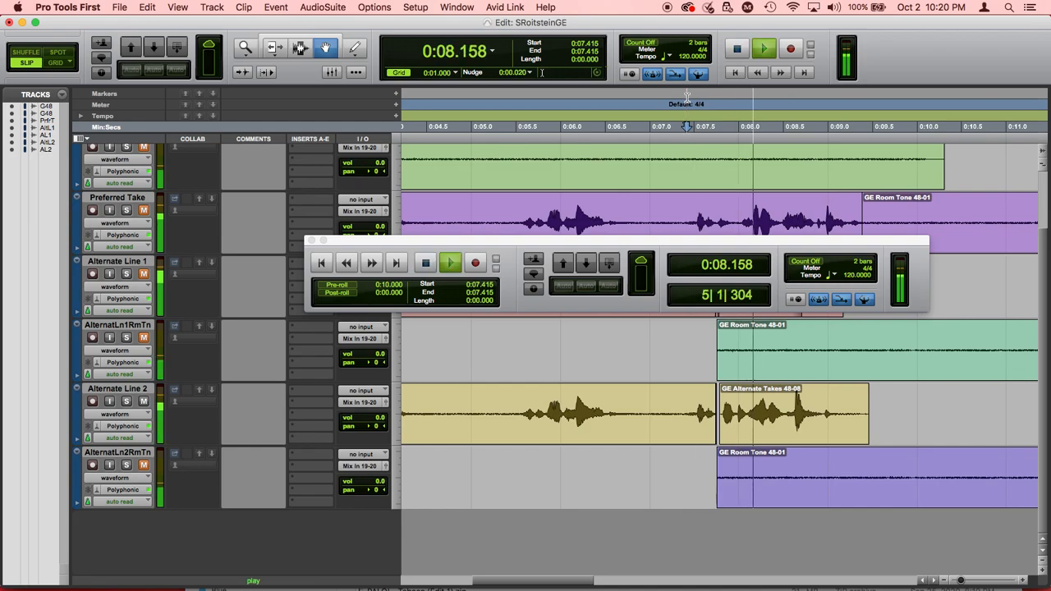
key(Return)
key(space)
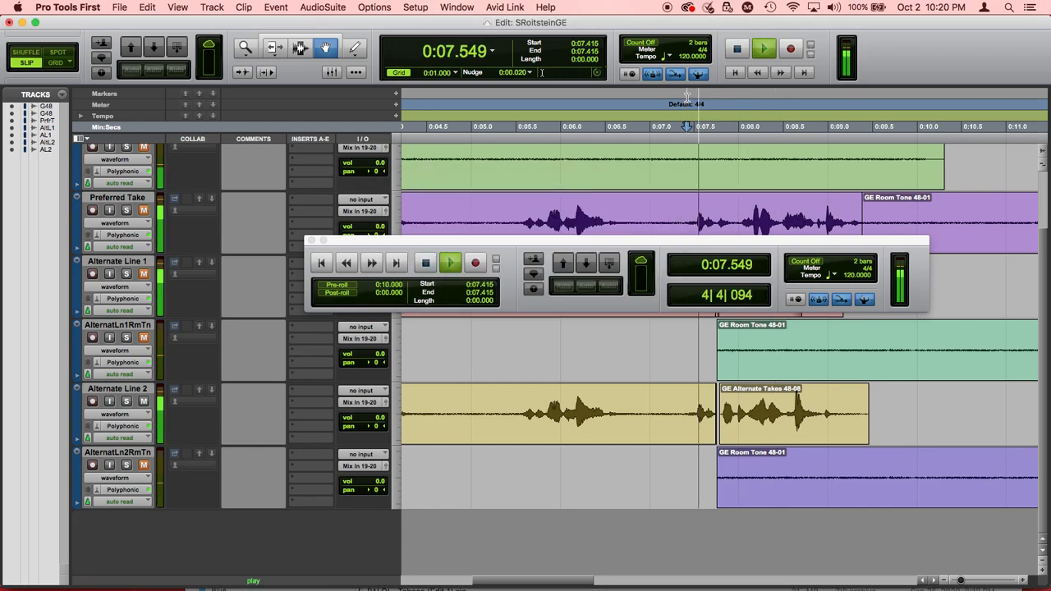
key(space)
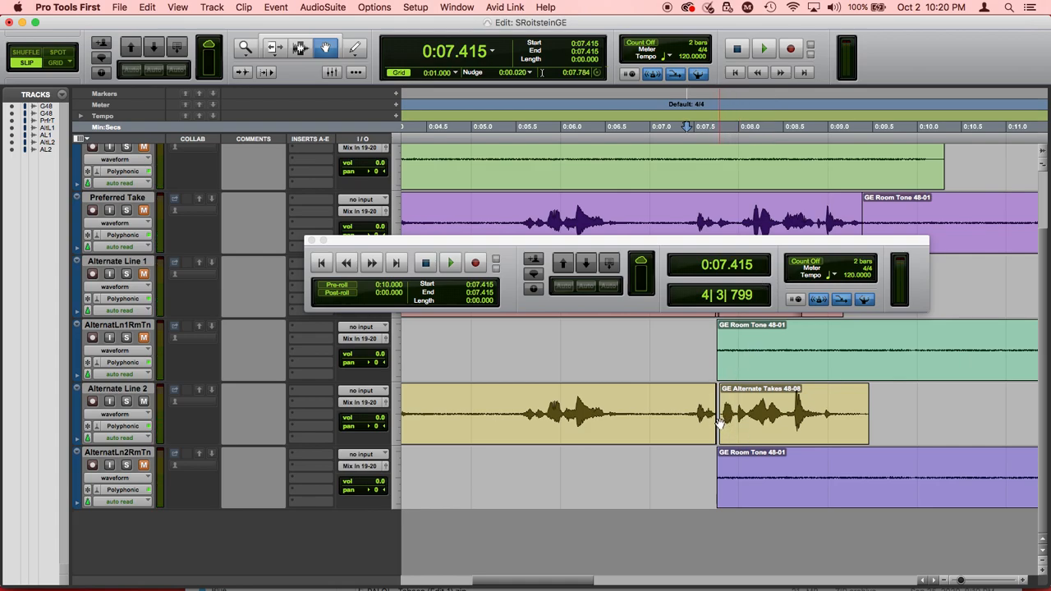
Trim the start of the take on Alternate Line 2 to about 0:07.902, then further to about 0:07.988, listening after each trim
click(299, 49)
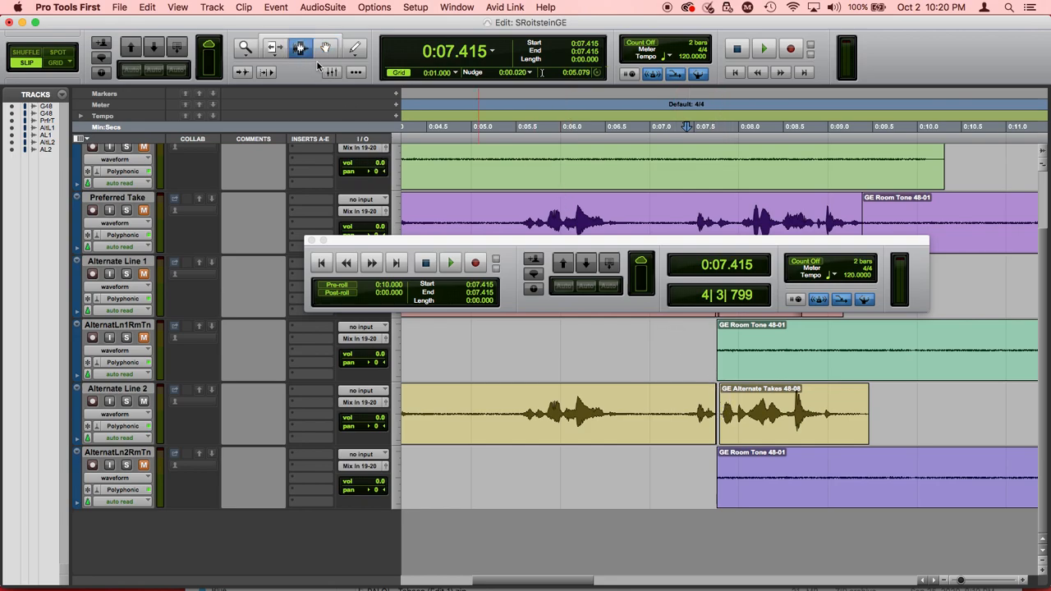
click(276, 53)
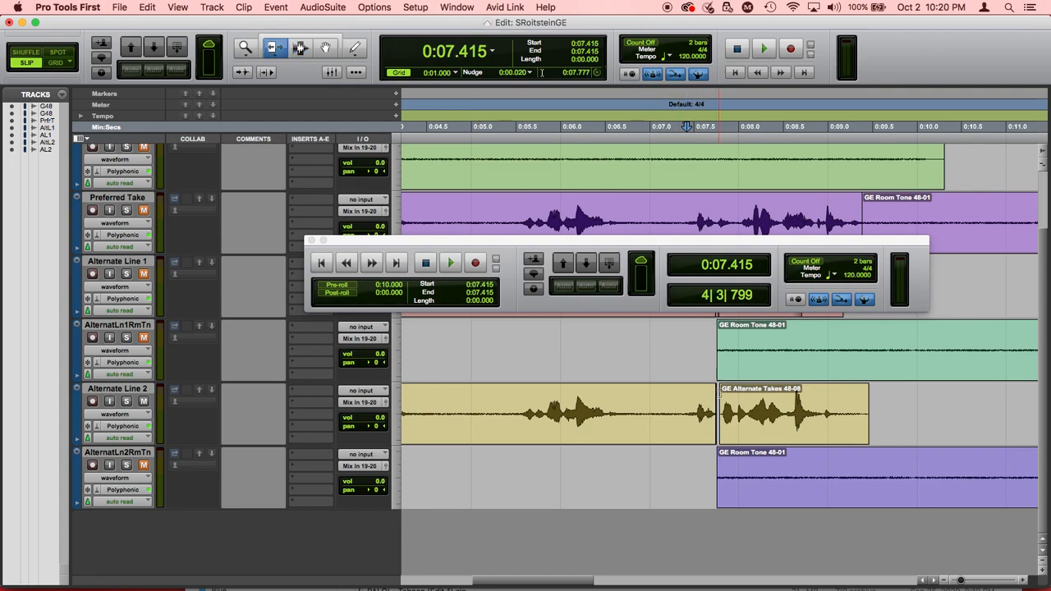
drag(722, 402, 731, 405)
click(723, 409)
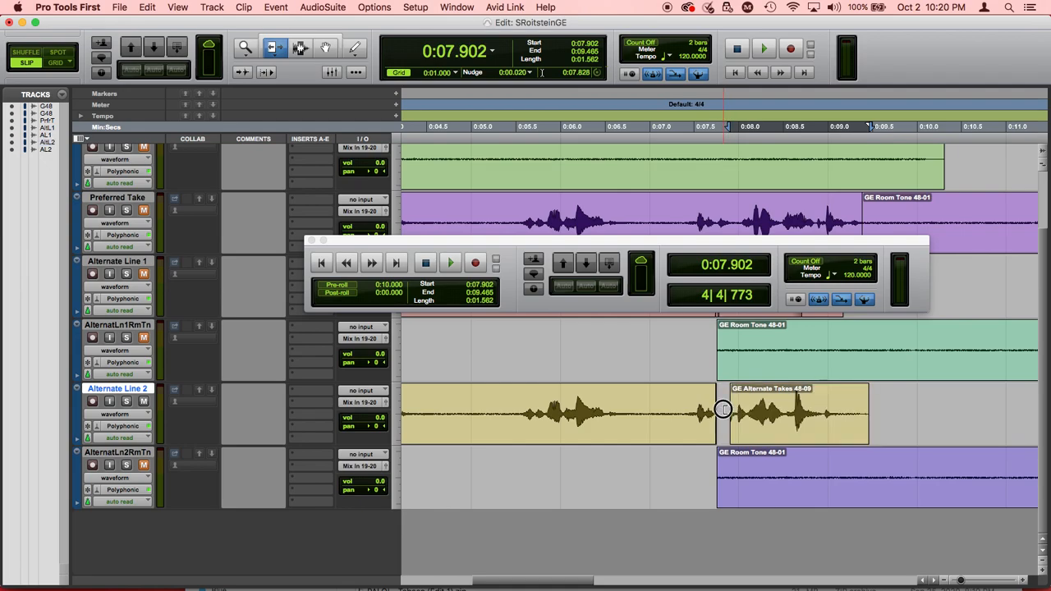
key(space)
key(space)
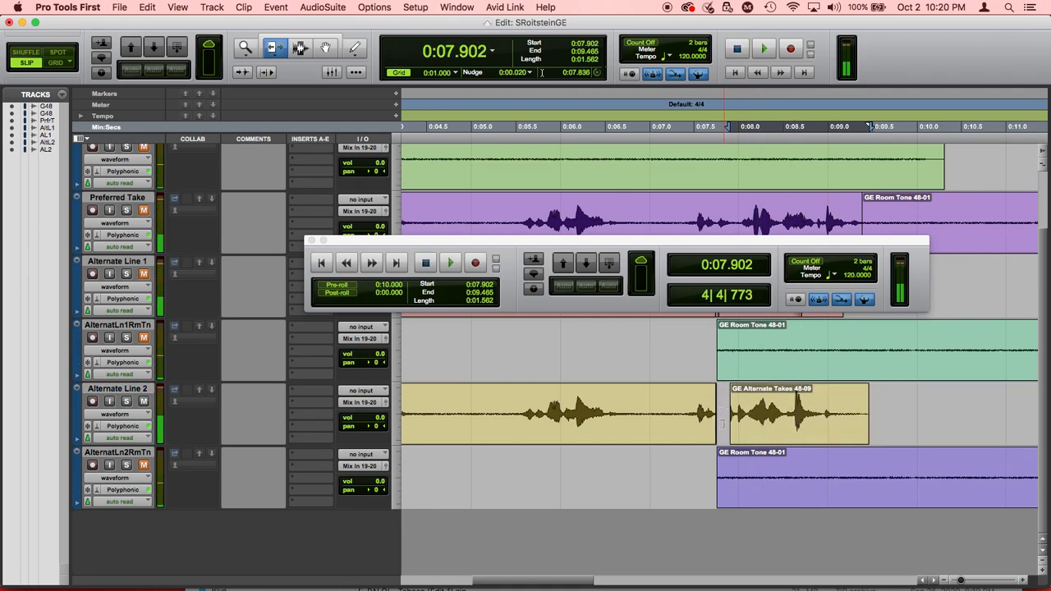
click(1023, 581)
click(1022, 580)
click(1022, 580)
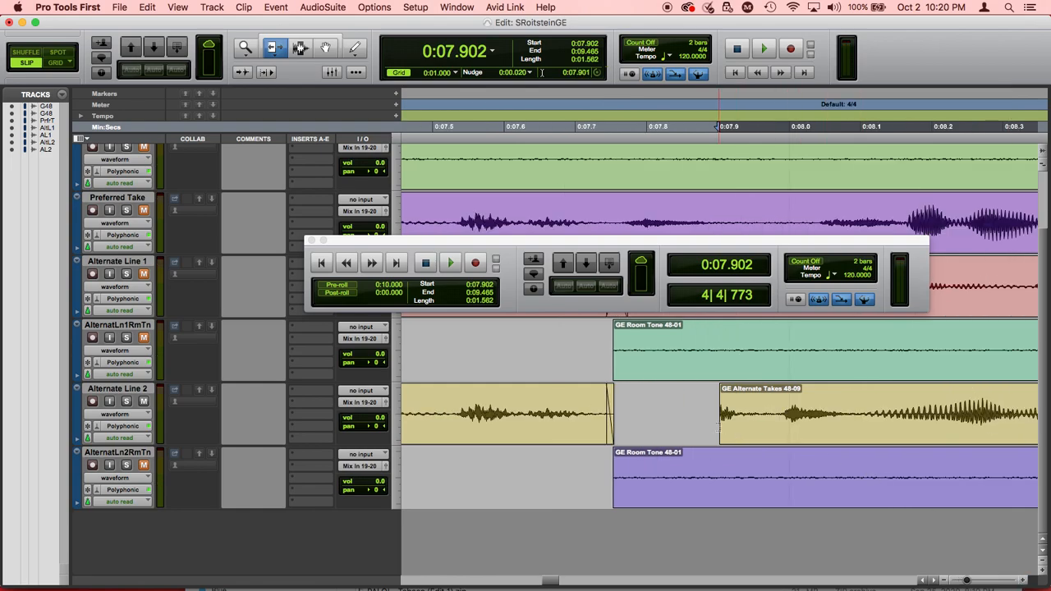
drag(722, 427, 770, 421)
key(space)
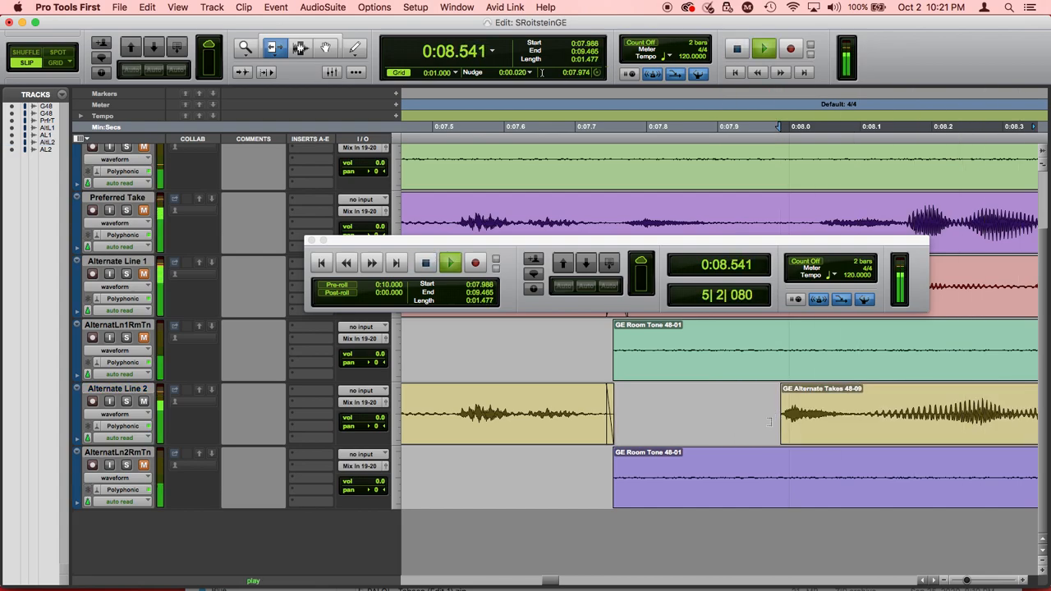
click(636, 262)
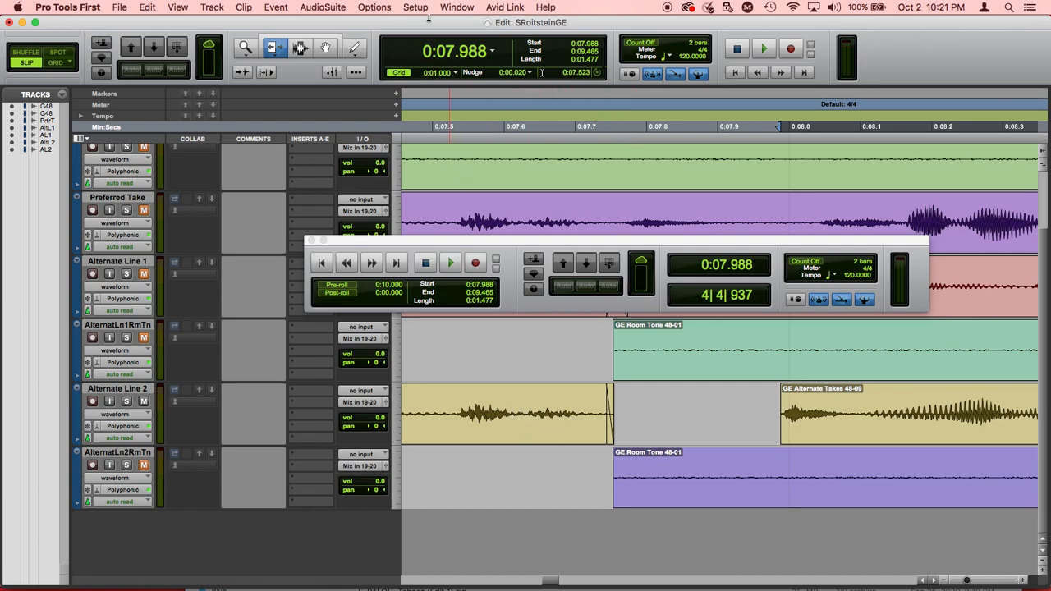
Move the trimmed take on Alternate Line 2 back against the voiceover so it starts at about 0:07.638
click(335, 48)
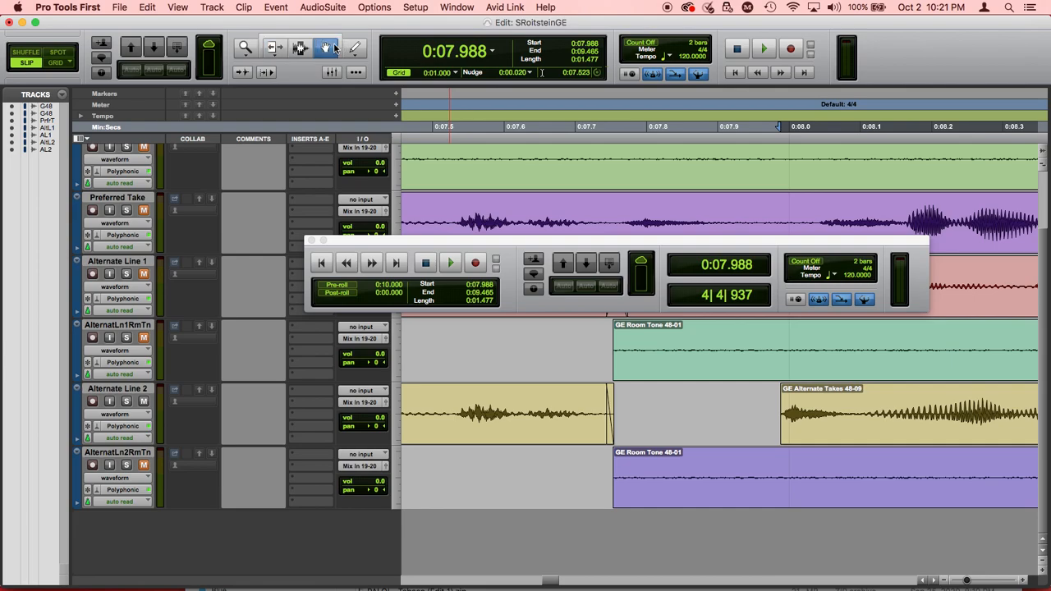
drag(881, 405, 633, 433)
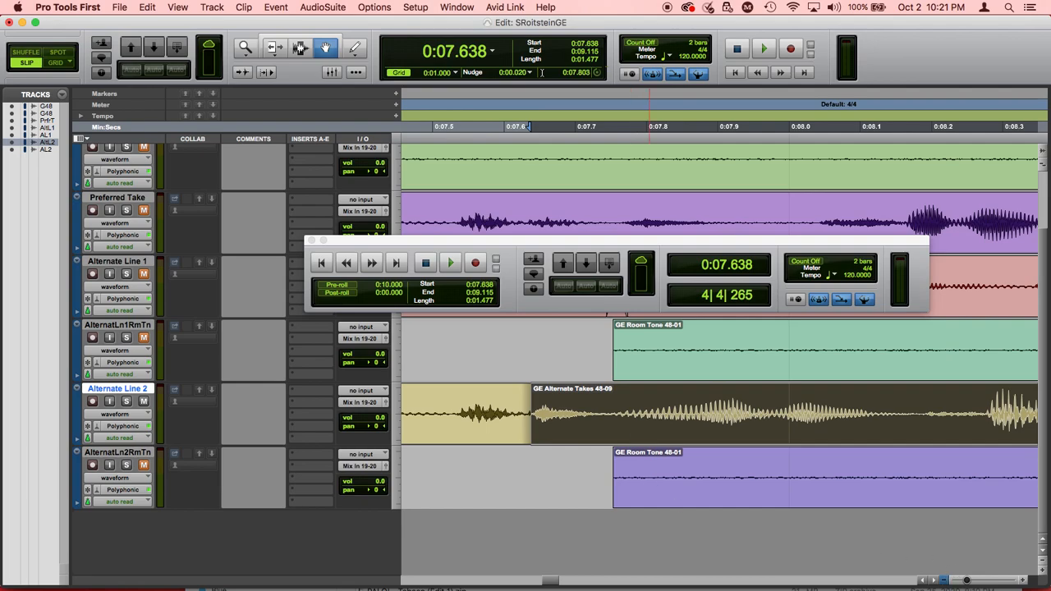
click(944, 580)
click(944, 580)
click(944, 580)
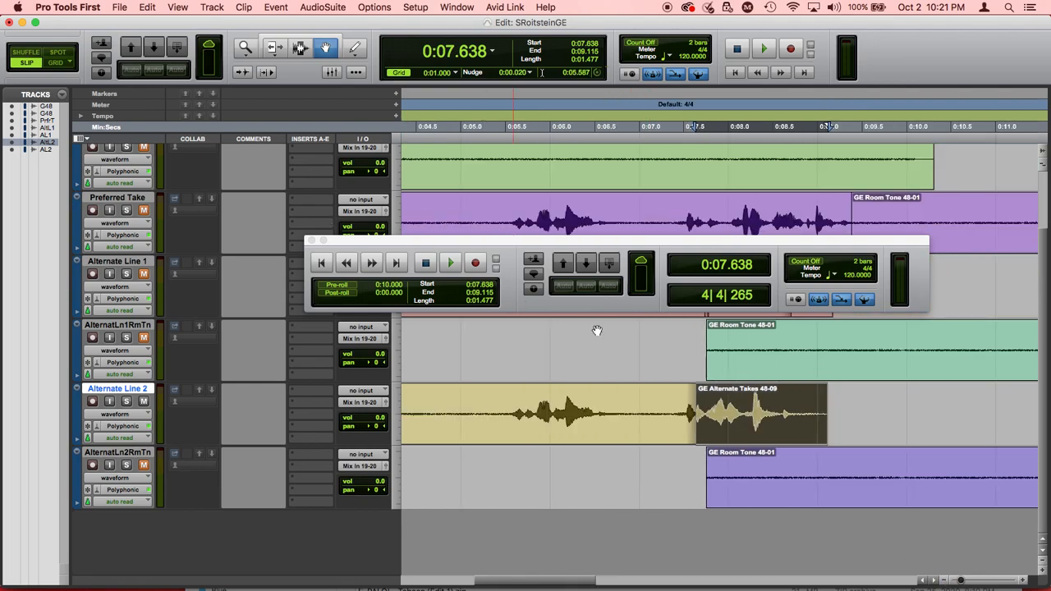
Audition Alternate Line 2 across the join from about 0:05.617
click(300, 47)
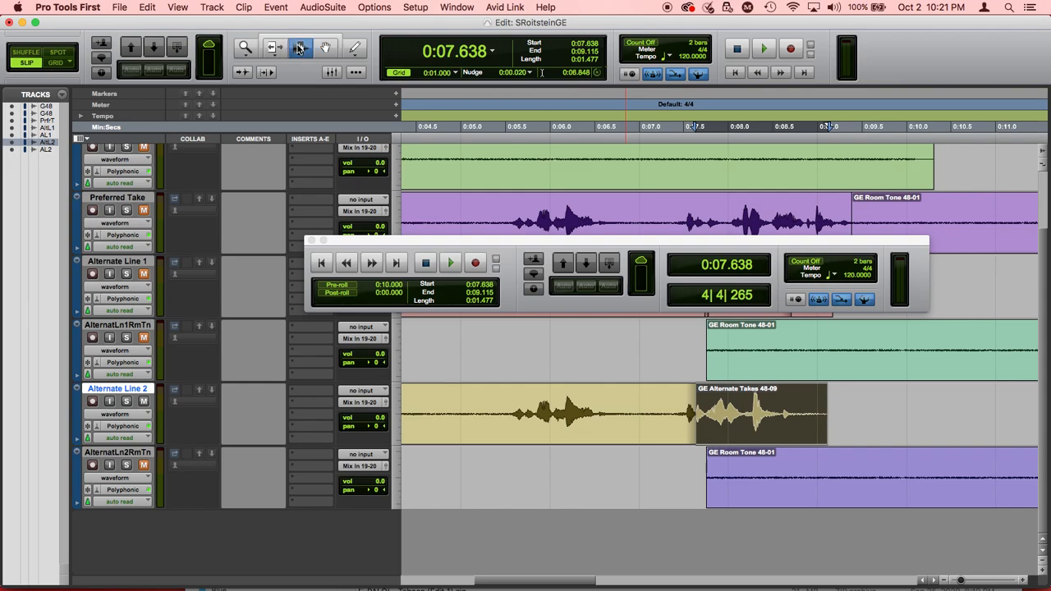
click(516, 412)
key(space)
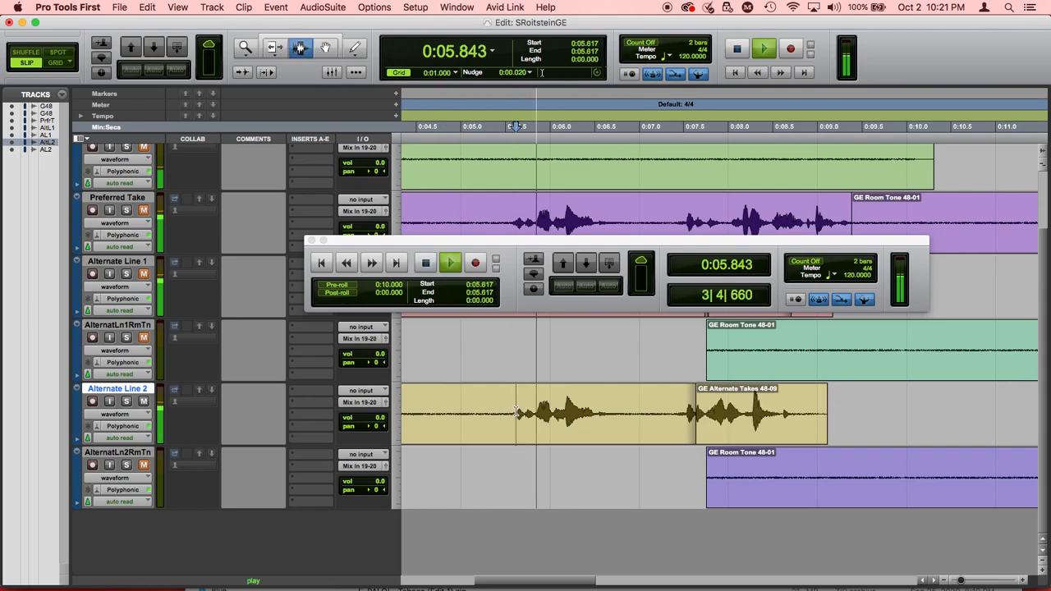
key(Return)
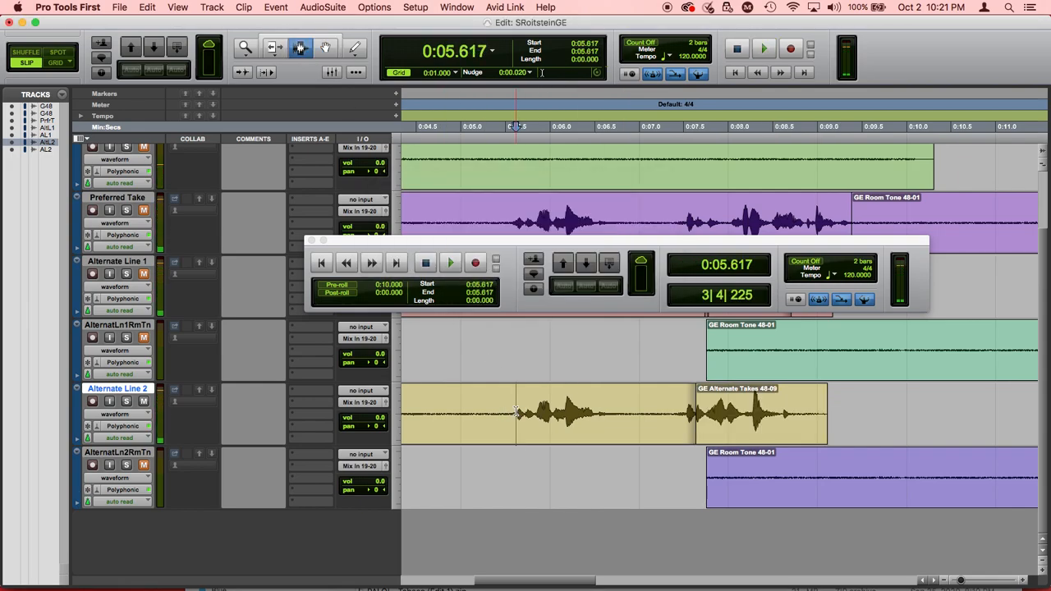
key(space)
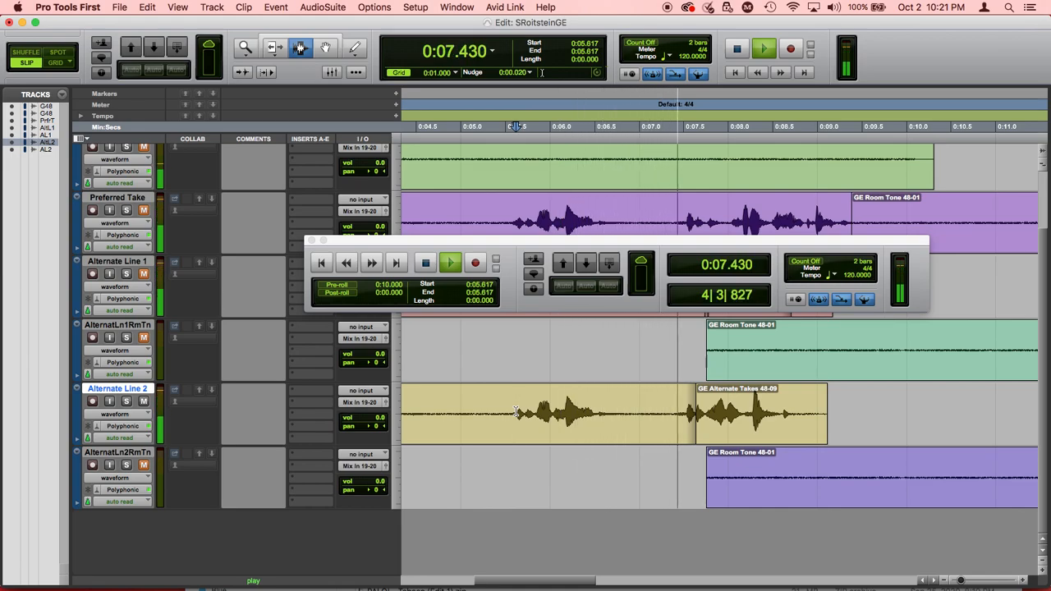
key(space)
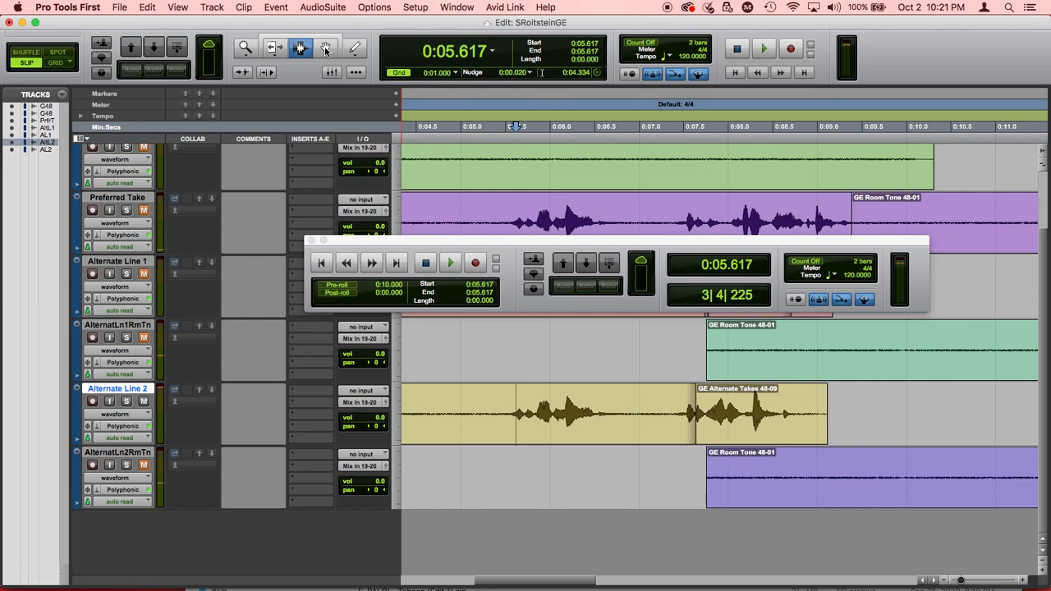
Move the take on Alternate Line 2 slightly later to about 0:07.733 and audition the join from about 0:07.239
key(F8)
drag(722, 405, 731, 404)
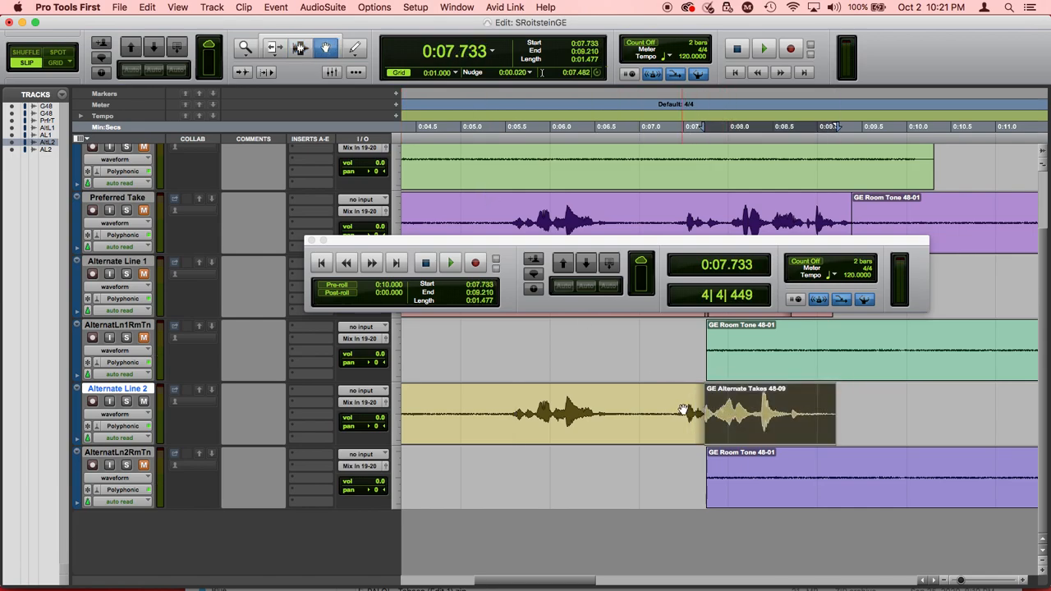
click(301, 48)
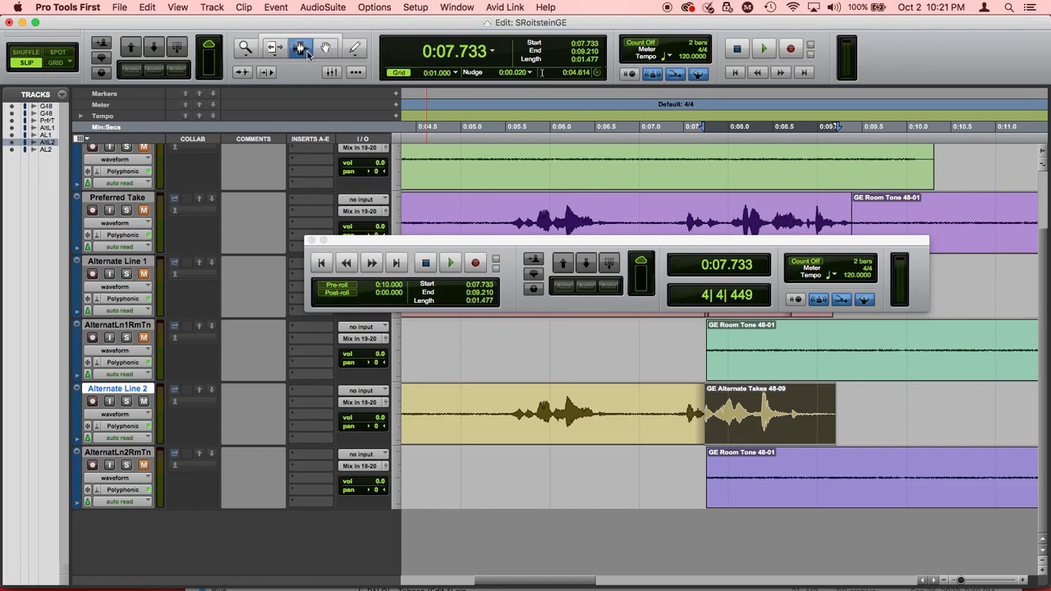
click(661, 412)
key(space)
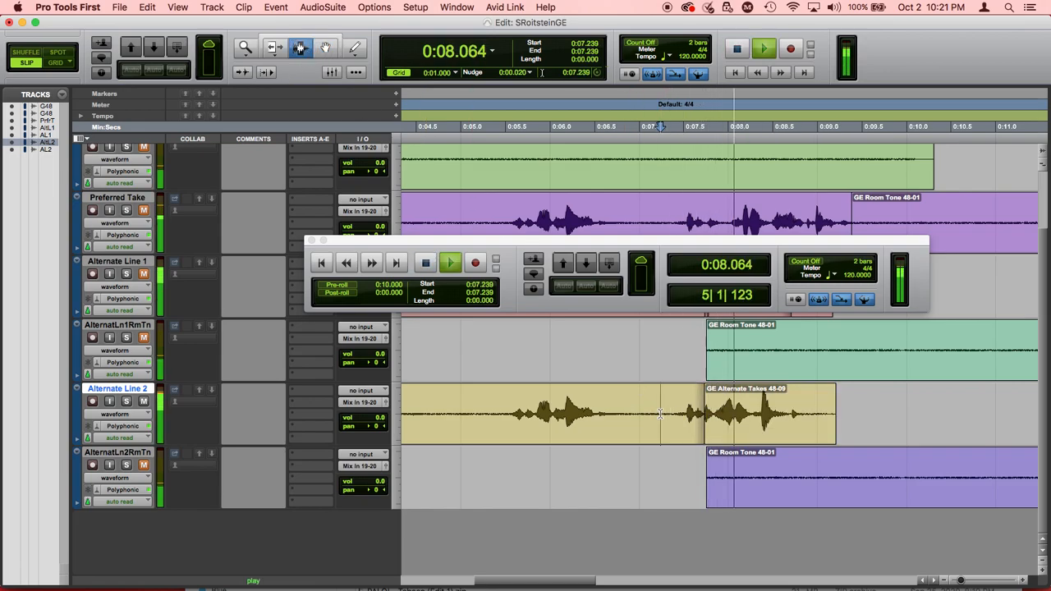
key(space)
Save the session and unmute the AlternatLn2RmTn track
key(super+s)
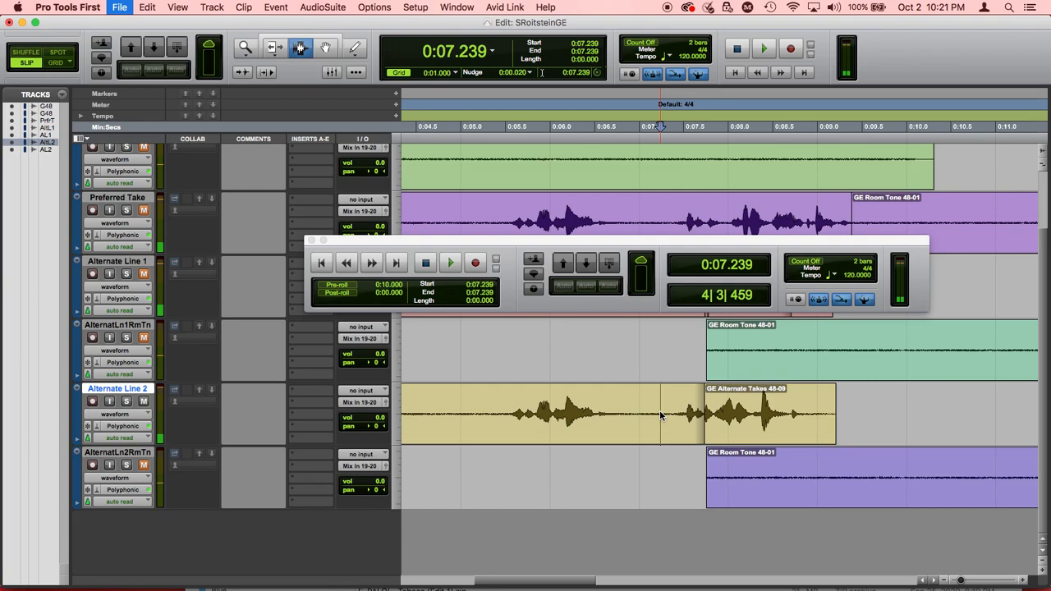
key(space)
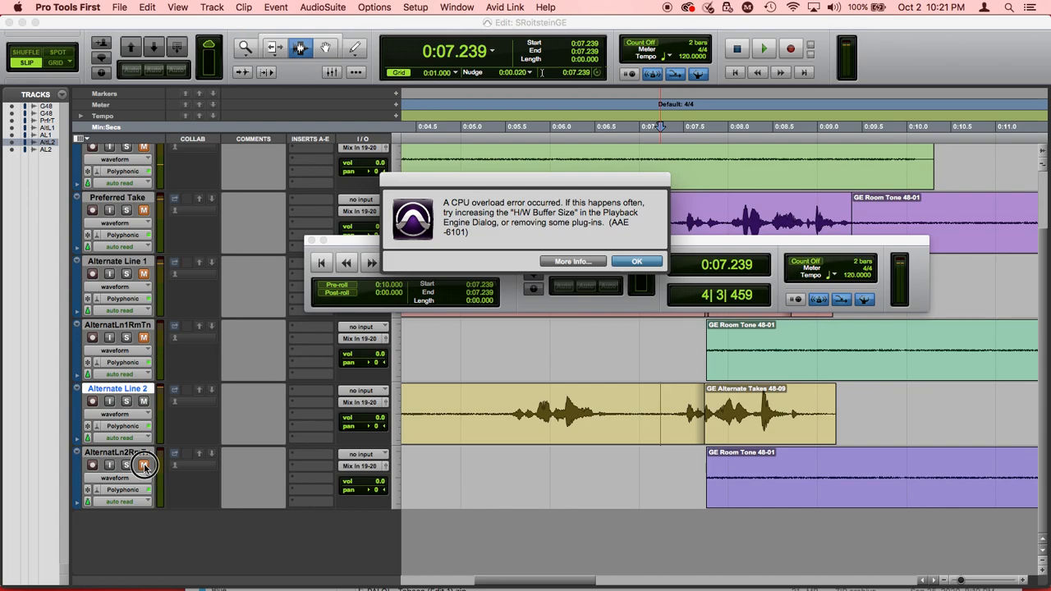
click(635, 261)
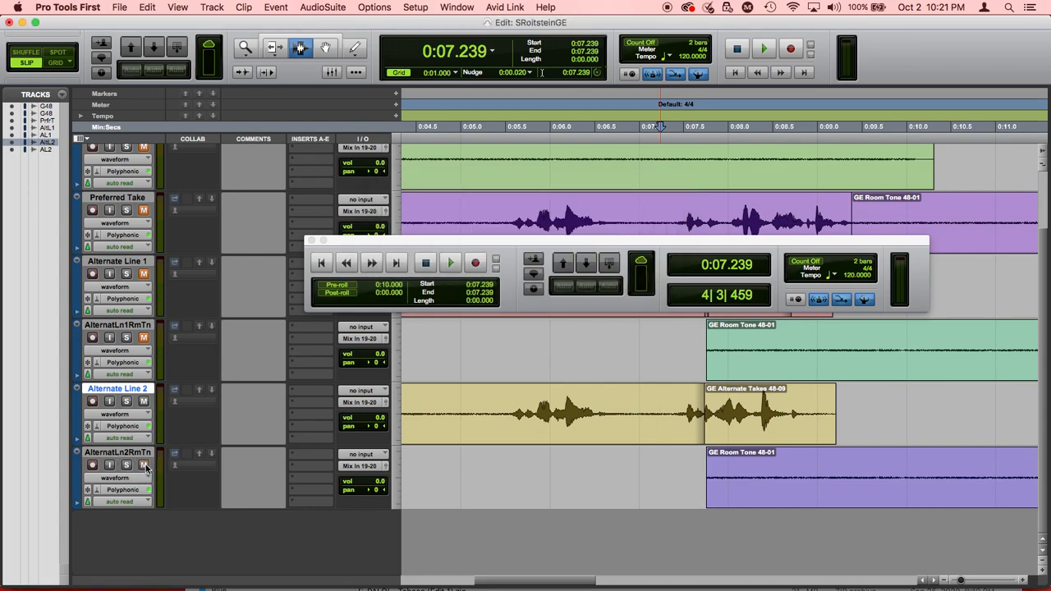
Audition Alternate Line 2 together with its room tone from about 0:05.418
click(497, 405)
key(space)
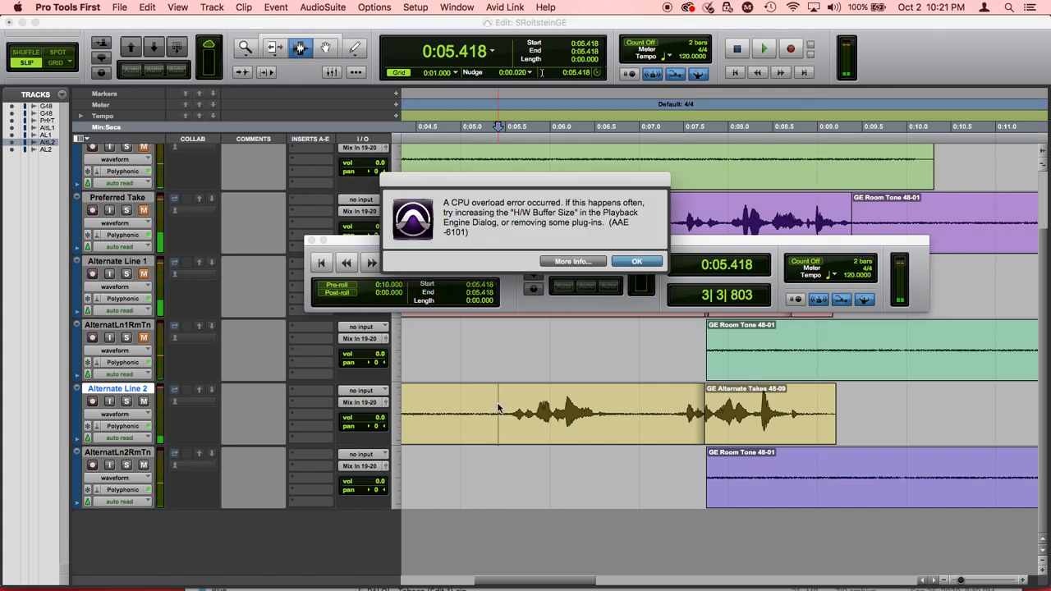
key(Return)
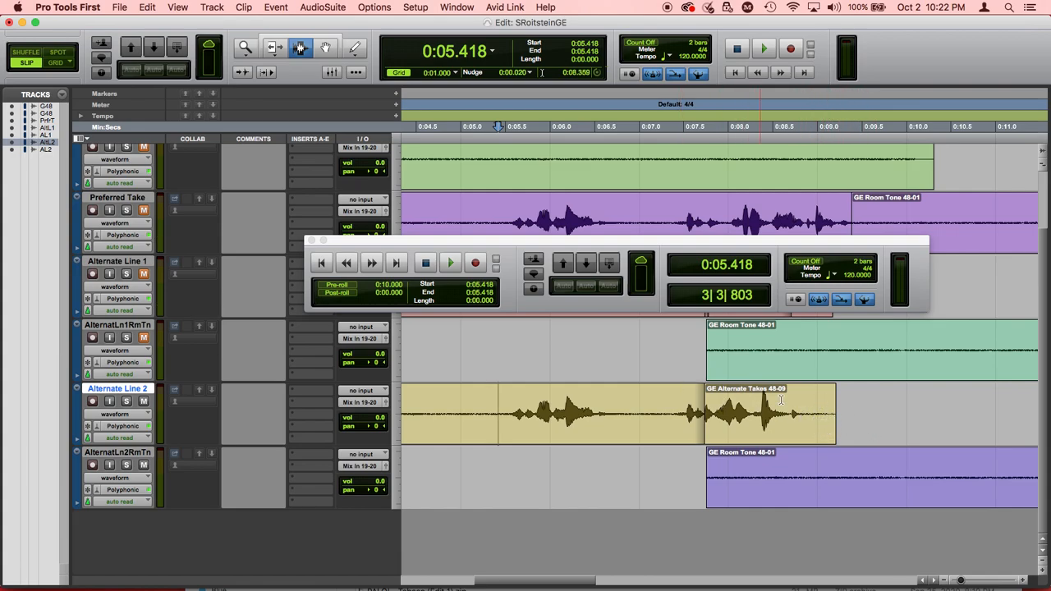
Trim the end of the take on Alternate Line 2 back to about 0:08.934 and play it
key(F6)
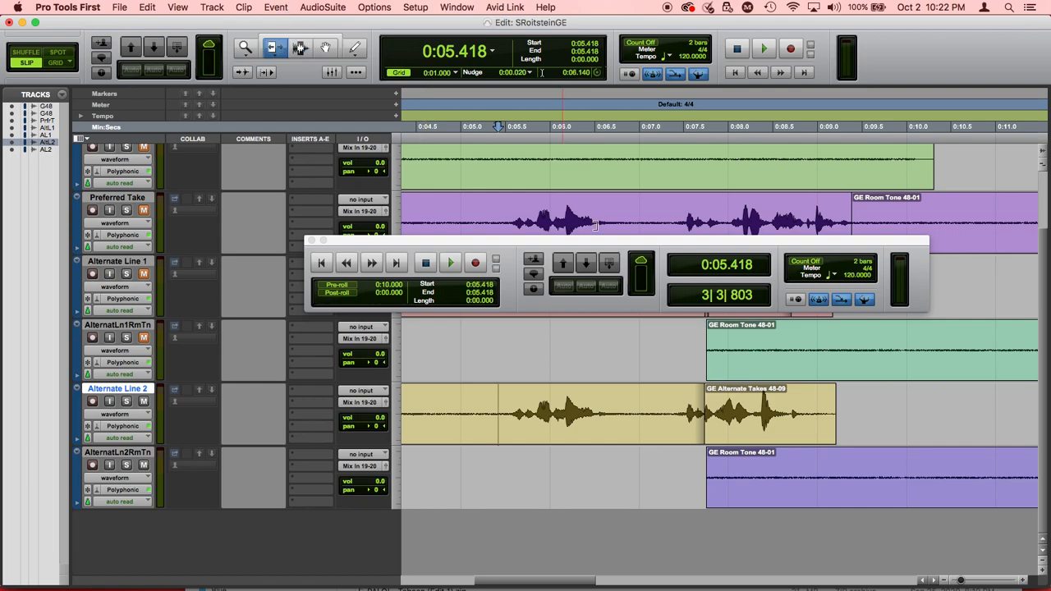
drag(835, 406, 810, 407)
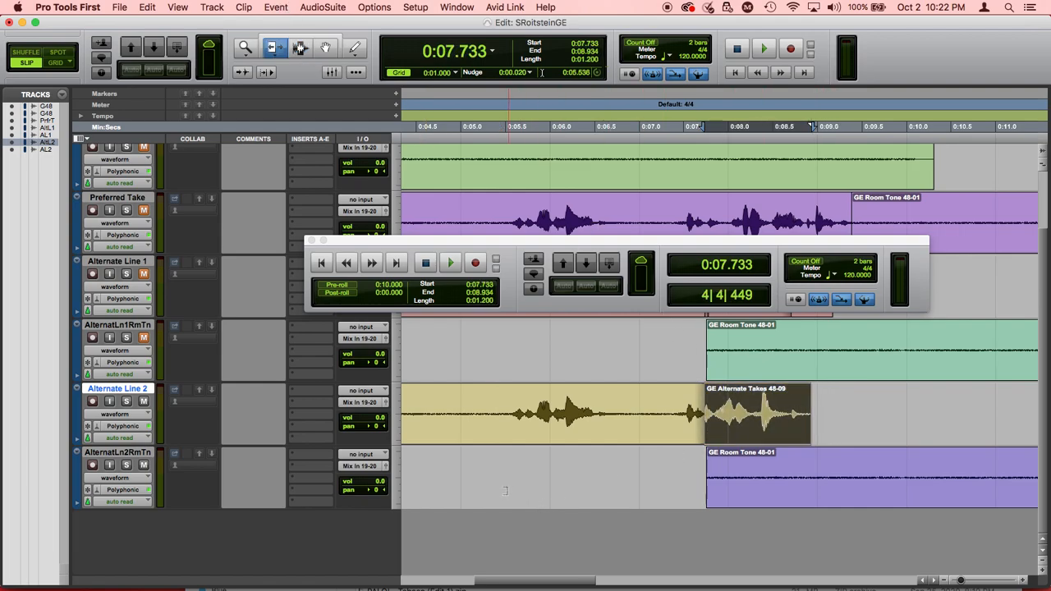
key(space)
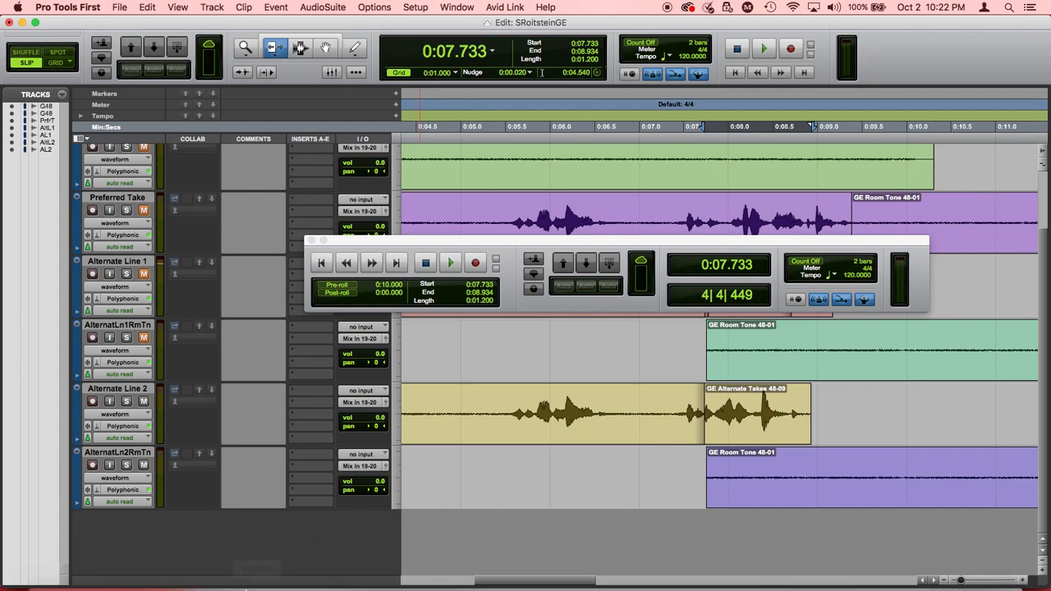
Audition the complete Alternate Line 2 with its room tone from the session start, dismissing any playback error
click(319, 260)
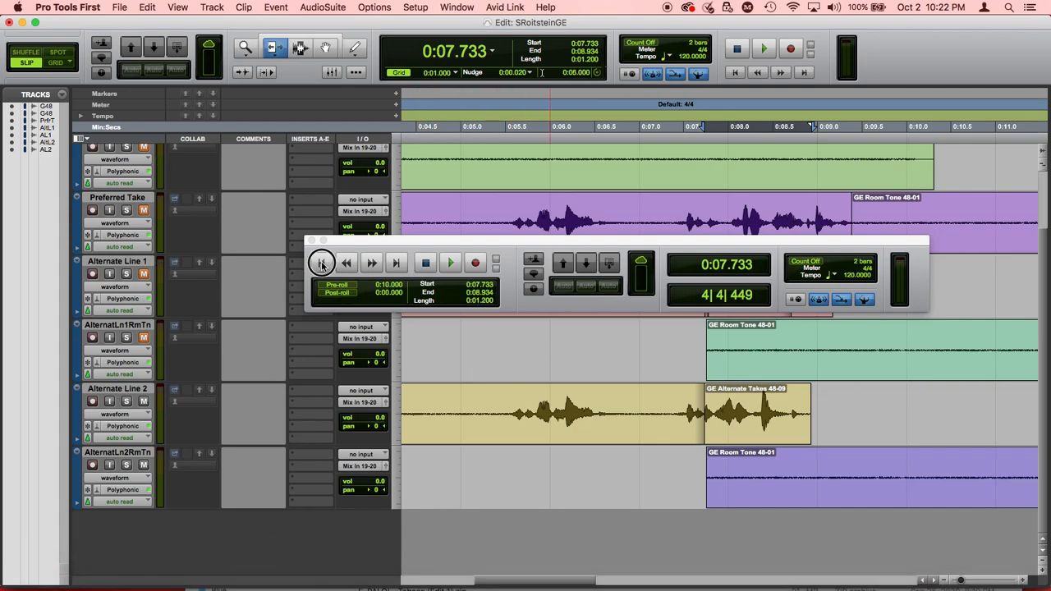
click(940, 580)
click(942, 581)
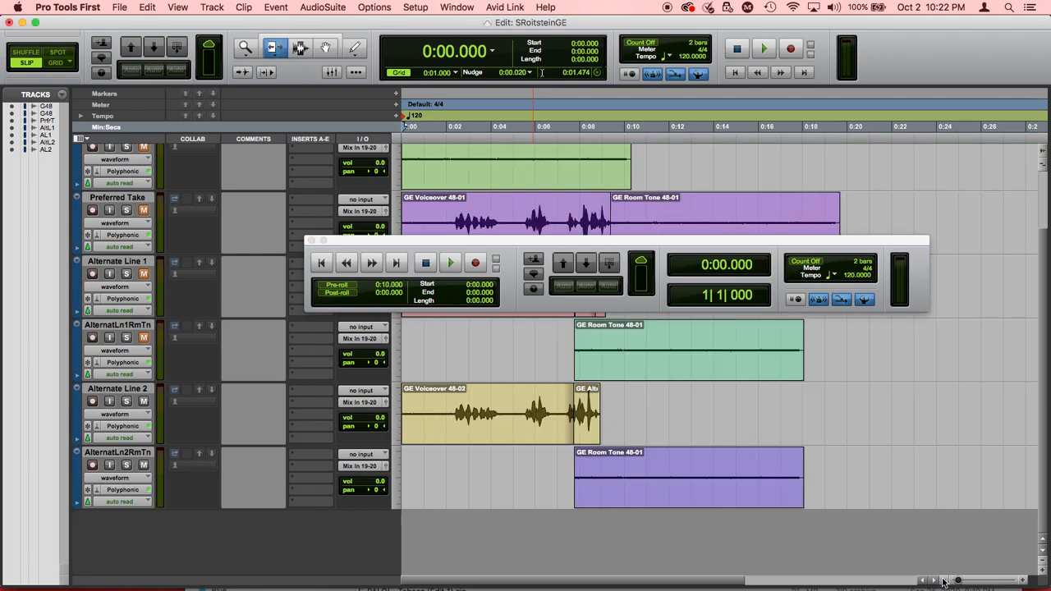
key(space)
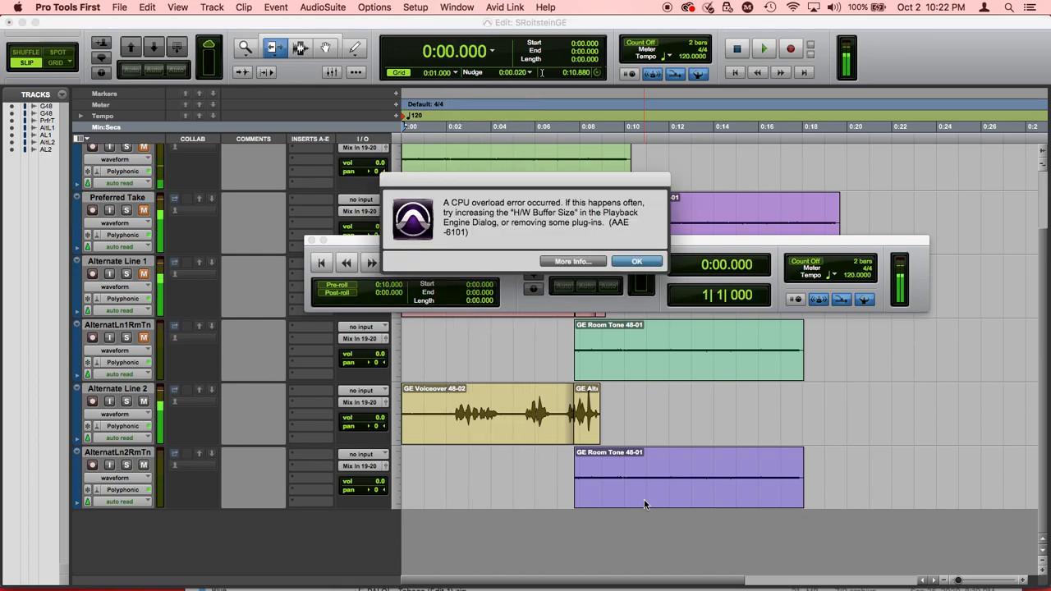
key(Return)
key(space)
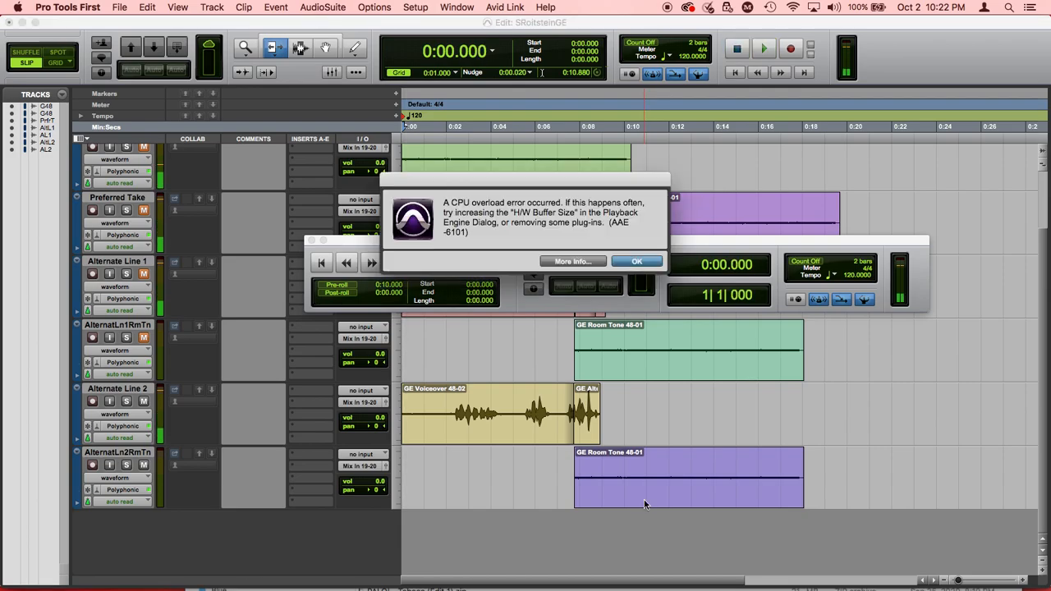
key(Return)
key(space)
key(Return)
Trim the end of the GE Voiceover clip on Alternate Line 2 to about 0:05.337
click(518, 419)
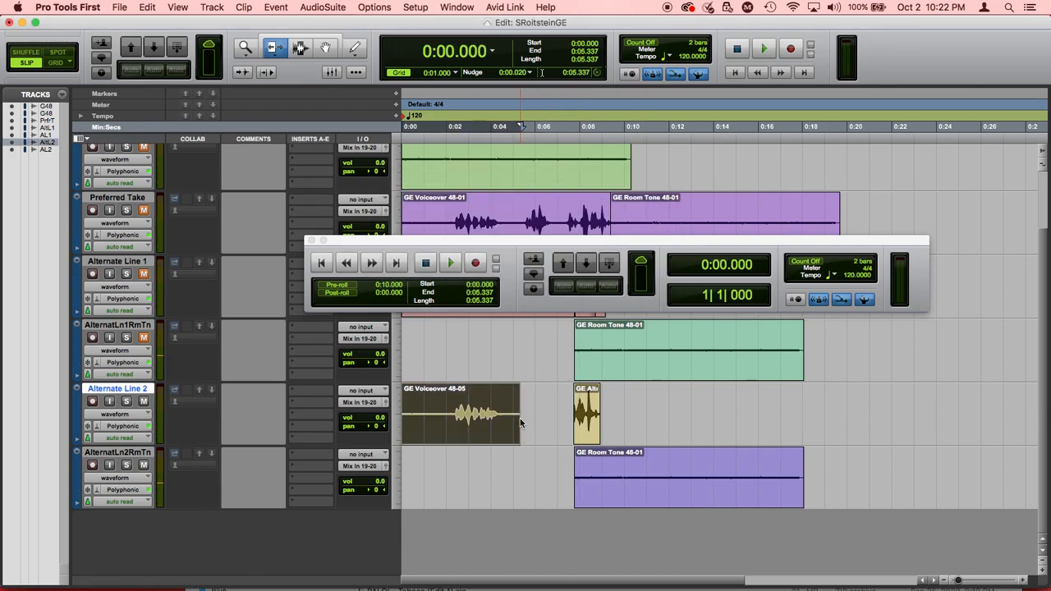
Undo the last trim of the voiceover clip on Alternate Line 2, and play the session from about 0:05.690
key(super+z)
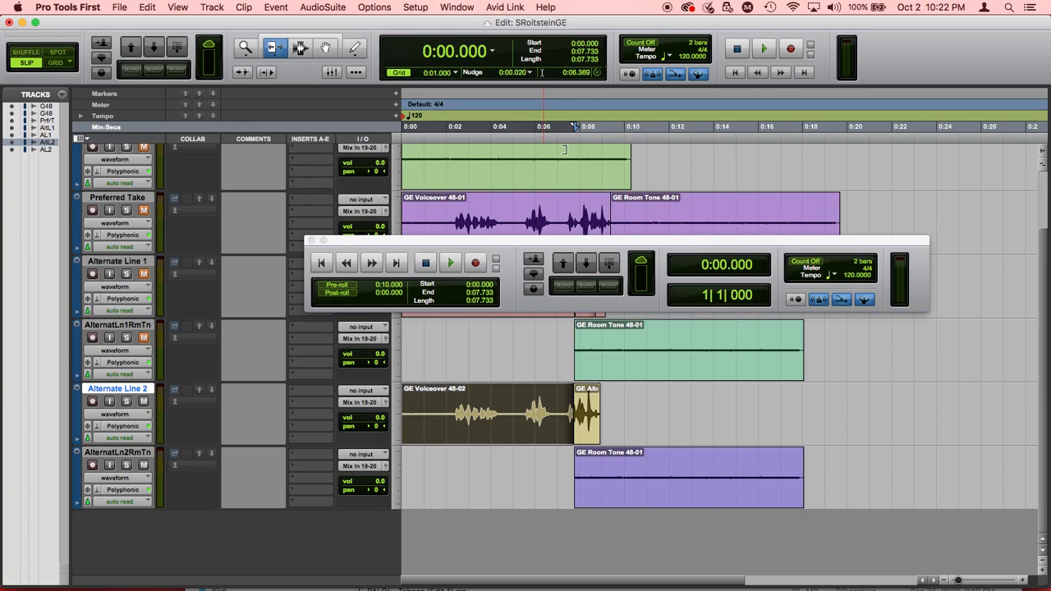
click(307, 51)
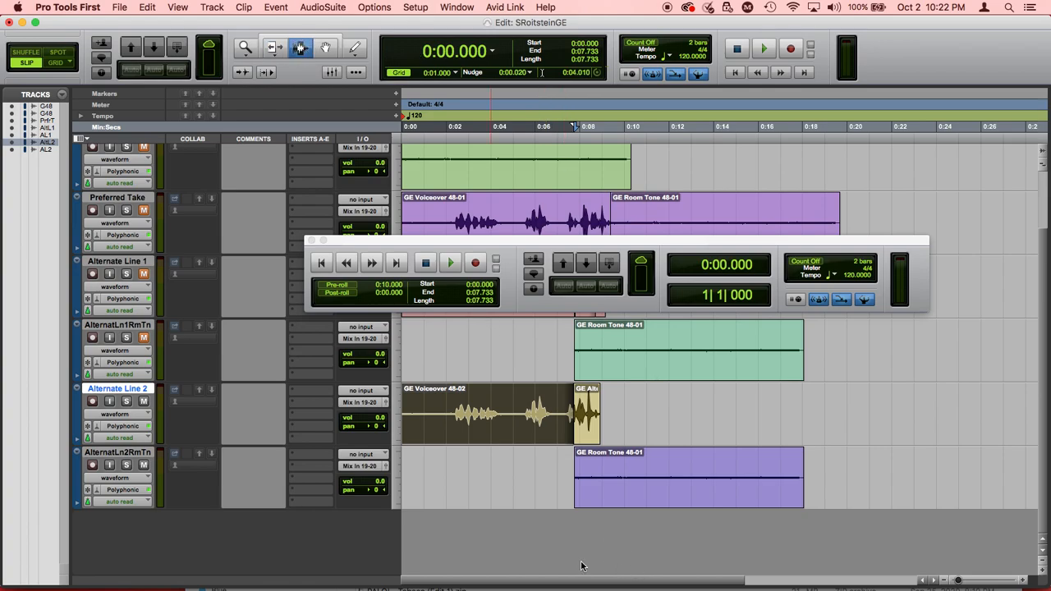
click(528, 475)
key(space)
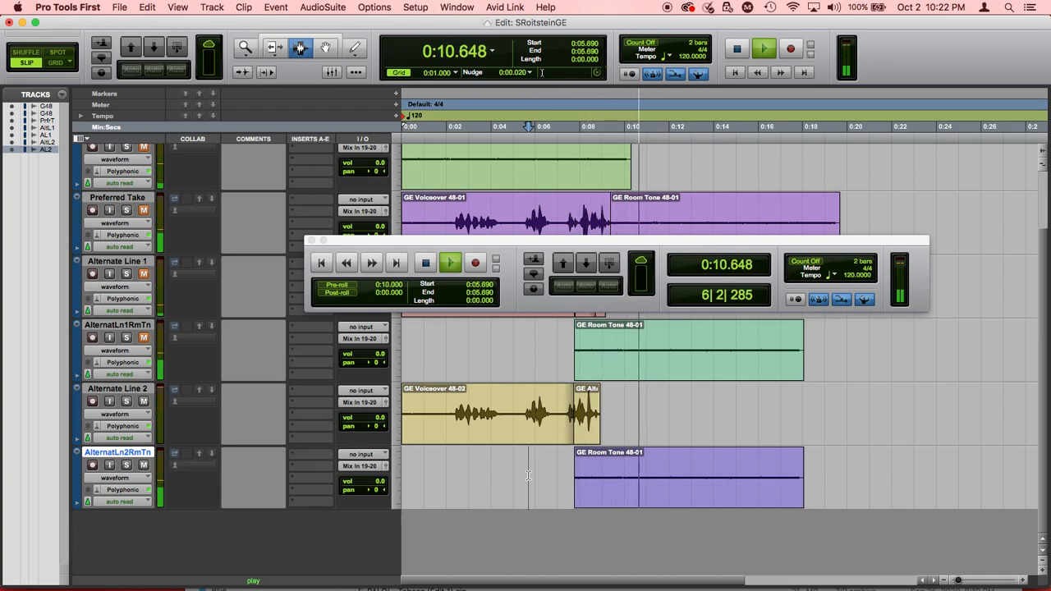
key(space)
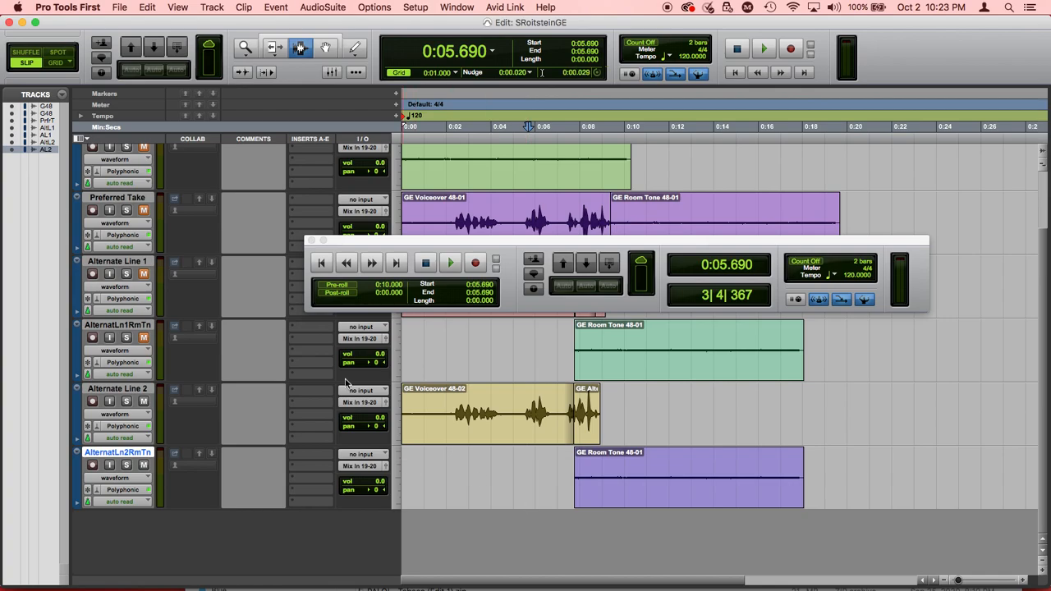
Reduce the height of all tracks, move the floating transport clear of them, and return to the session start
drag(382, 245, 336, 497)
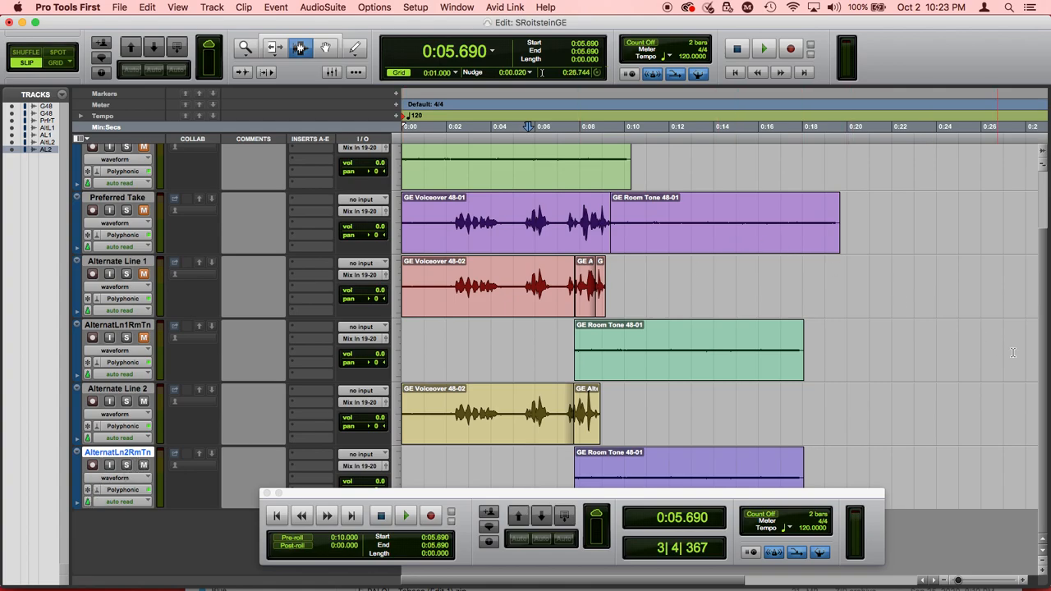
click(1043, 563)
click(1042, 562)
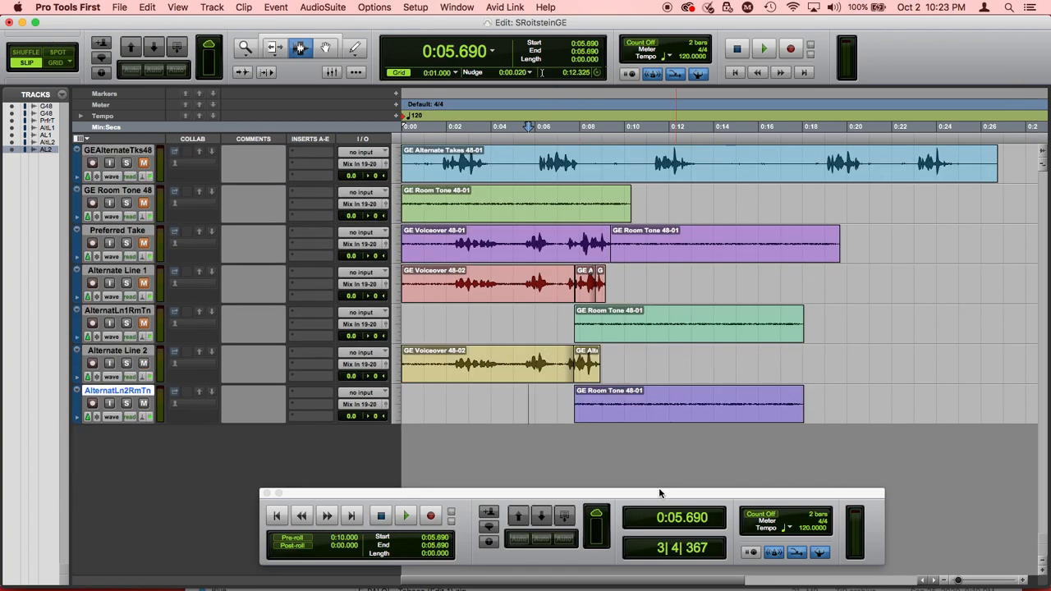
drag(658, 494, 626, 470)
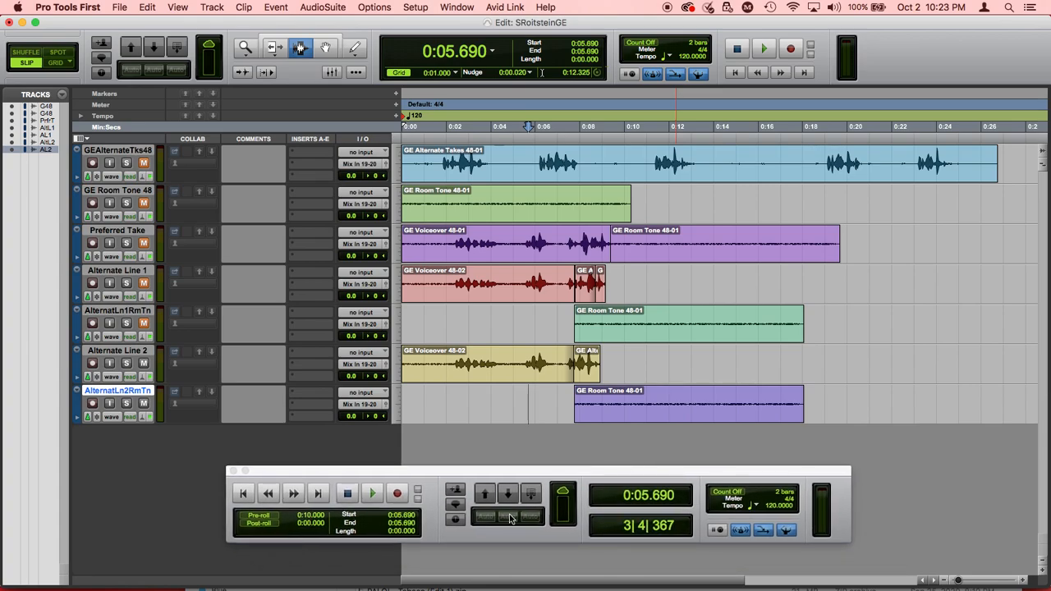
click(242, 493)
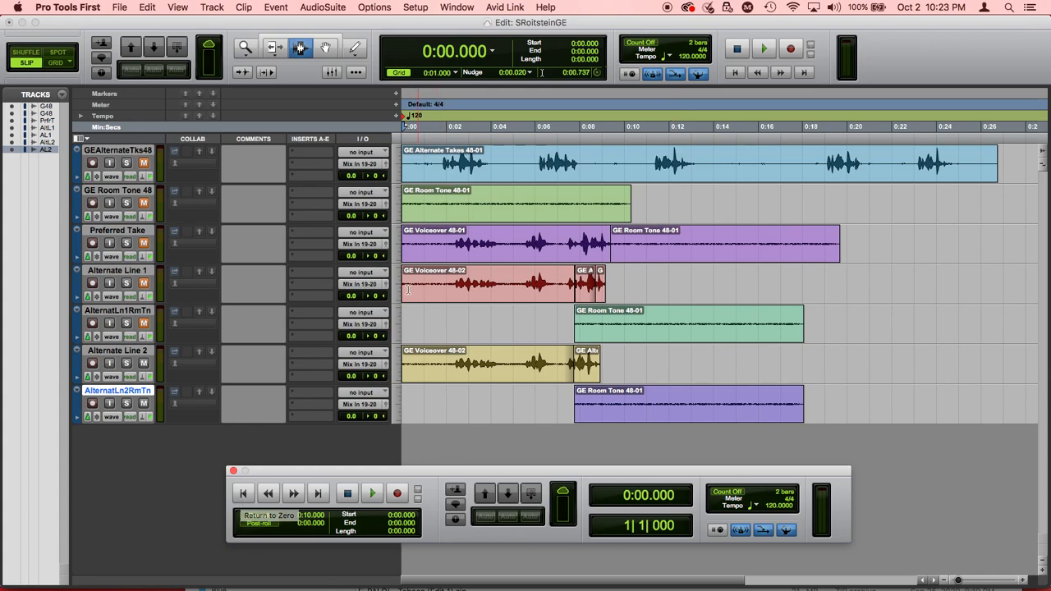
Move the GEAlternateTks48 track and the GE Room Tone 48 track below all the other tracks
click(145, 162)
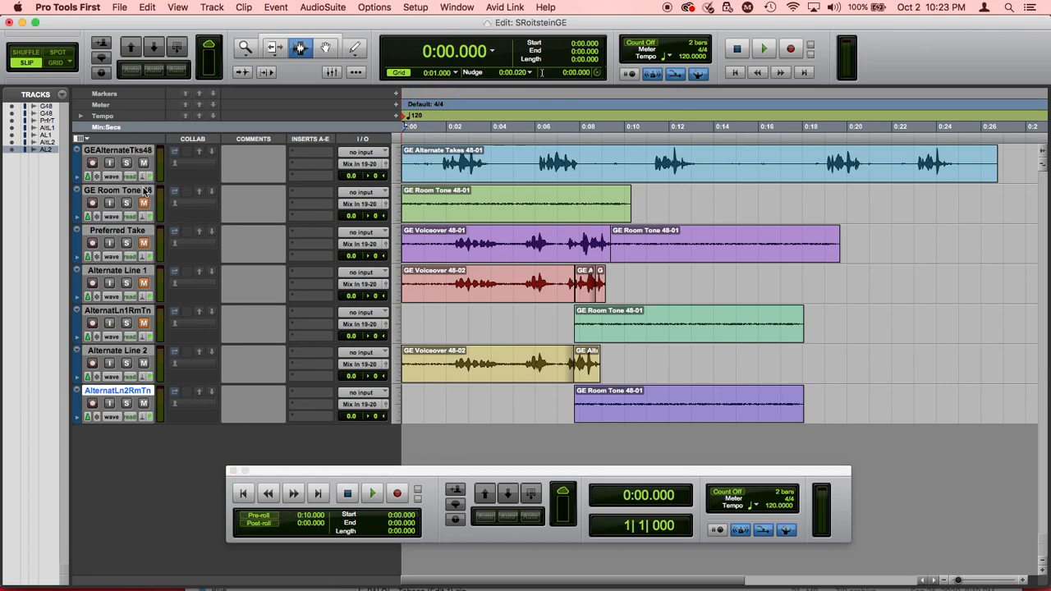
click(145, 164)
drag(76, 160, 82, 436)
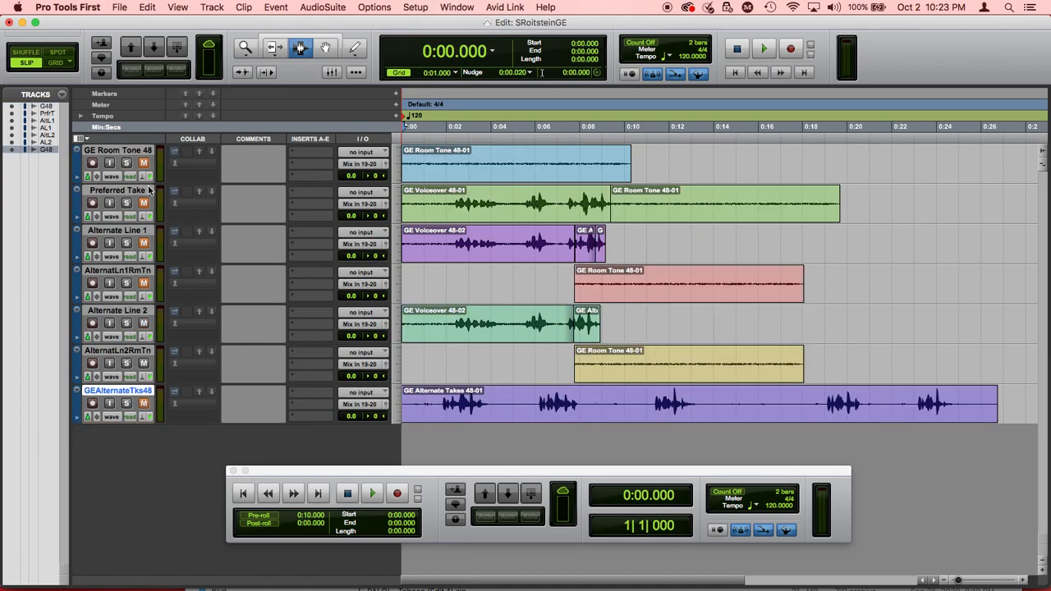
click(79, 161)
drag(79, 161, 90, 438)
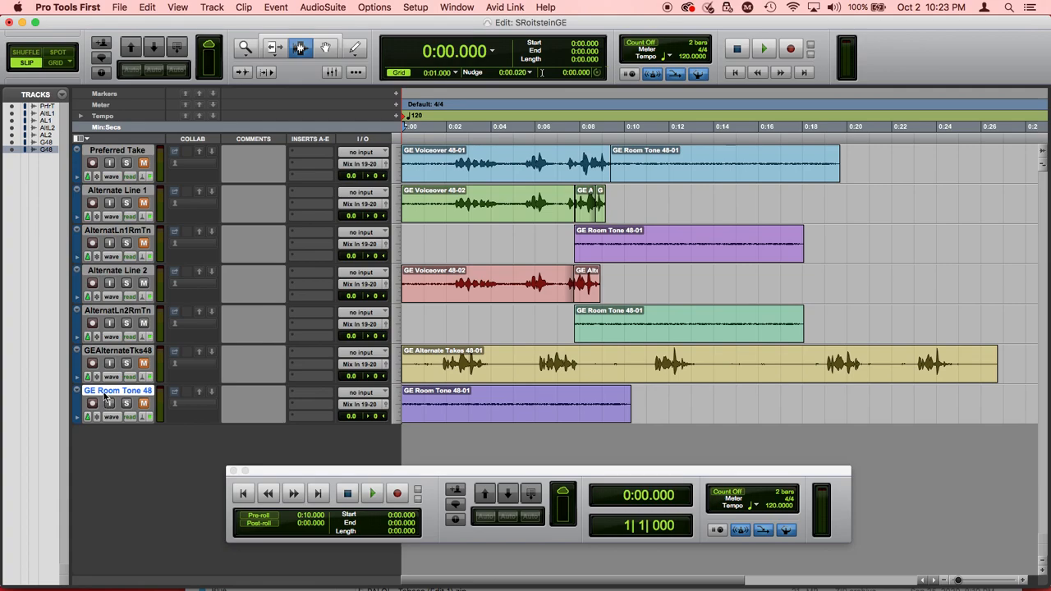
Make the GE Room Tone 48 track inactive, and hide and deactivate the GEAlternateTks48 track
right_click(98, 395)
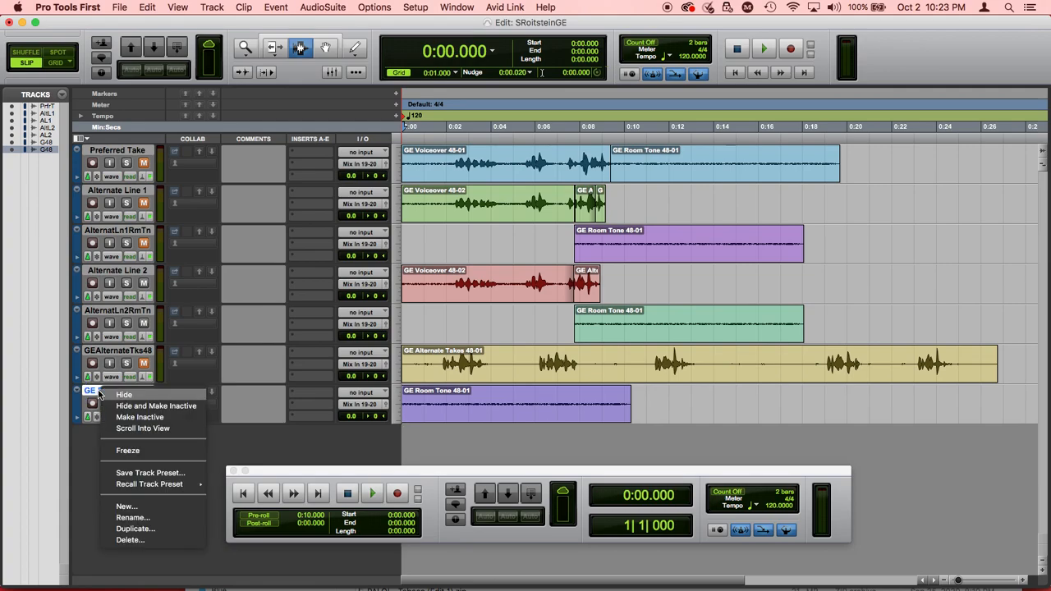
click(97, 455)
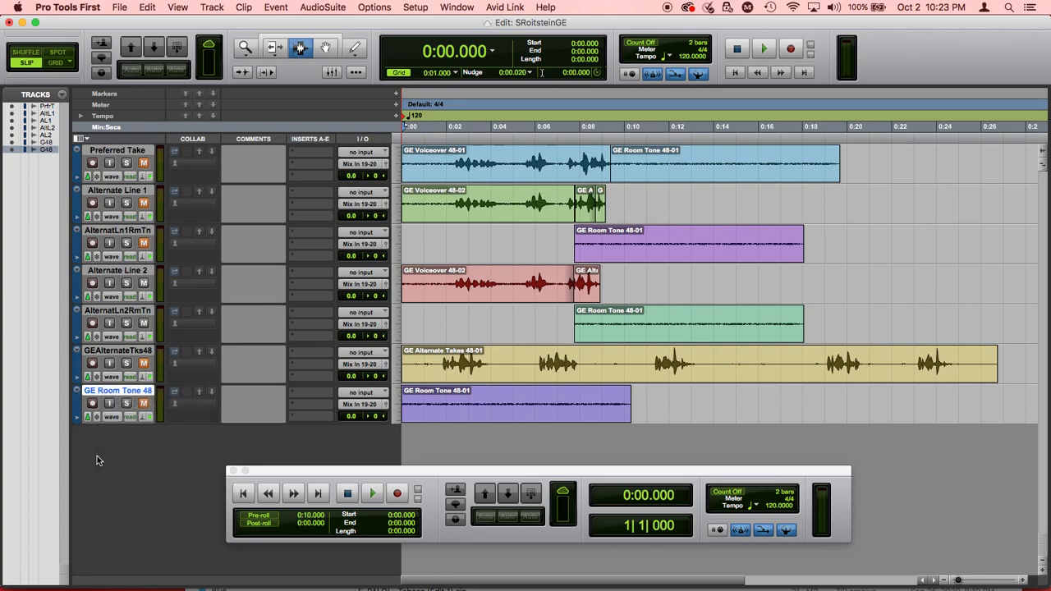
right_click(107, 394)
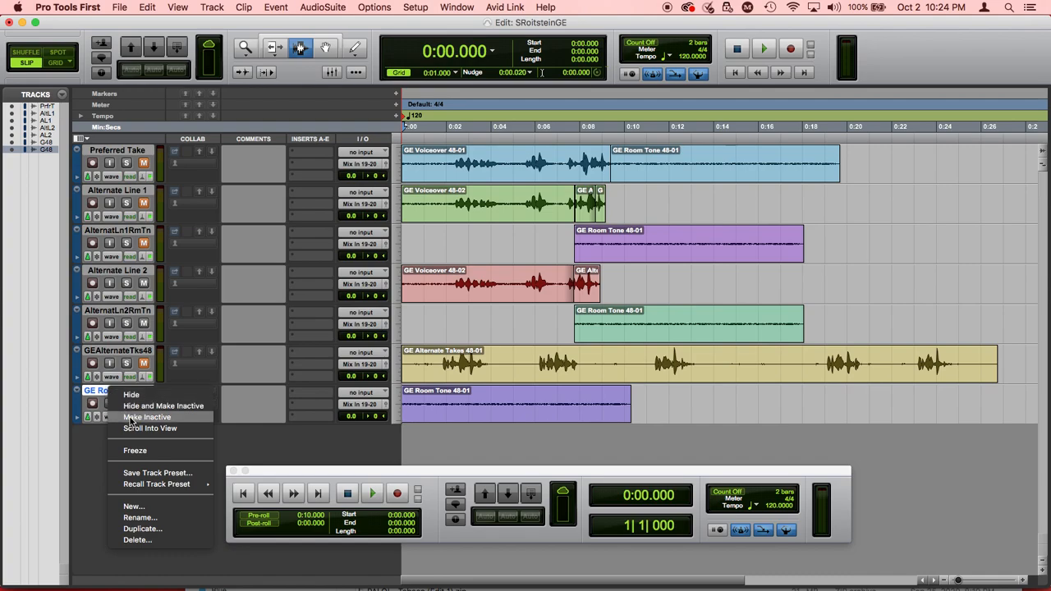
click(129, 419)
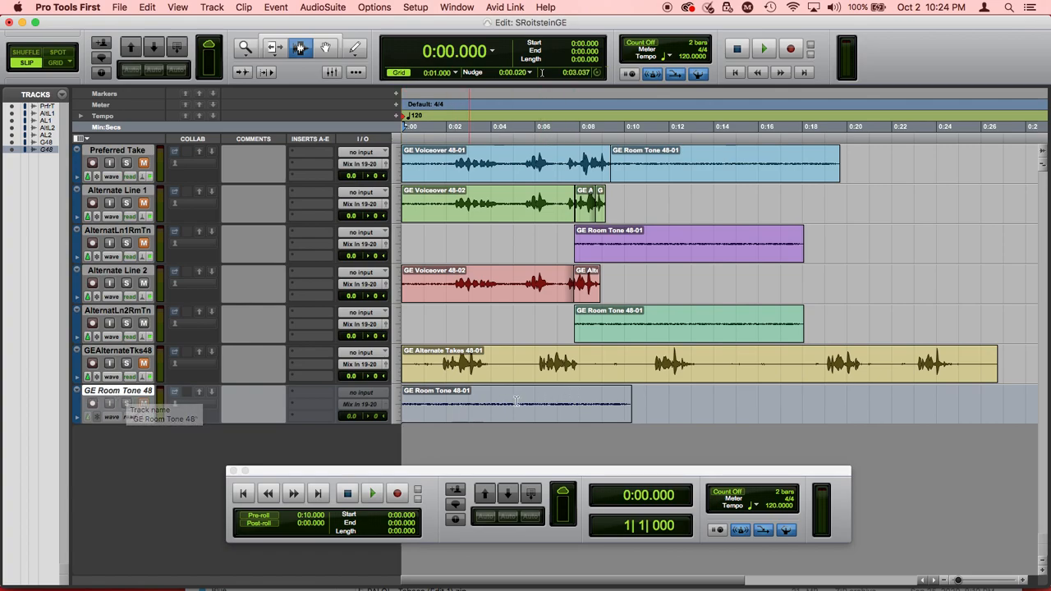
right_click(105, 355)
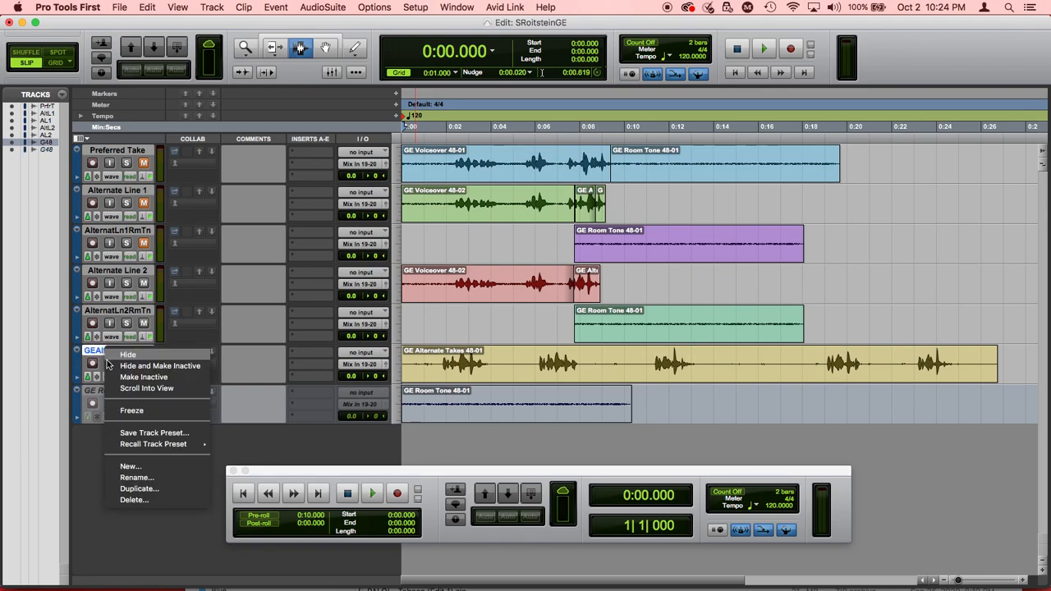
click(110, 366)
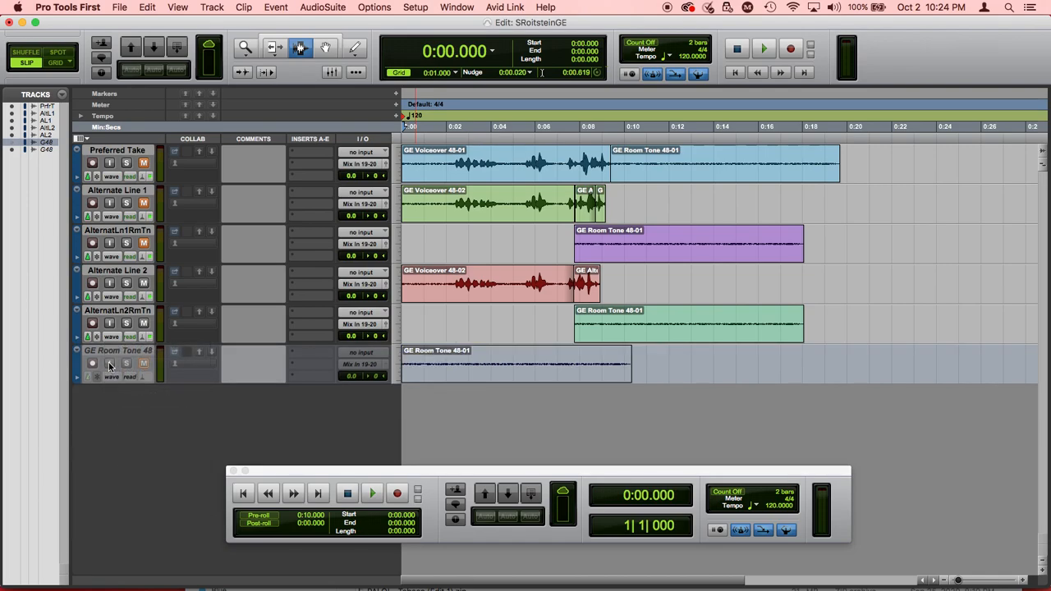
Undo the last track reordering and make the Alternate Line 2 track inactive
key(super+z)
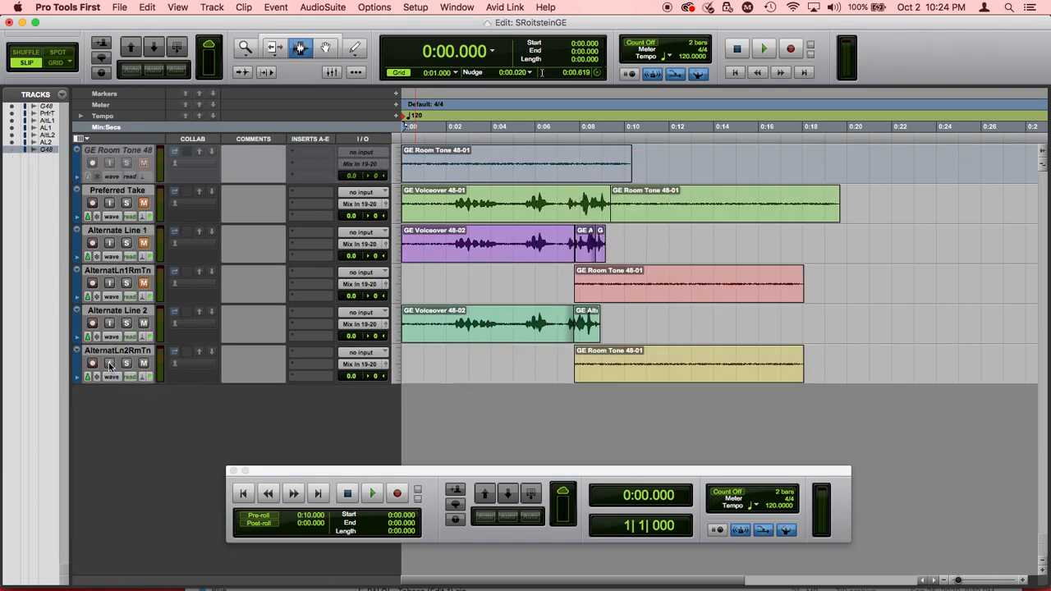
right_click(114, 316)
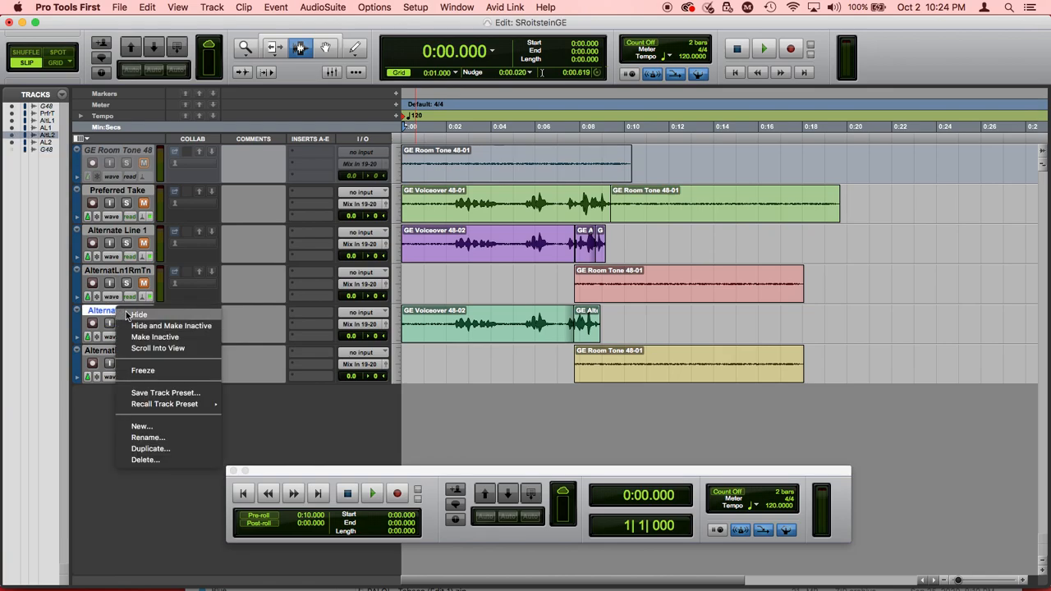
click(136, 338)
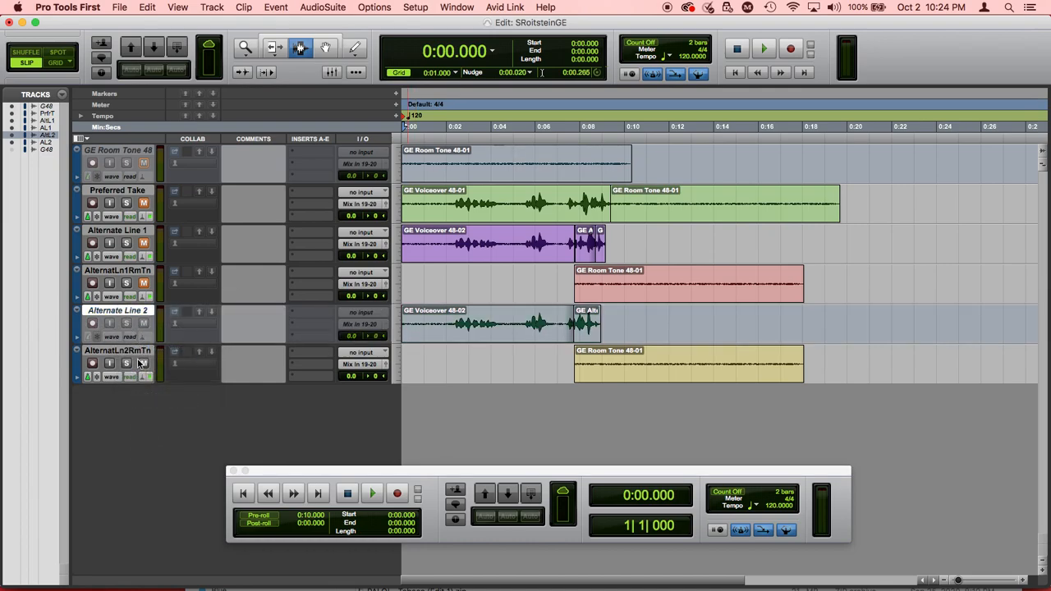
click(140, 363)
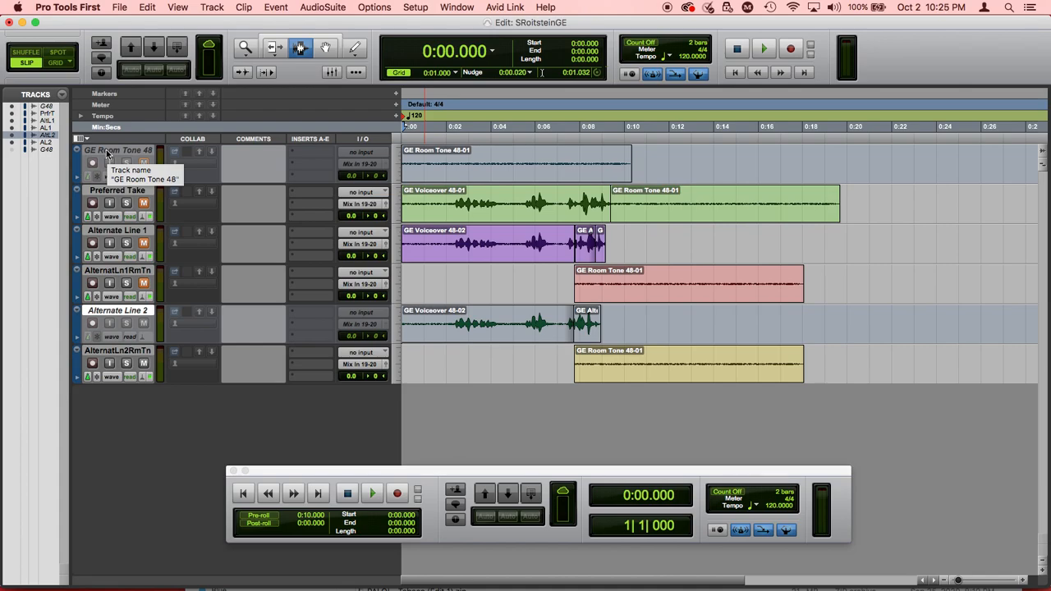
Move the inactive GE Room Tone 48 track below all other tracks and make Alternate Line 2 active again
drag(107, 153, 104, 387)
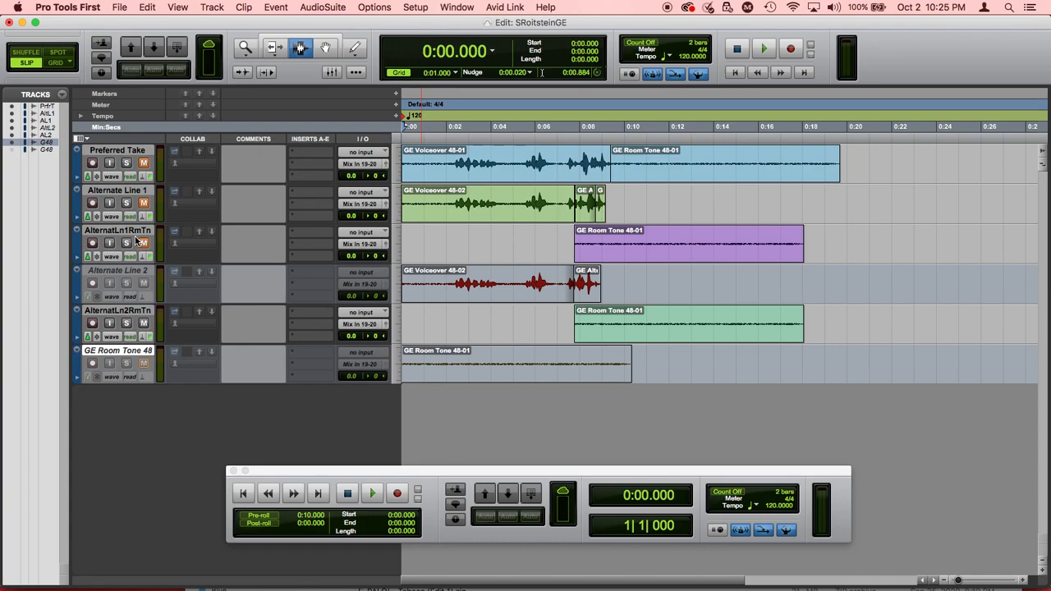
click(123, 274)
right_click(123, 274)
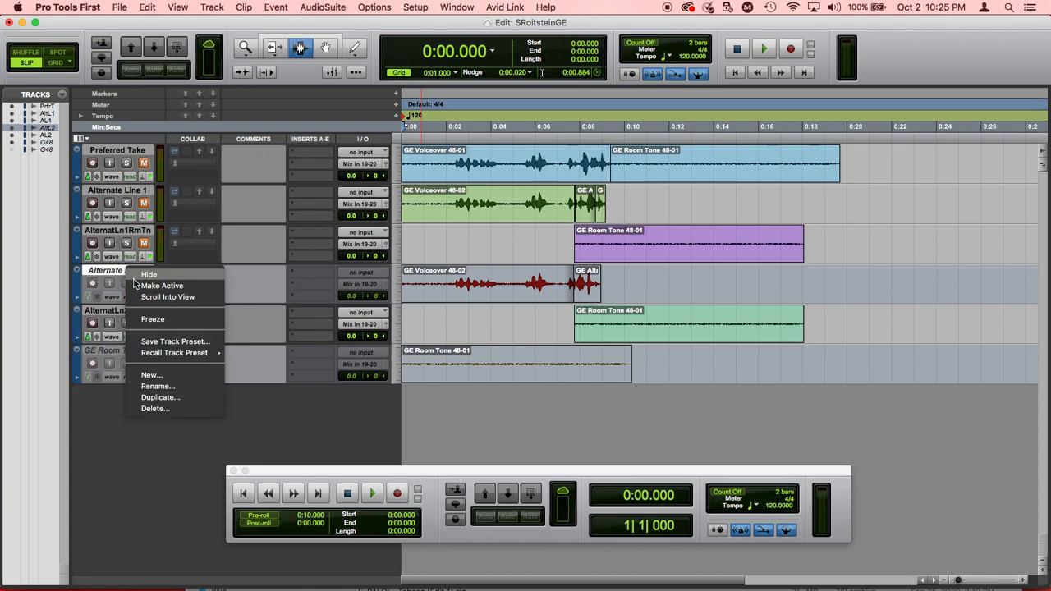
click(154, 285)
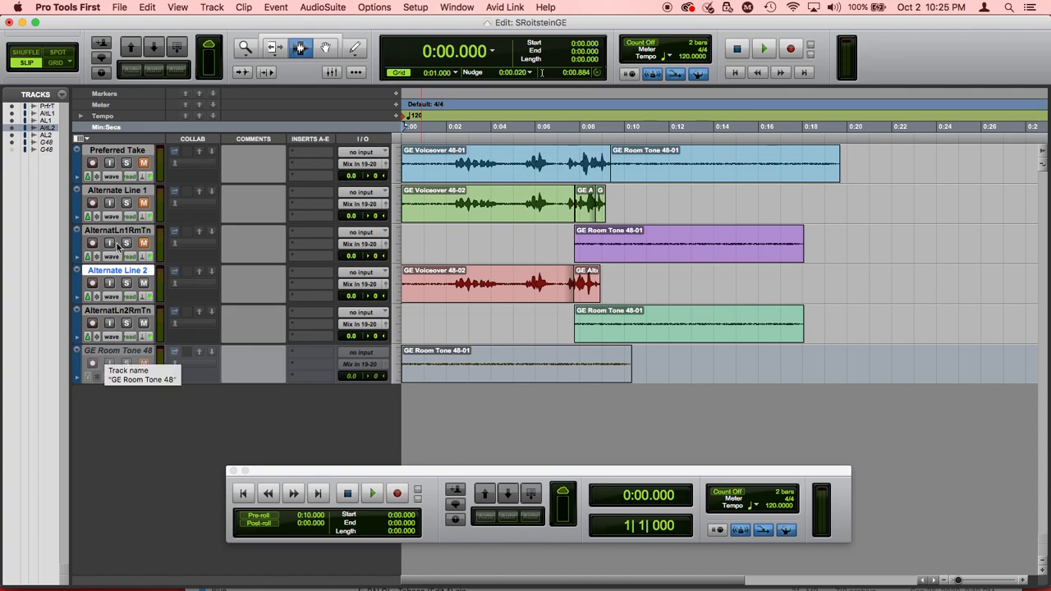
Mute Alternate Line 2 and its room tone track AlternatLn2RmTn, and unmute Preferred Take
click(144, 284)
click(145, 322)
click(144, 162)
click(145, 164)
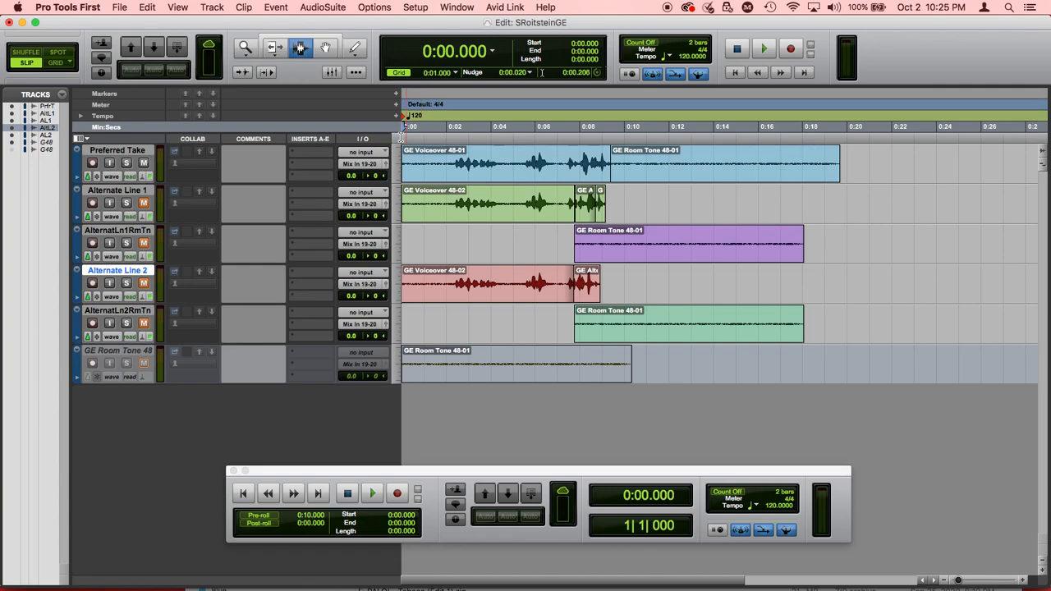
Audition the Preferred Take from the session start and again from about 0:07.312
key(space)
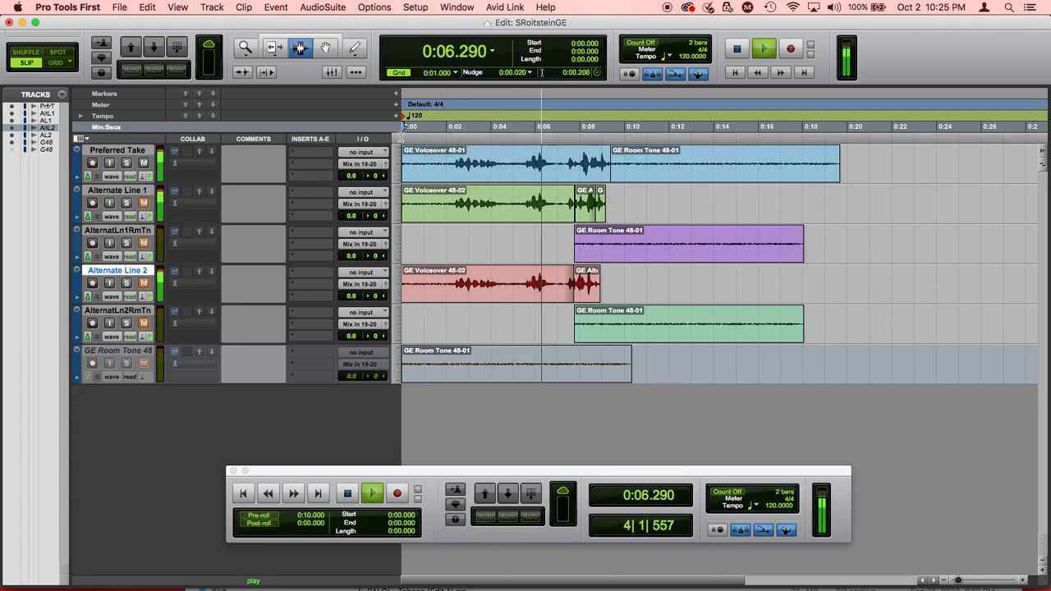
key(Return)
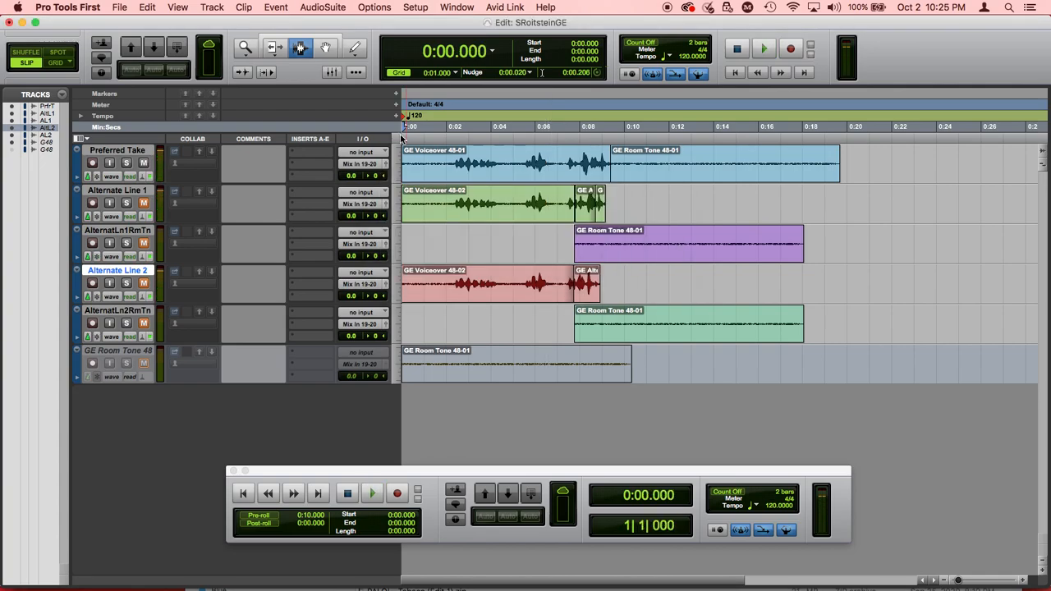
click(567, 124)
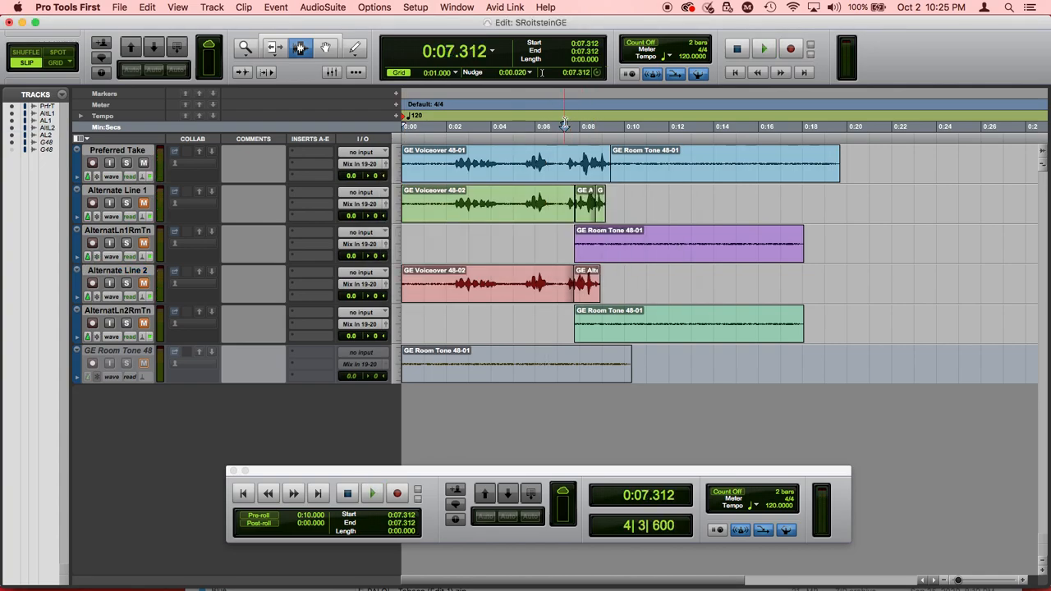
key(space)
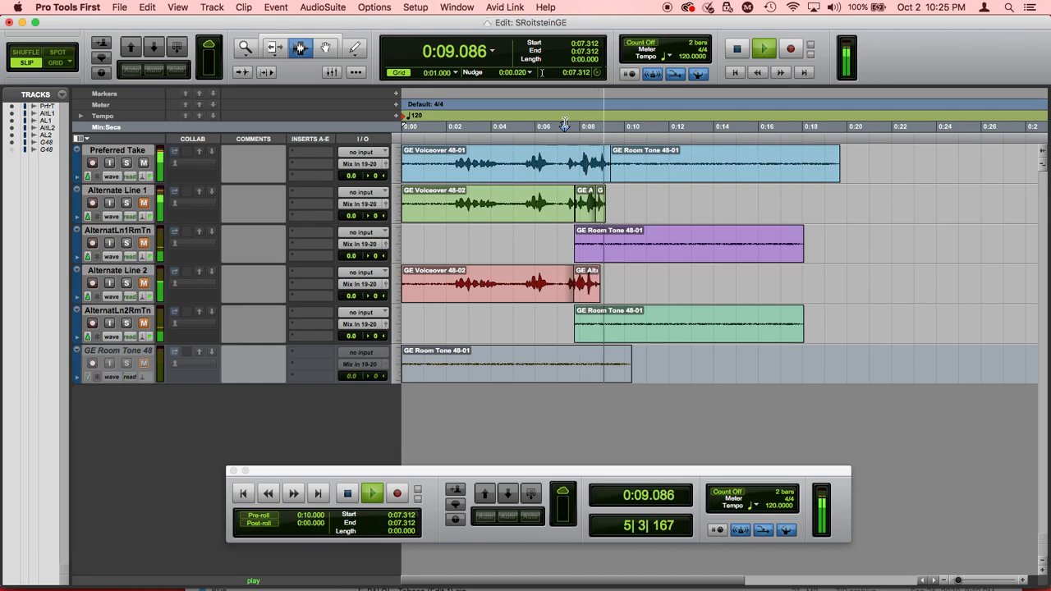
key(Return)
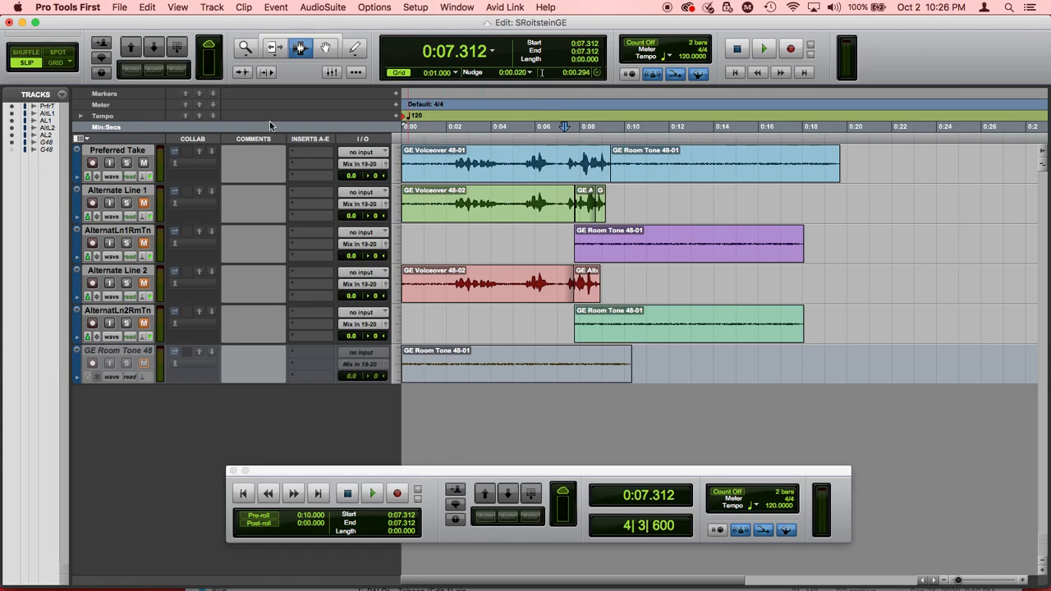
Switch to Grid mode and select the first 15 seconds of the Preferred Take track
click(54, 63)
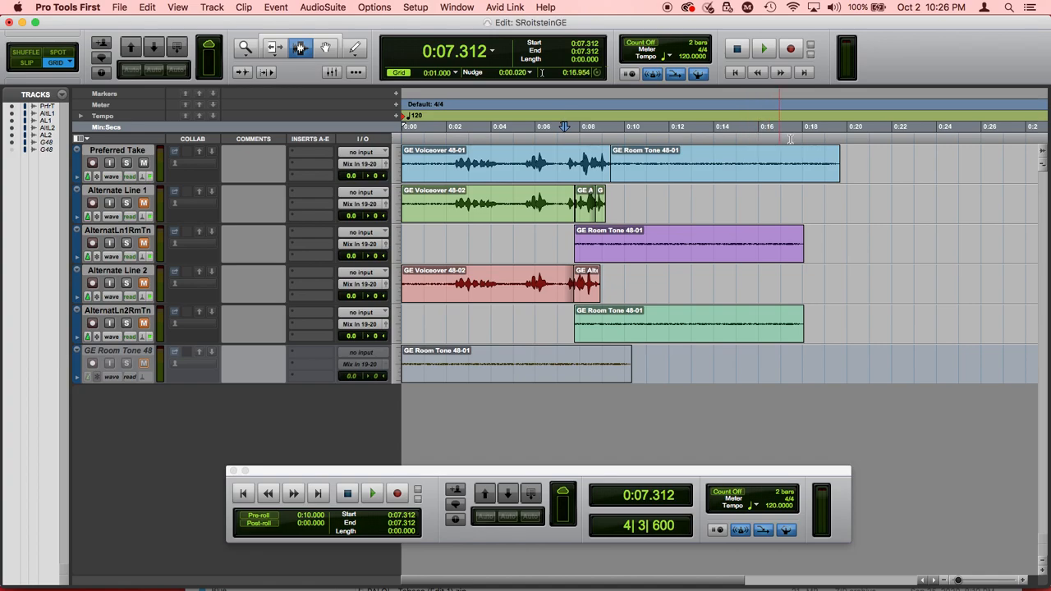
click(1024, 581)
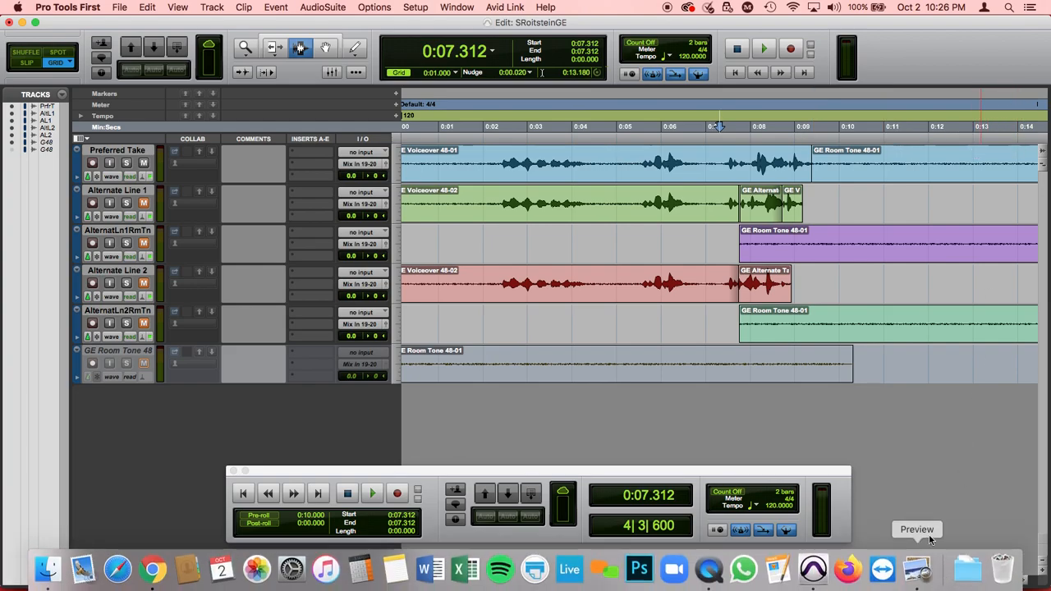
scroll(933, 581, right, 3)
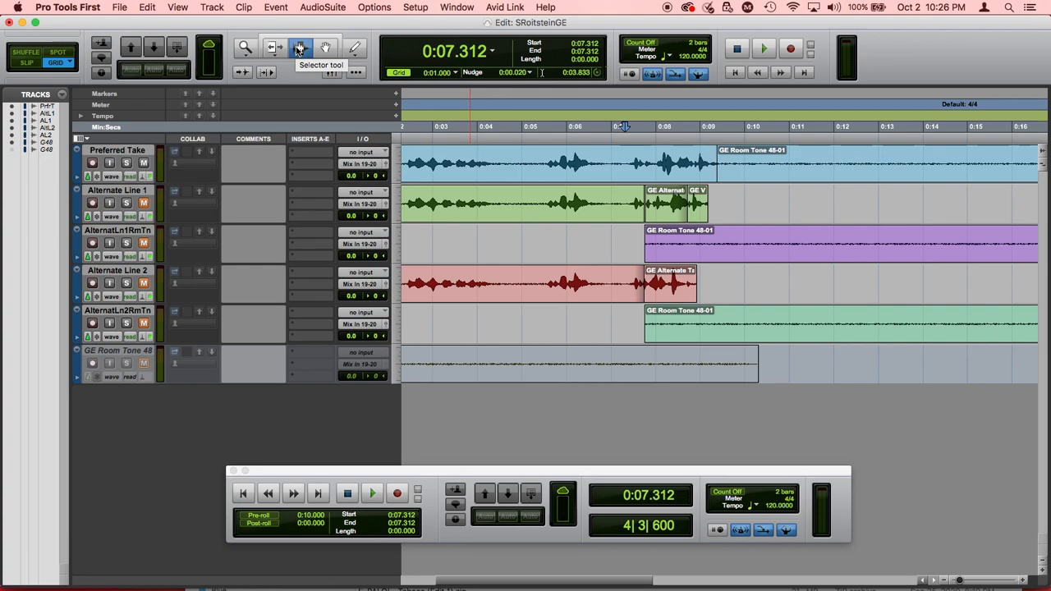
click(966, 151)
drag(965, 150, 367, 146)
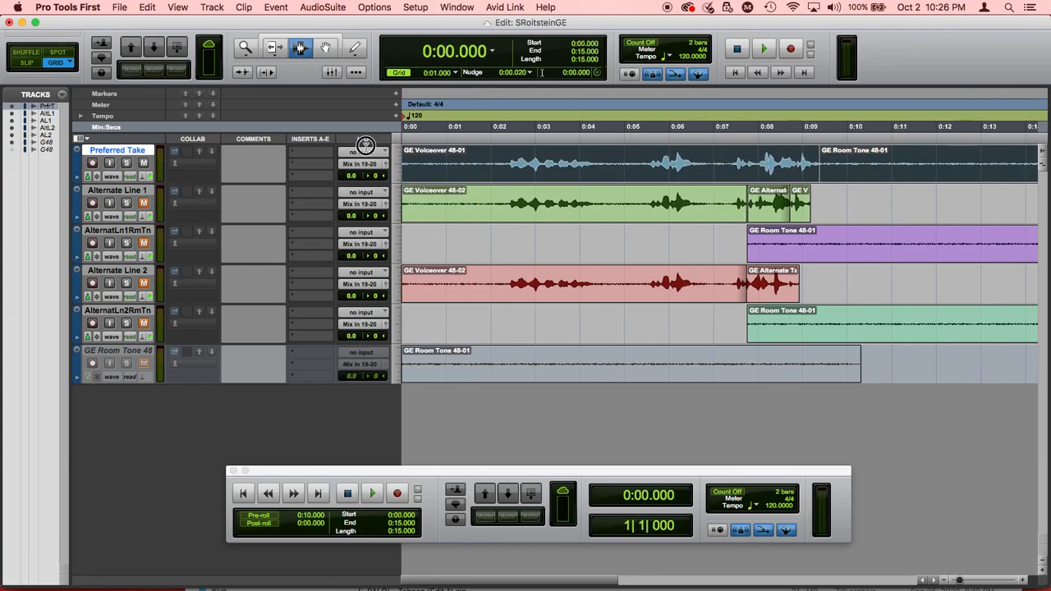
click(943, 581)
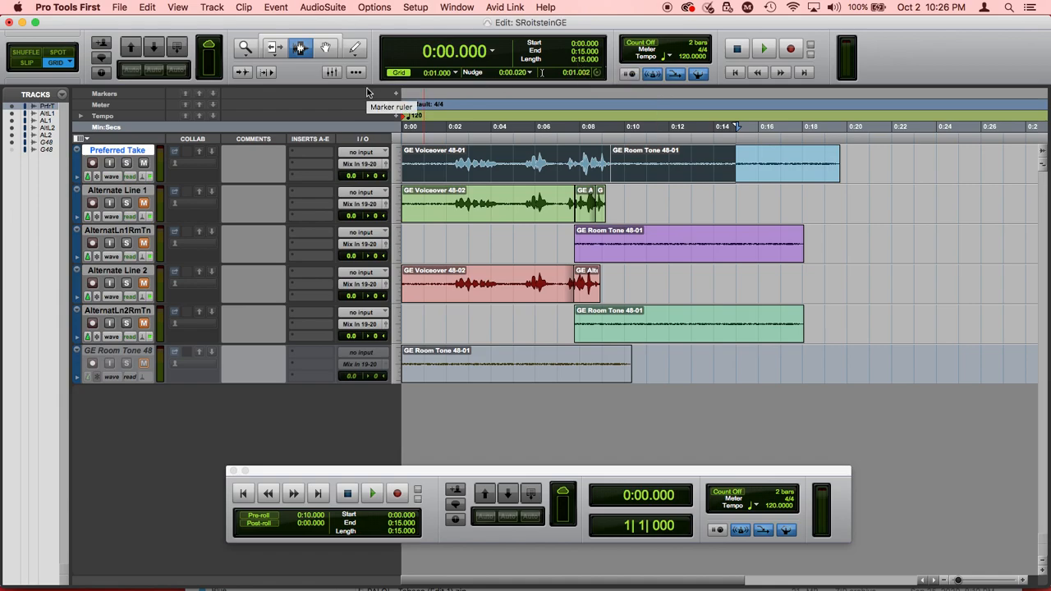
Set up an audio mix export of the selected 15 seconds and end its file name with "Preferred Take"
click(123, 10)
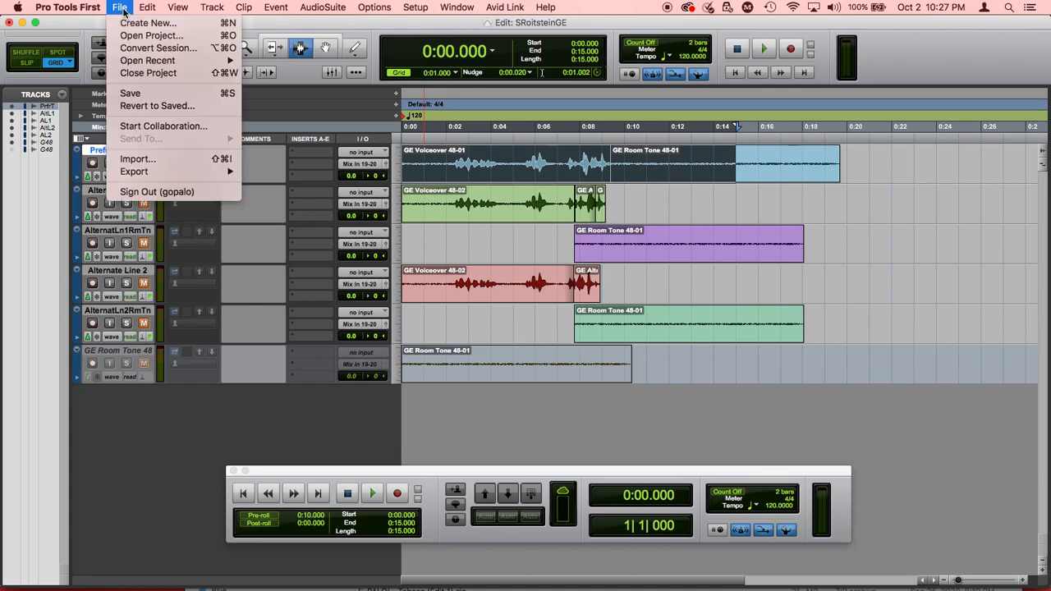
mouse_move(153, 177)
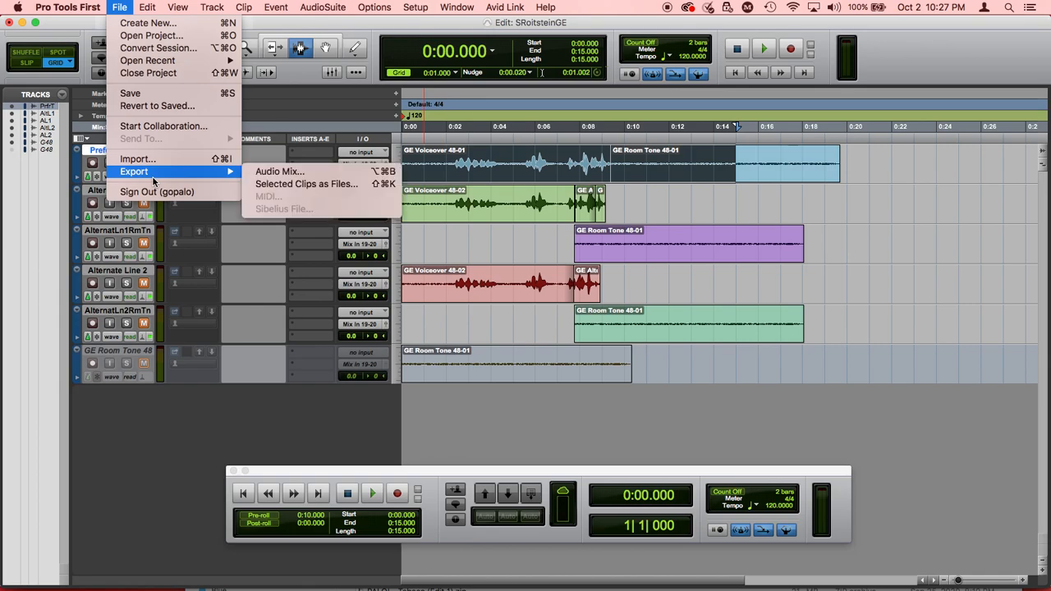
click(257, 173)
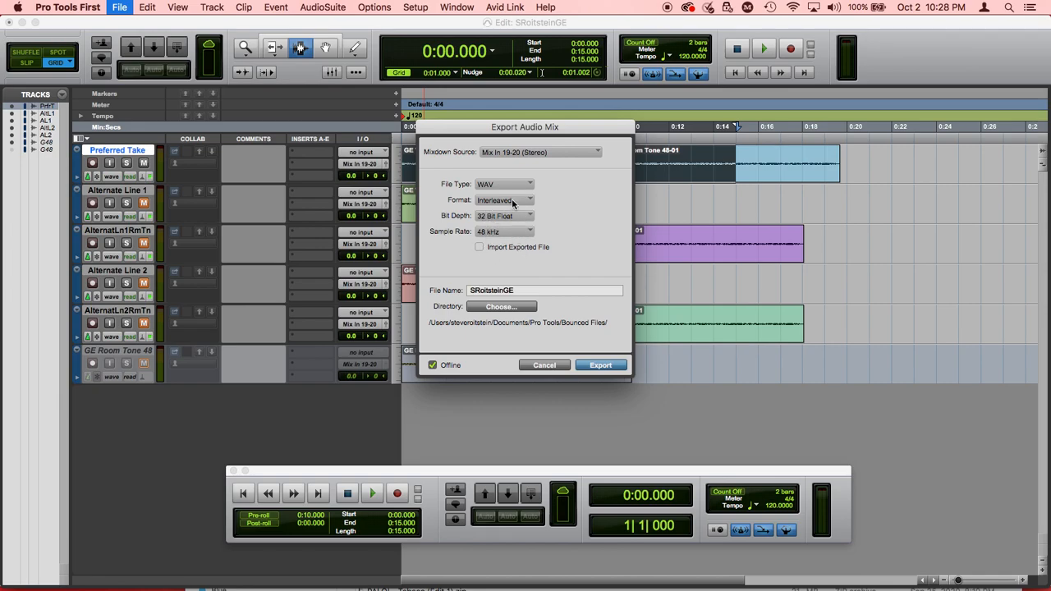
click(532, 292)
text(Prefferred Take)
Create a Desktop folder named with the author's initial and surname plus "GEmixes", and export the Preferred Take mix into it
click(503, 307)
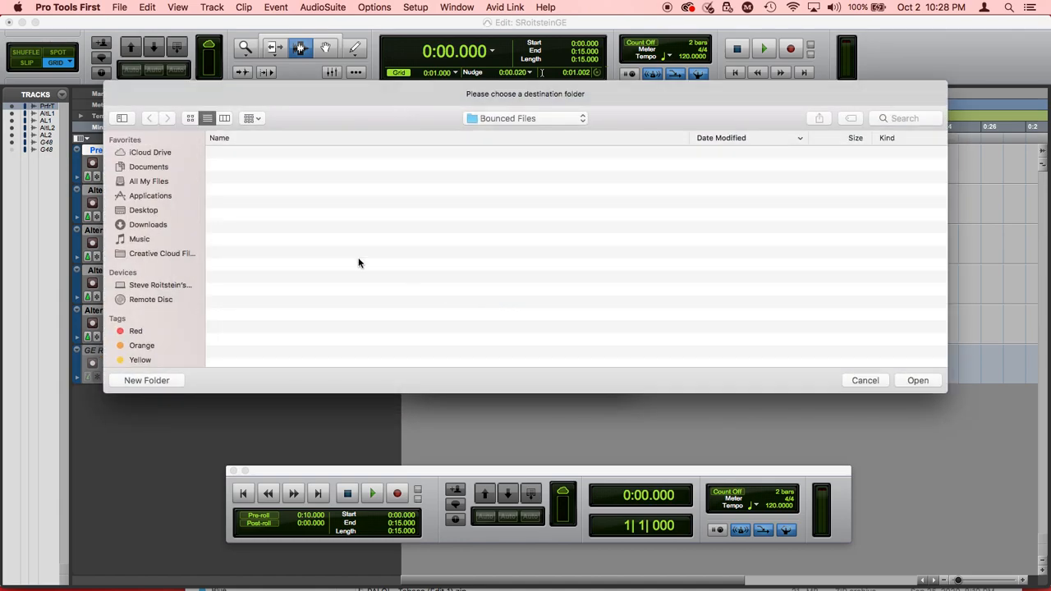
click(144, 211)
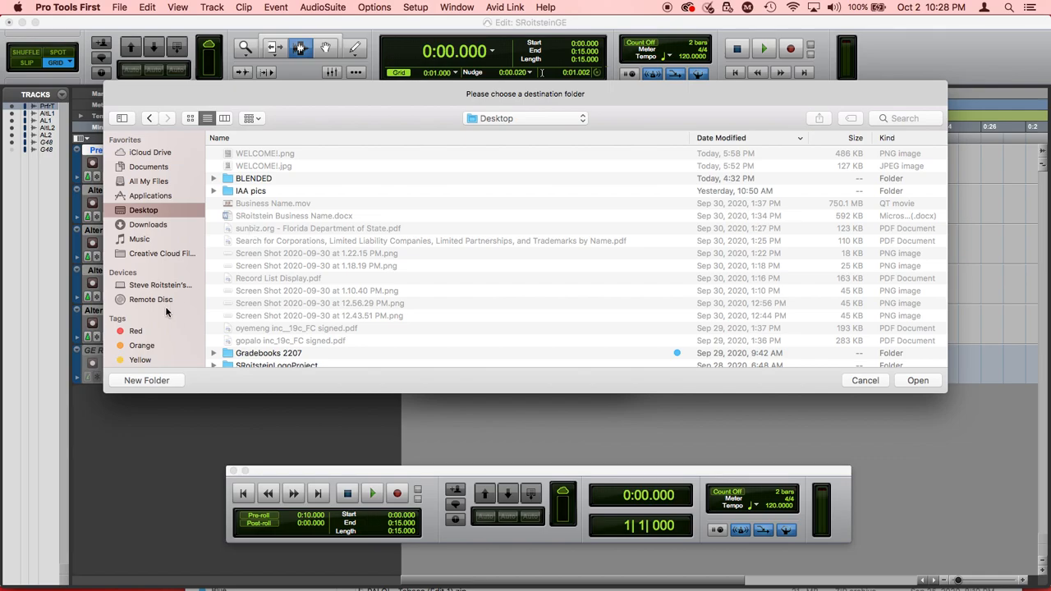
click(158, 380)
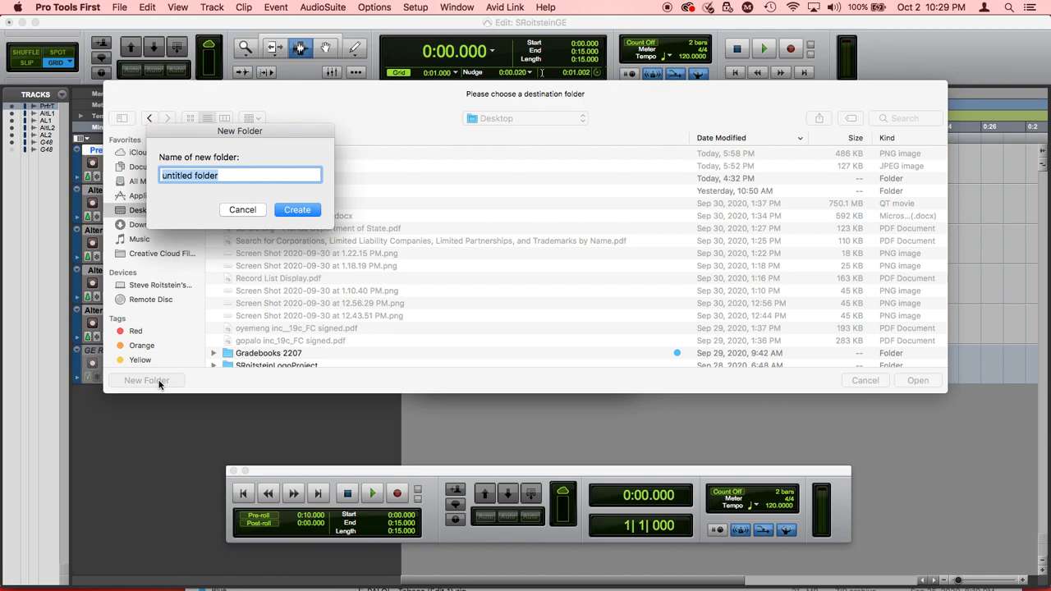
text(SRoitstein)
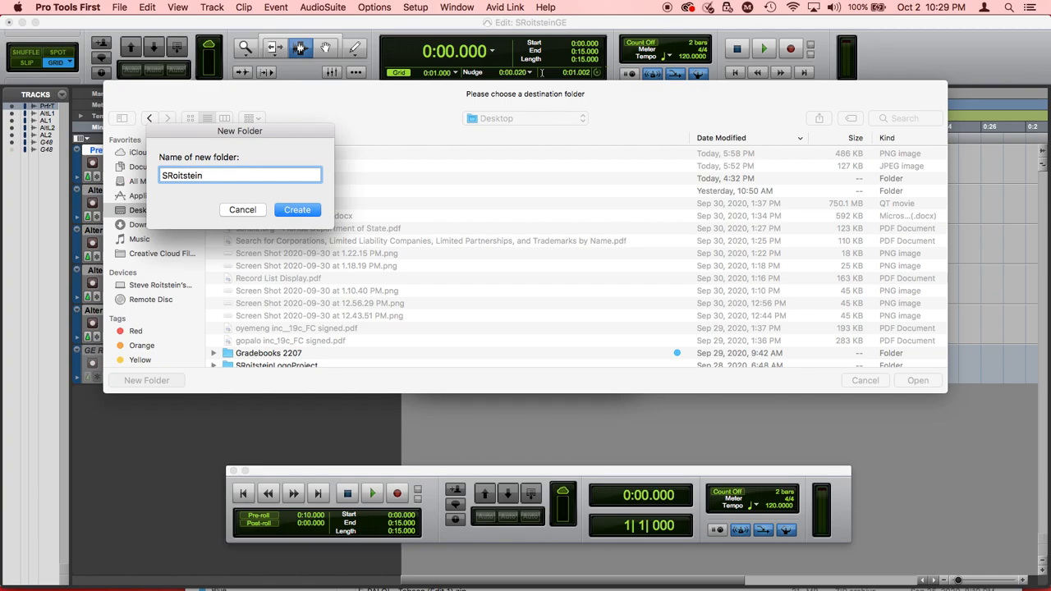
text(GEmixes)
click(297, 209)
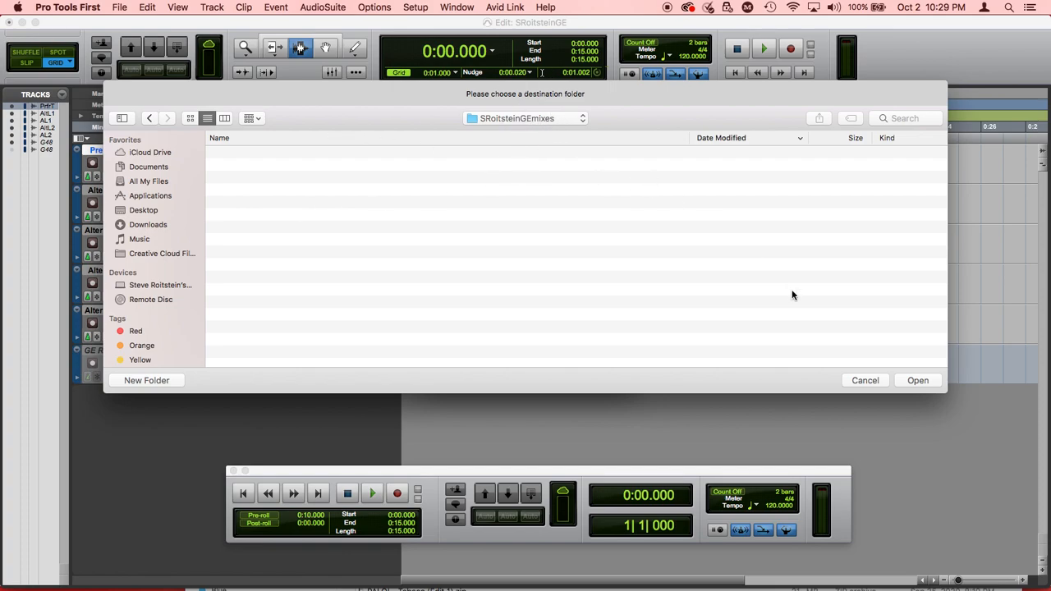
click(918, 380)
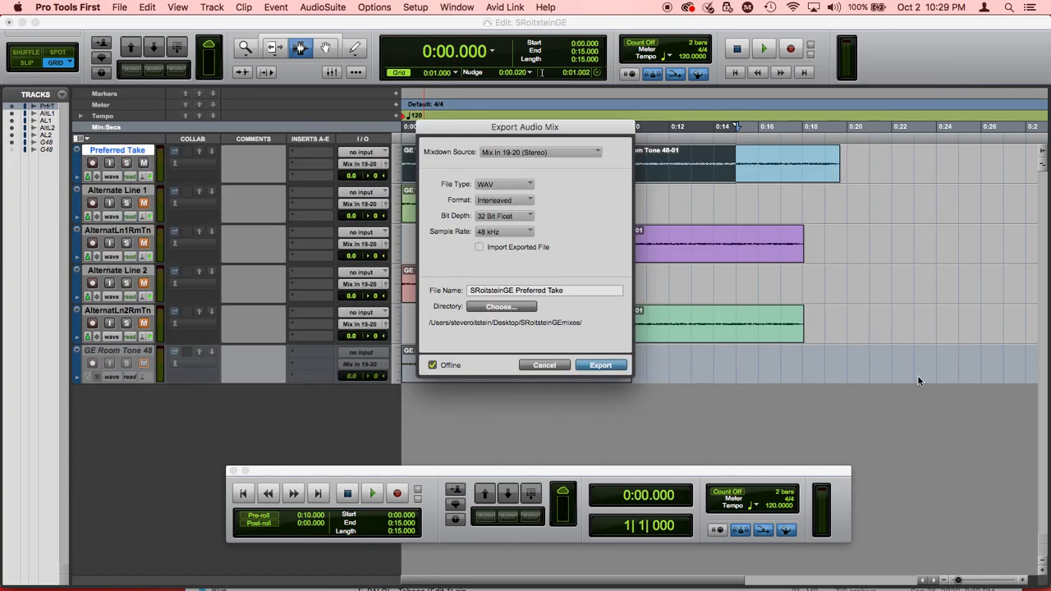
click(600, 365)
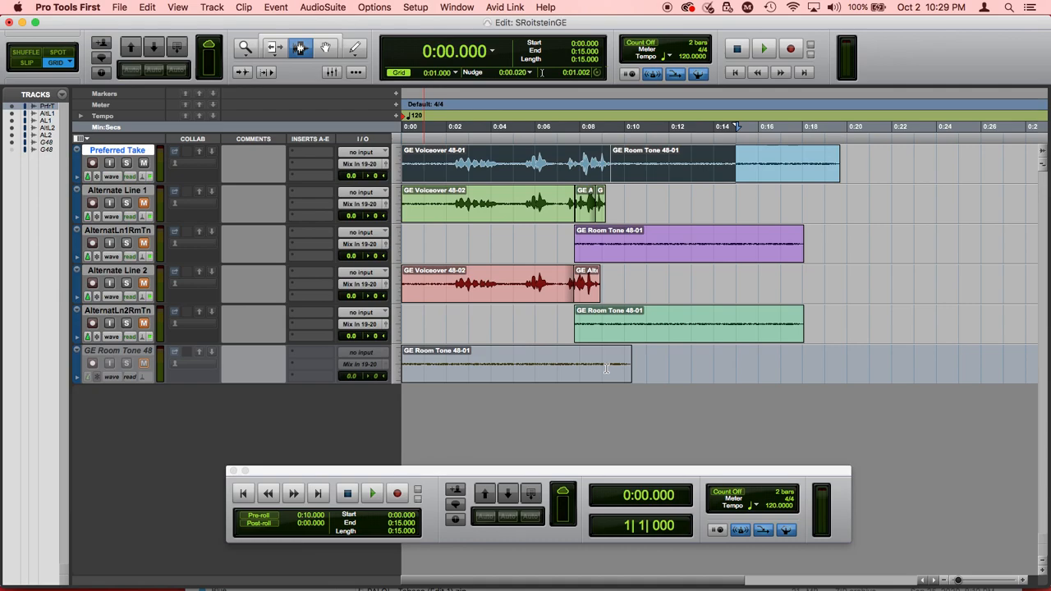
Switch to Finder, open the new mixes folder on the Desktop, and play the exported Preferred Take WAV file
key(super+Tab)
key(super+Tab)
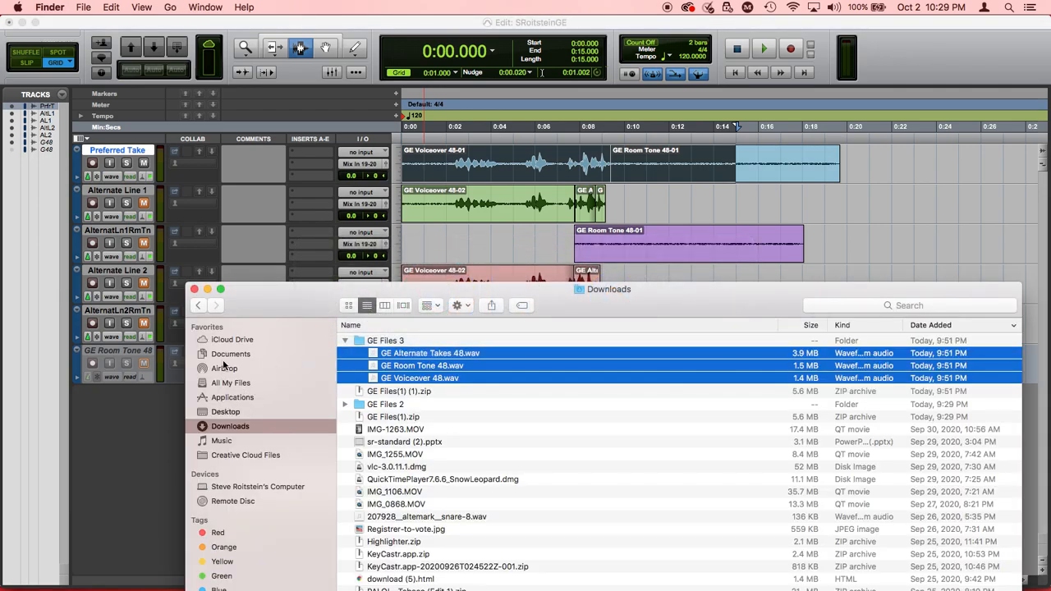
click(225, 413)
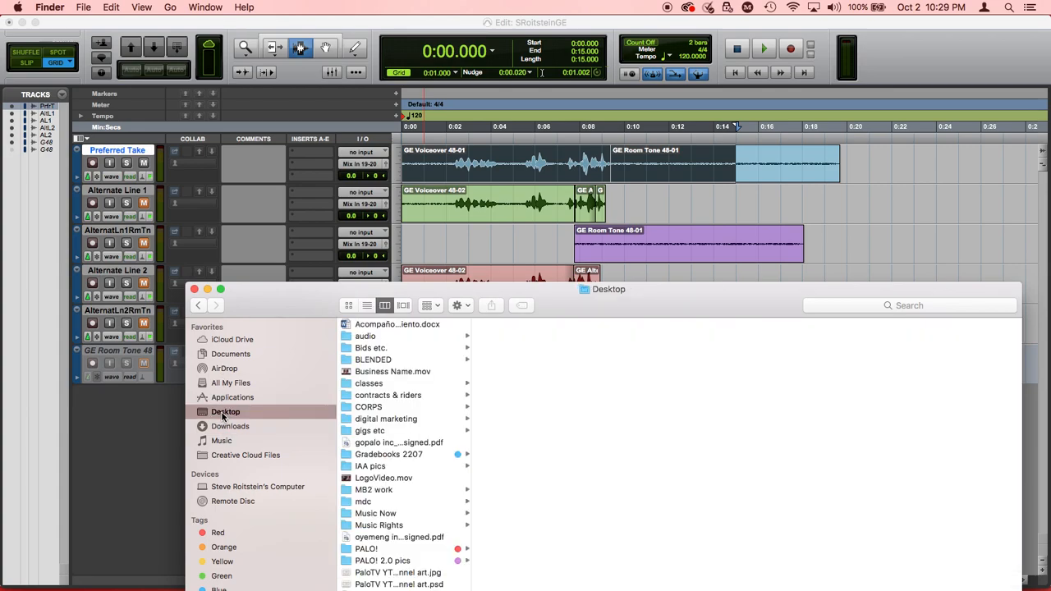
scroll(367, 342, down, 5)
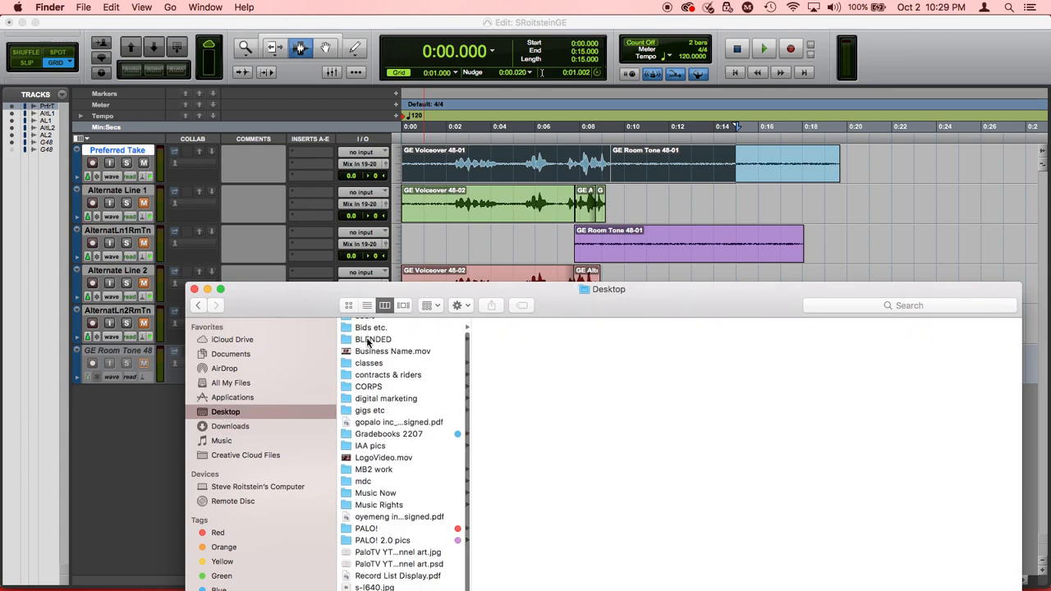
scroll(367, 343, up, 2)
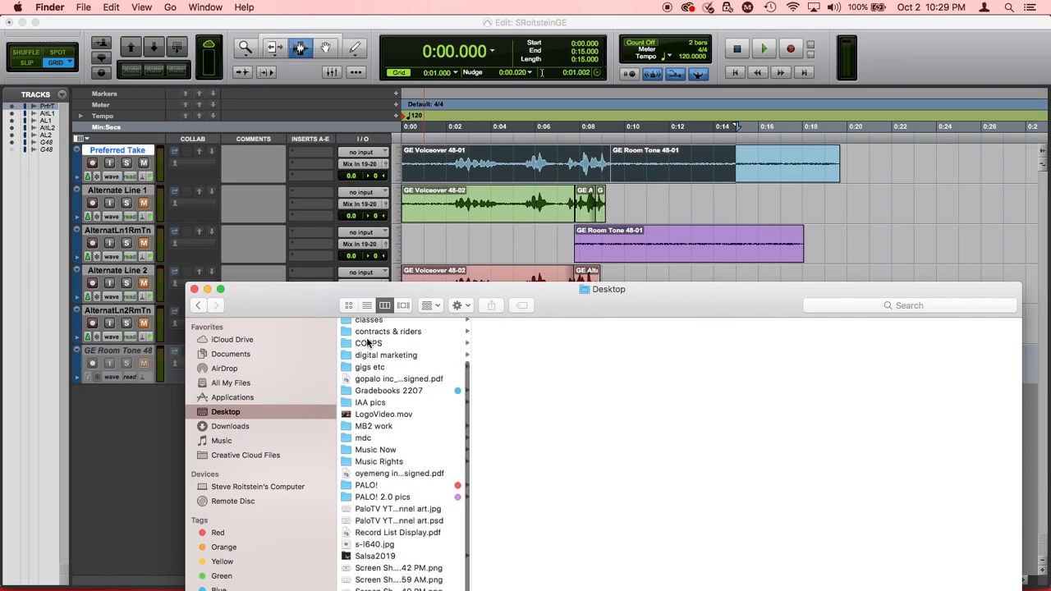
scroll(367, 343, down, 8)
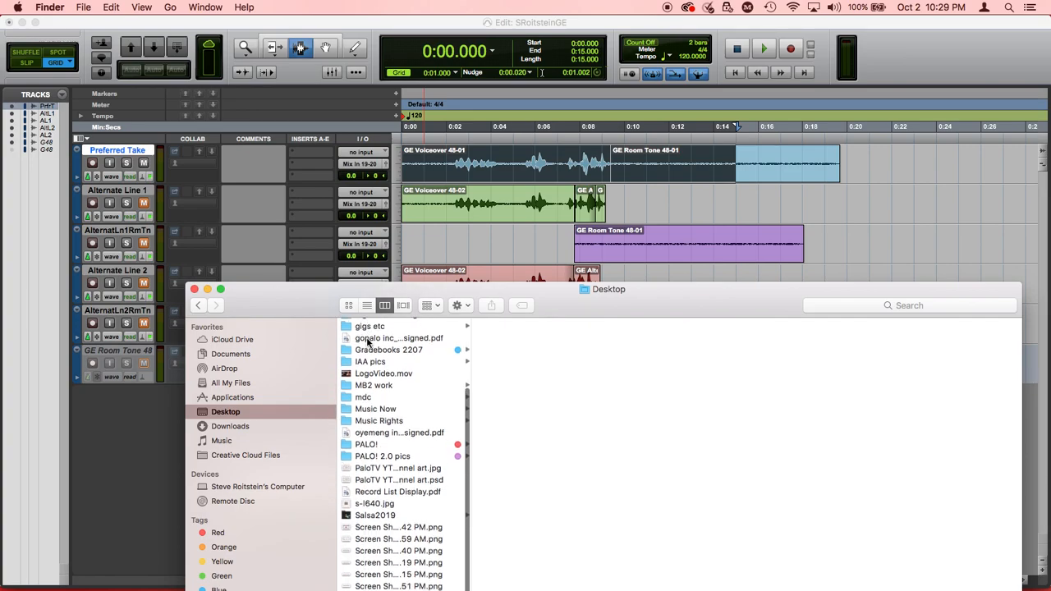
scroll(367, 341, up, 1)
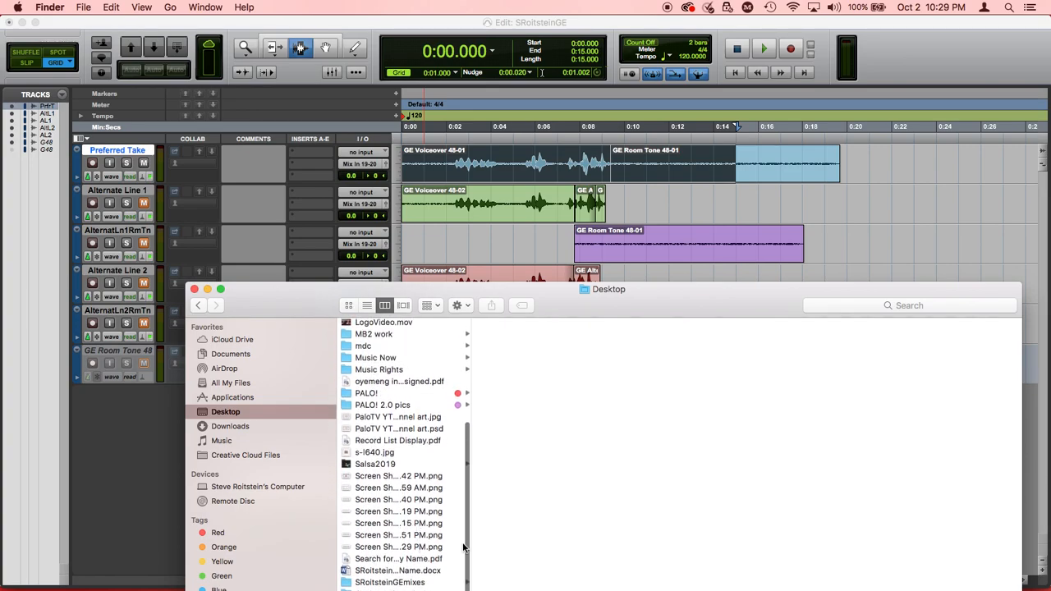
click(348, 583)
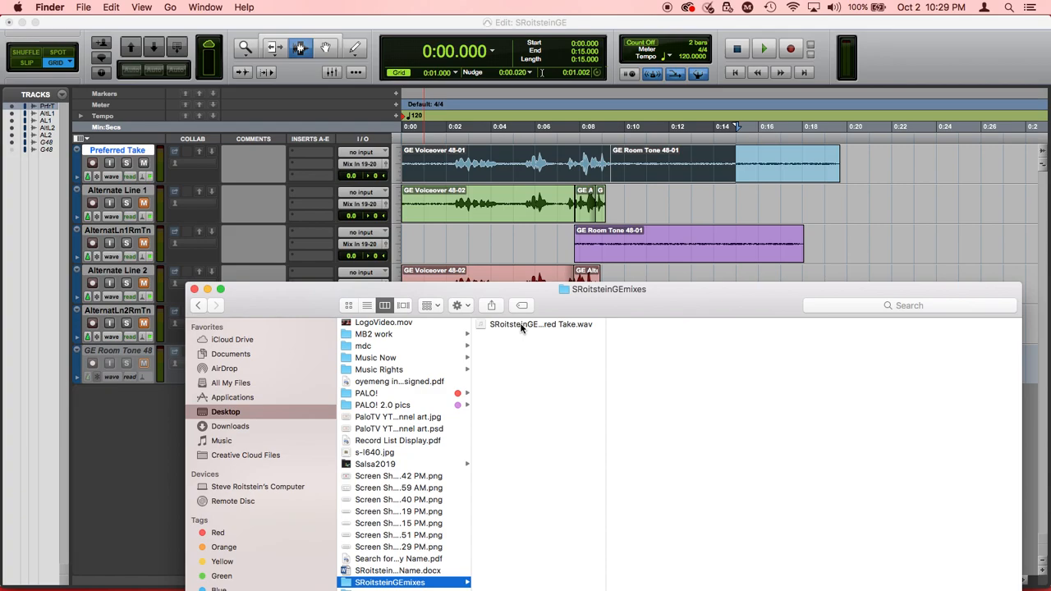
click(520, 327)
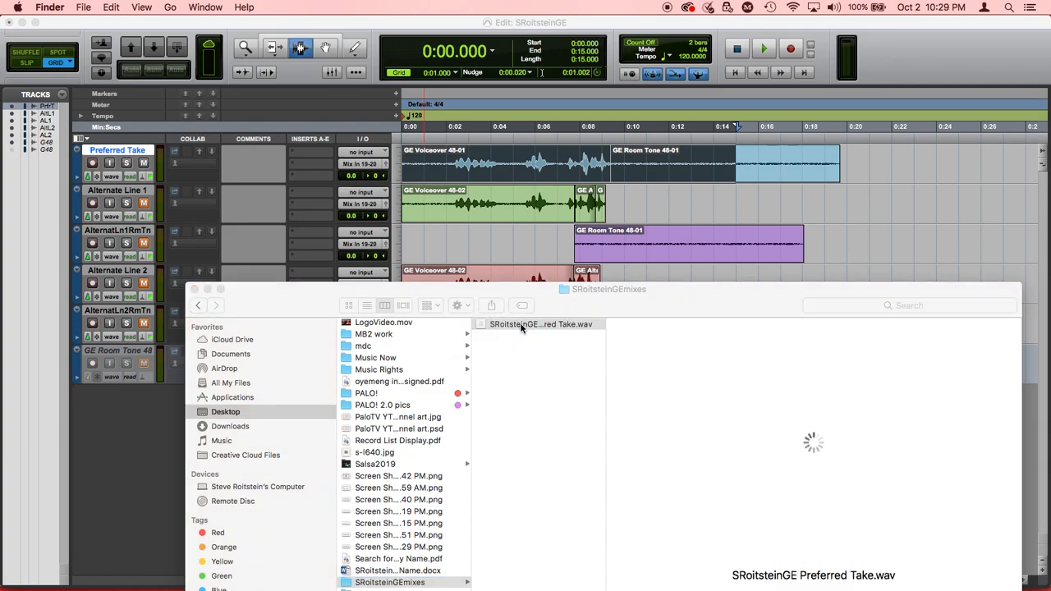
double_click(520, 325)
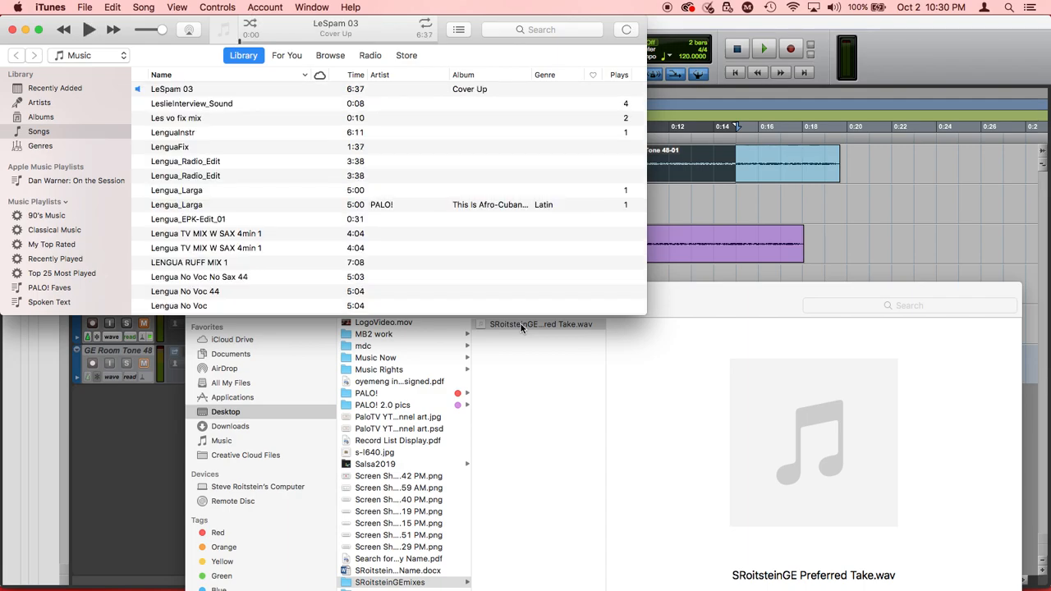
key(super+Tab)
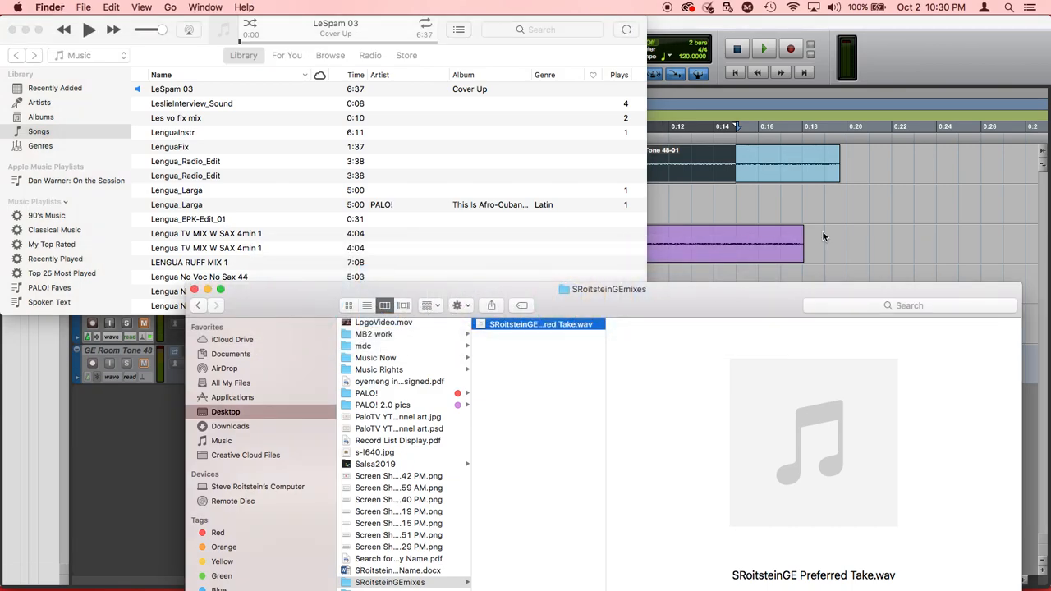
Switch back to Pro Tools, mute Preferred Take, and unmute Alternate Line 1 and its room tone track AlternatLn1RmTn
click(865, 218)
click(144, 163)
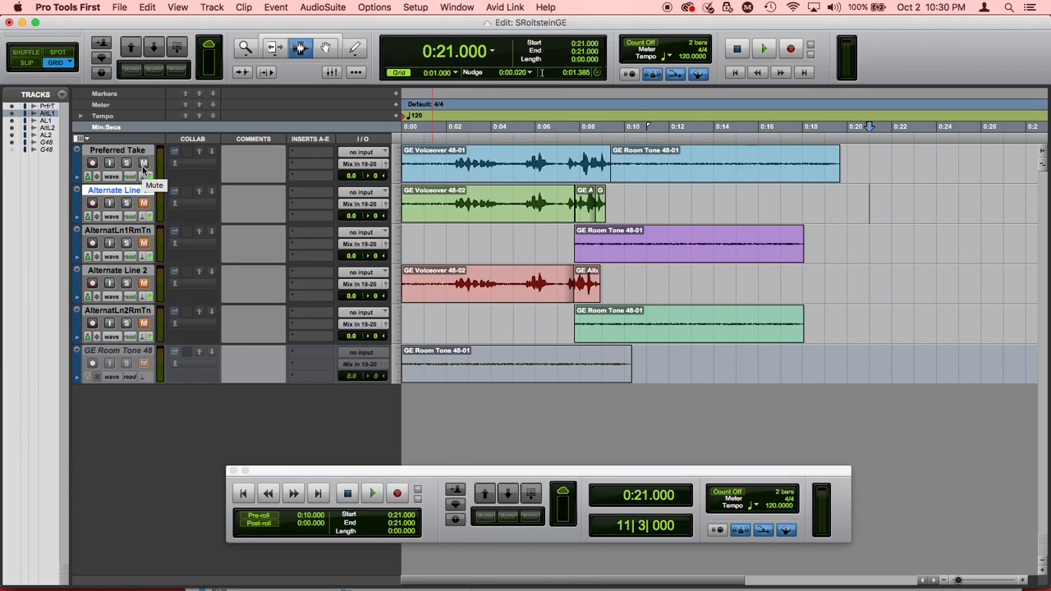
click(144, 163)
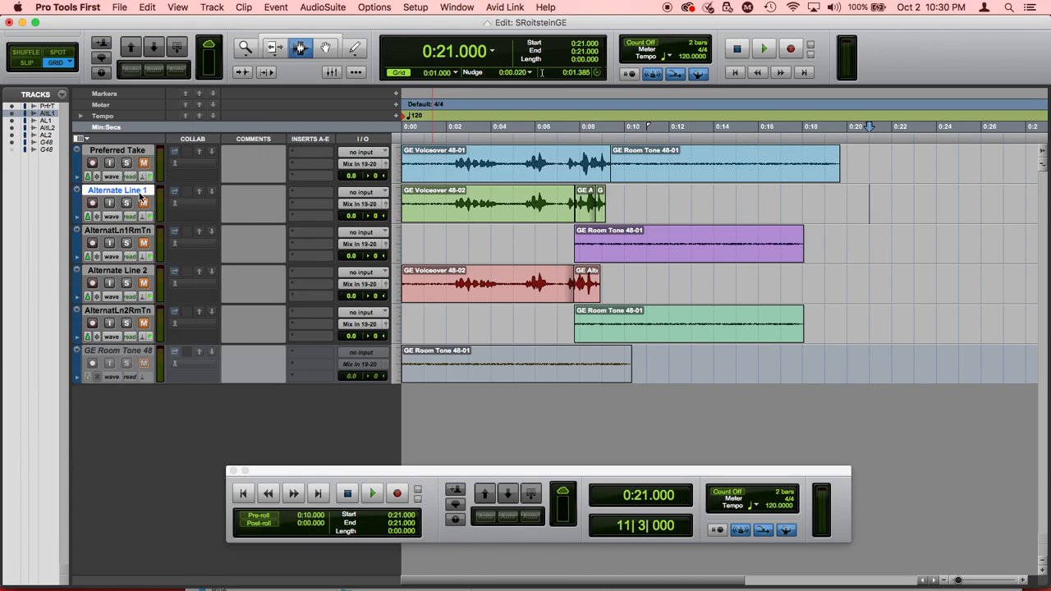
click(143, 202)
click(144, 243)
click(144, 243)
Select the first 15 seconds of Alternate Line 1 and AlternatLn1RmTn, and export the audio mix with a file name ending in "Alternate Take 1"
drag(735, 128, 401, 127)
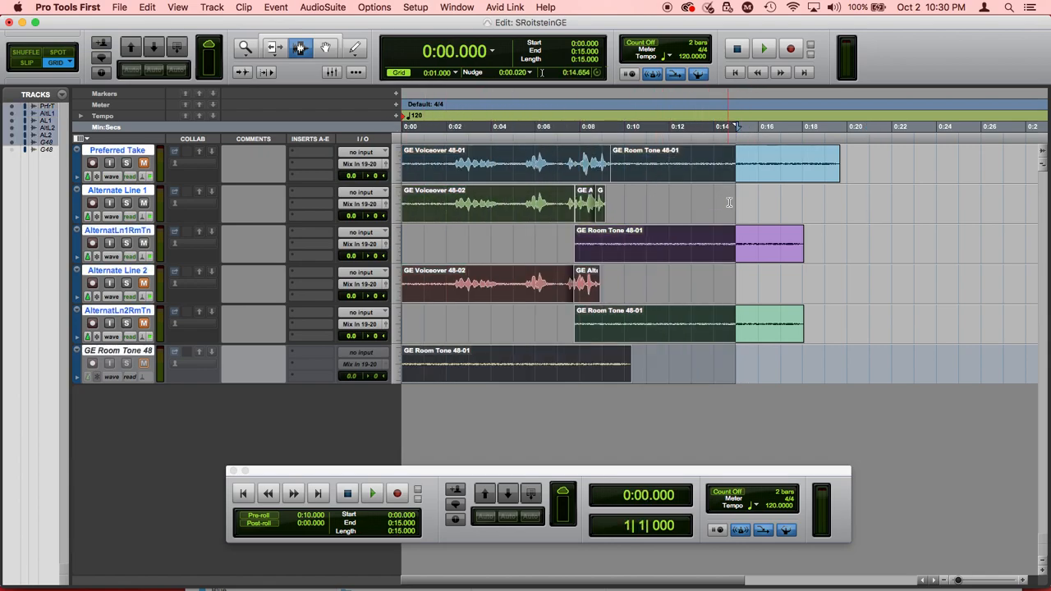
drag(733, 204, 351, 256)
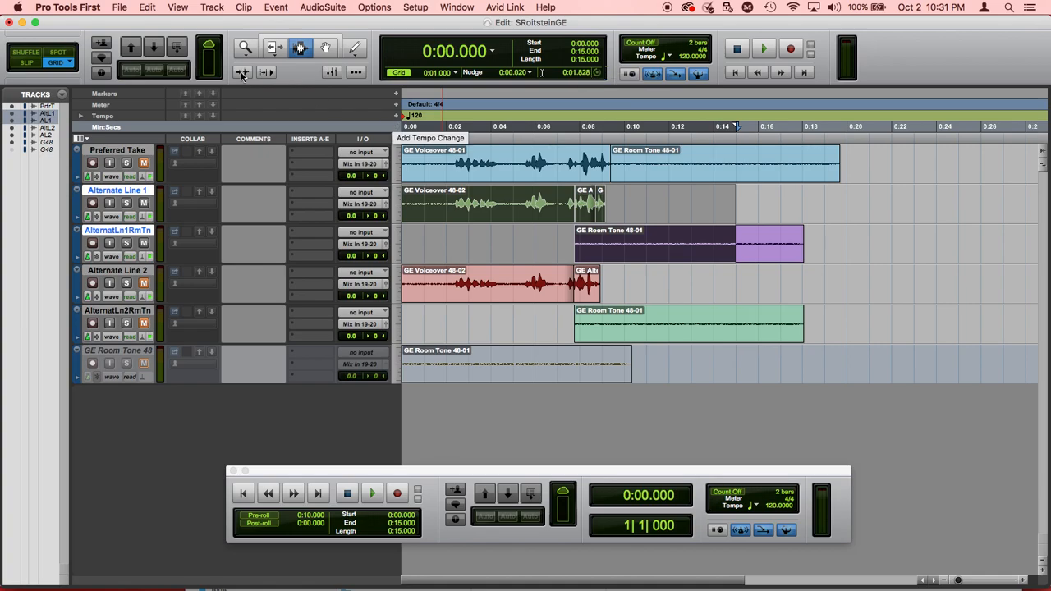
click(123, 9)
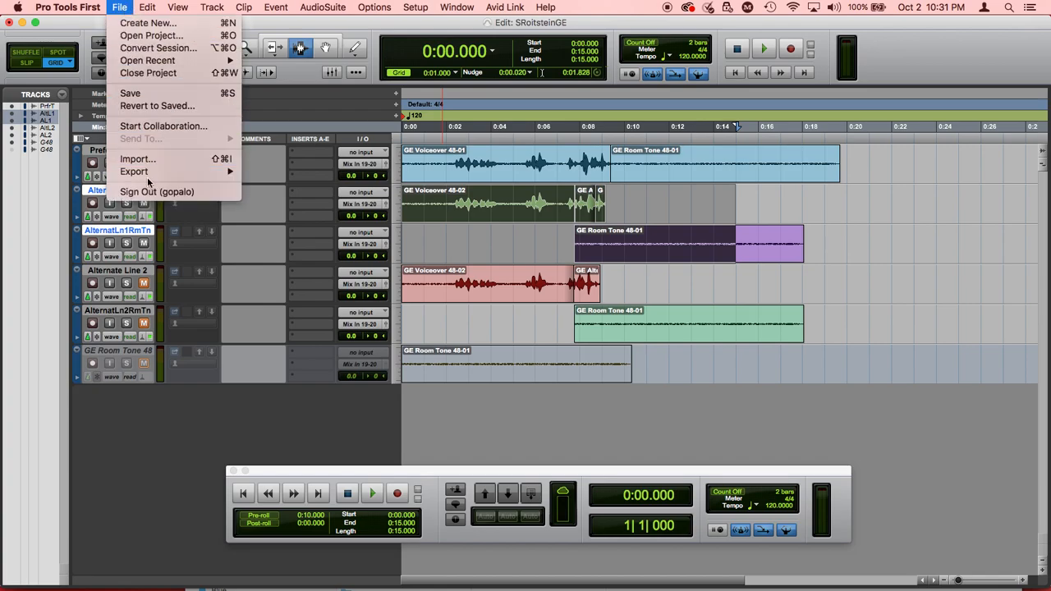
mouse_move(154, 172)
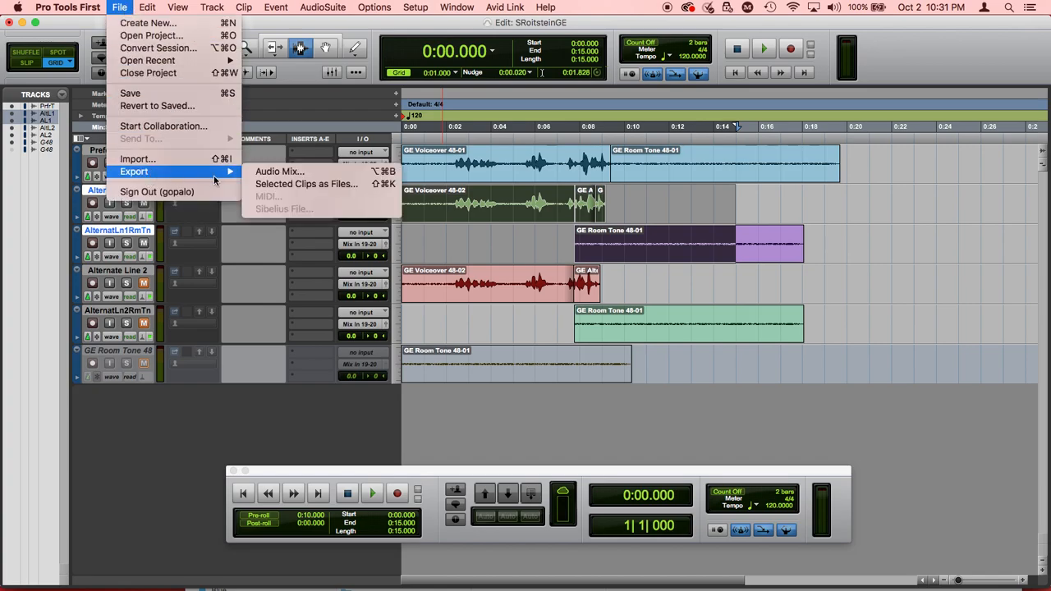
click(275, 173)
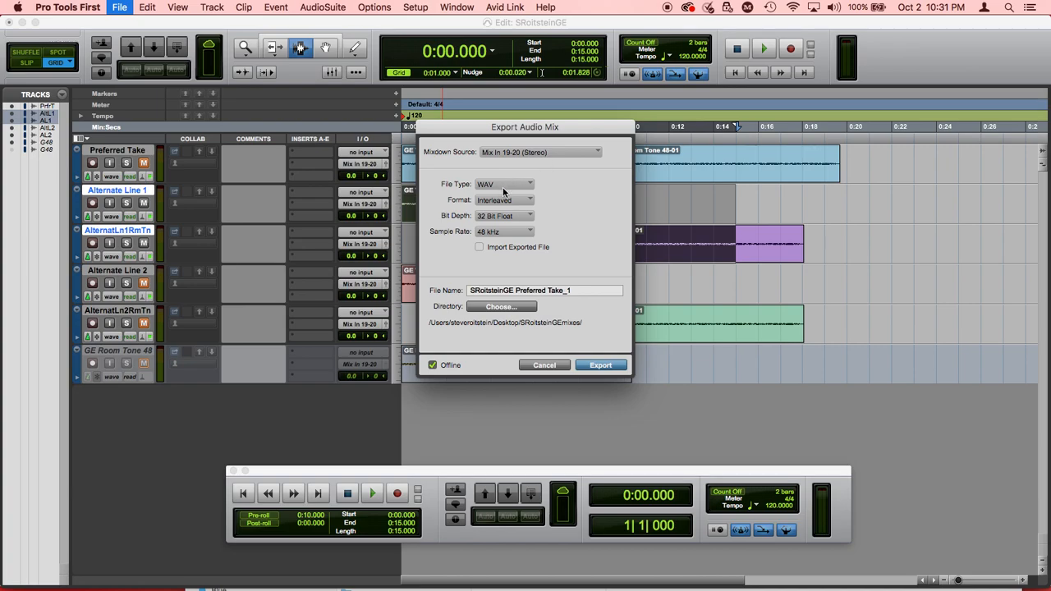
double_click(518, 290)
key(shift+super+Right)
text(Alternat)
click(612, 366)
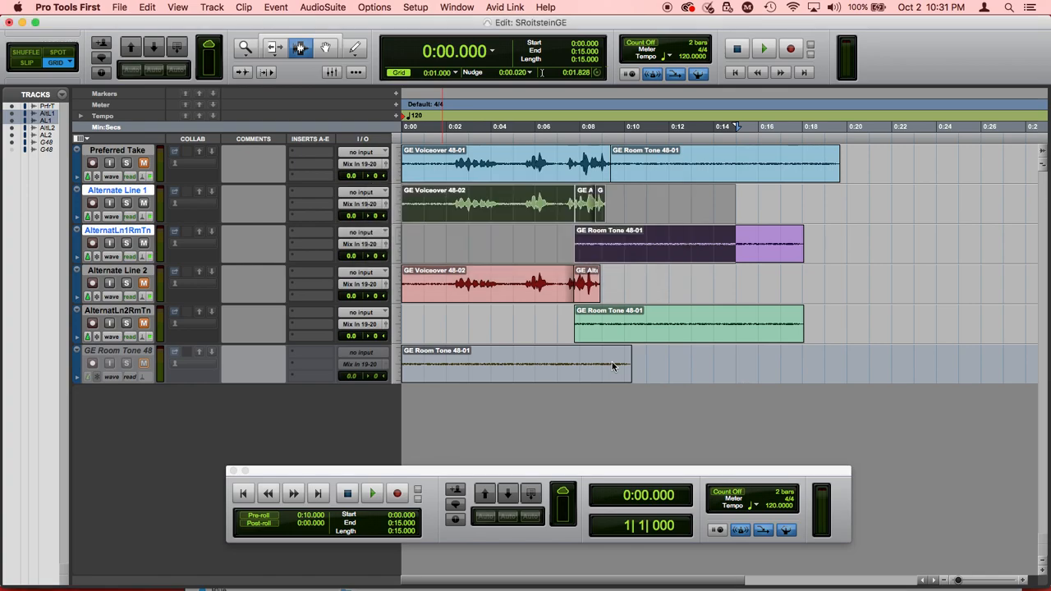
Switch to Finder, check both exported file names in the mixes folder, and play the Alternate Take 1 WAV file
key(super+Tab)
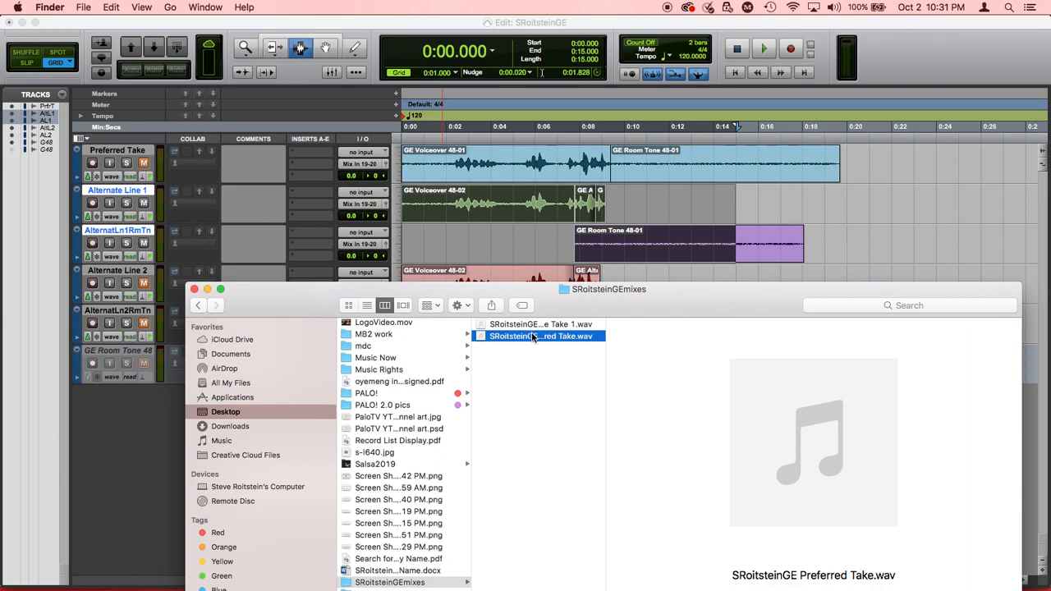
click(542, 336)
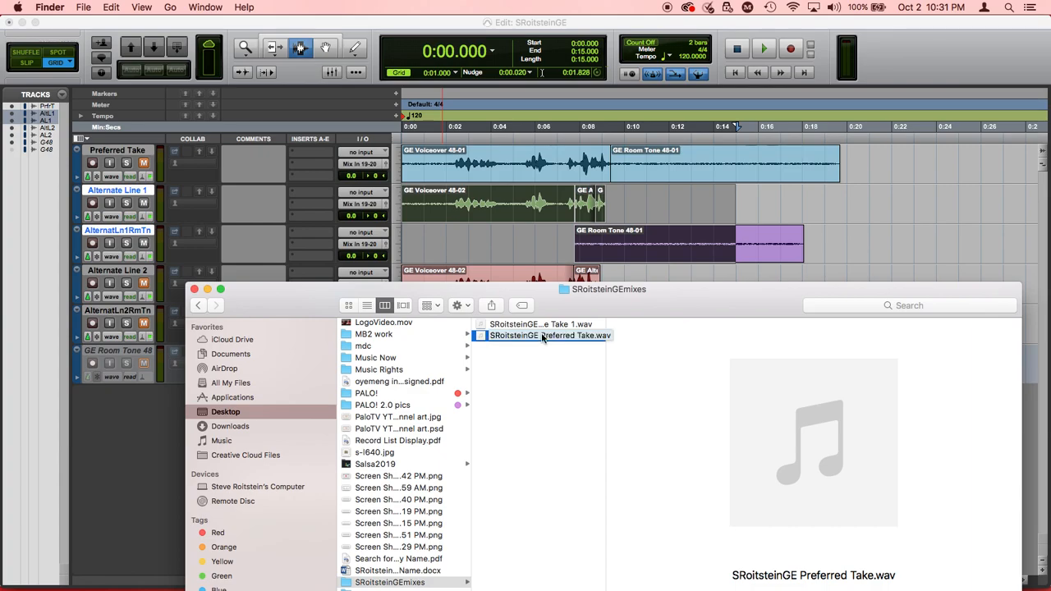
key(Return)
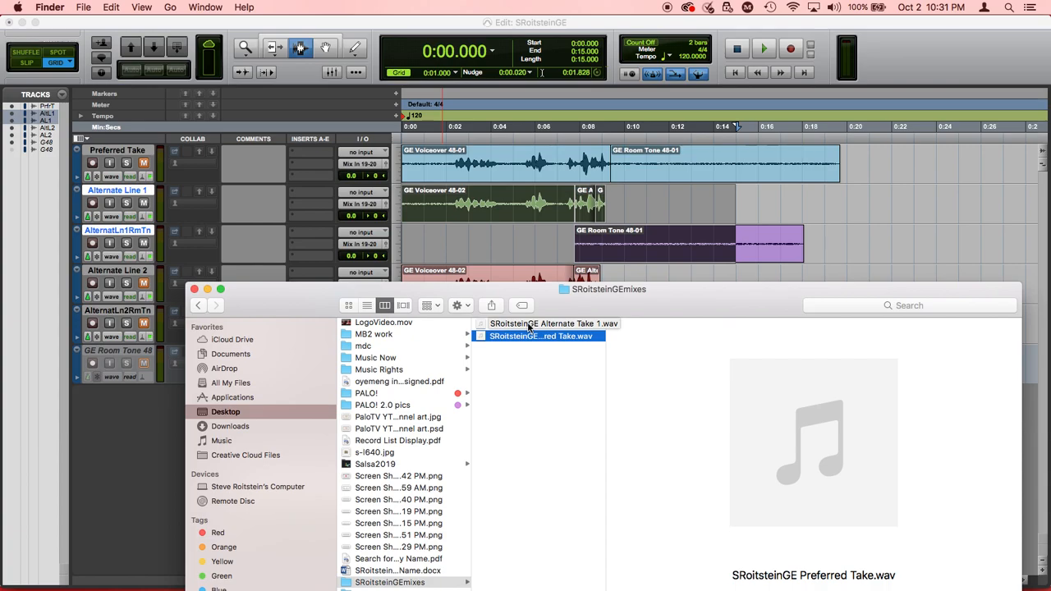
click(528, 325)
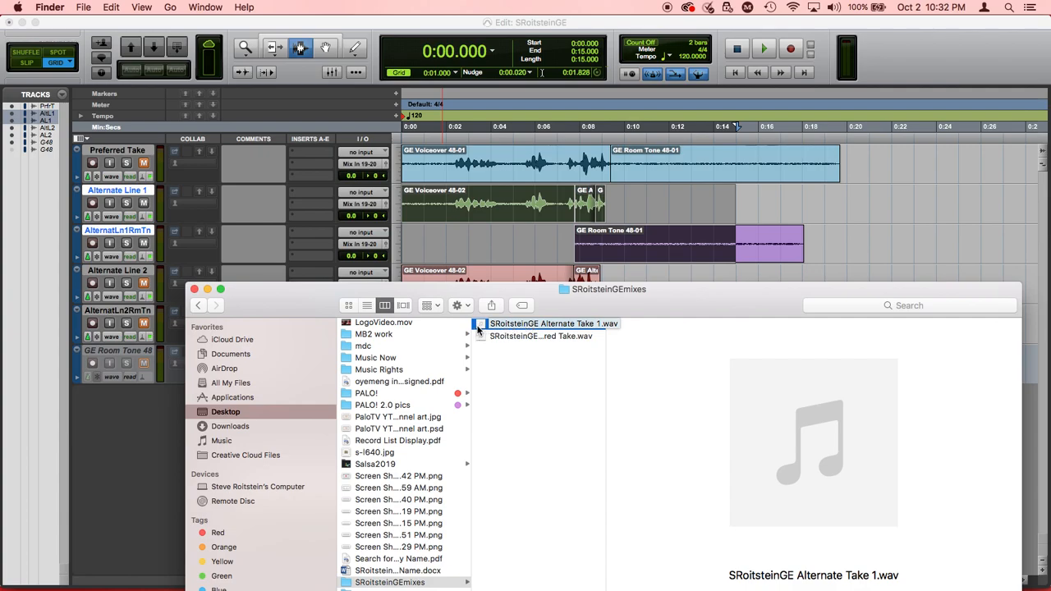
double_click(482, 324)
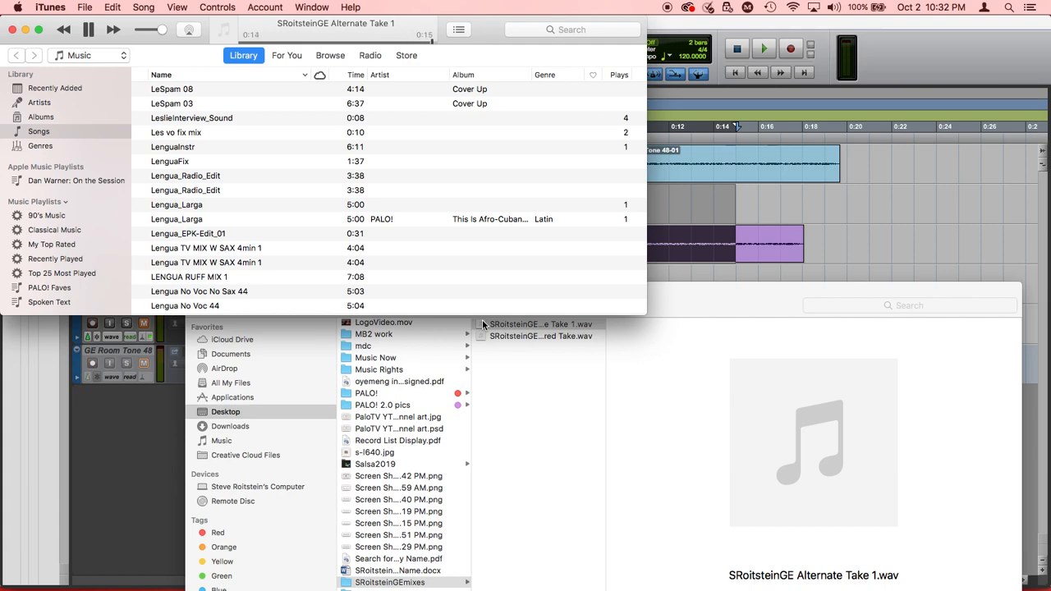
key(super+Tab)
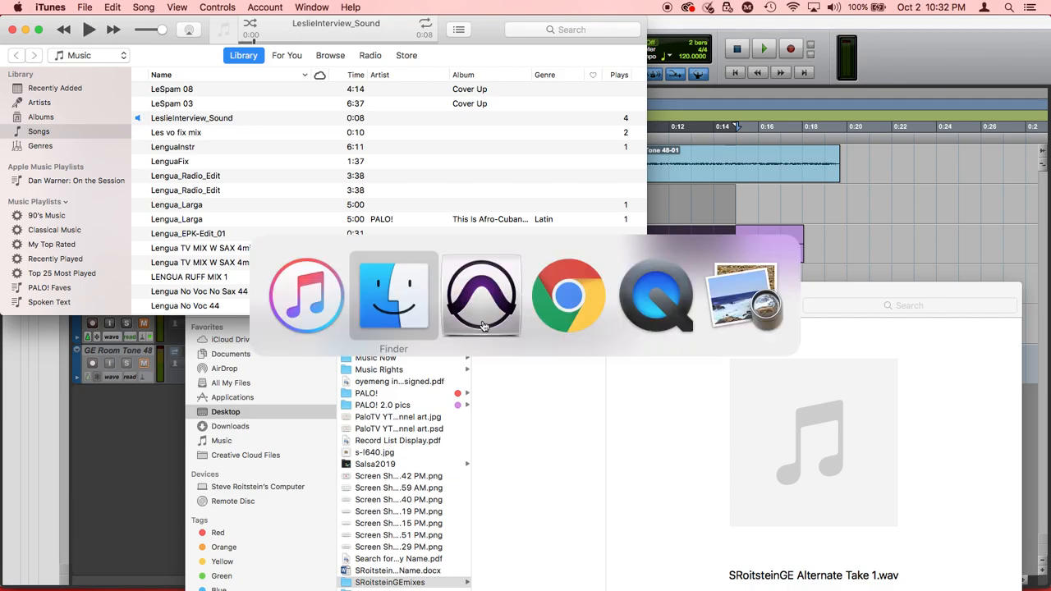
key(super+Tab)
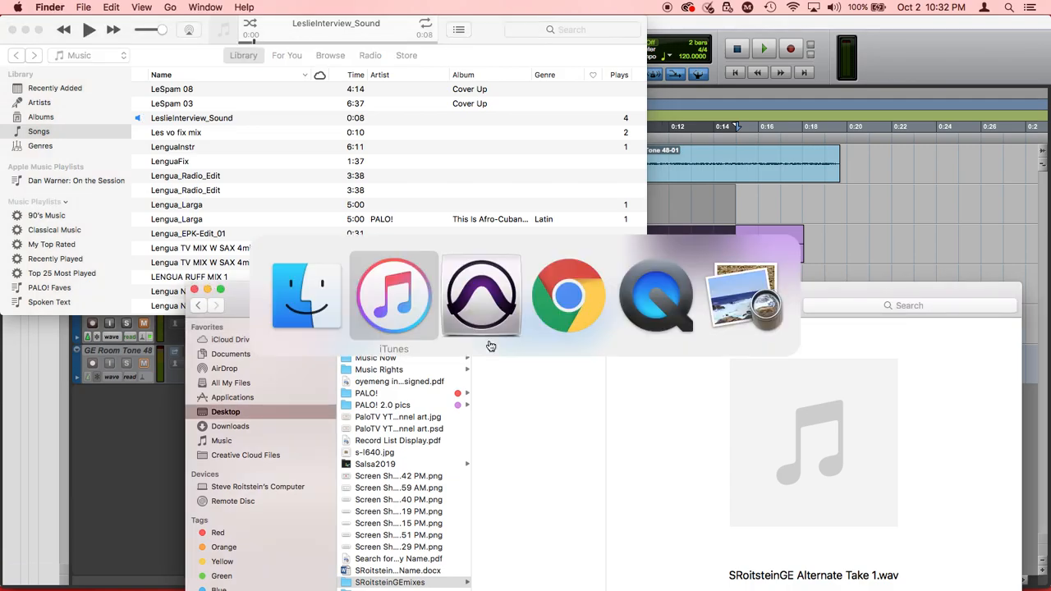
Switch back to Pro Tools, mute Alternate Line 1 and AlternatLn1RmTn, and unmute Alternate Line 2 and AlternatLn2RmTn
key(super+Tab)
key(super+Tab)
key(super+Tab)
key(super+Tab)
key(super+Tab)
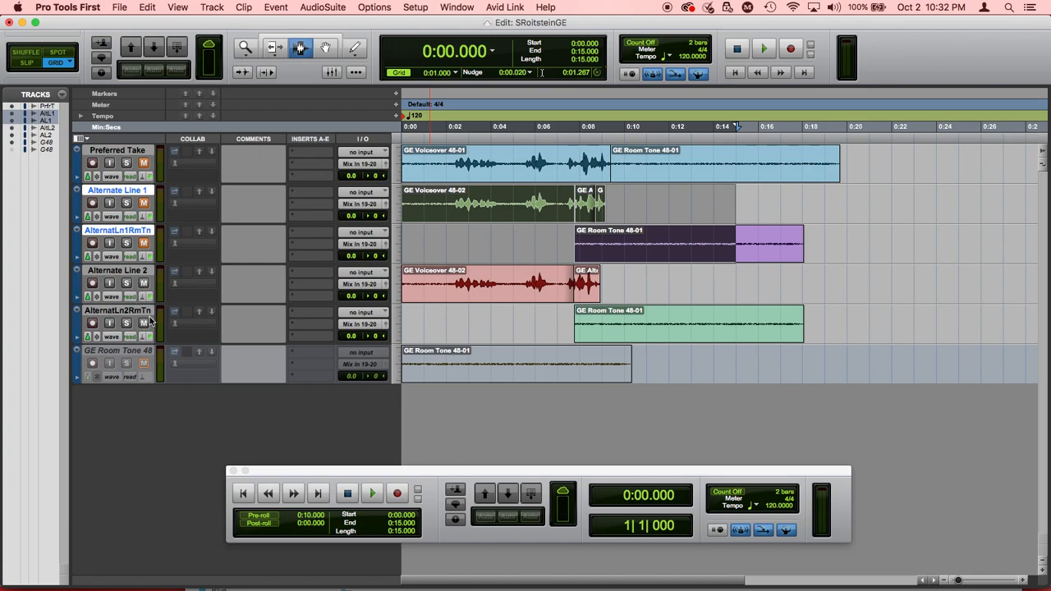
Export the audio mix as an interleaved WAV into the Desktop mixes folder, with a file name ending in "Alternate Take 2"
click(120, 7)
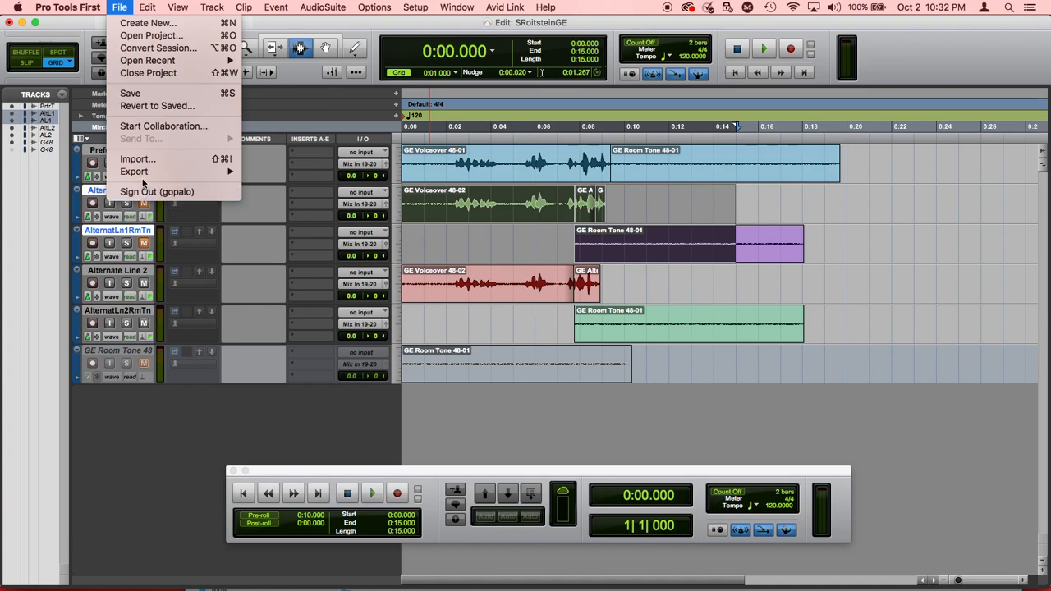
mouse_move(164, 171)
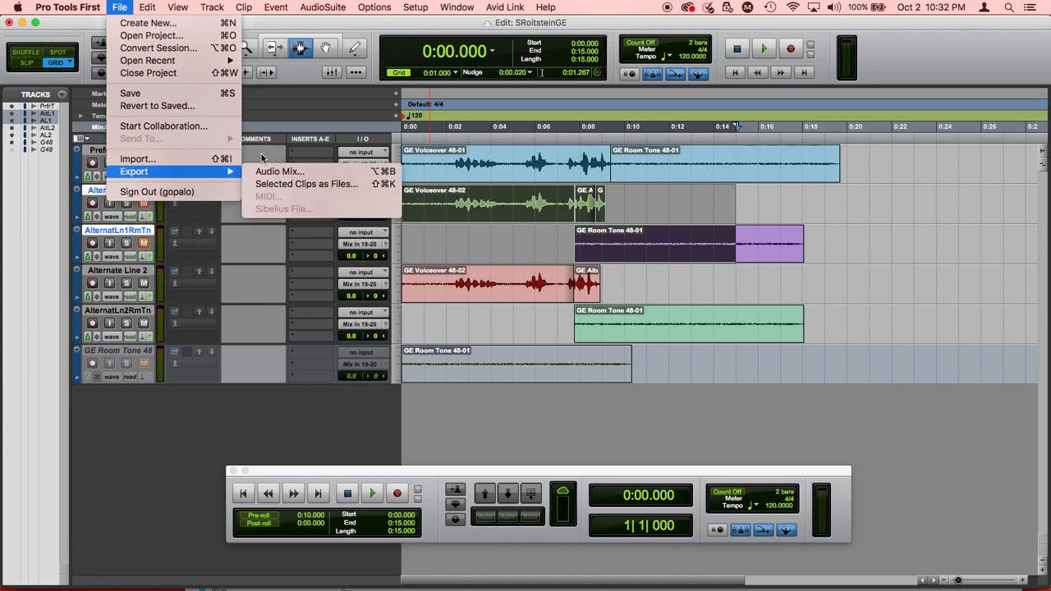
click(315, 177)
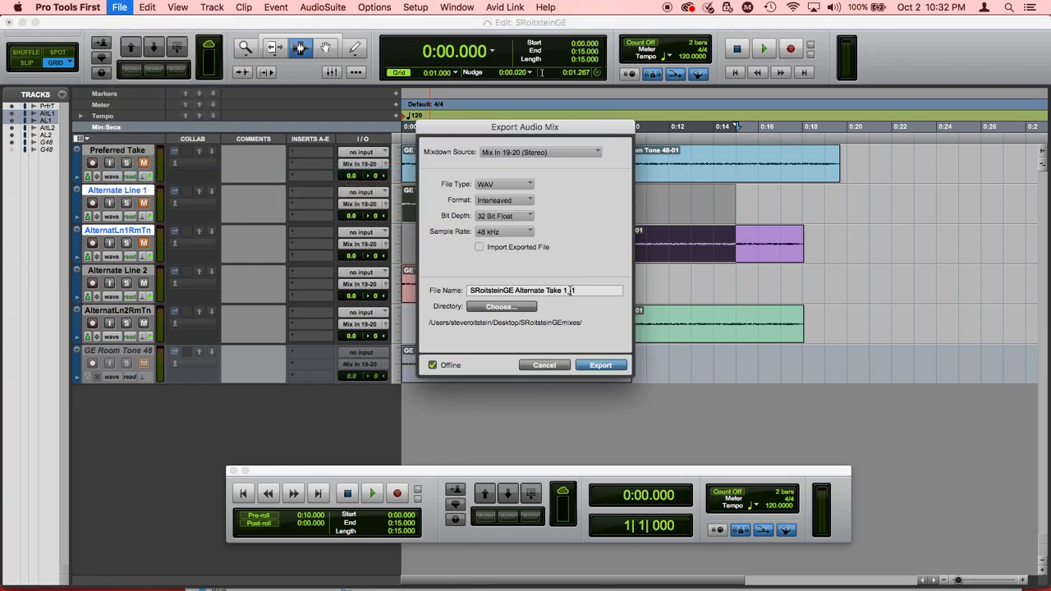
click(575, 291)
click(604, 364)
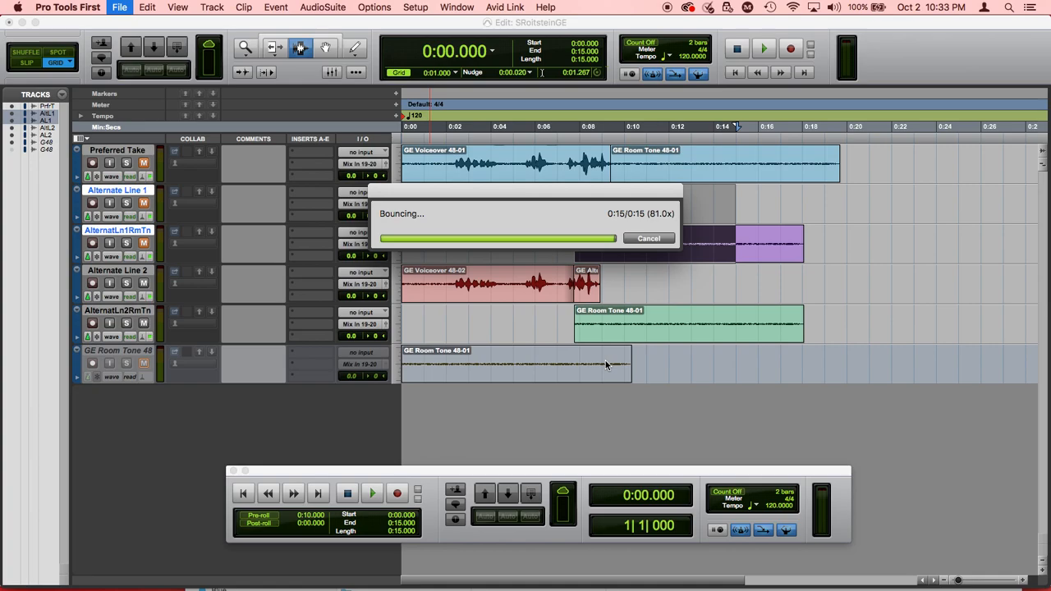
Switch to Finder and play the exported Alternate Take 2 WAV file from the mixes folder
key(super+Tab)
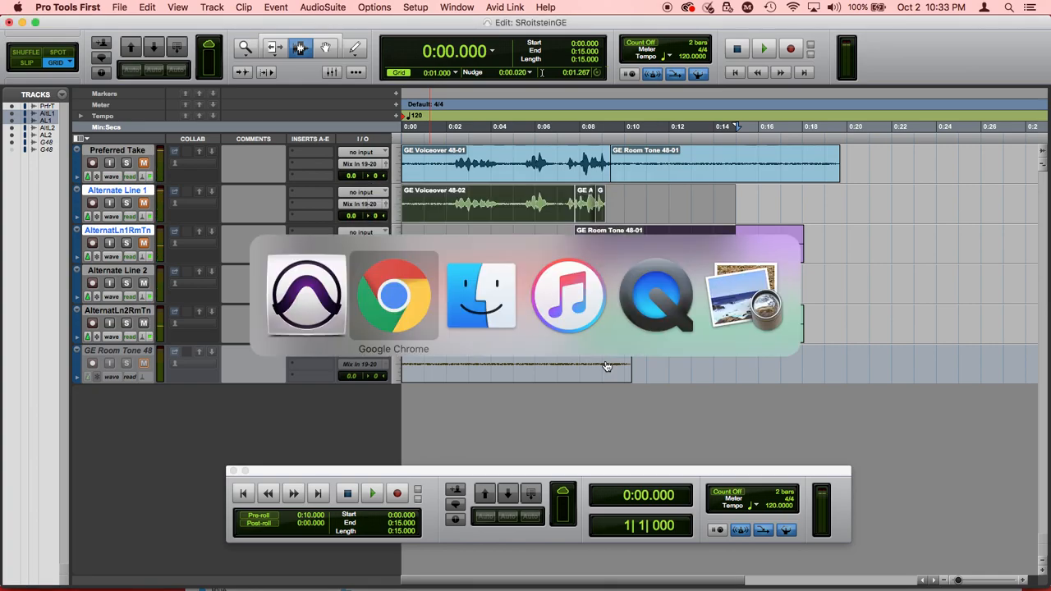
key(super+Tab)
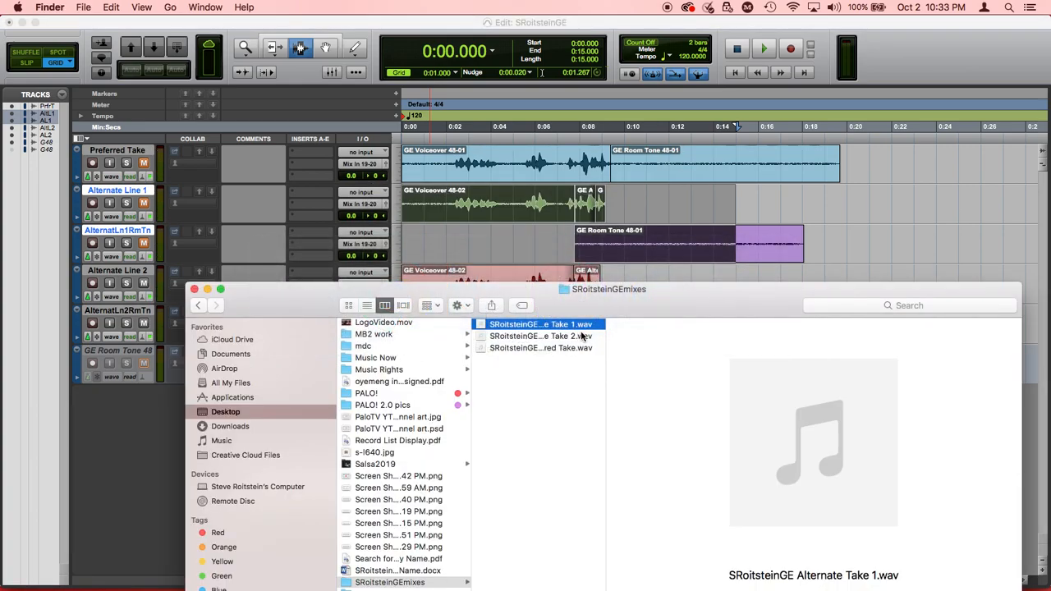
double_click(481, 338)
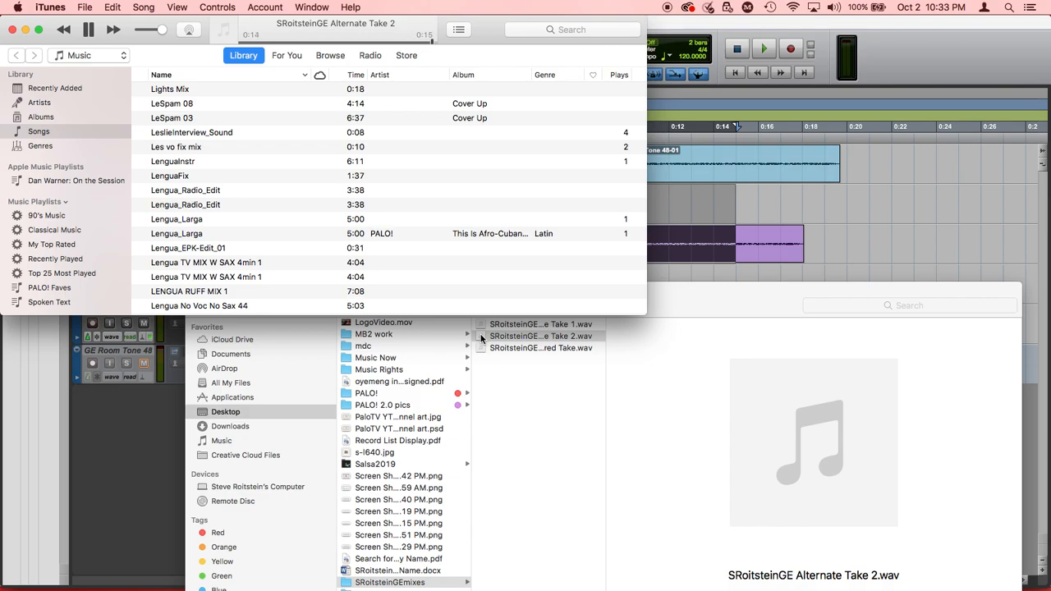
key(super+Tab)
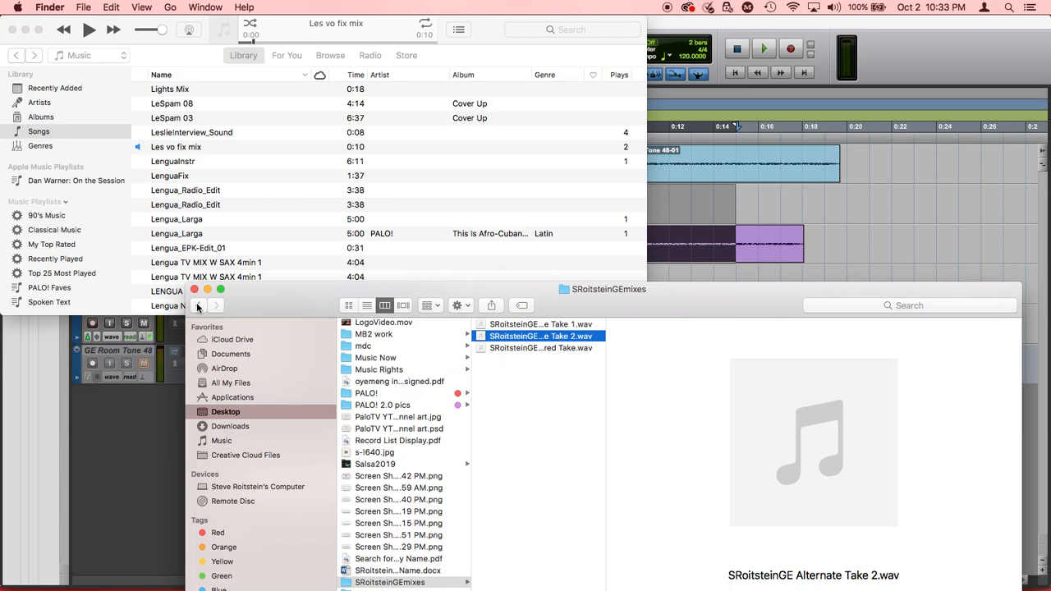
key(super+Tab)
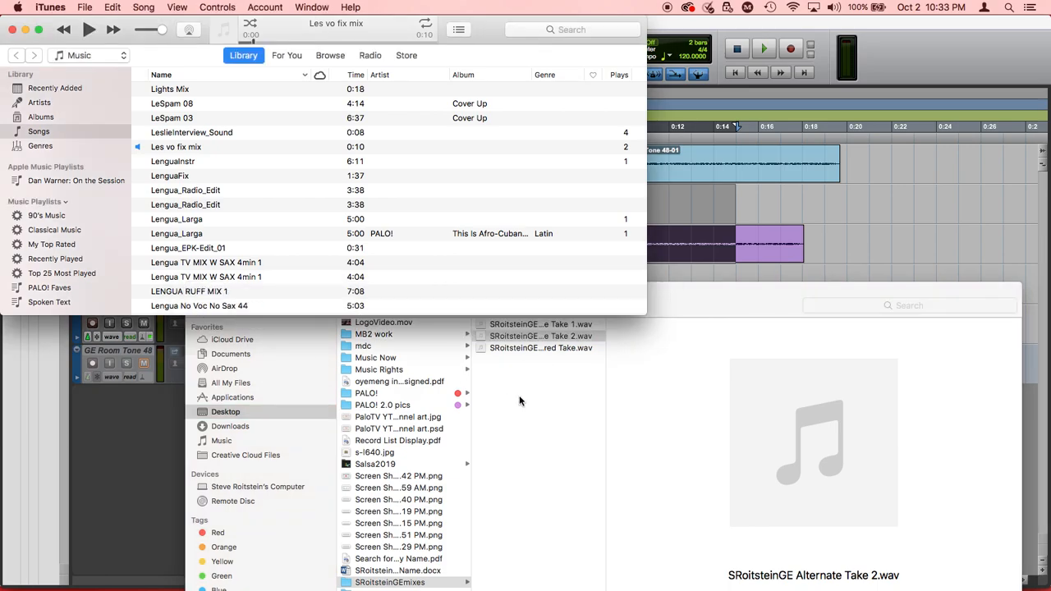
click(775, 305)
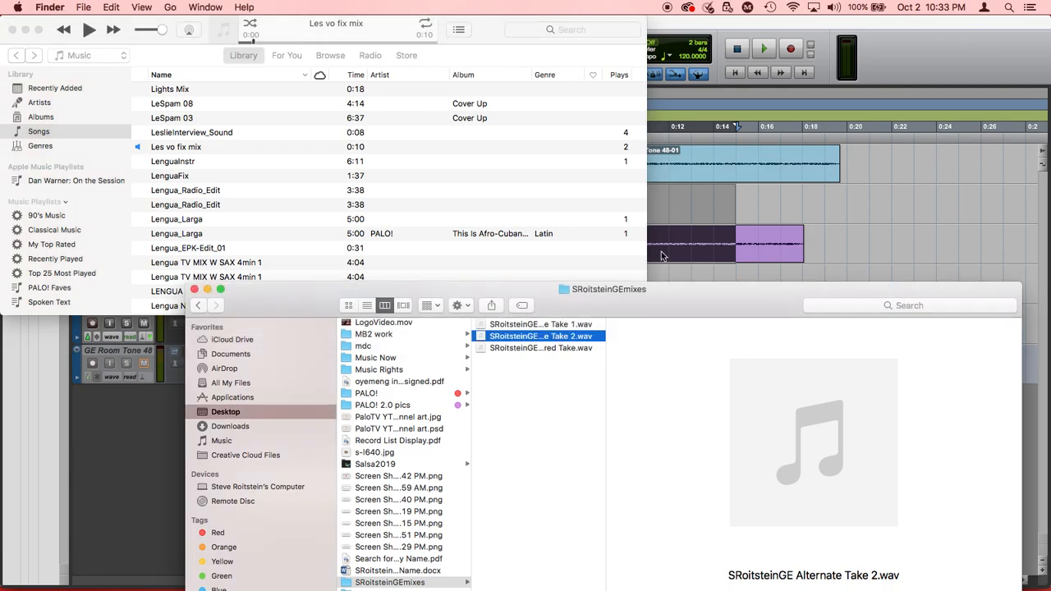
Switch to Chrome and review the GE assignment's information and its preferred and alternate lines on the Blackboard page
click(845, 198)
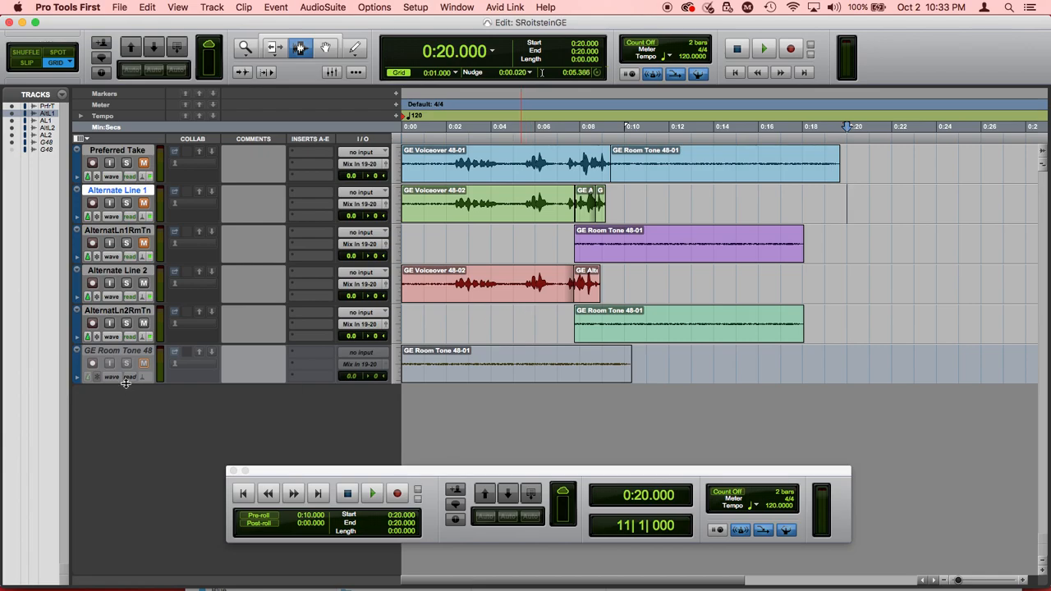
key(super+Tab)
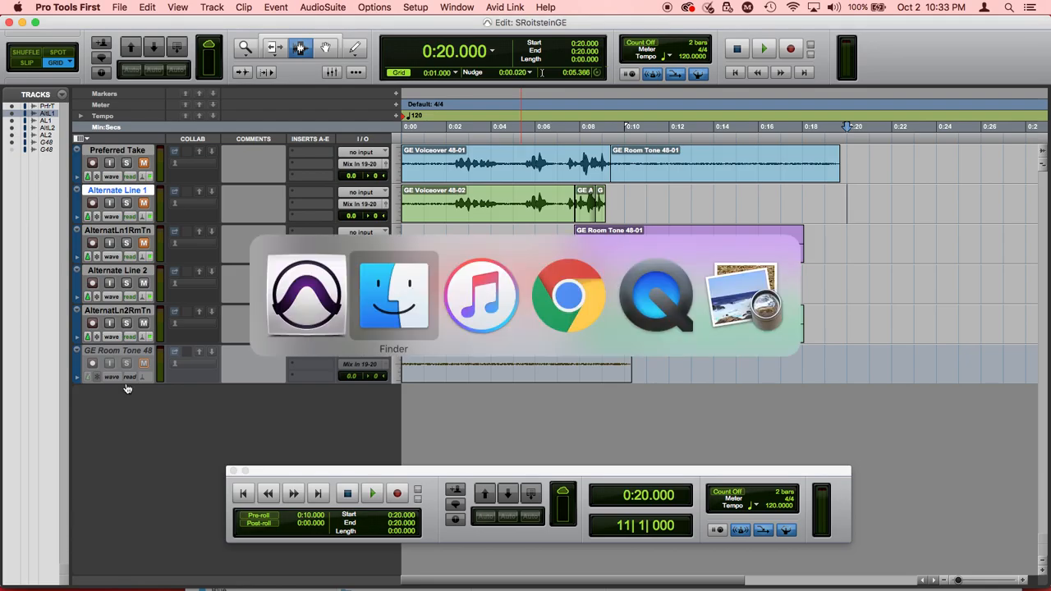
key(super+Tab)
key(super+Tab)
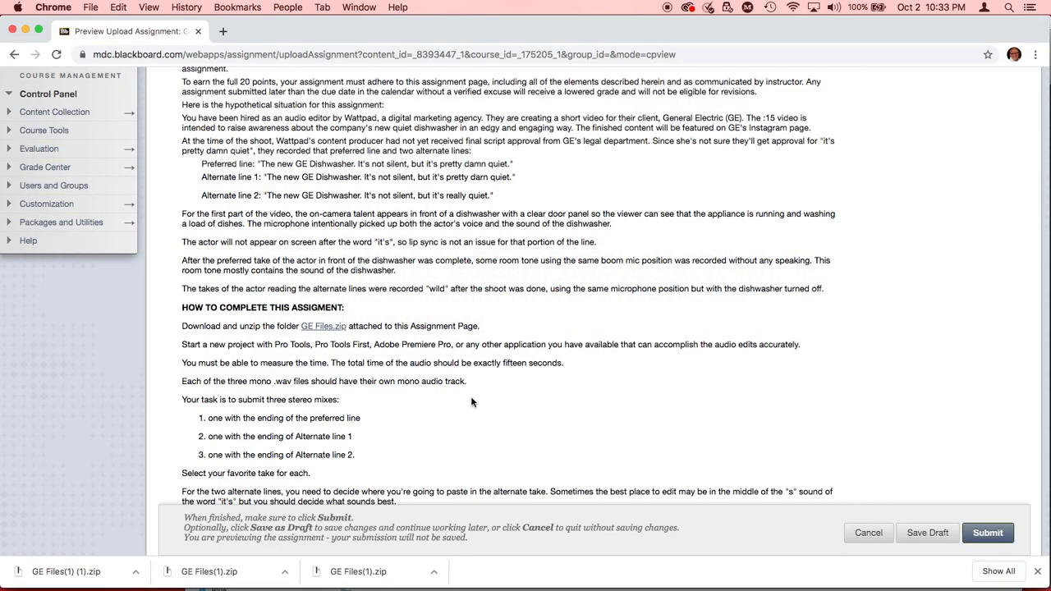
scroll(472, 401, up, 5)
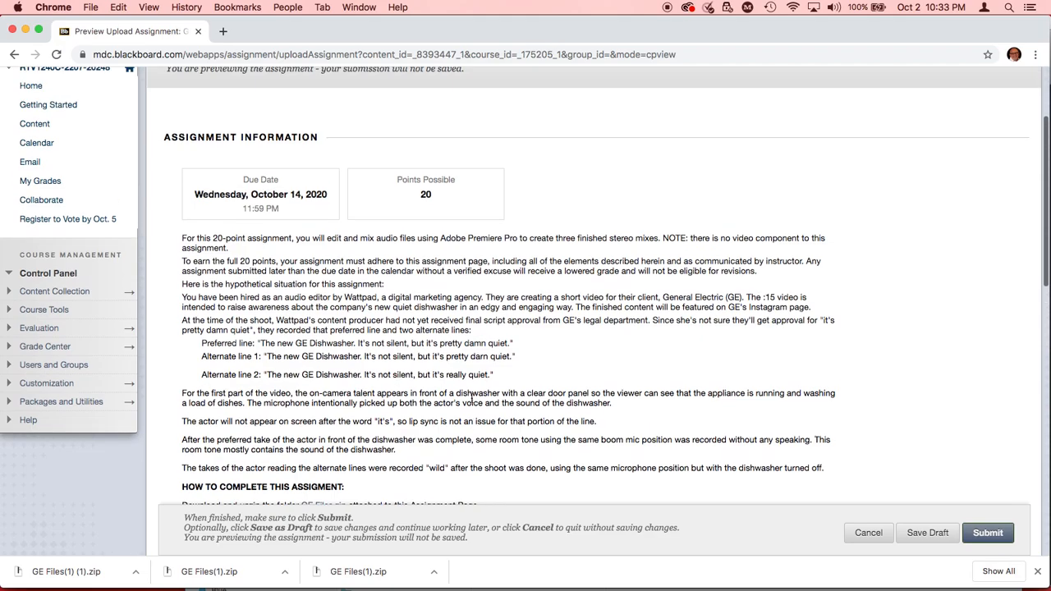
scroll(471, 399, down, 2)
scroll(472, 402, down, 2)
scroll(471, 403, up, 5)
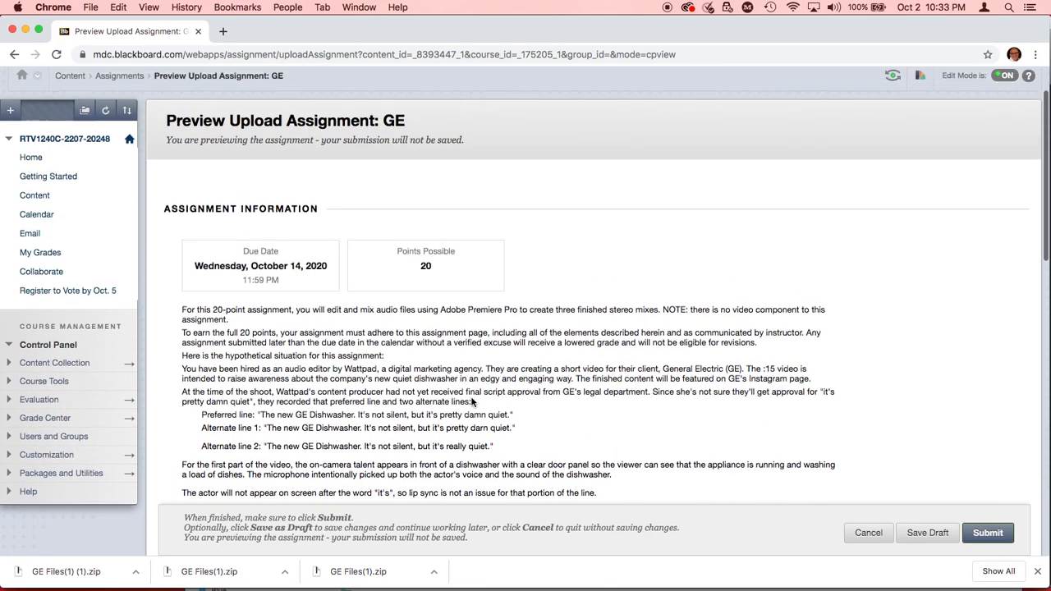
scroll(472, 390, up, 3)
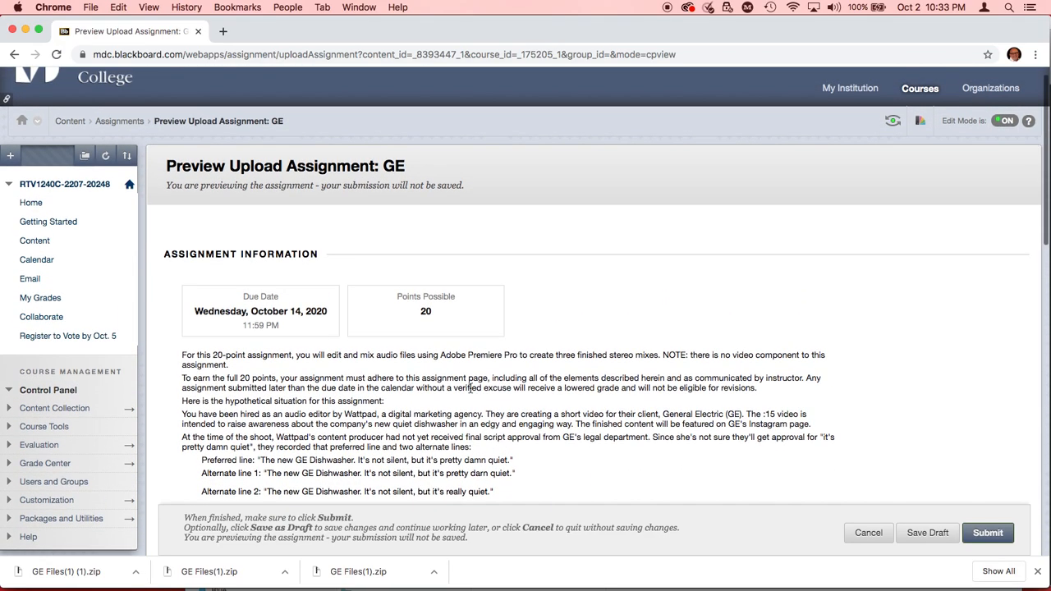
scroll(471, 392, down, 2)
scroll(470, 387, down, 2)
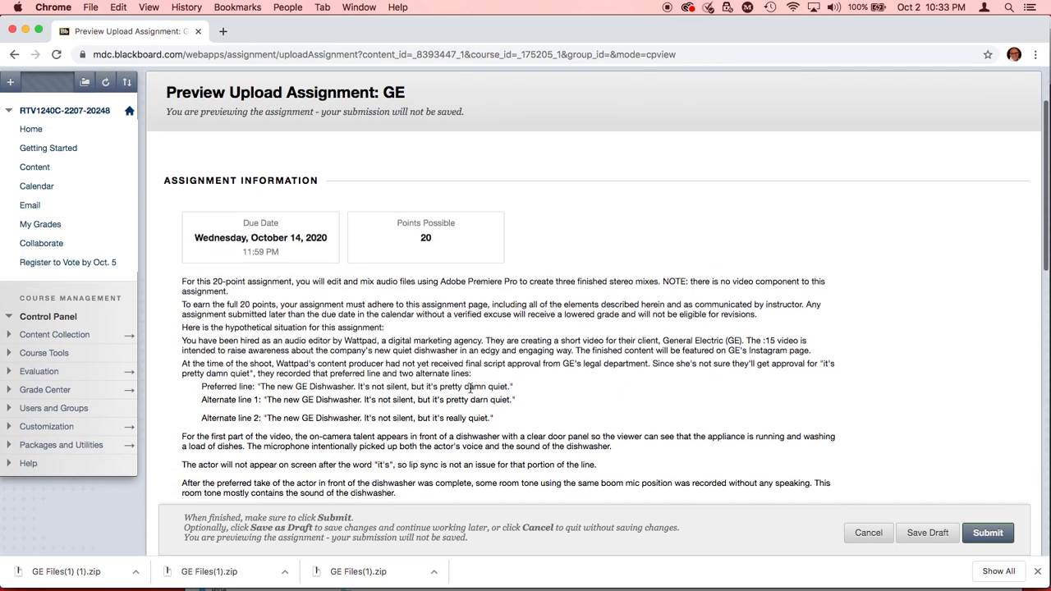
Leave the preview, reopen the GE assignment from the Assignments list, and examine the submission instructions and file attachment area
click(868, 533)
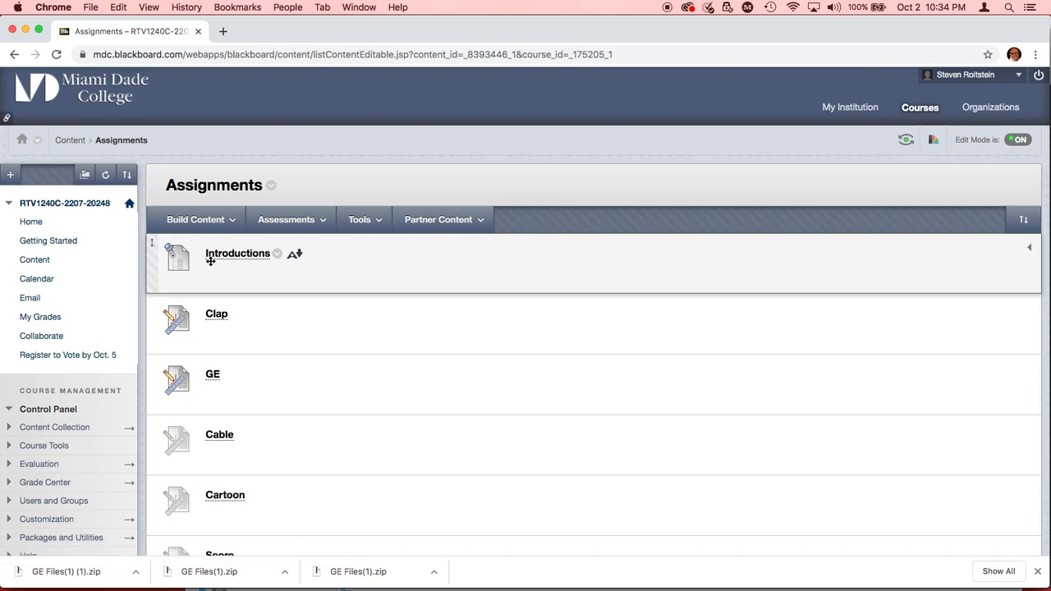
click(213, 377)
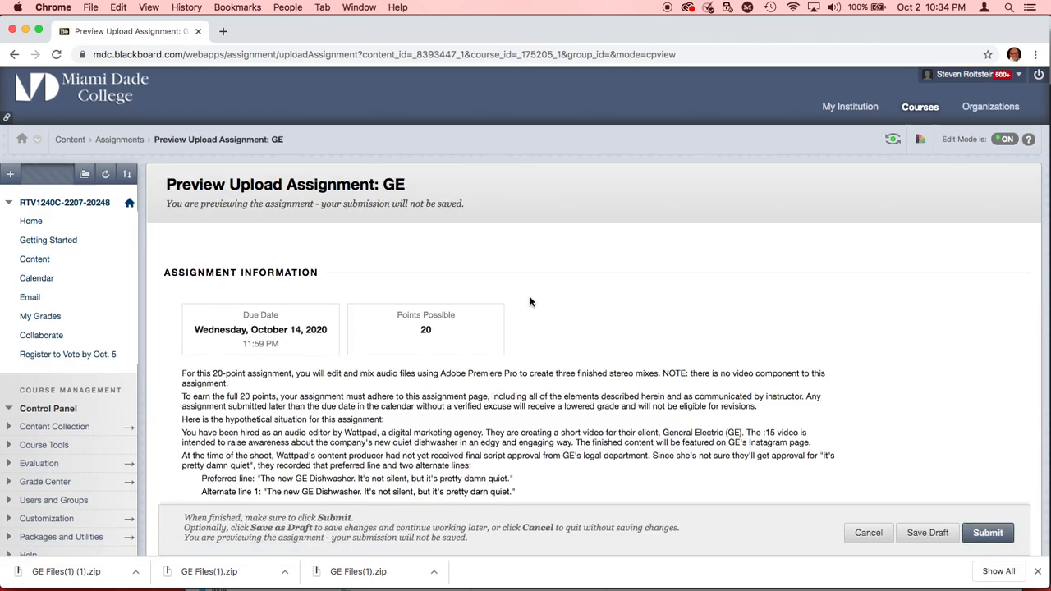
scroll(530, 303, down, 3)
scroll(530, 302, down, 10)
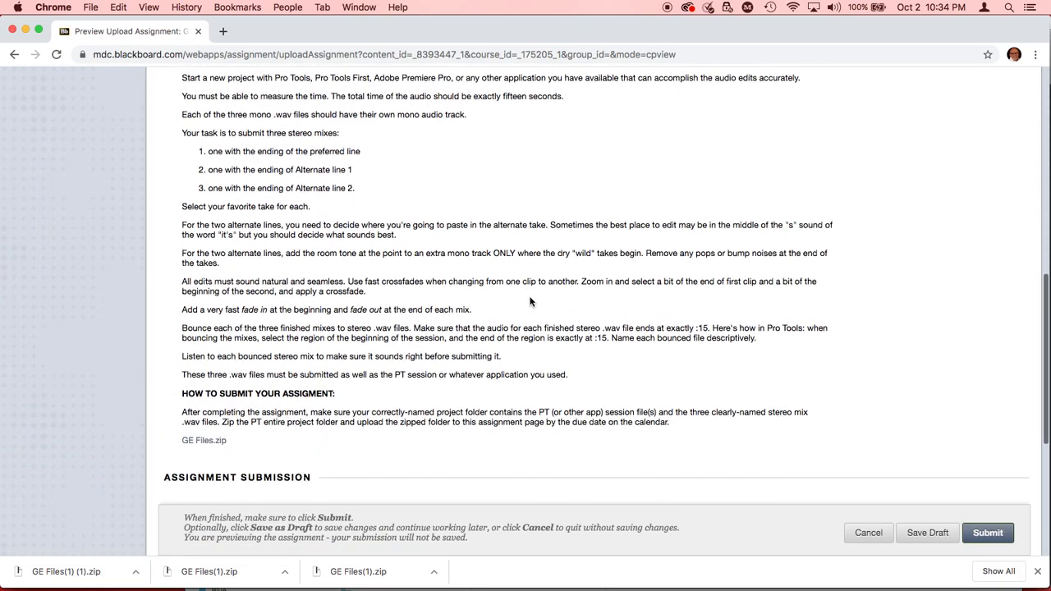
scroll(530, 299, down, 5)
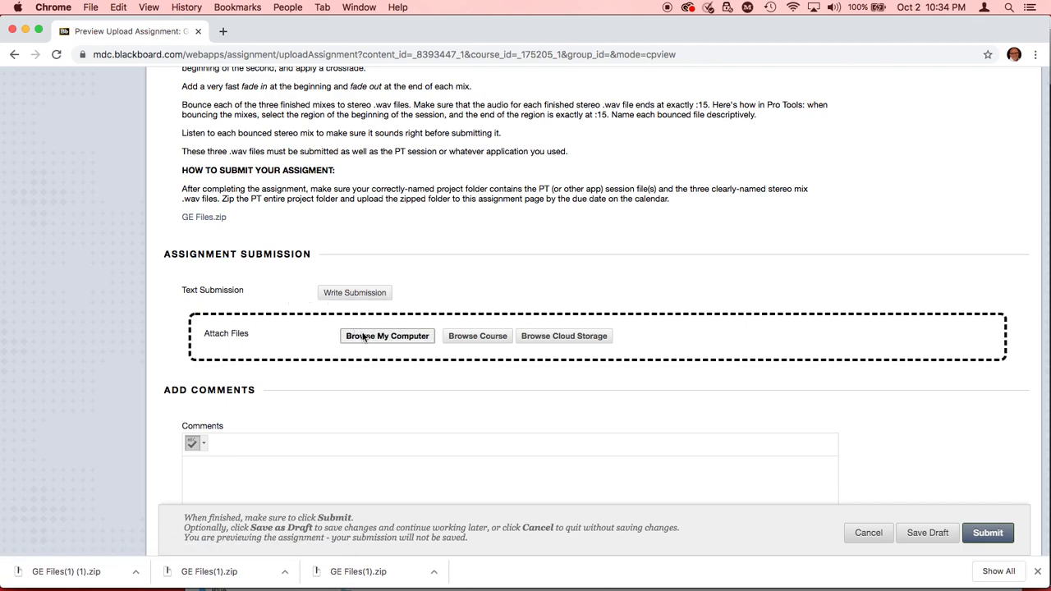
Switch to Finder, compress the GE mixes folder on the Desktop into a ZIP archive, and view the original folder's contents
key(super+Tab)
key(super+Tab)
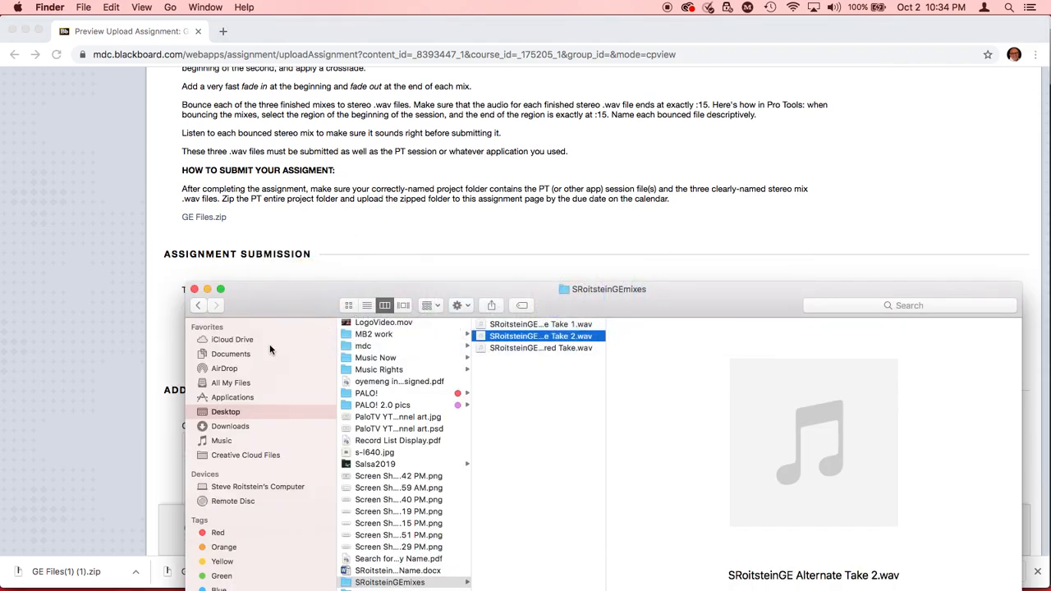
scroll(357, 400, down, 1)
scroll(357, 399, up, 1)
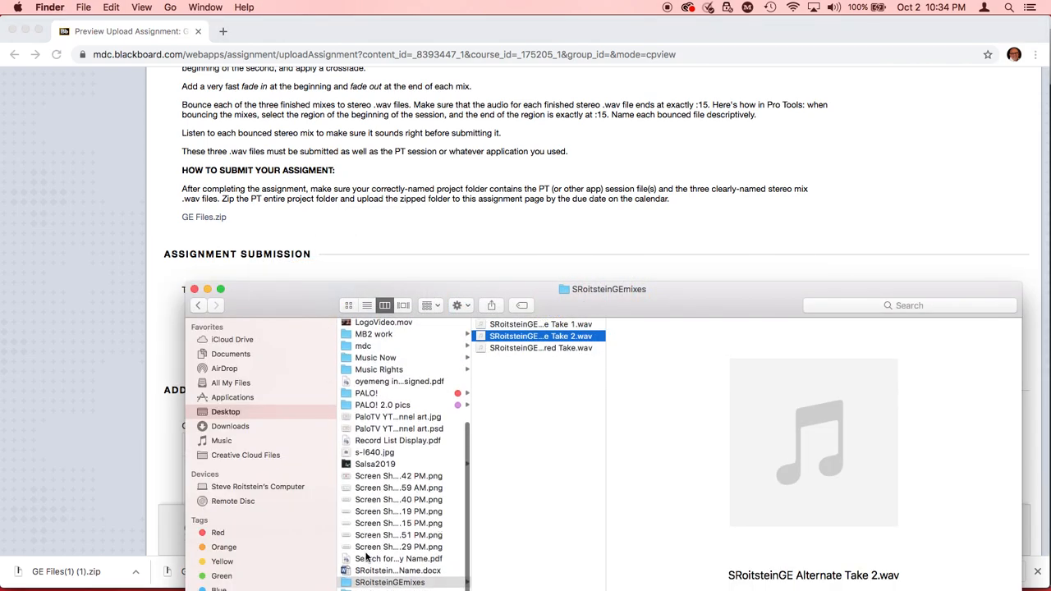
drag(679, 299, 667, 165)
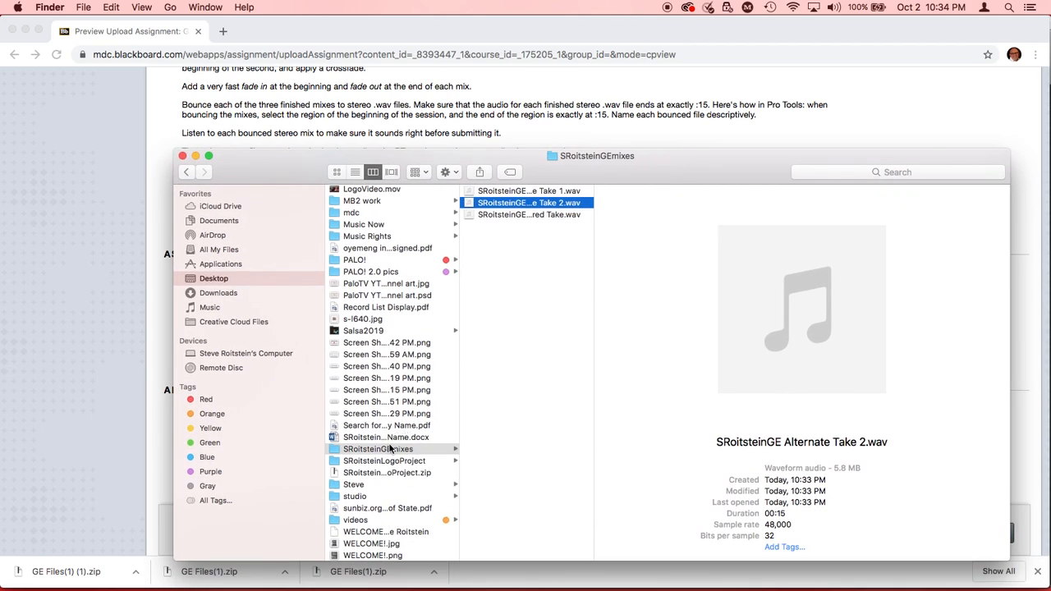
right_click(337, 453)
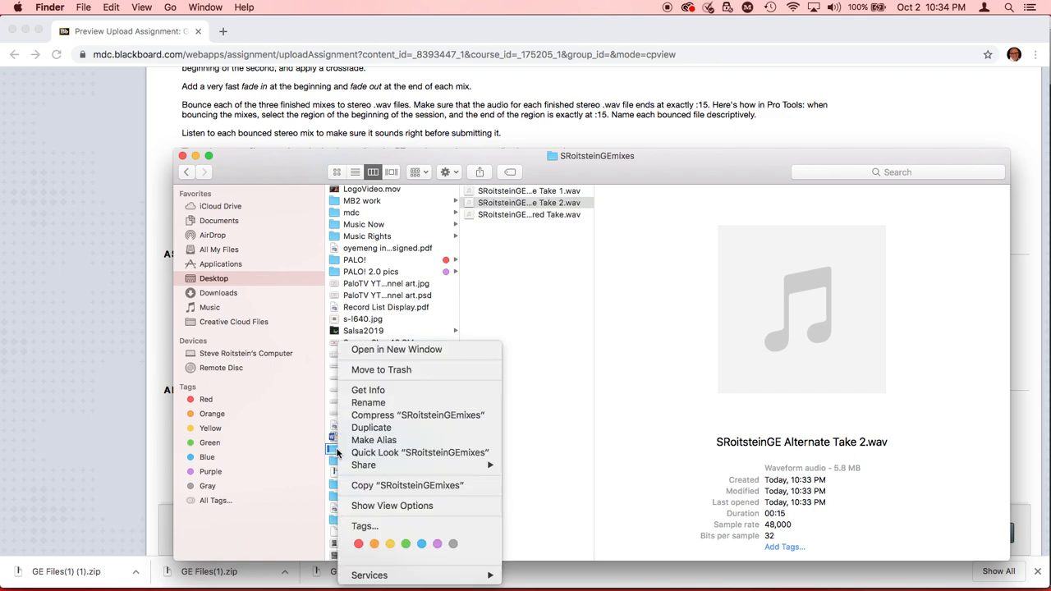
click(400, 416)
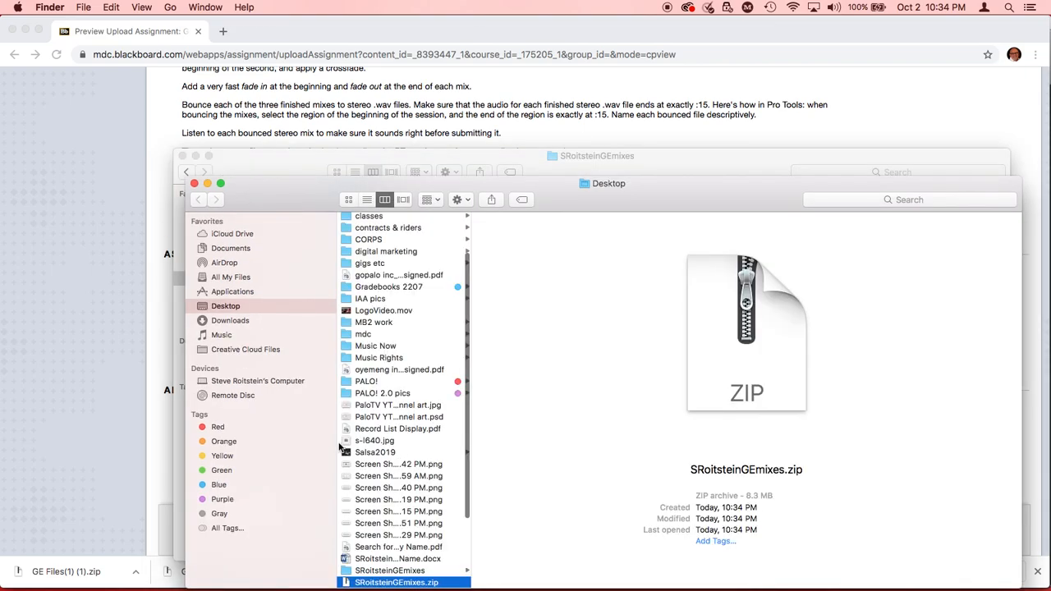
scroll(380, 441, down, 3)
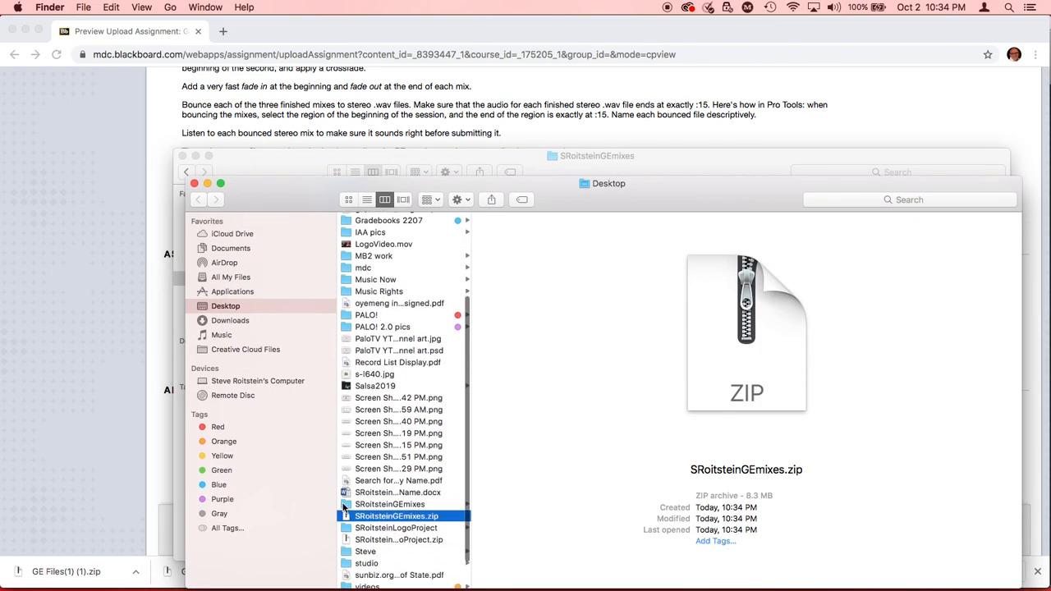
click(345, 504)
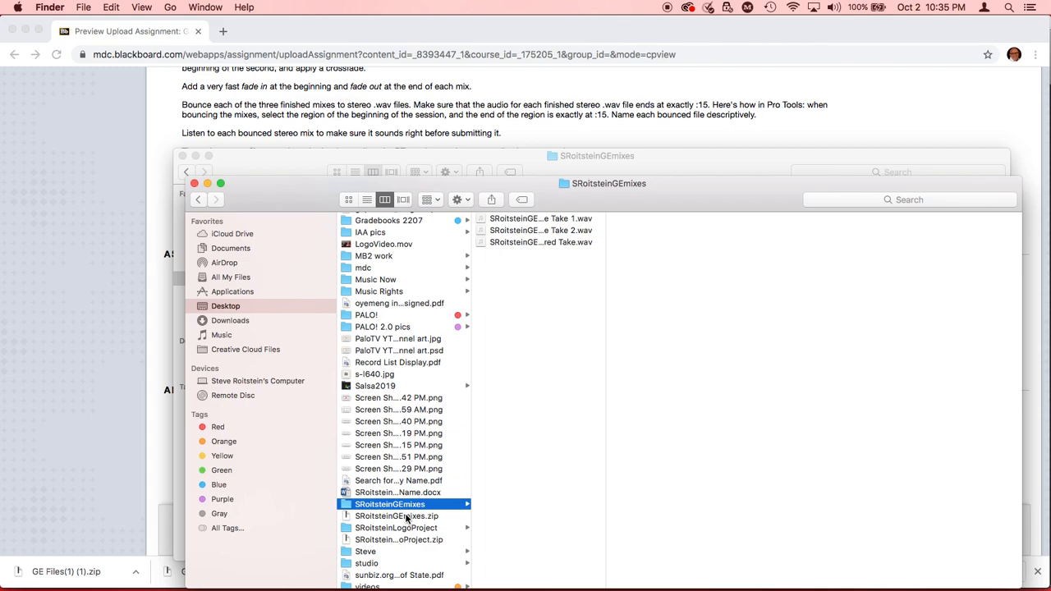
Switch to Chrome and attach the GE mixes ZIP archive from the Desktop to the assignment submission
key(super+Tab)
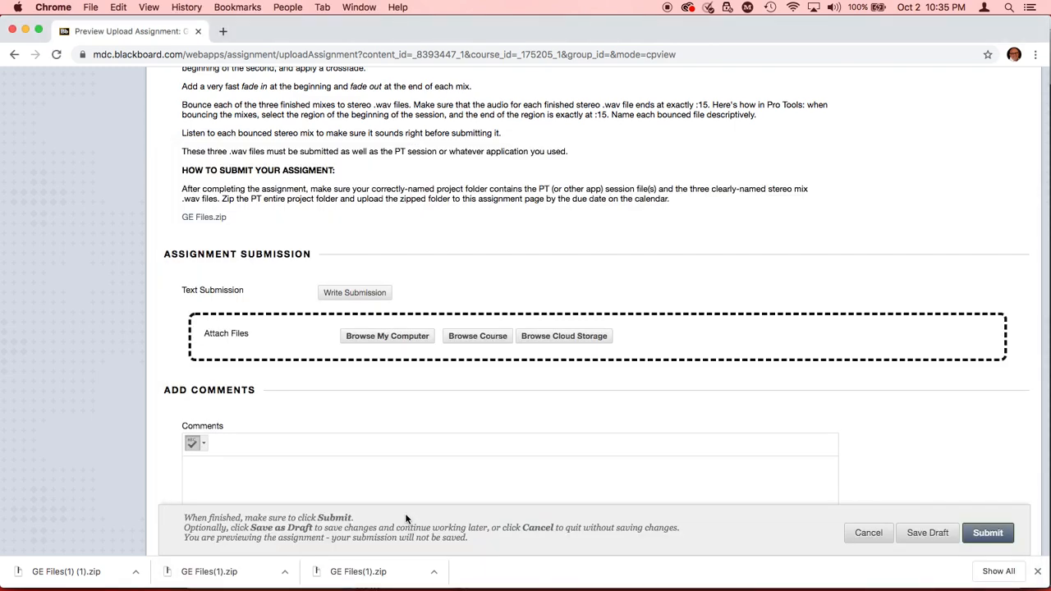
click(355, 338)
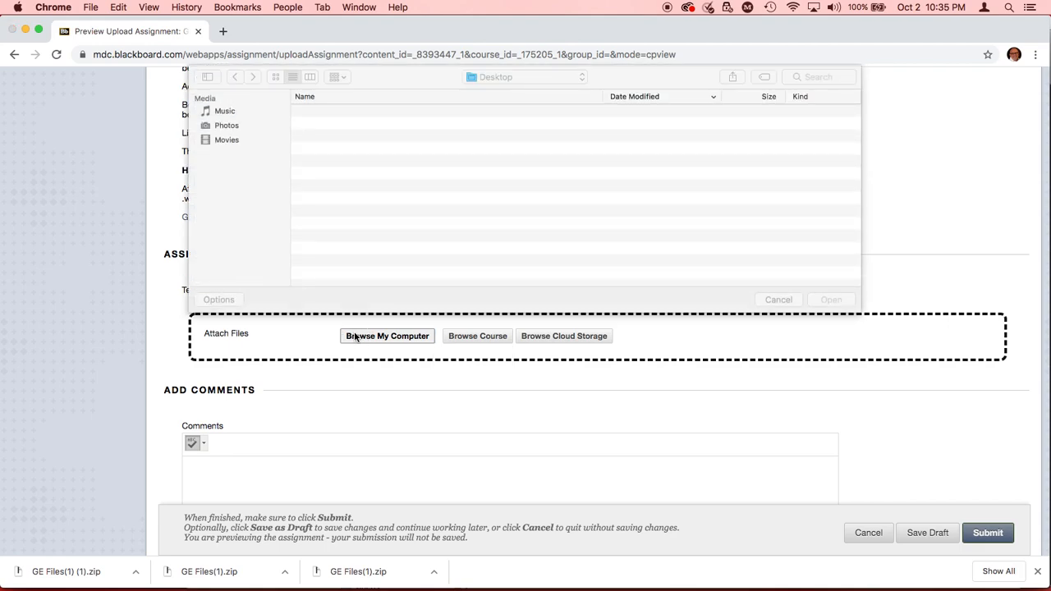
click(358, 112)
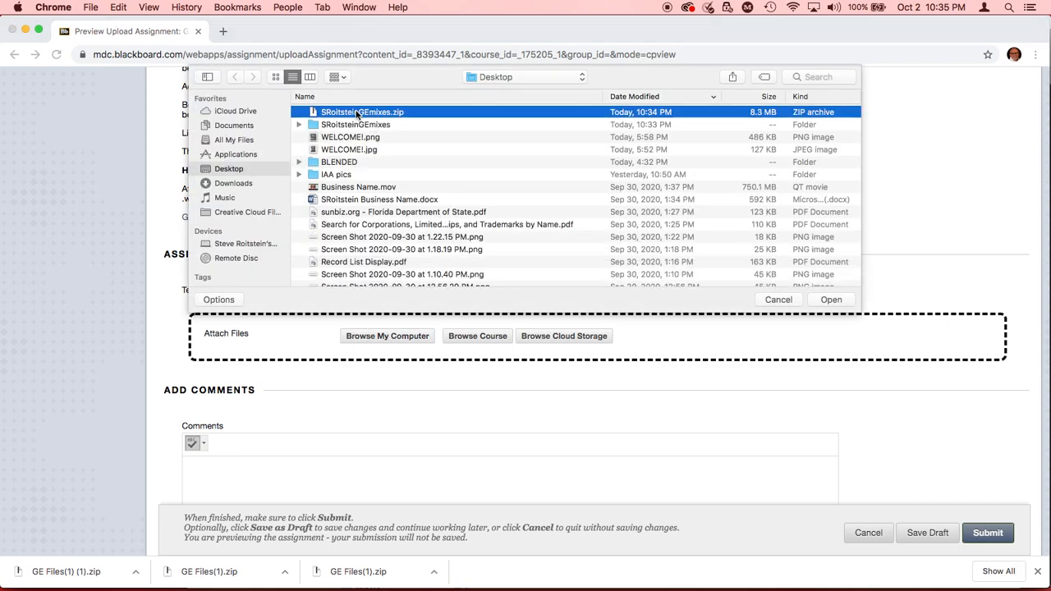
click(831, 300)
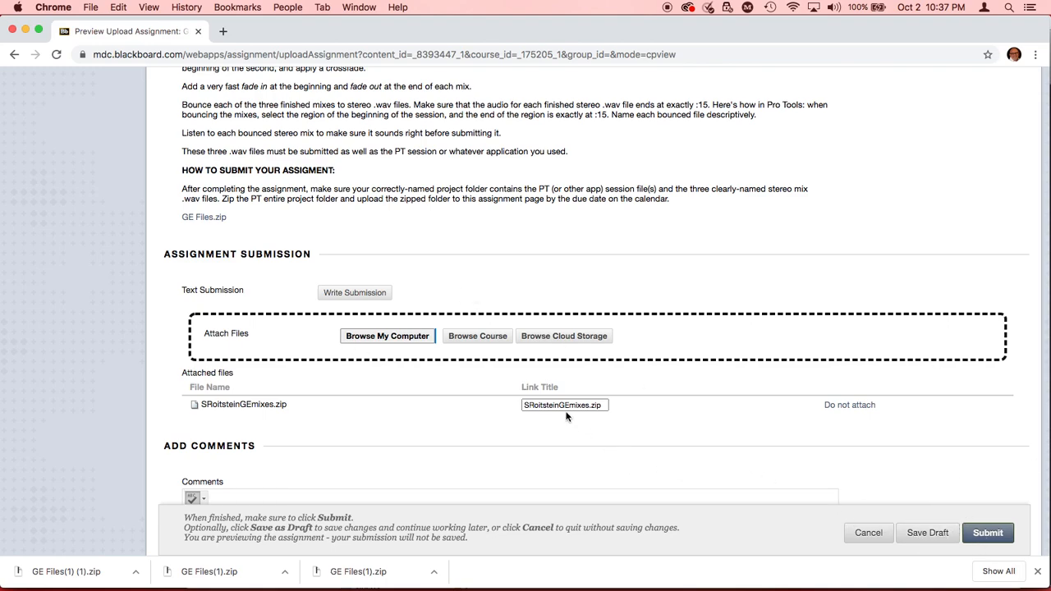
scroll(565, 416, up, 15)
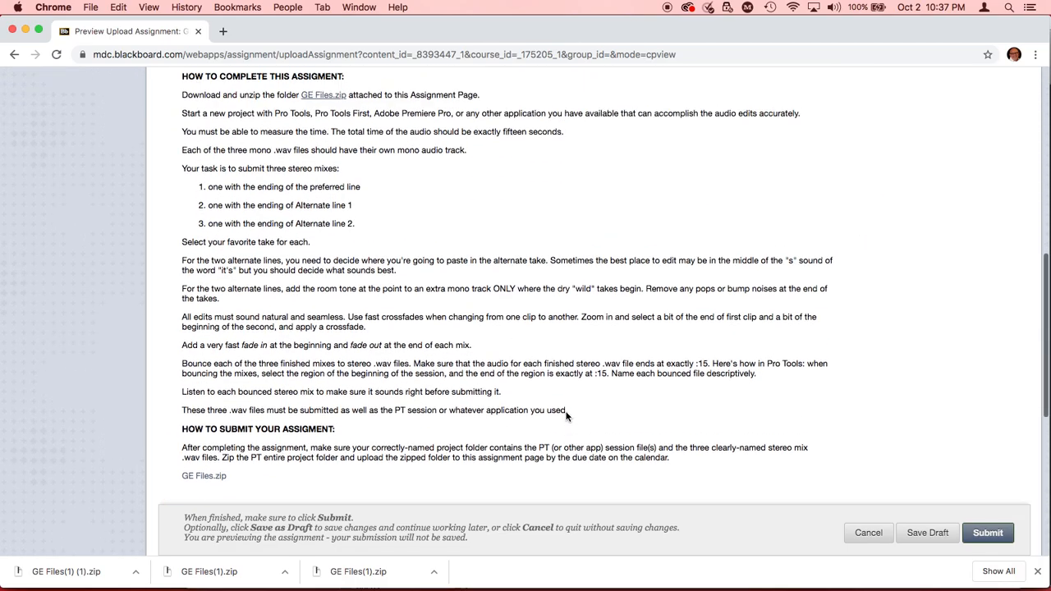
scroll(566, 416, up, 1)
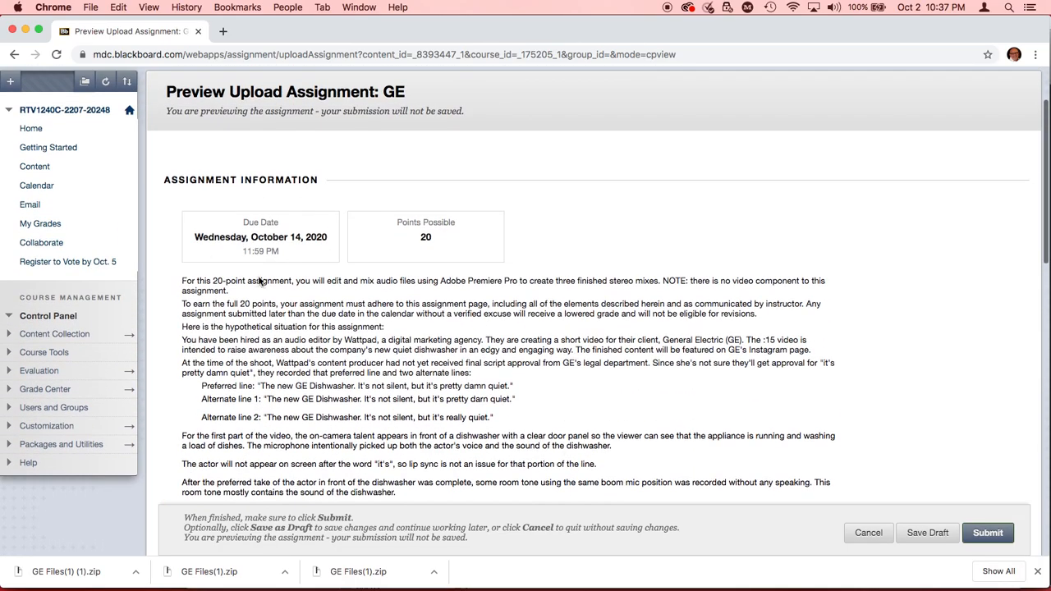